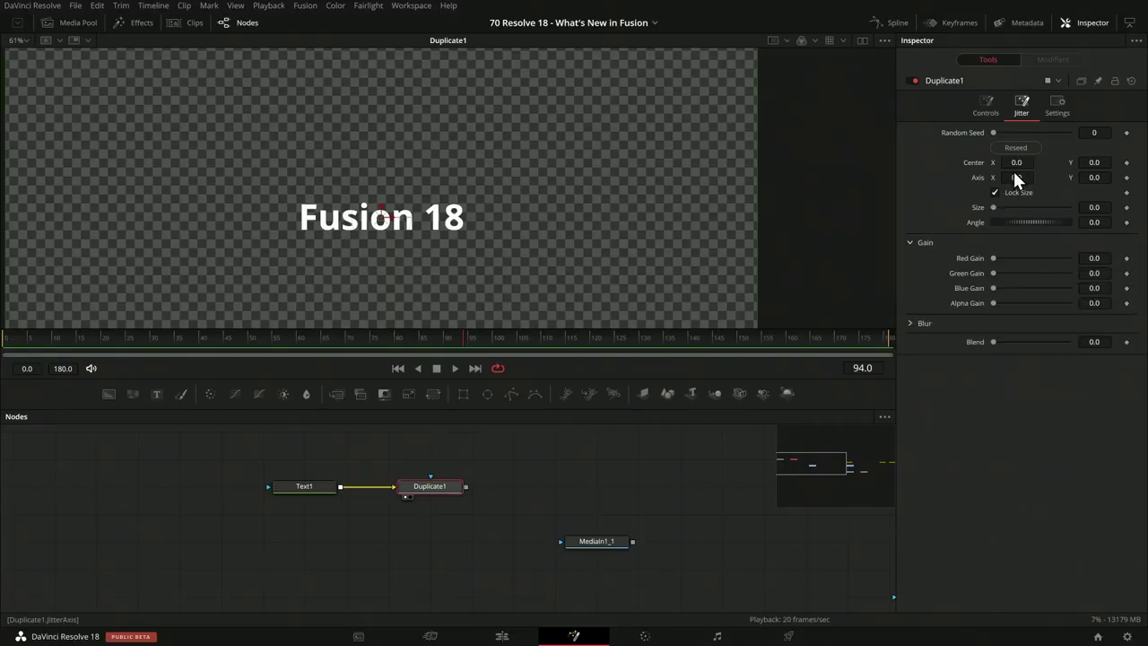
Raise the horizontal Center jitter and the Size jitter of Duplicate1 to scatter and resize the text copies.
drag(1016, 163, 1121, 162)
drag(991, 207, 1088, 207)
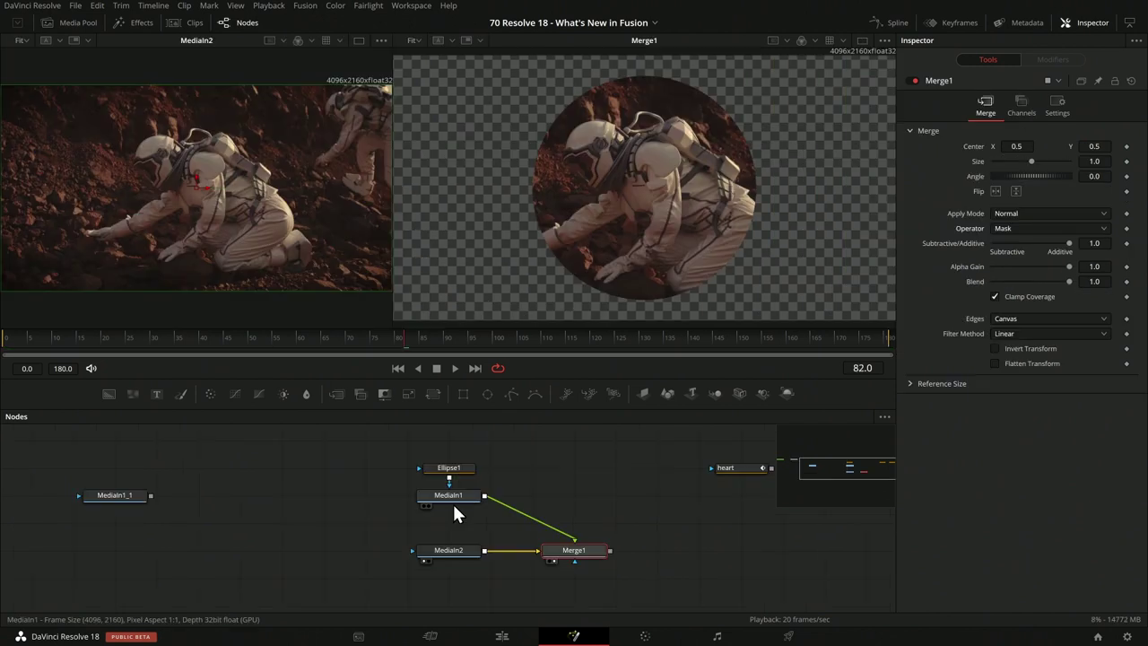
Show the MediaIn1 node in the viewer that currently displays MediaIn2.
drag(456, 492, 186, 227)
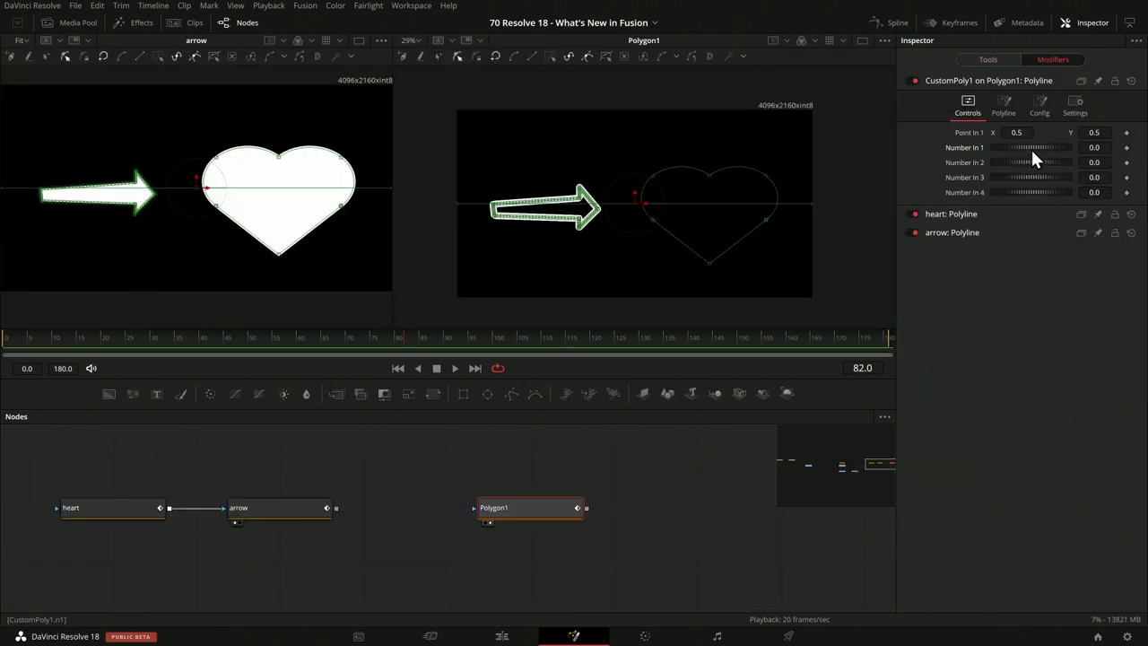
Increase the Number In 1 value of the CustomPoly1 modifier on Polygon1.
drag(1030, 147, 1121, 146)
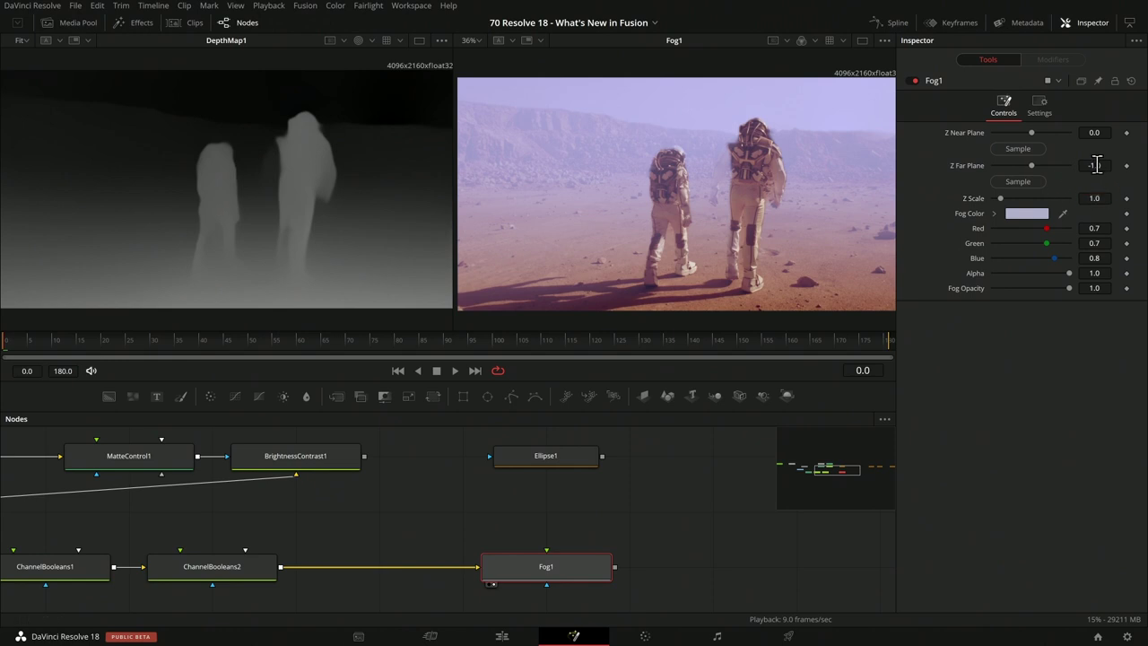
Raise the Z Far Plane value of the Fog1 node in three small increments.
click(1098, 166)
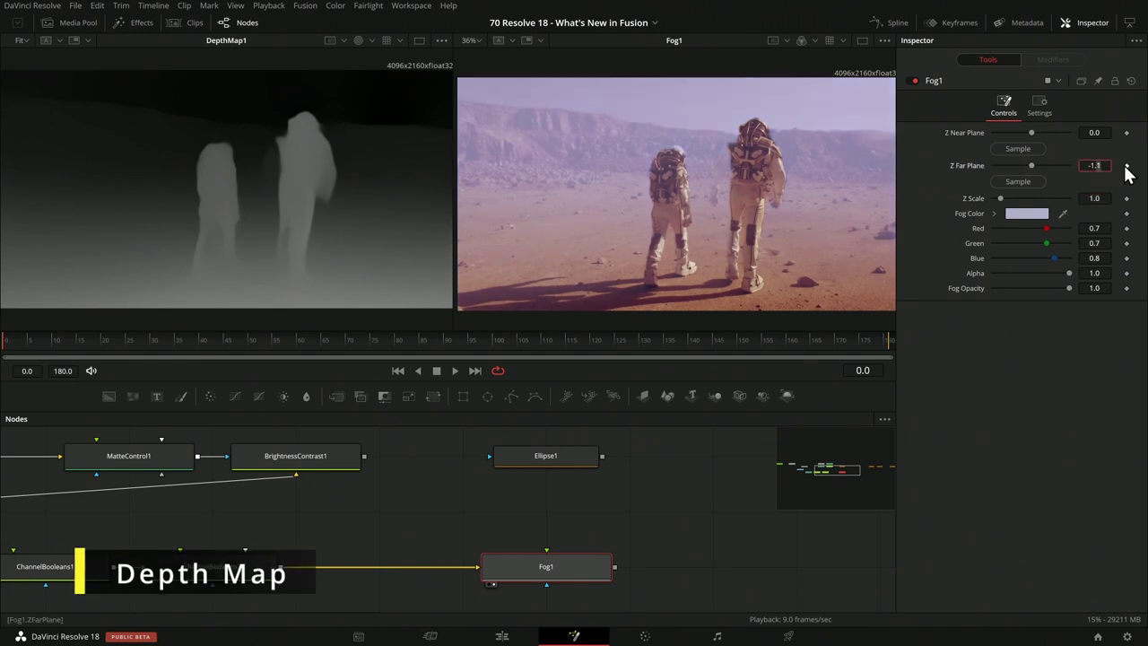
key(Up)
key(Up)
key(Up)
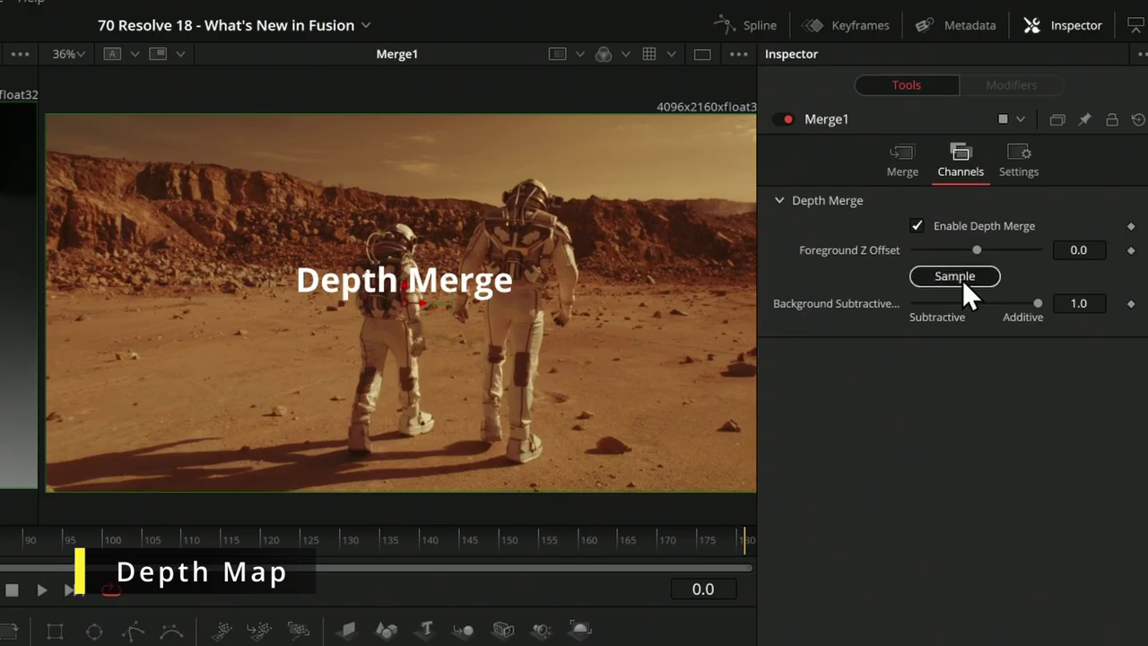
Sample the Foreground Z Offset for Merge1's depth merge from the ground beside the astronauts.
drag(962, 280, 601, 388)
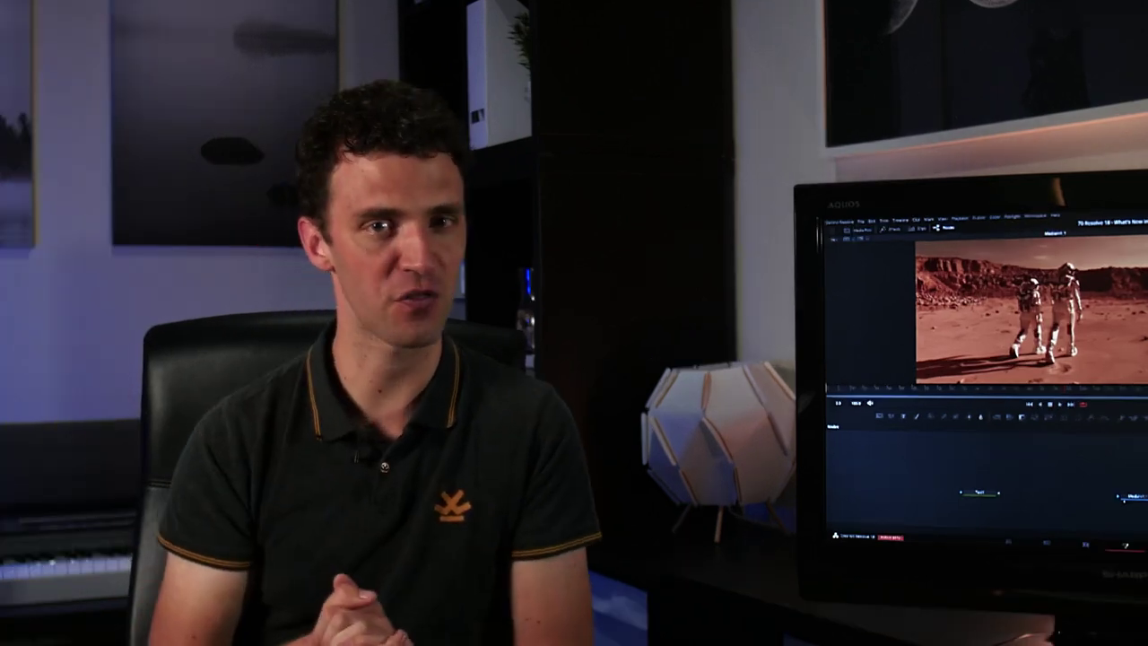
Open the DaVinci Resolve 18.0 Beta 1 release notes from the Blackmagic Design support page and read through the new features.
scroll(864, 362, down, 1)
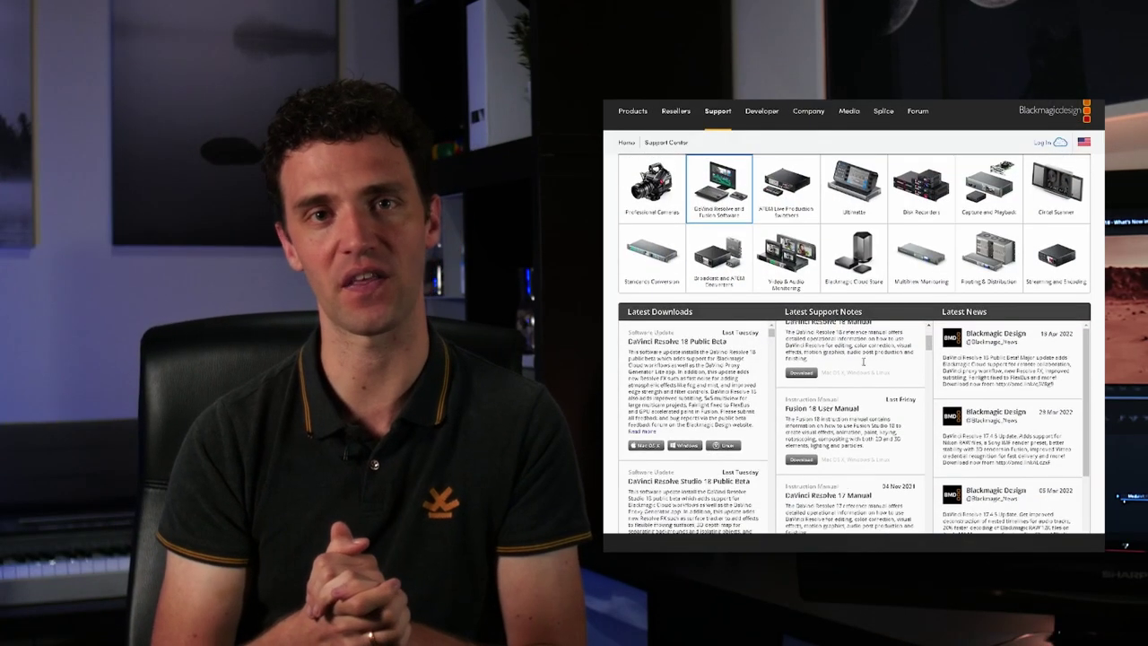
click(645, 445)
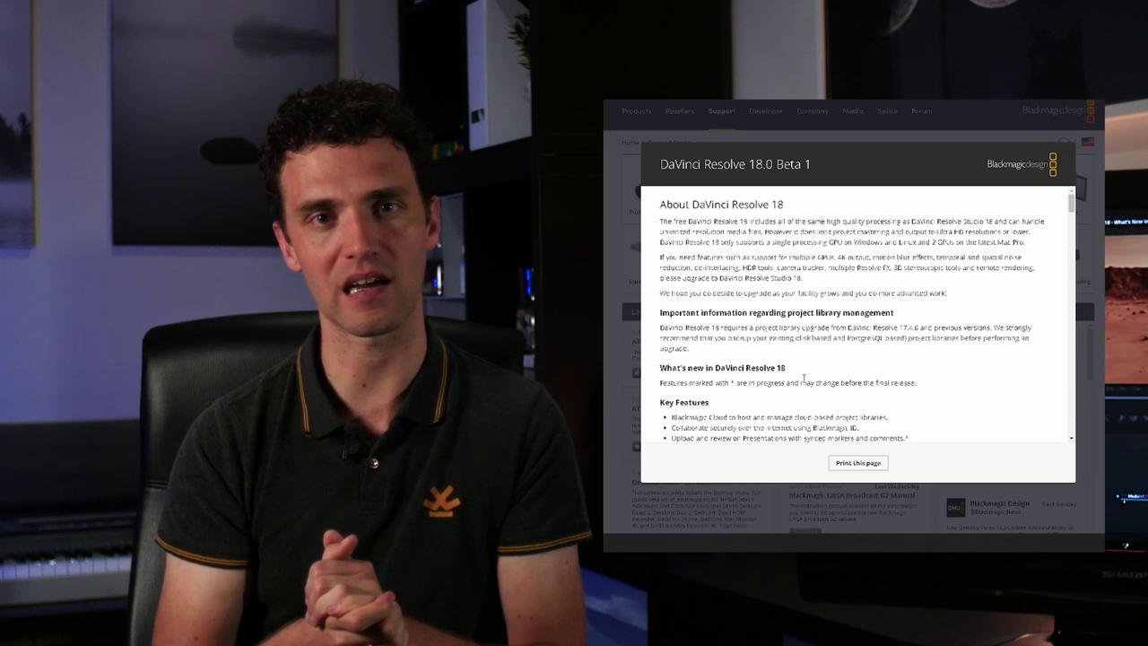
drag(1072, 205, 1076, 382)
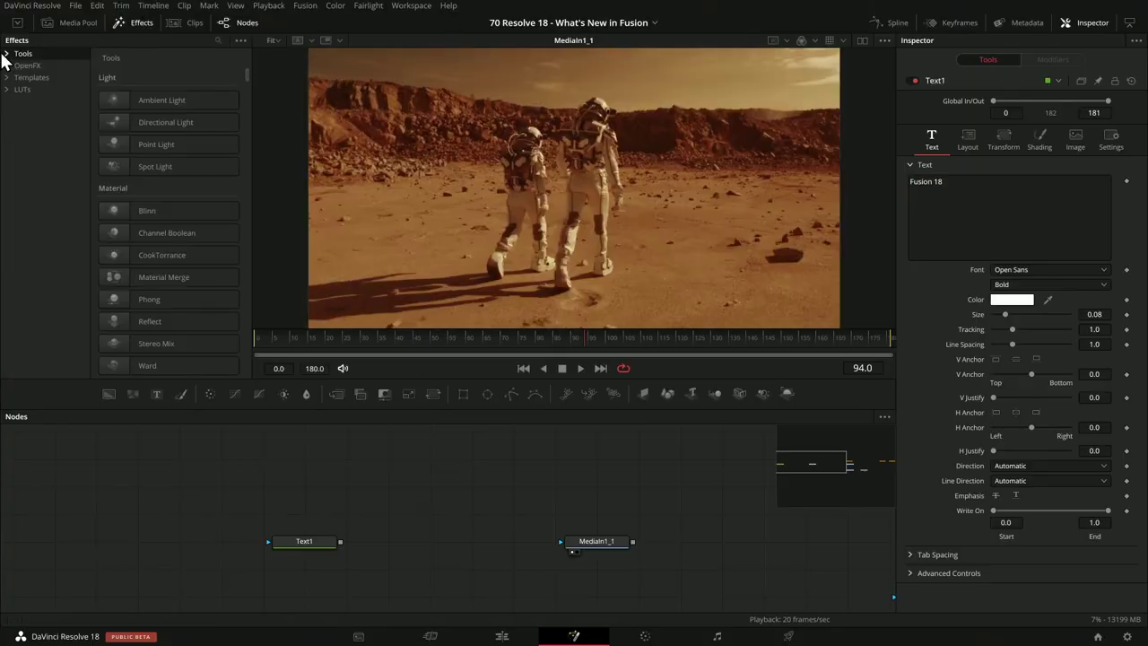
Add a Duplicate node from the Effect tools to the node graph and hide the effects library.
click(7, 54)
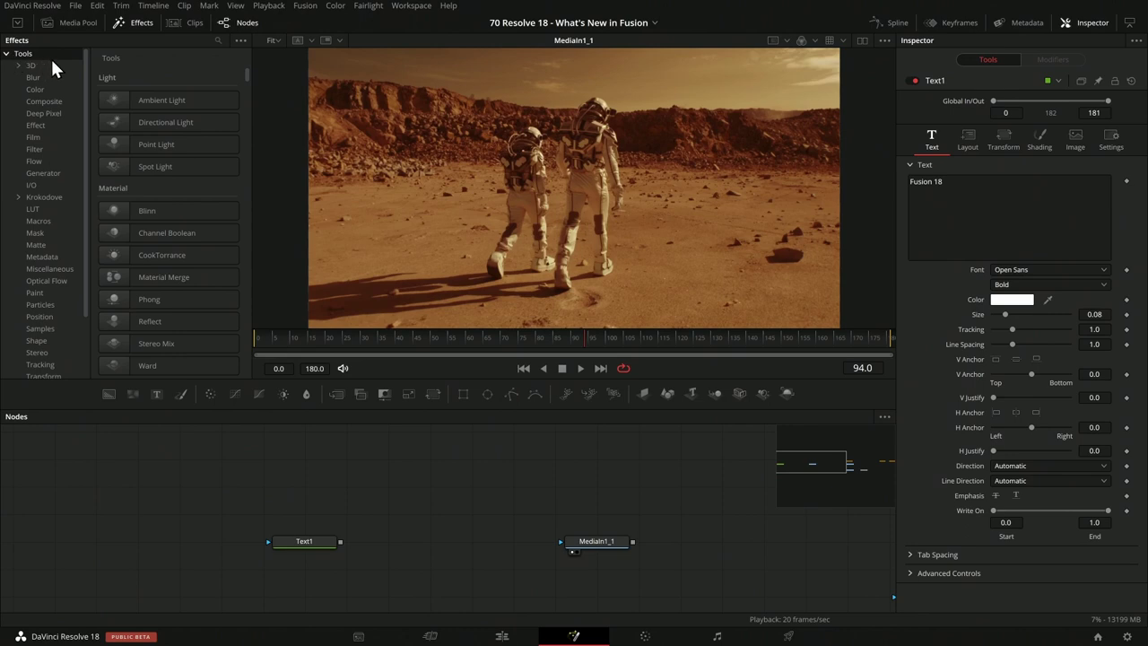
click(35, 125)
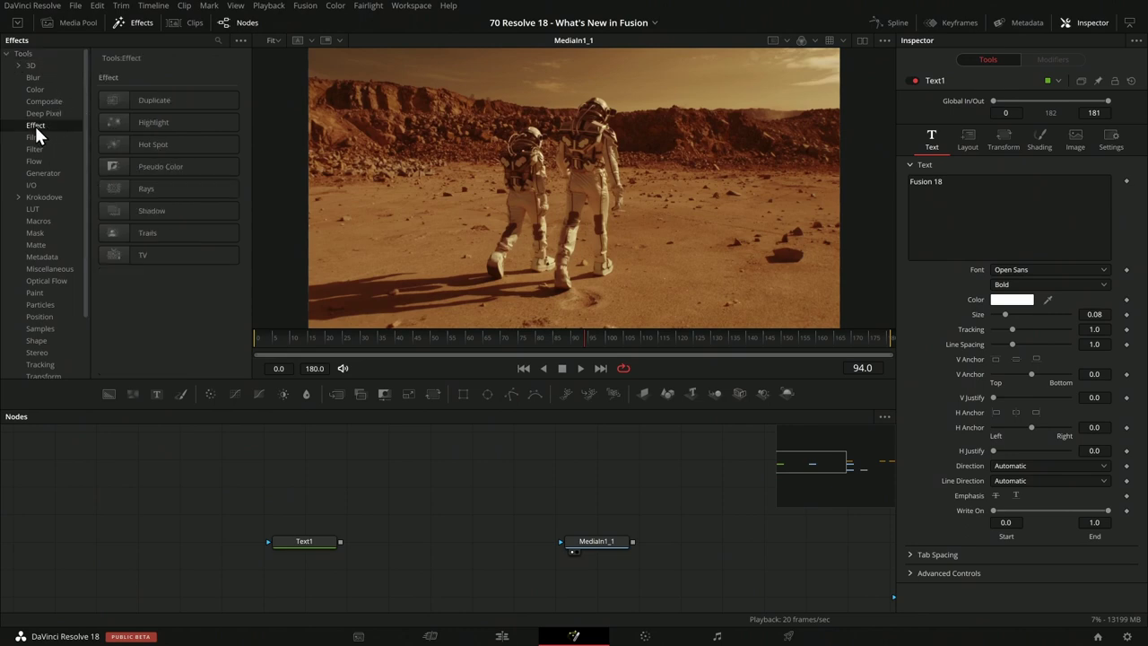
drag(143, 98, 395, 499)
click(132, 22)
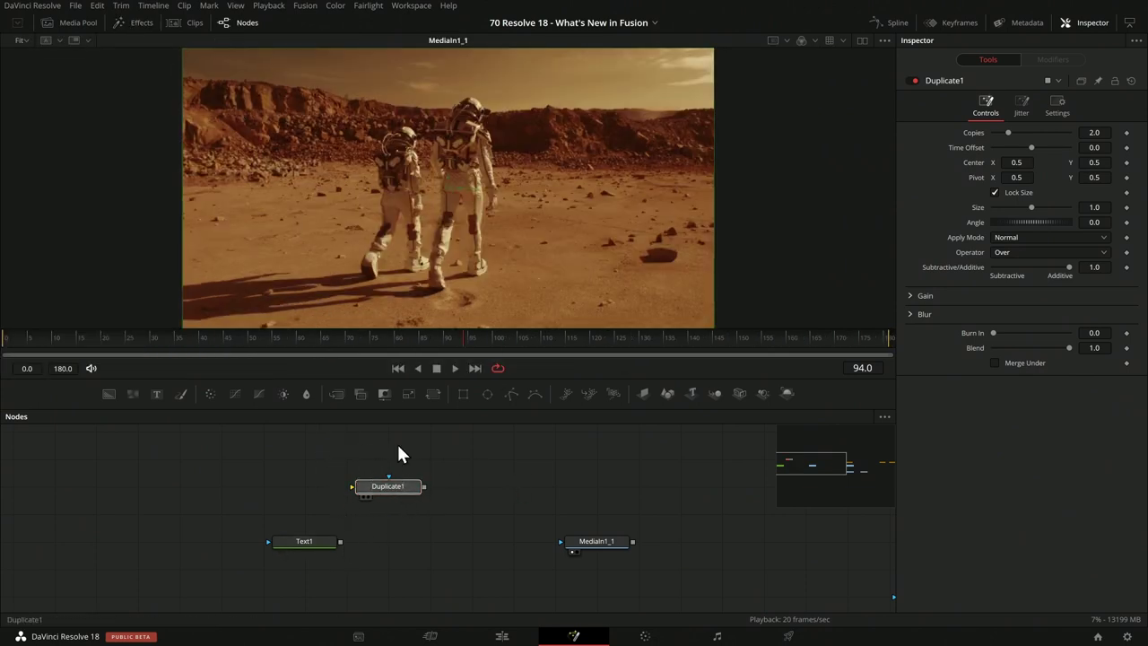
Connect Text1 to Duplicate1, show Duplicate1 in the viewer, and align Text1 level with it.
drag(340, 543, 418, 491)
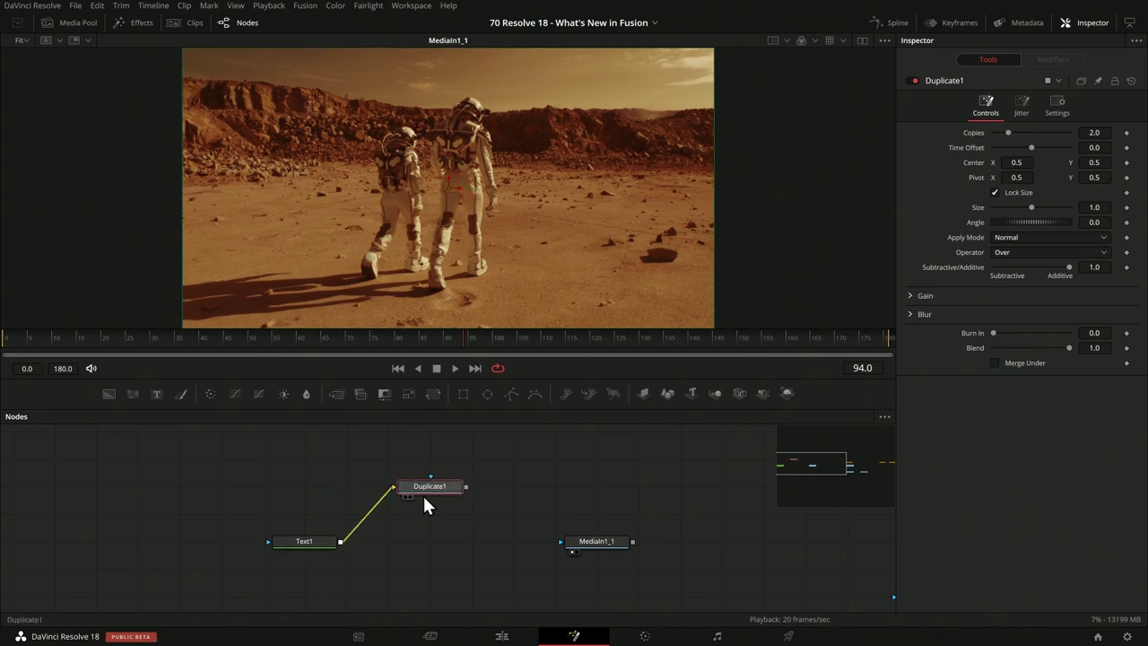
key(1)
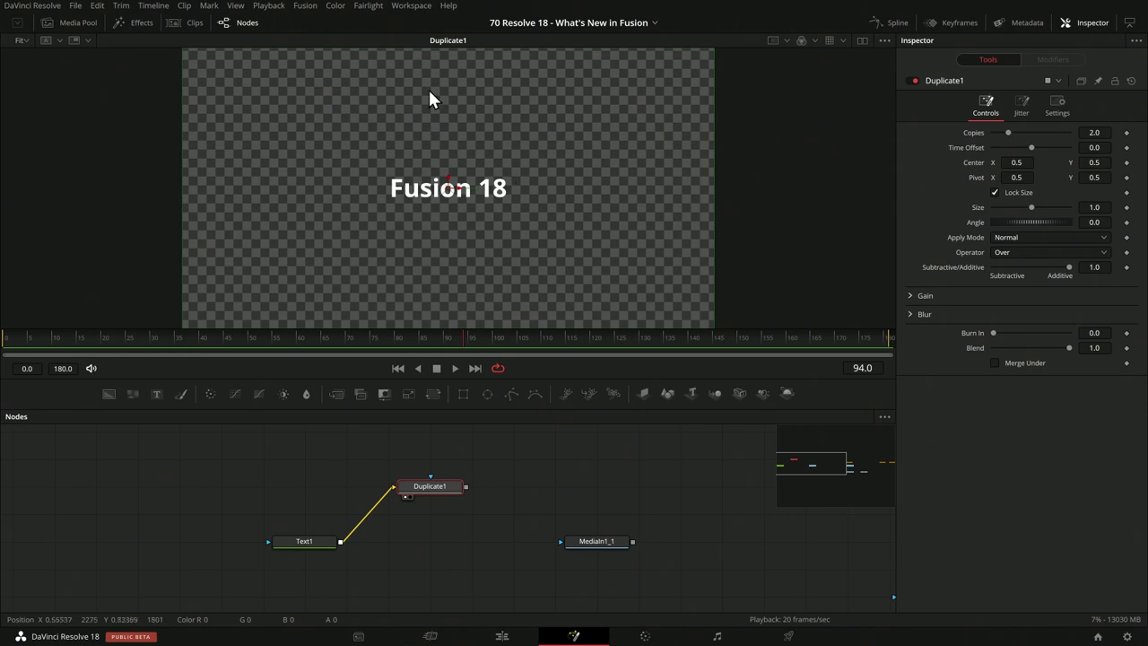
drag(294, 542, 303, 482)
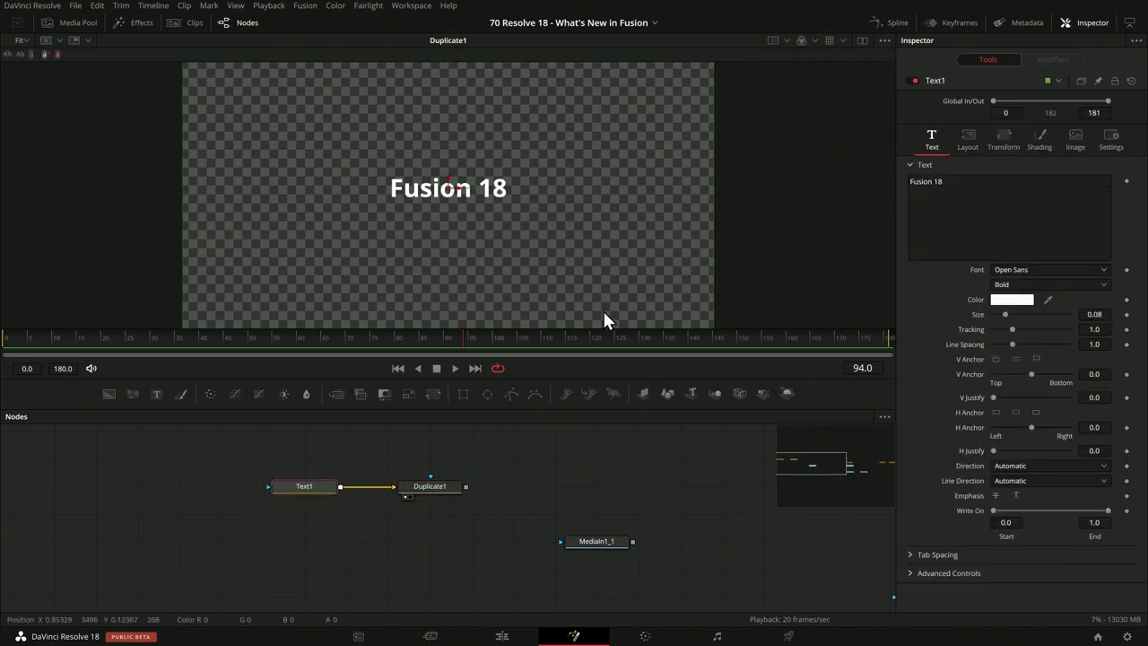
Set Duplicate1 to 10 copies with Center X 0.569, Center Y 0.557 and Size 0.77.
click(444, 494)
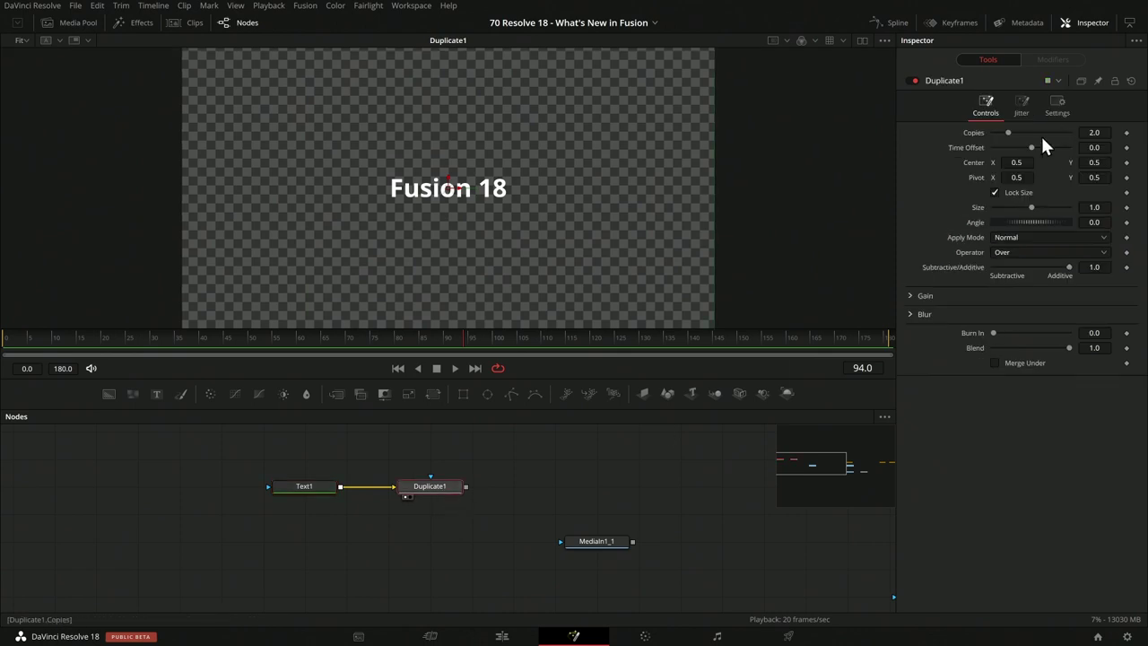
drag(987, 133, 1018, 179)
click(1095, 163)
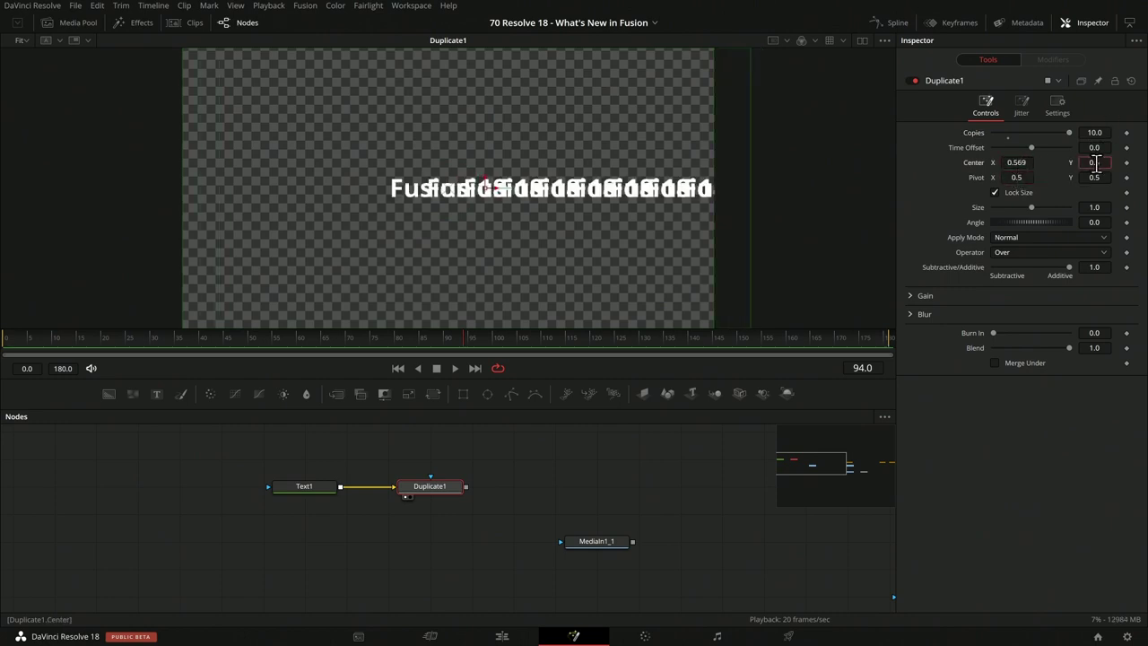
drag(1083, 162, 1105, 162)
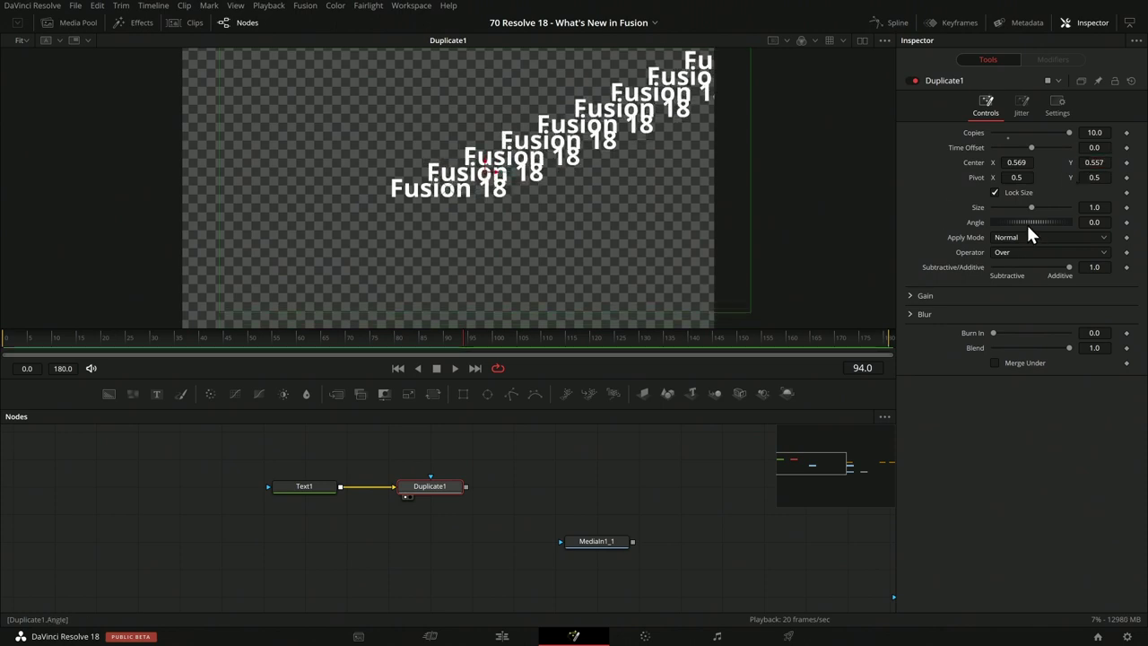
drag(1023, 209, 1020, 205)
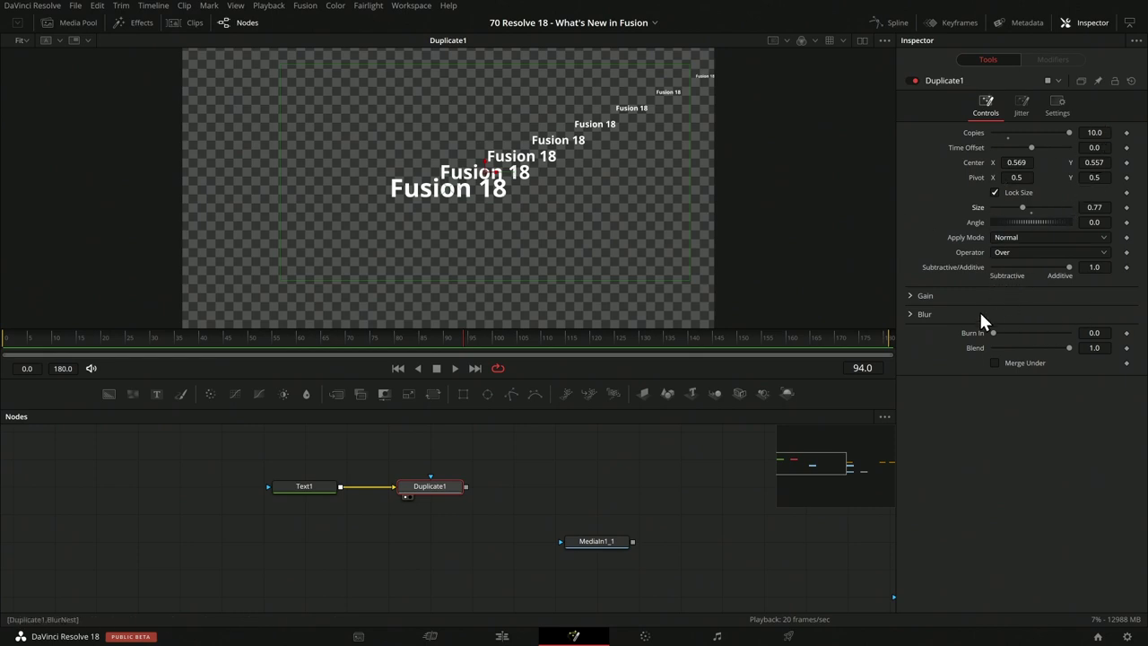
Try a Blend of 0.78 on the duplicated copies and reset it to 1.0.
drag(1068, 348, 1047, 345)
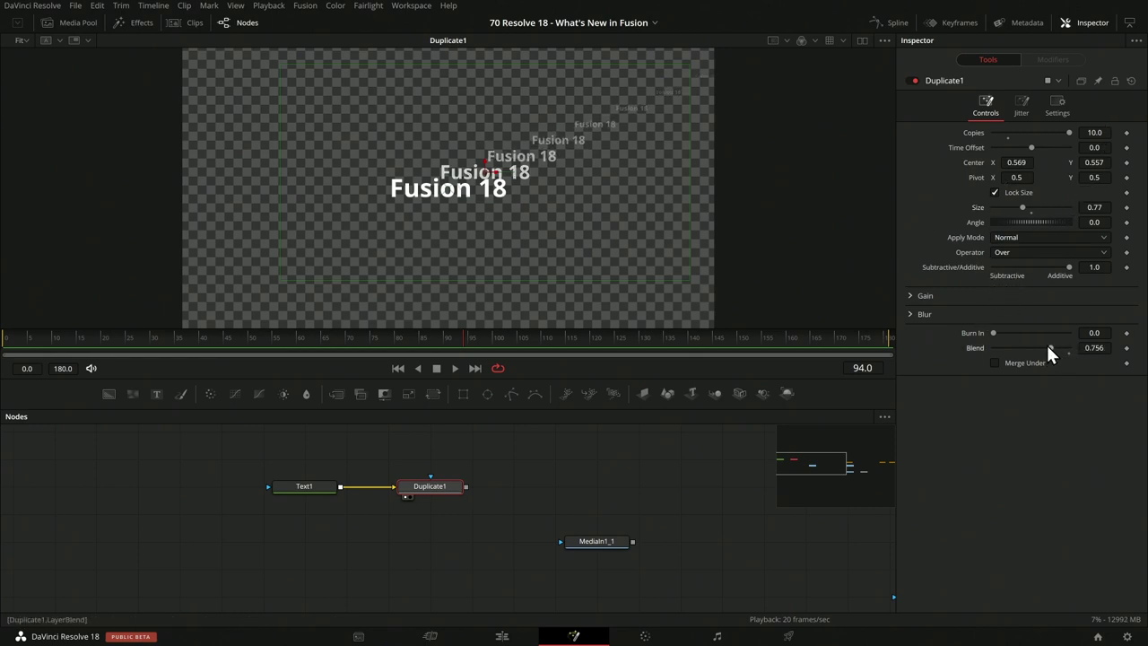
double_click(1050, 348)
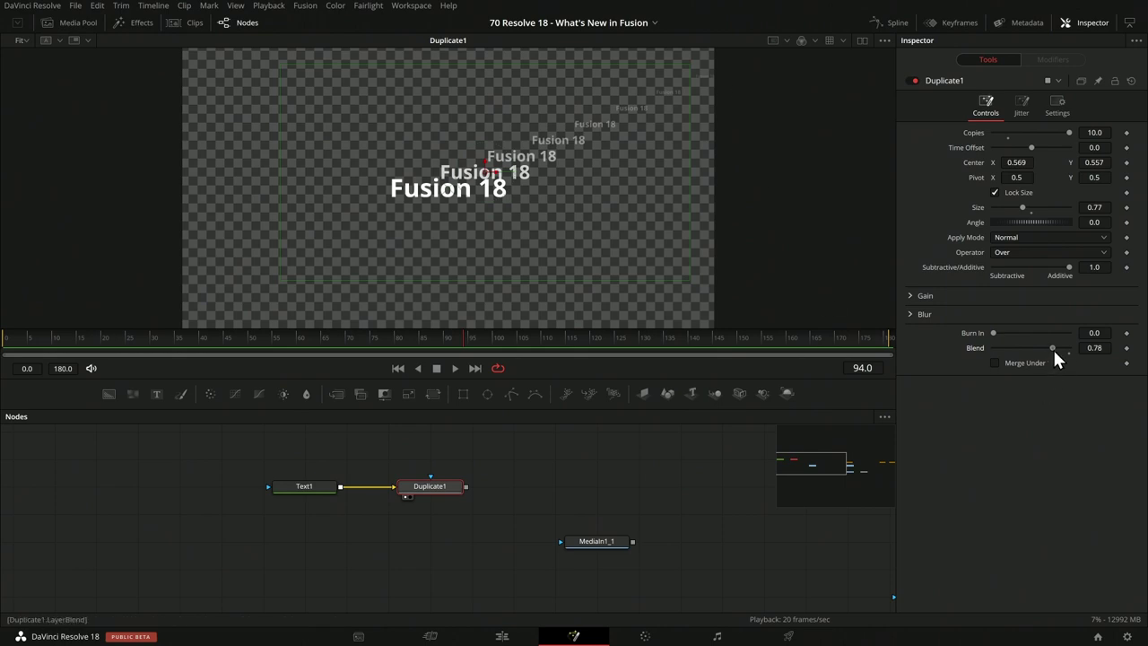
Tint the copies blue with Red Gain 0.52, Green Gain 0.472 and Blue Gain 0.906.
click(917, 297)
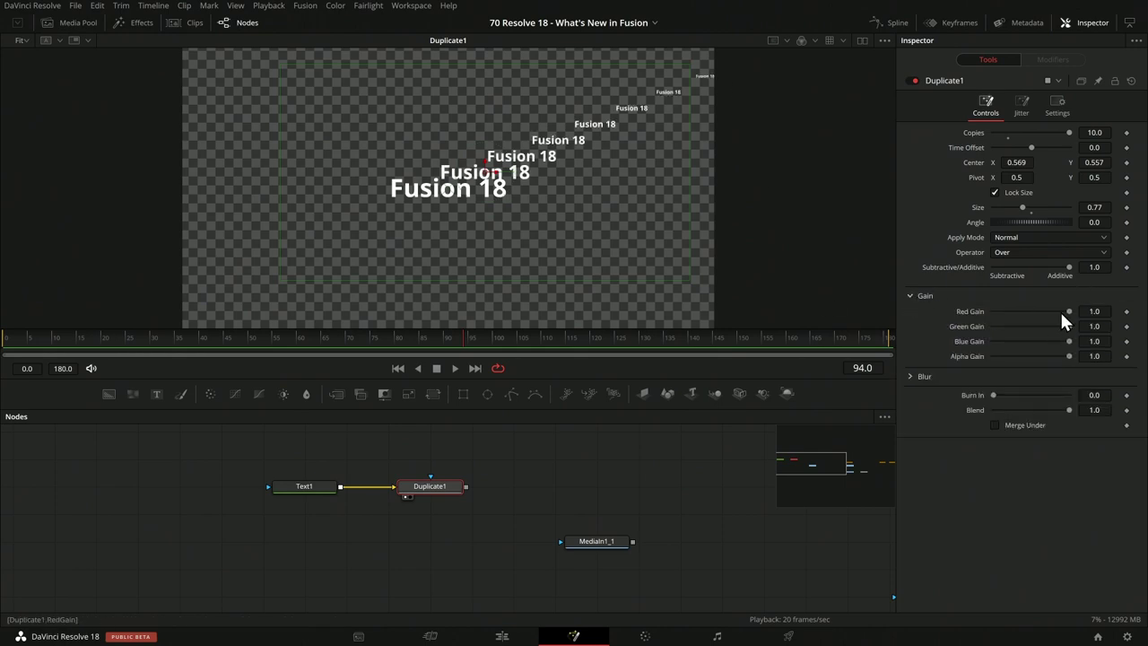
drag(1054, 316, 1062, 343)
click(1022, 106)
click(986, 106)
Set the copies' Blur to 0.00122 and Glow to 0.449.
click(911, 377)
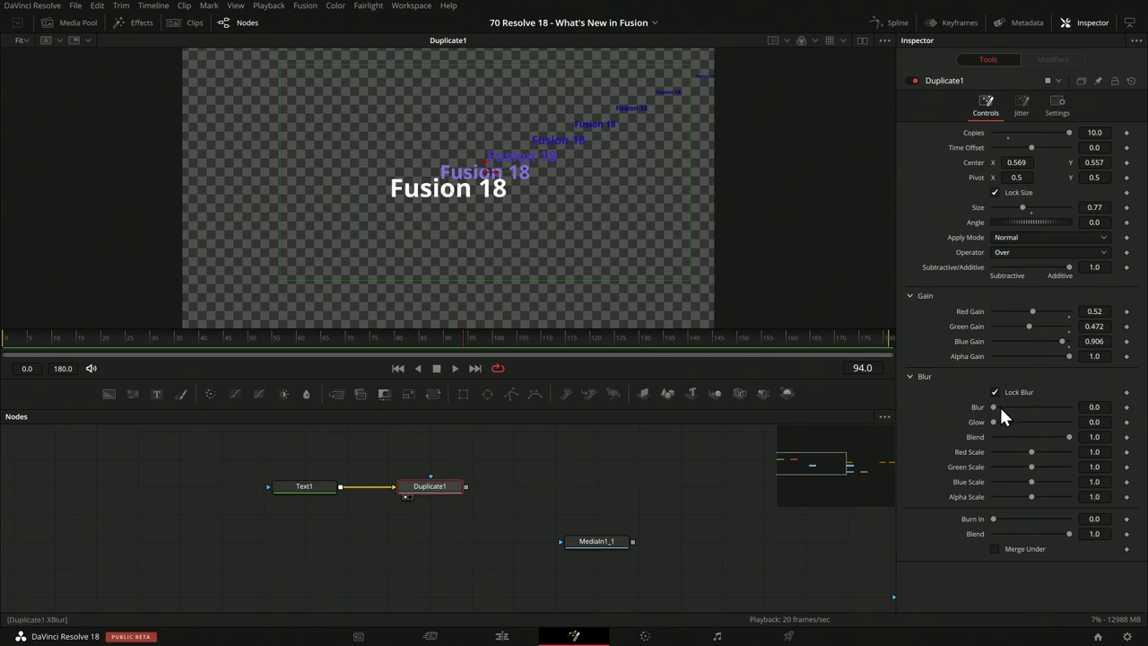
mouse_move(996, 408)
mouse_down()
mouse_move(1011, 408)
mouse_move(994, 410)
mouse_up()
click(1085, 406)
key(Return)
drag(999, 425, 1024, 423)
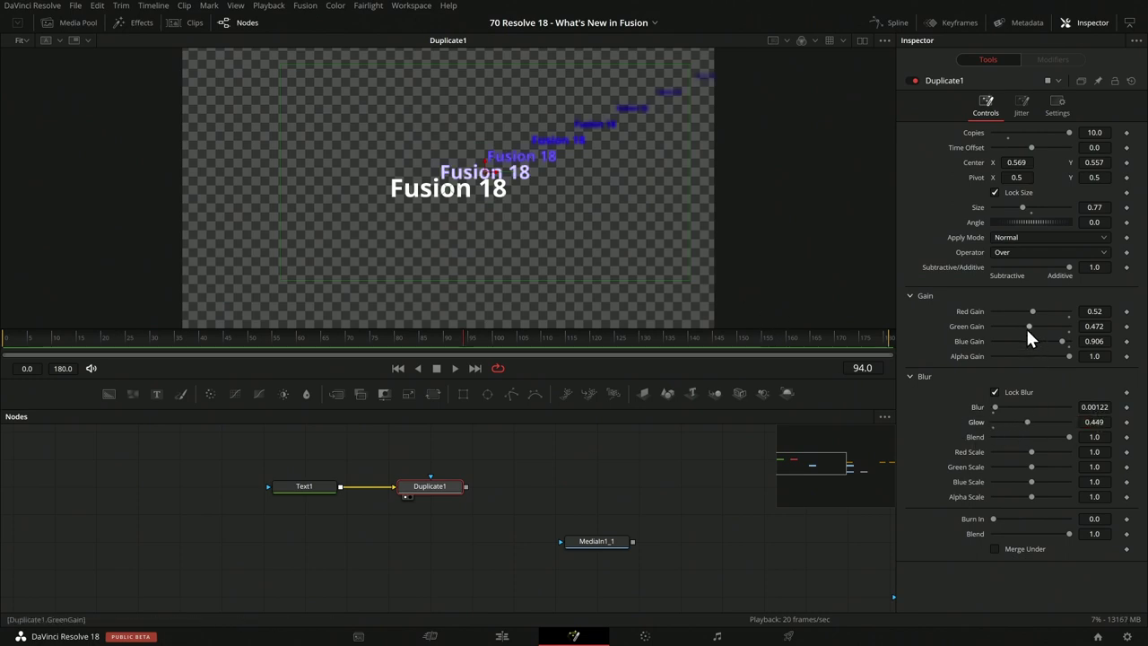
Set Duplicate1's Green Gain to 0.787 and Red Gain to 0.724, and reduce Copies to 3.
drag(1032, 325, 1054, 312)
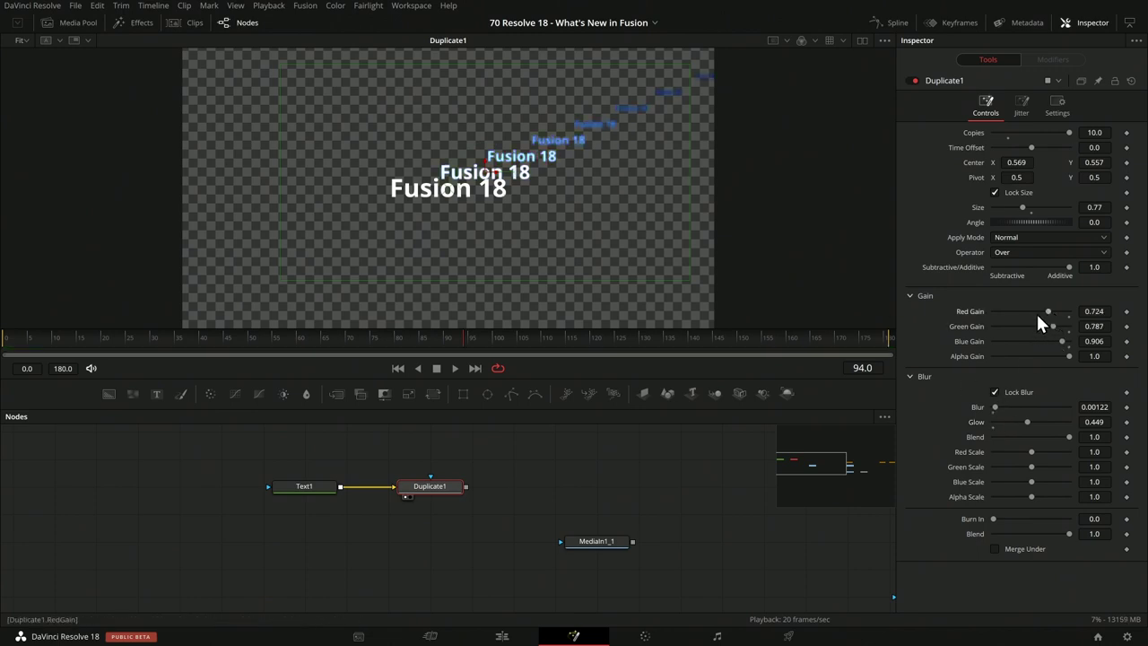
scroll(558, 136, up, 1)
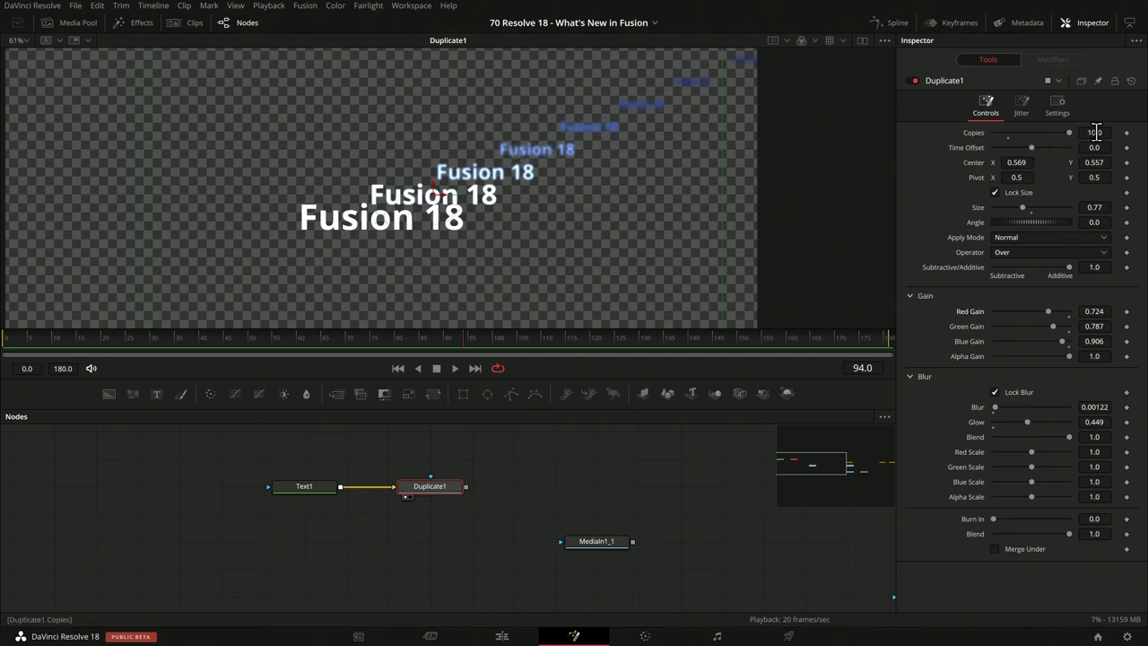
key(Tab)
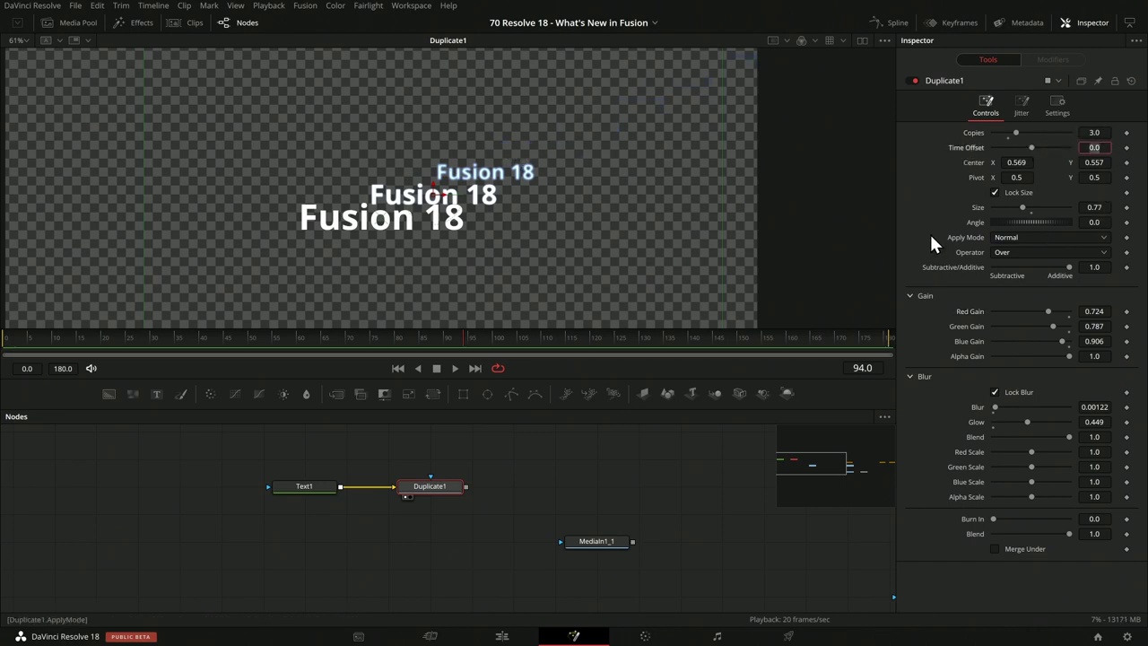
Set the copies' Glow to 0.583 and the Green Scale of the blur to 0.787.
mouse_move(1014, 420)
mouse_down()
mouse_move(1046, 420)
mouse_move(1028, 423)
mouse_up()
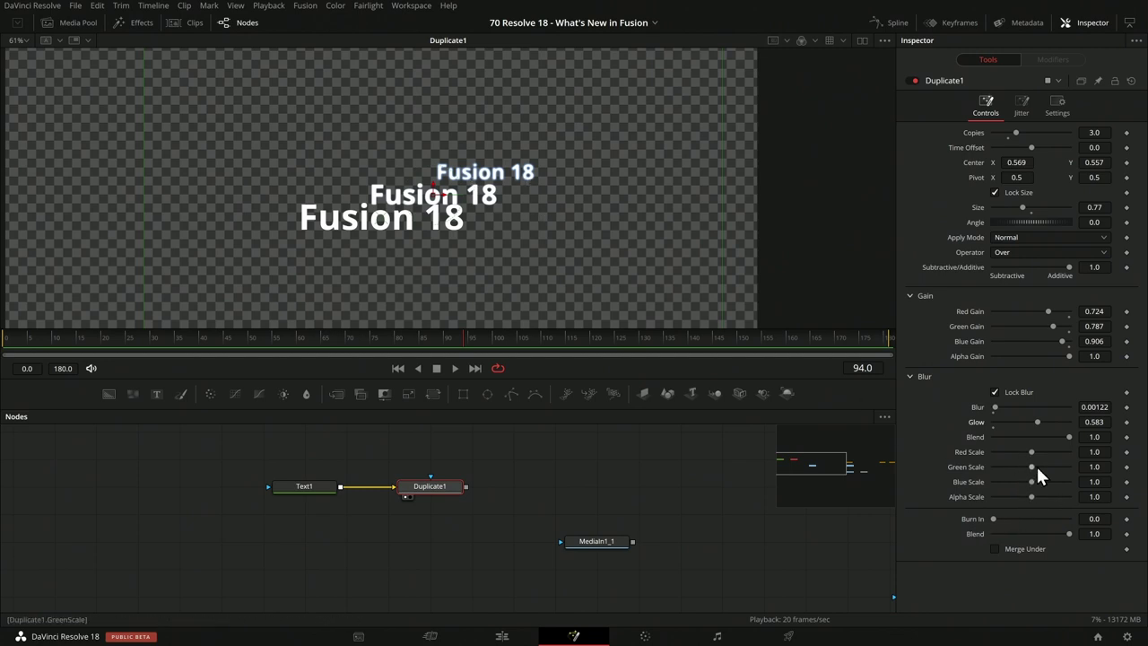
mouse_move(1032, 467)
mouse_down()
mouse_move(1050, 471)
mouse_move(1024, 475)
mouse_up()
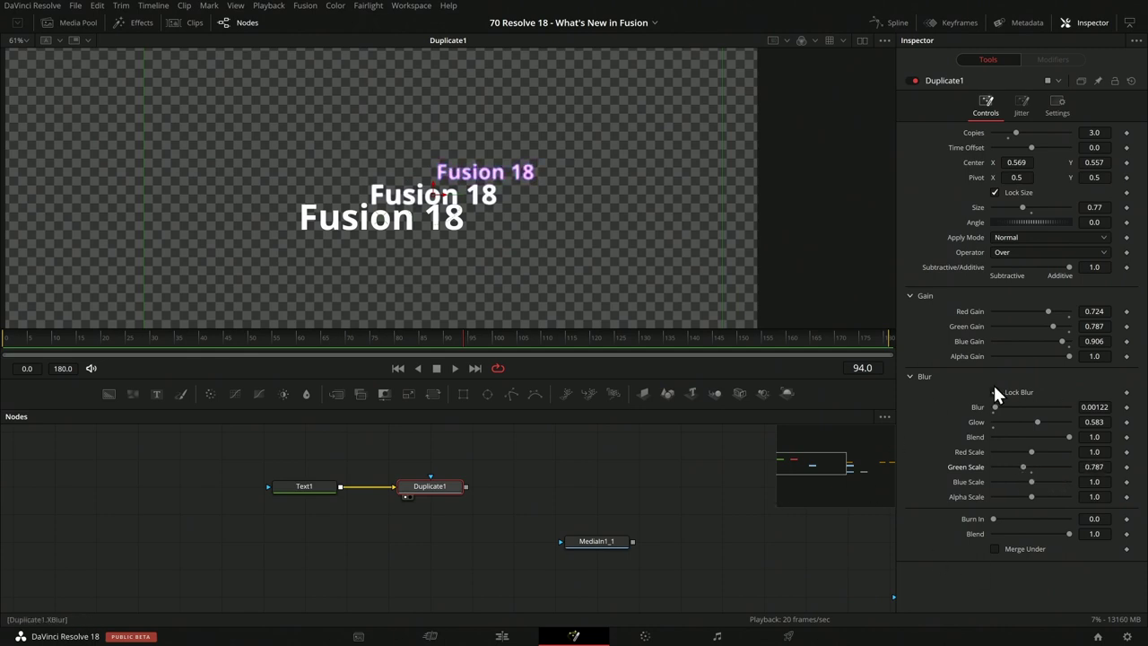
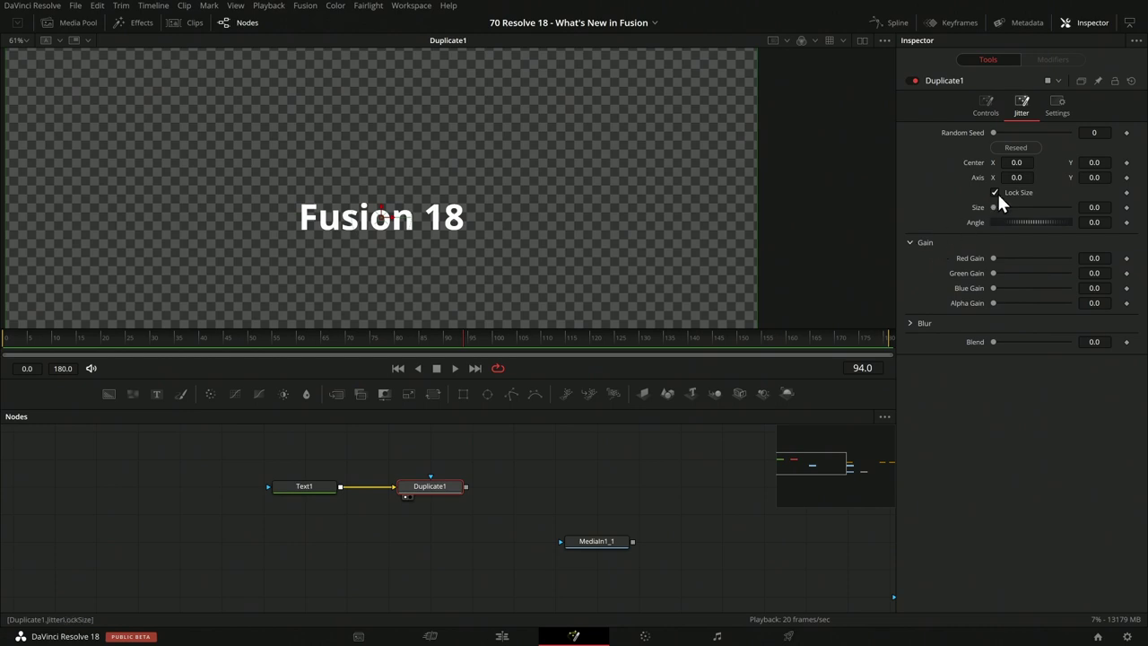
Set Duplicate1's jitter to Center X 0.279, Center Y 0.37 and Size 0.893.
drag(1017, 162, 1110, 162)
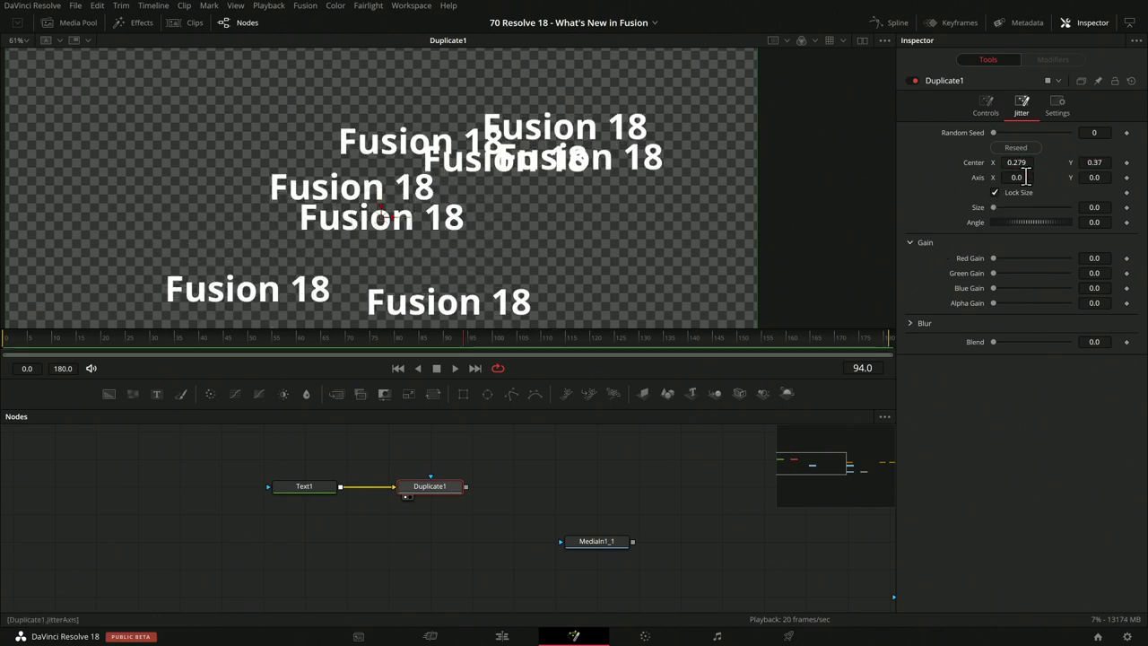
drag(995, 204, 1030, 204)
scroll(491, 190, down, 2)
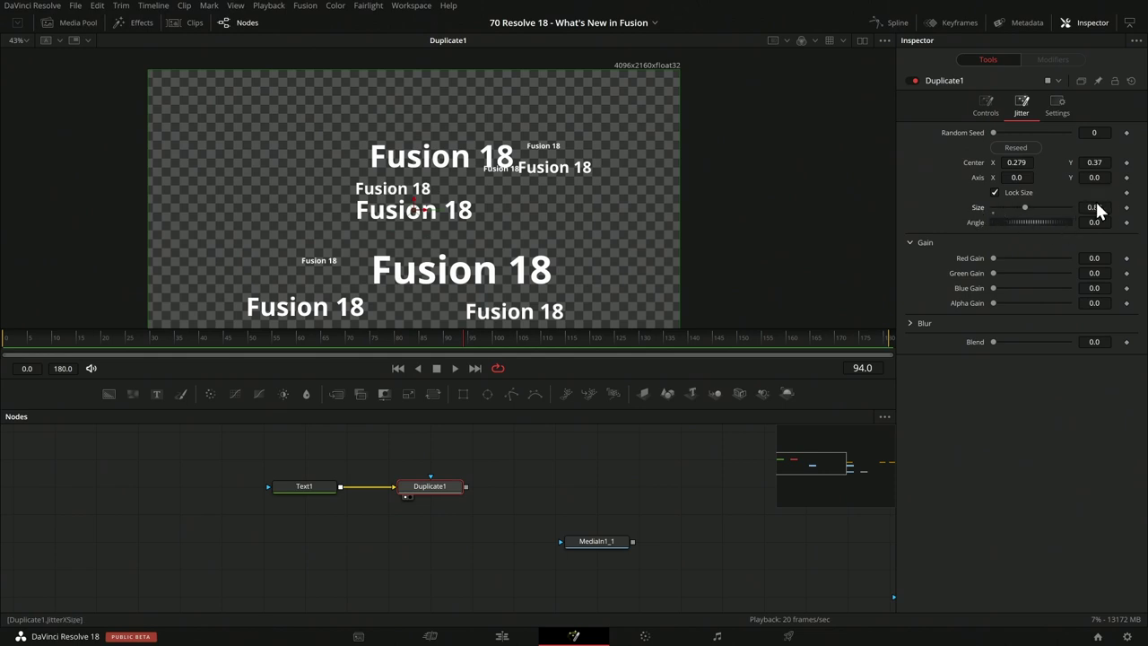
drag(1095, 201, 1112, 201)
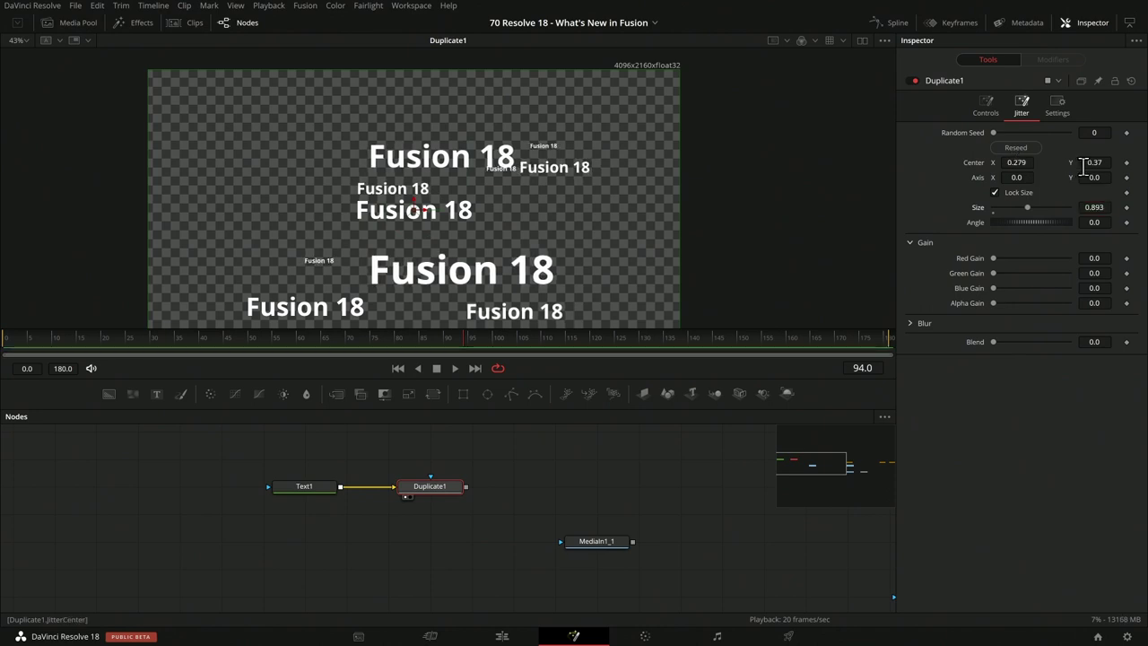
Set the Center jitter of Duplicate1 to 0.5 for both X and Y.
text(0.5)
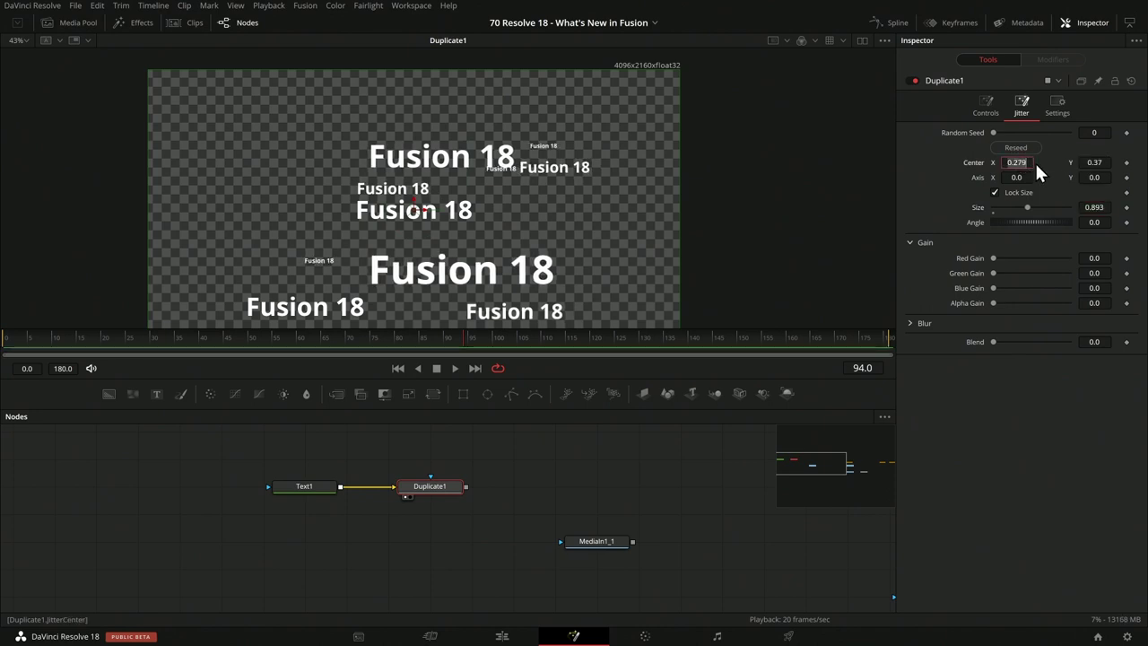
key(Tab)
text(0.5)
key(Tab)
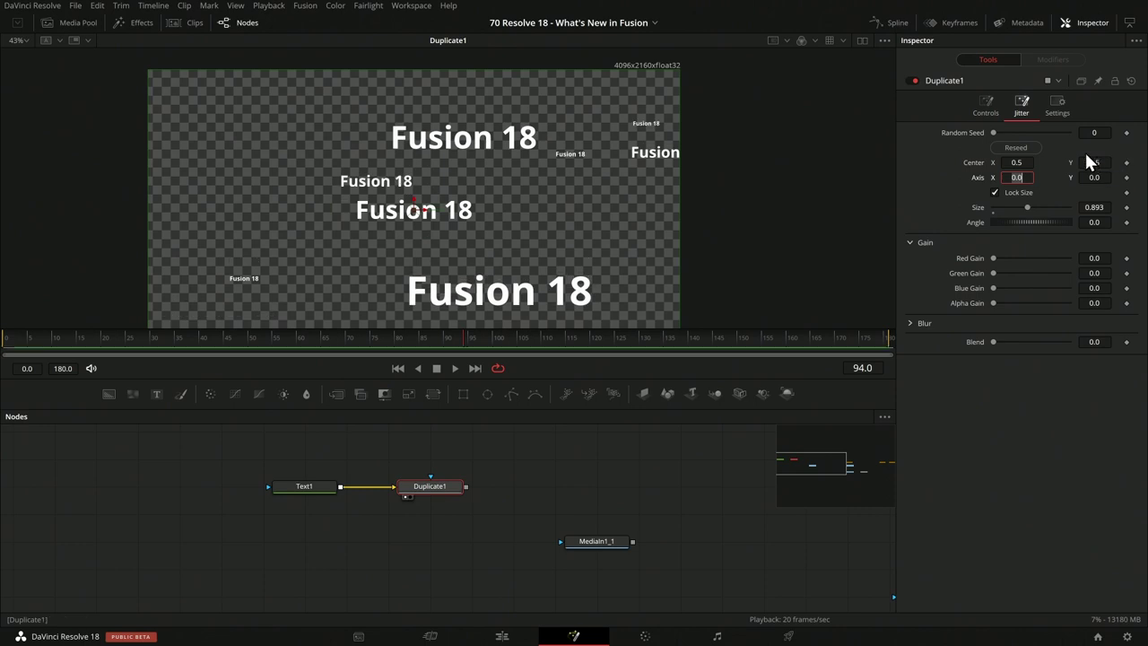
Increase the number of Copies of Duplicate1 to 100.
click(986, 106)
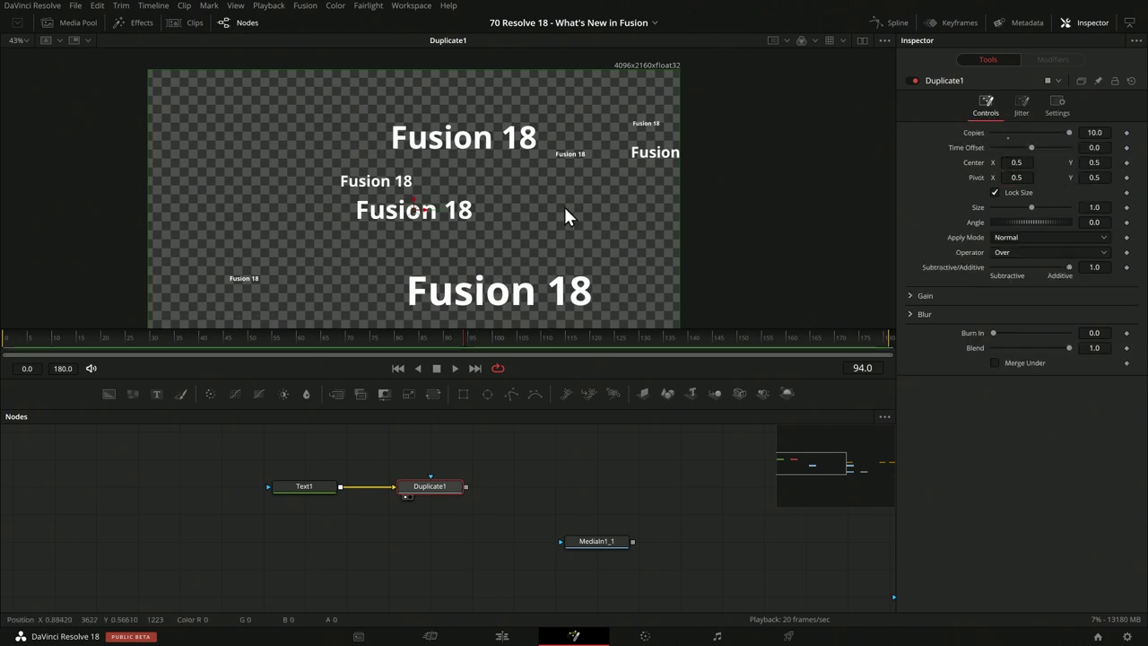
click(1031, 107)
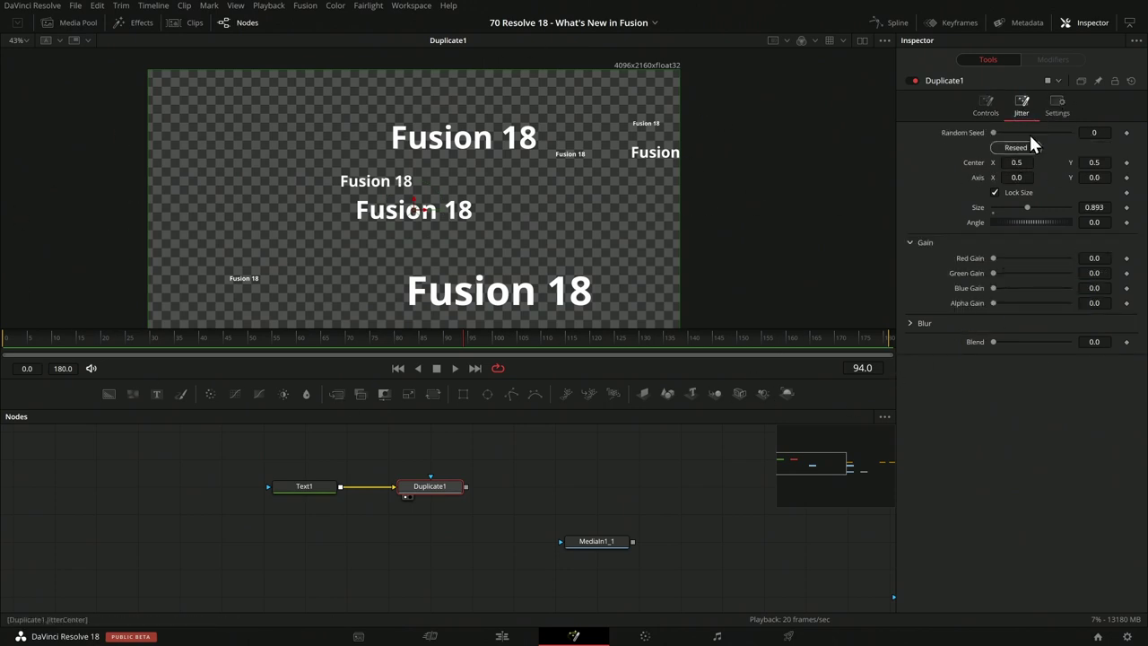
click(997, 106)
click(1096, 132)
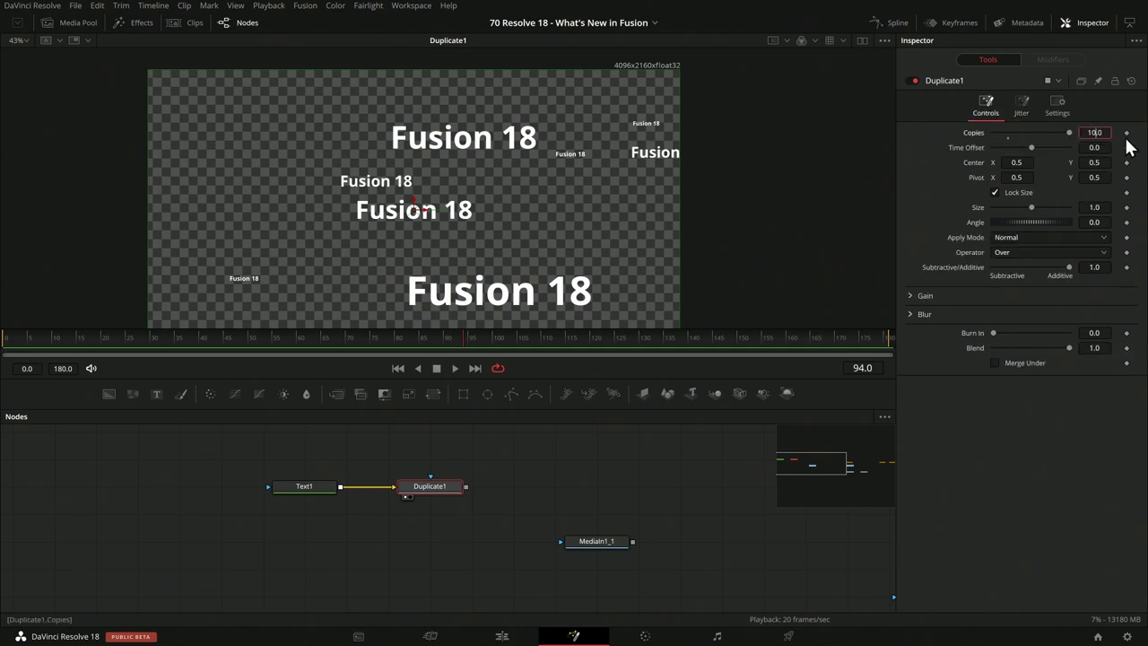
text(0)
key(Tab)
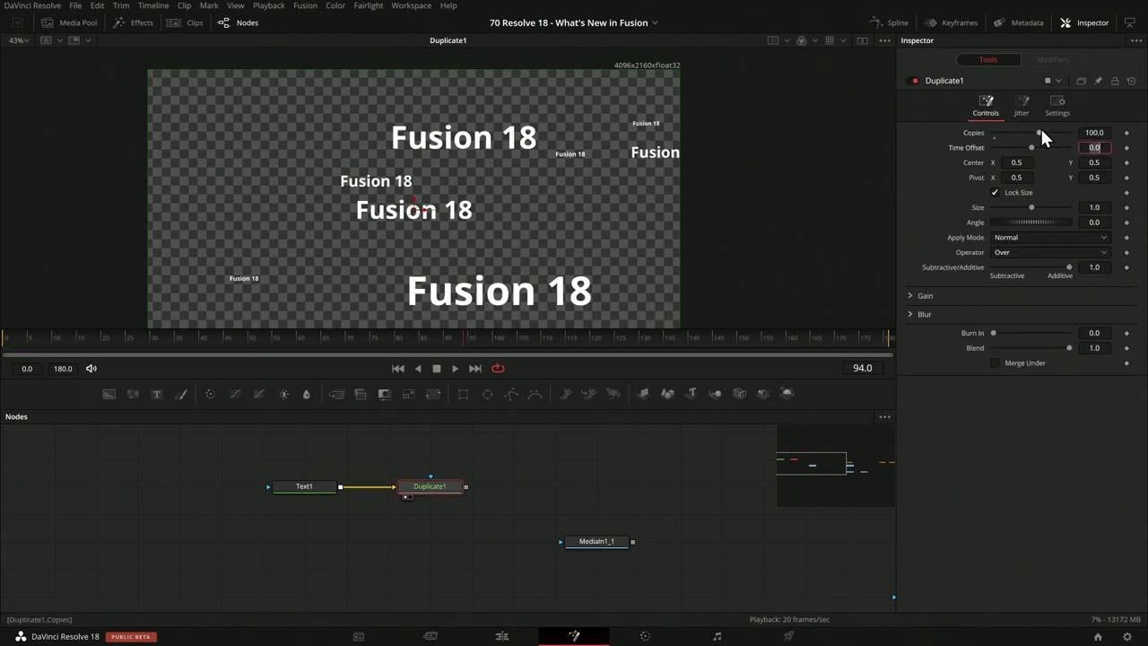
drag(1040, 127, 1040, 126)
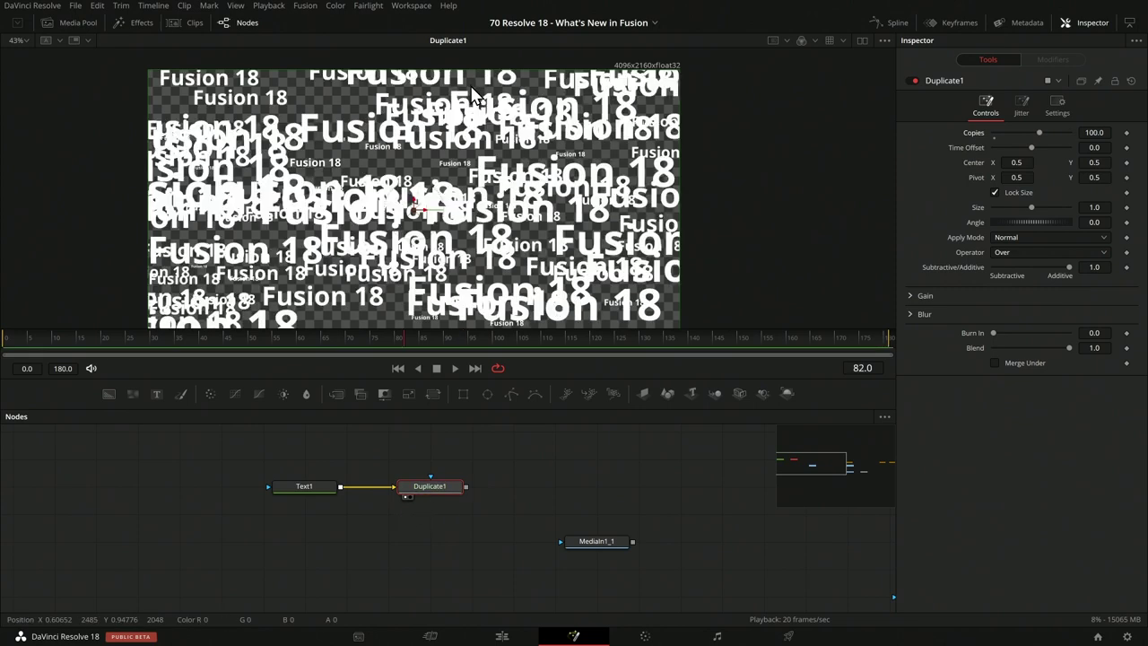
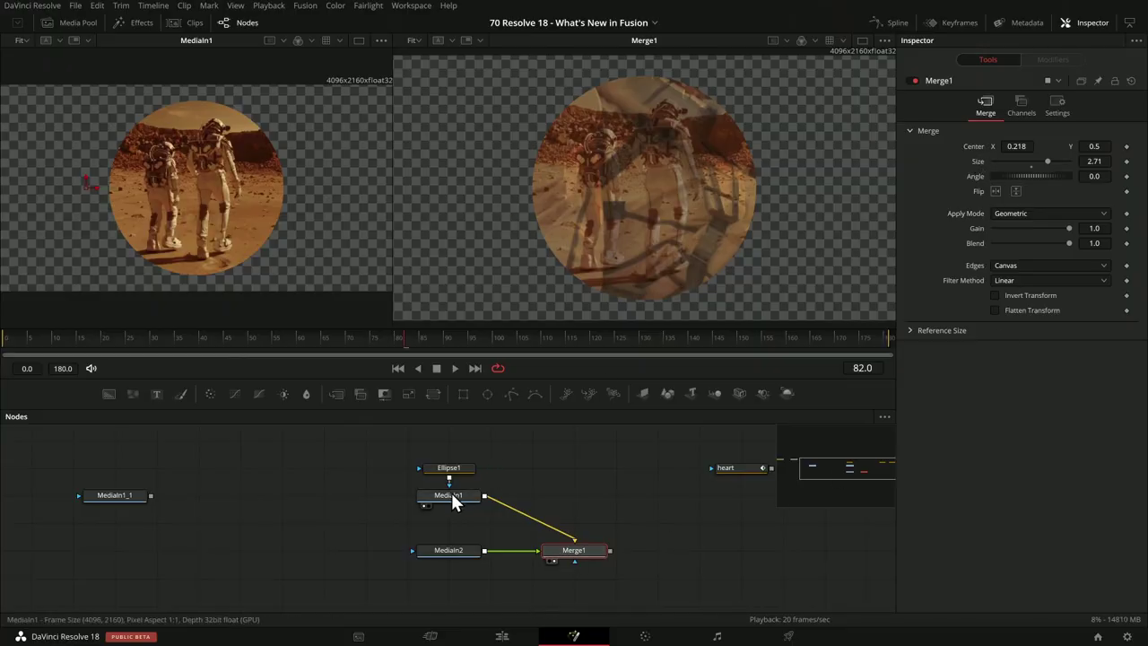
Disconnect the Ellipse1 mask from MediaIn1 and set Merge1's Apply Mode to Hypotenuse.
drag(447, 482, 538, 496)
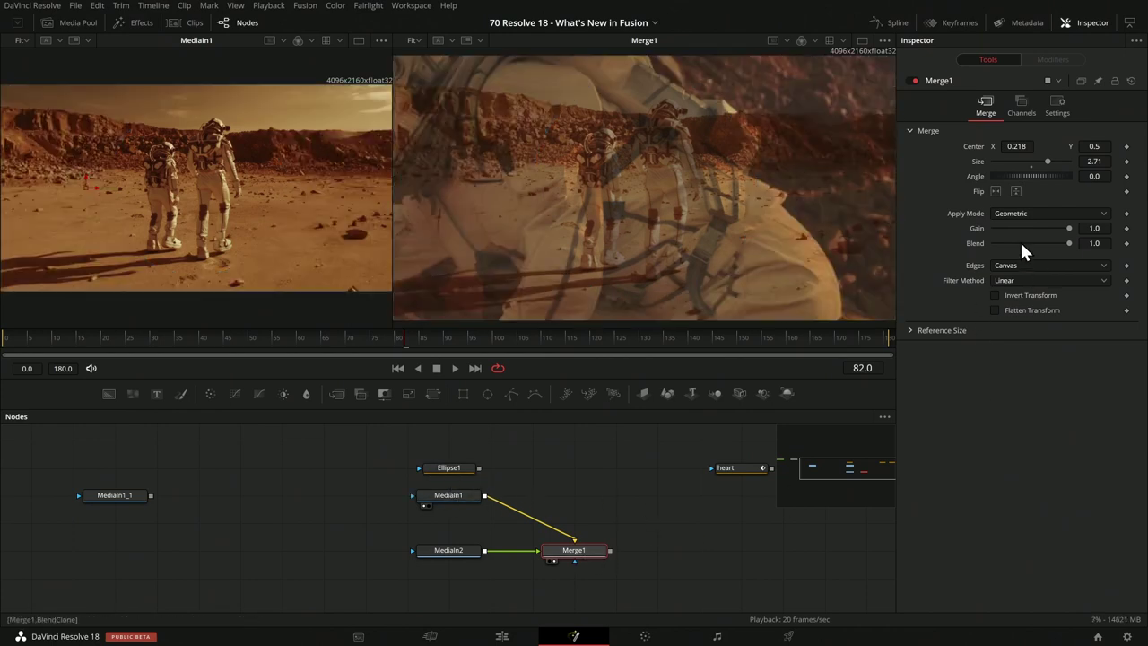
scroll(679, 183, down, 3)
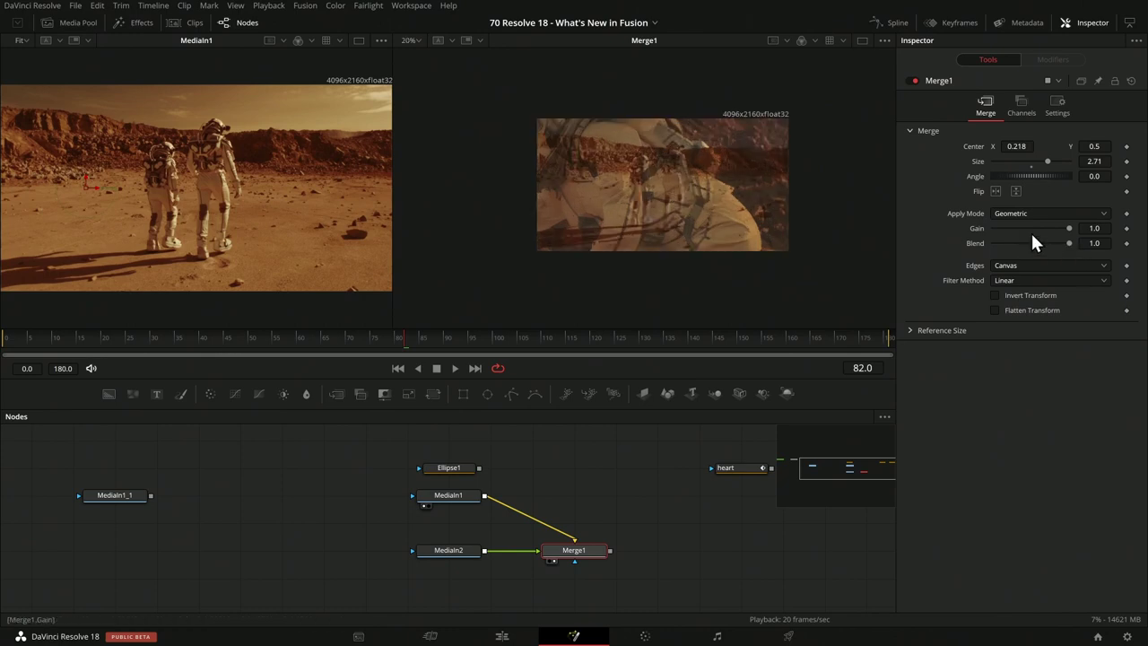
scroll(623, 146, up, 2)
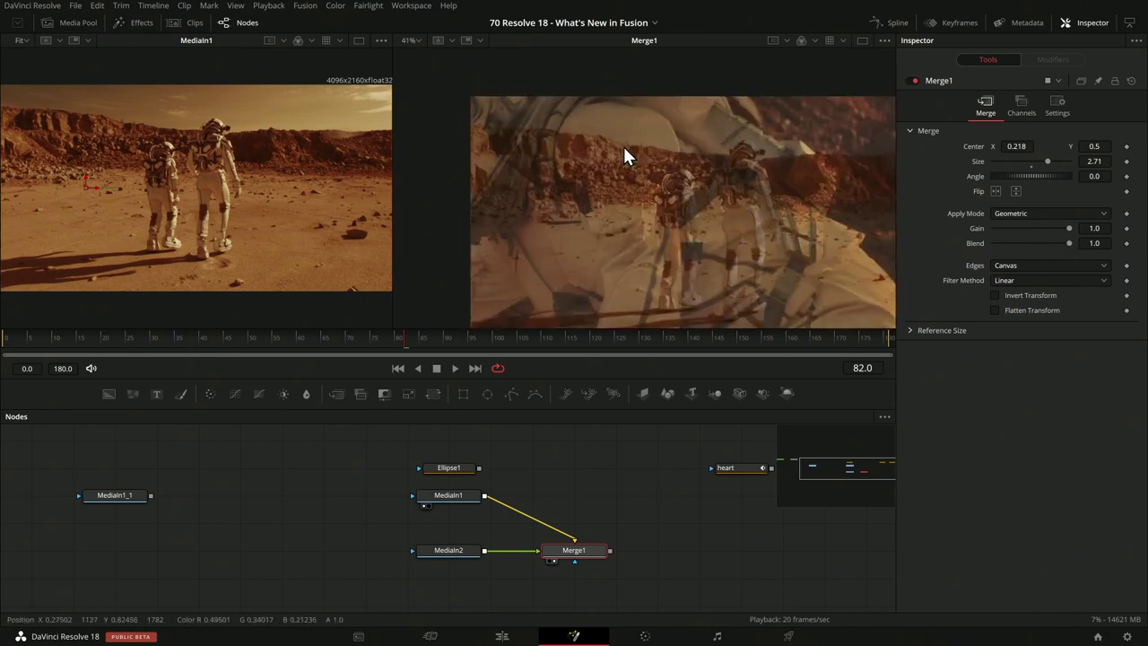
click(1063, 217)
click(1023, 379)
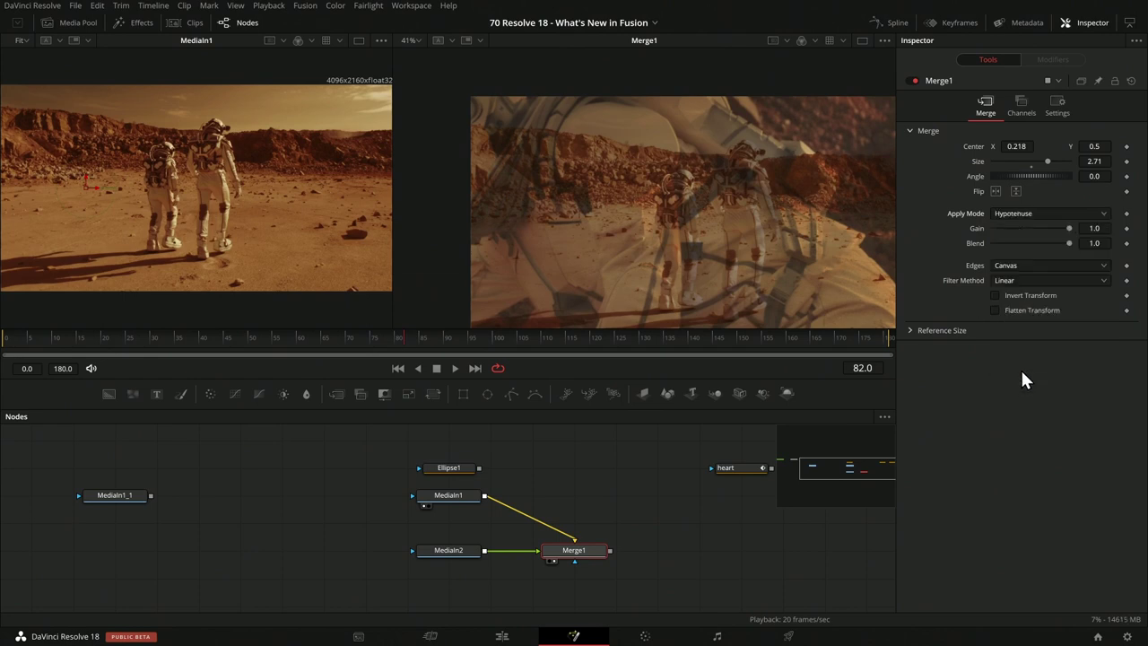
mouse_move(1066, 242)
mouse_down()
mouse_move(1007, 244)
mouse_move(1071, 240)
mouse_up()
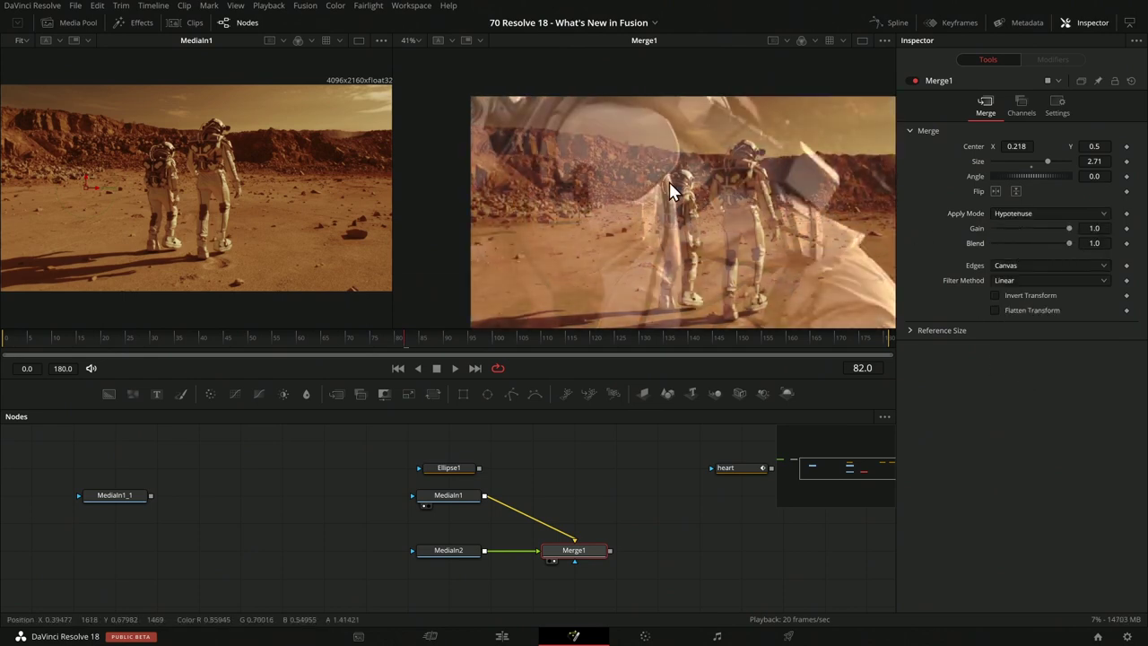
scroll(669, 191, down, 2)
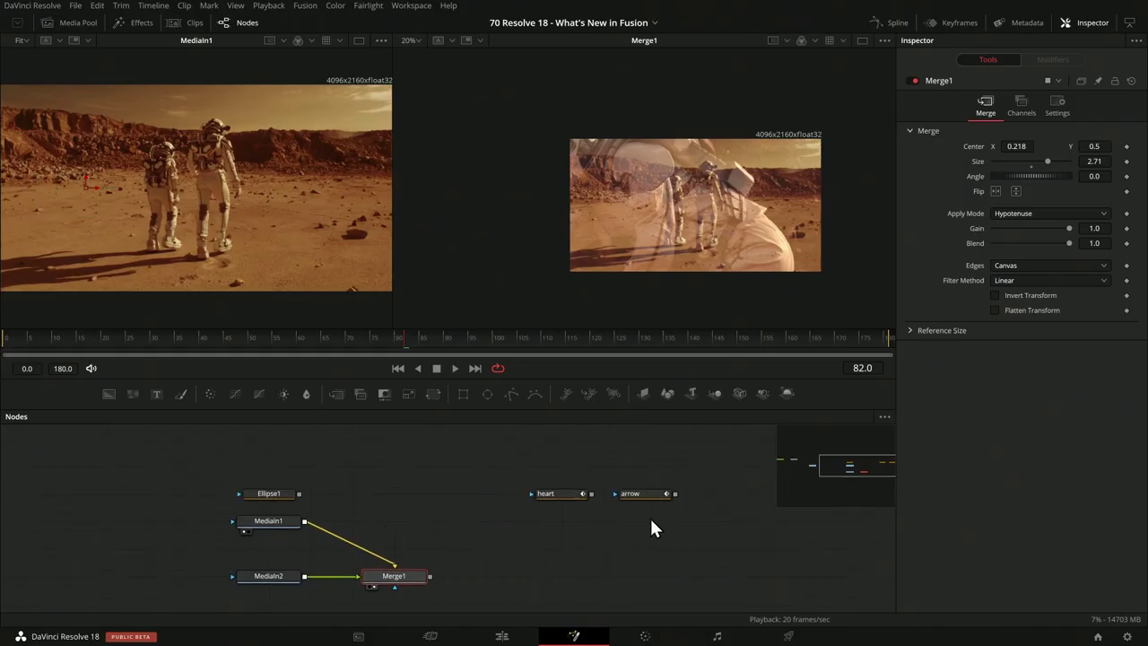
Display the heart and arrow masks in turn in the first viewer, and connect the heart node's output to the arrow node.
click(562, 492)
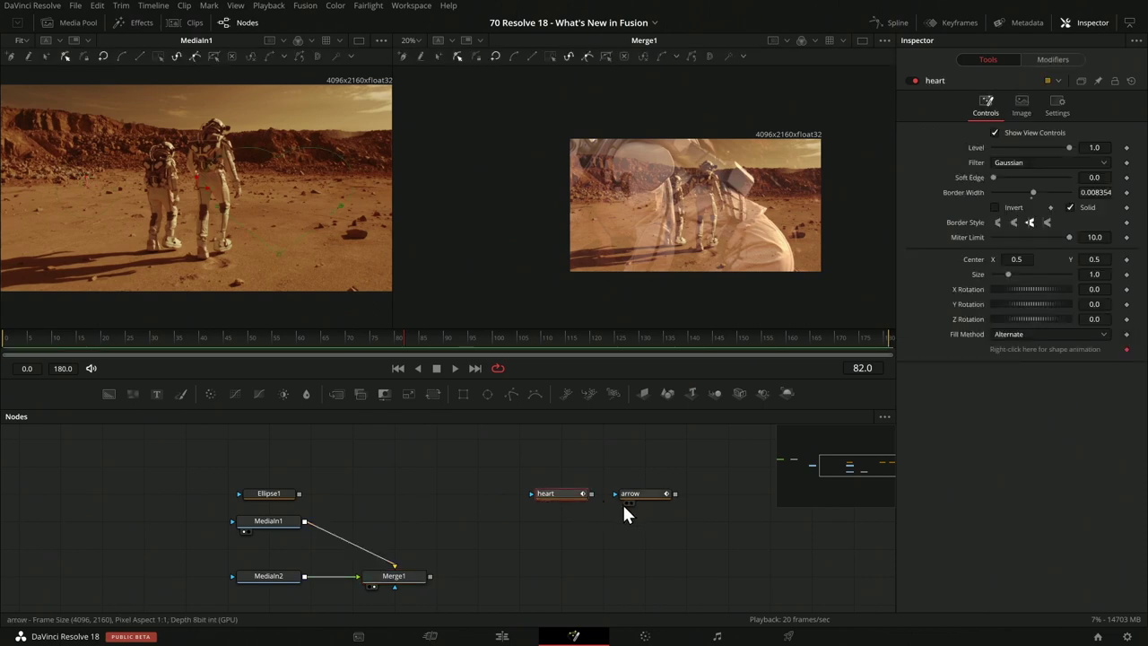
key(1)
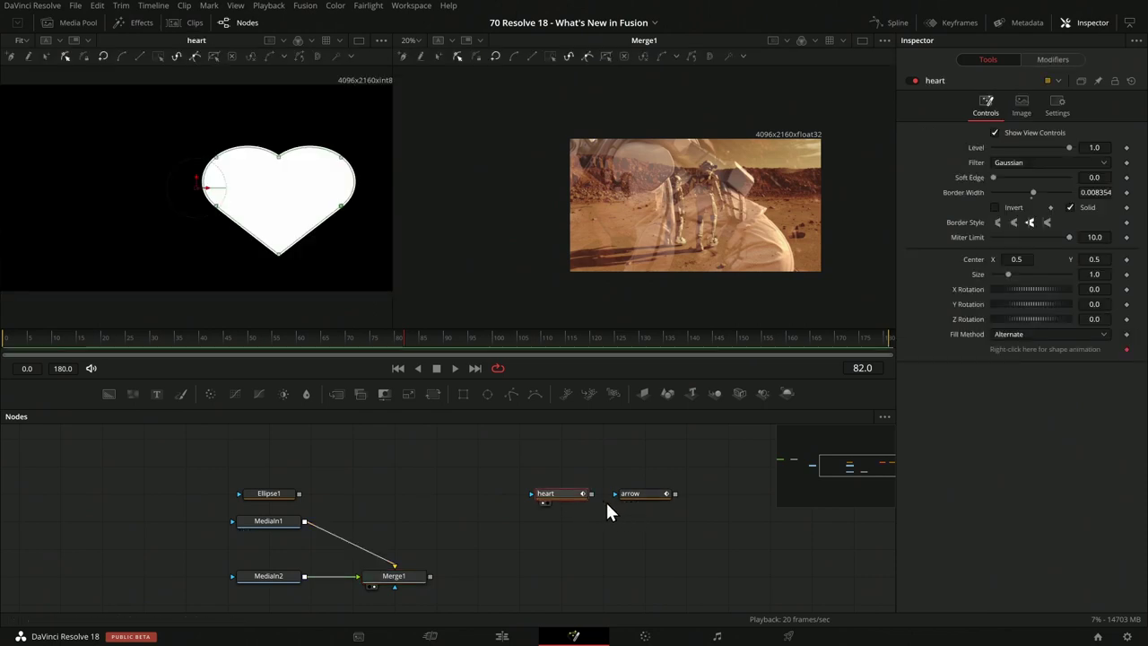
click(657, 495)
key(1)
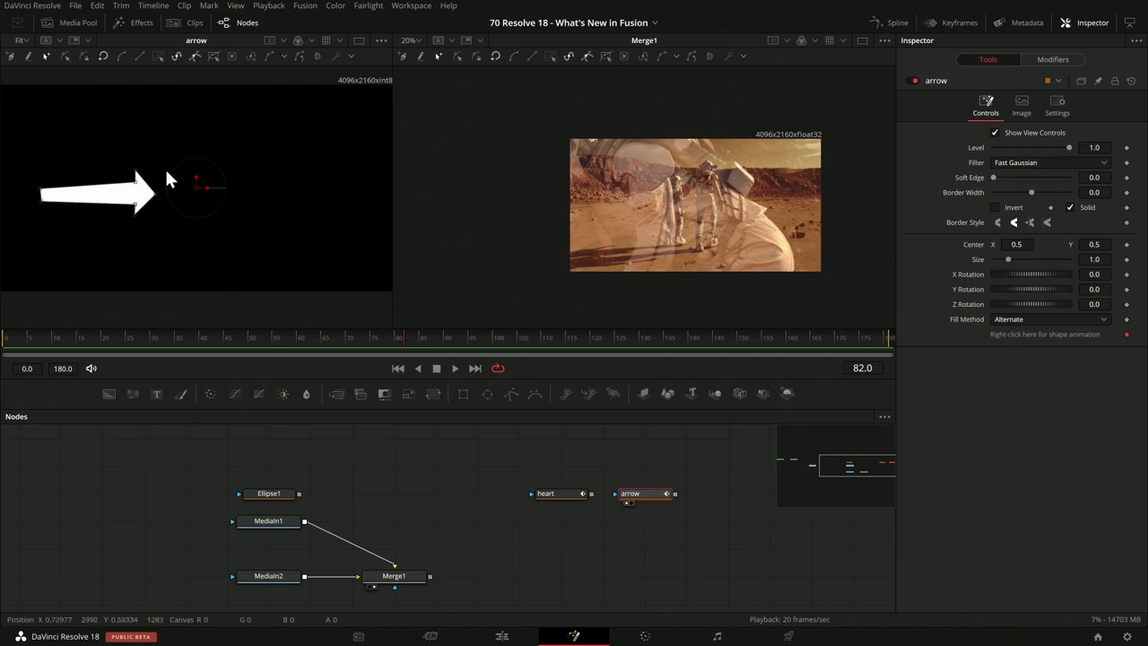
drag(592, 495, 641, 492)
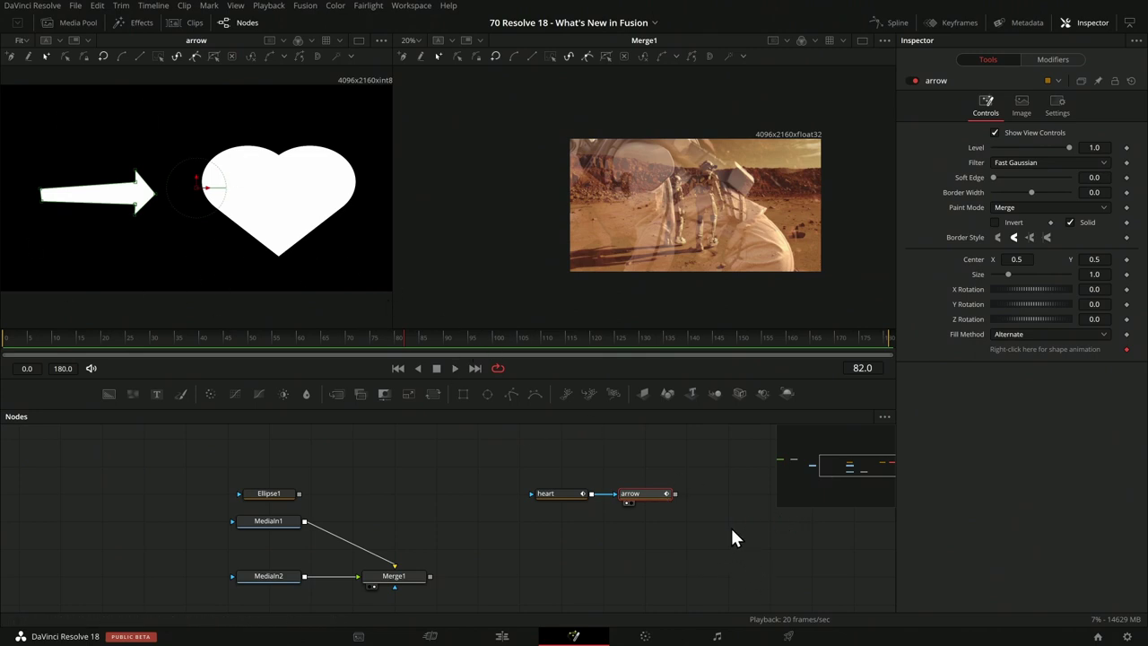
Examine which file formats Fusion offers for import.
drag(732, 537, 590, 545)
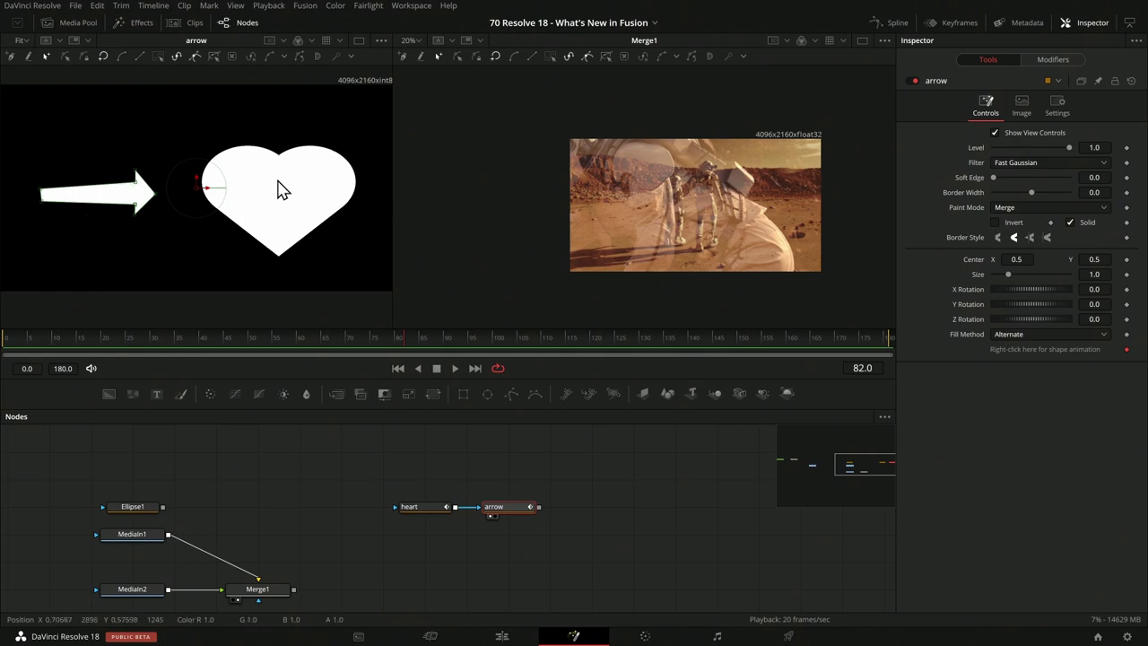
click(305, 7)
mouse_move(310, 69)
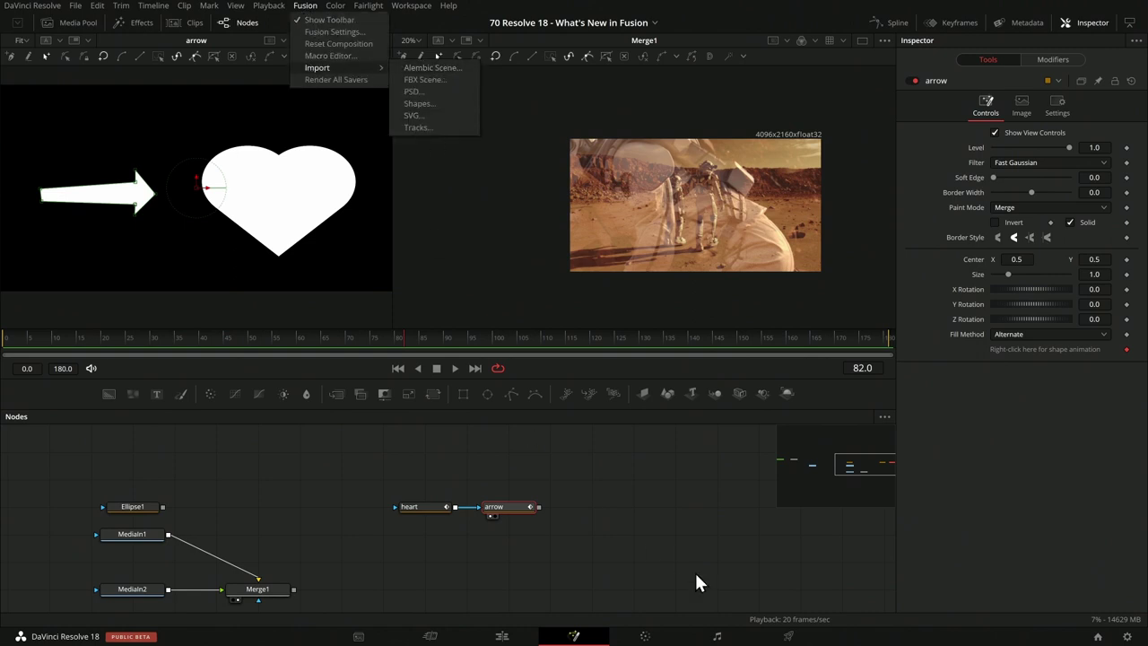
key(Escape)
key(Escape)
Add a Polygon mask node beside the arrow node and display it fitted in the second viewer.
scroll(639, 531, right, 3)
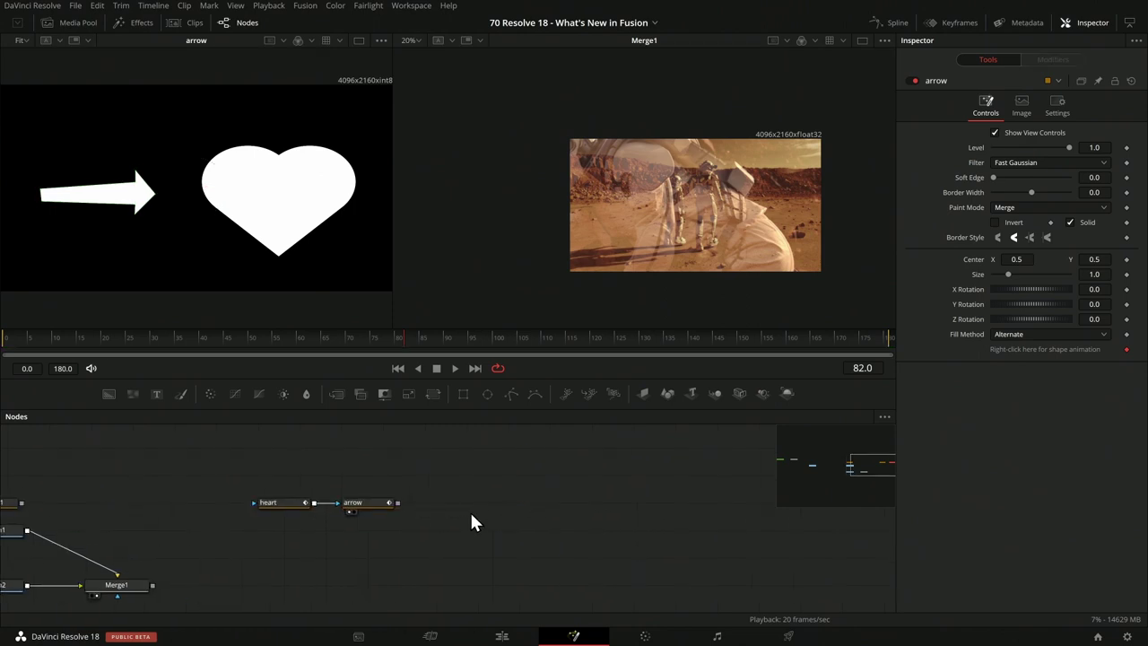
scroll(469, 510, up, 3)
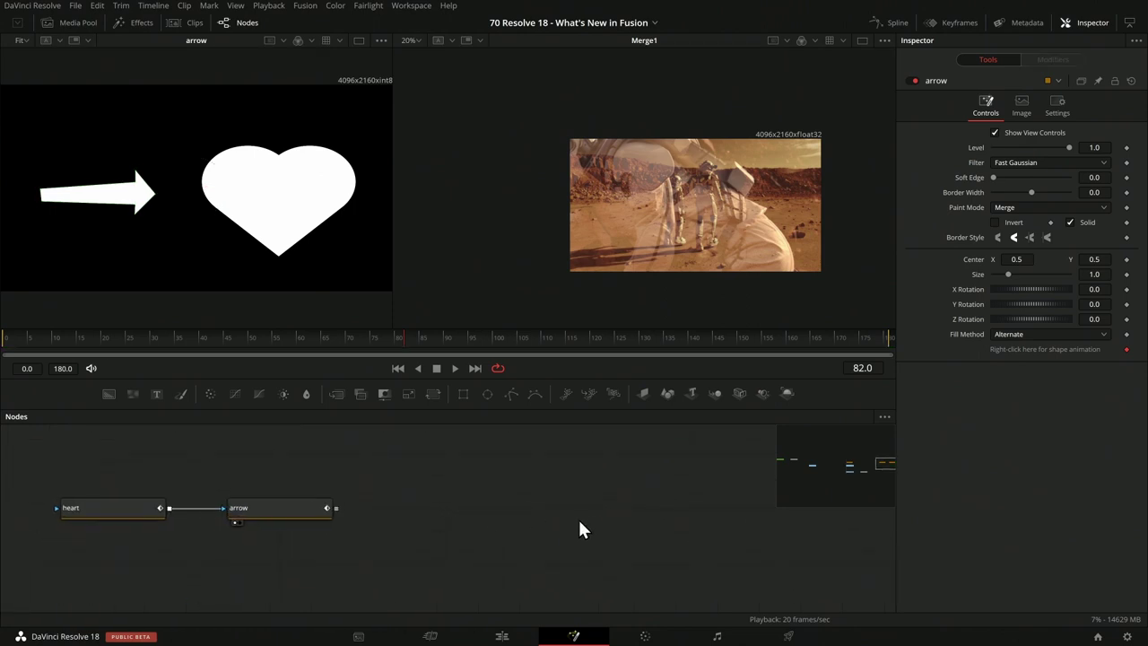
drag(512, 393, 533, 489)
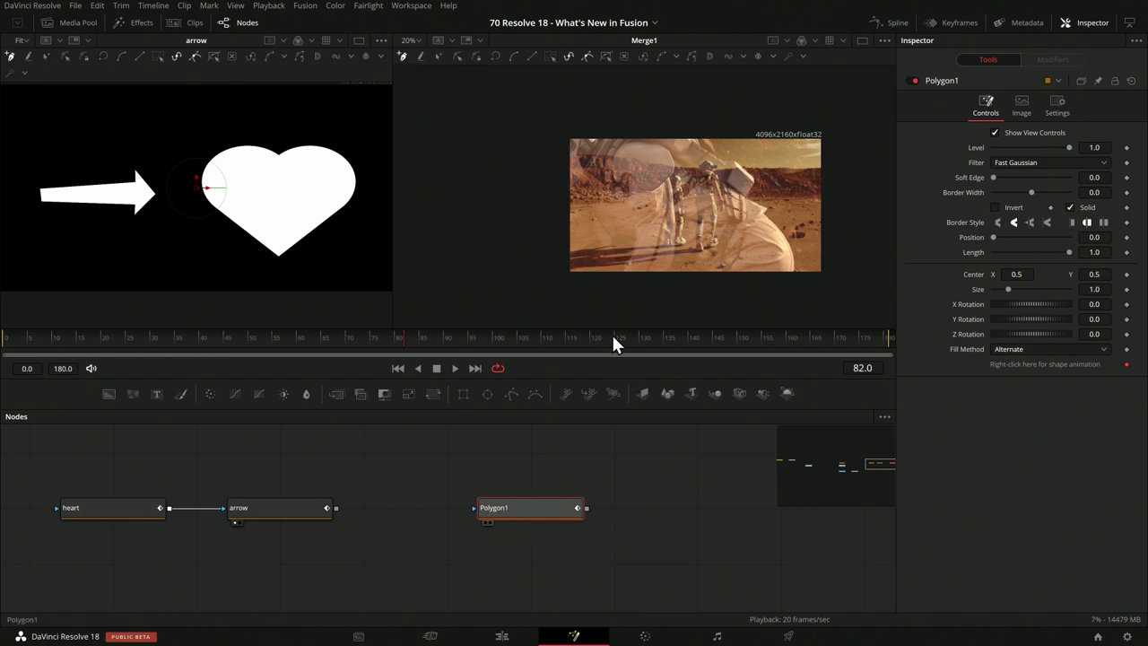
key(2)
key(ctrl+f)
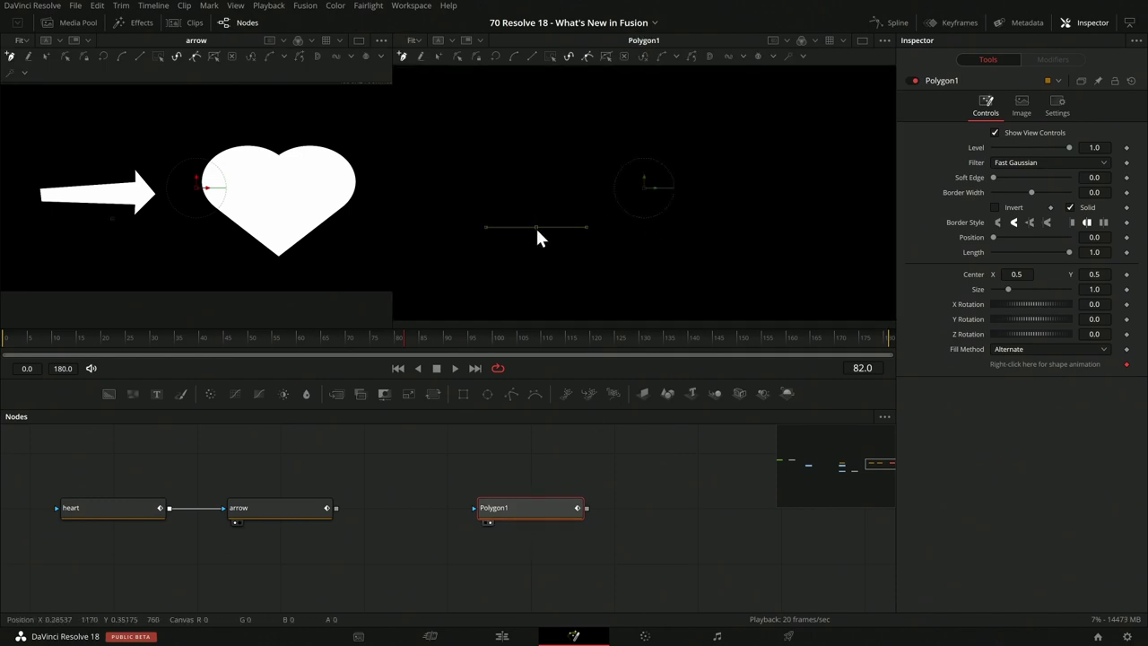
Draw an open three-point, peak-shaped polyline with the Polygon mask, giving it a Border Width of 0.019 with Solid turned off.
click(537, 227)
click(669, 119)
click(778, 253)
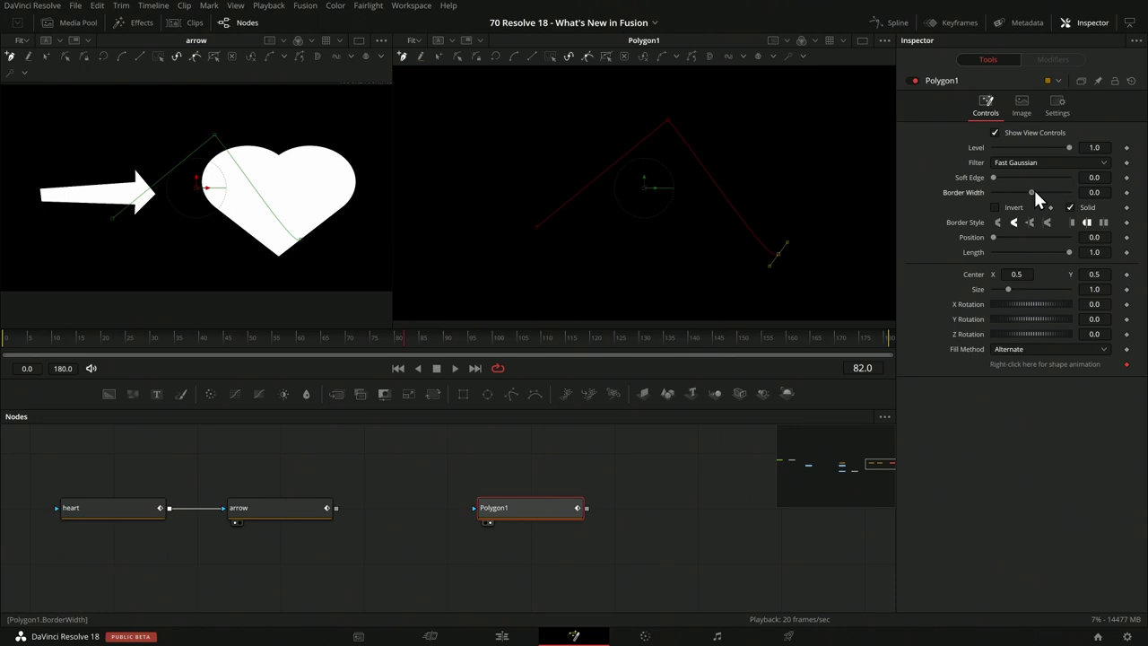
drag(1033, 188, 1036, 189)
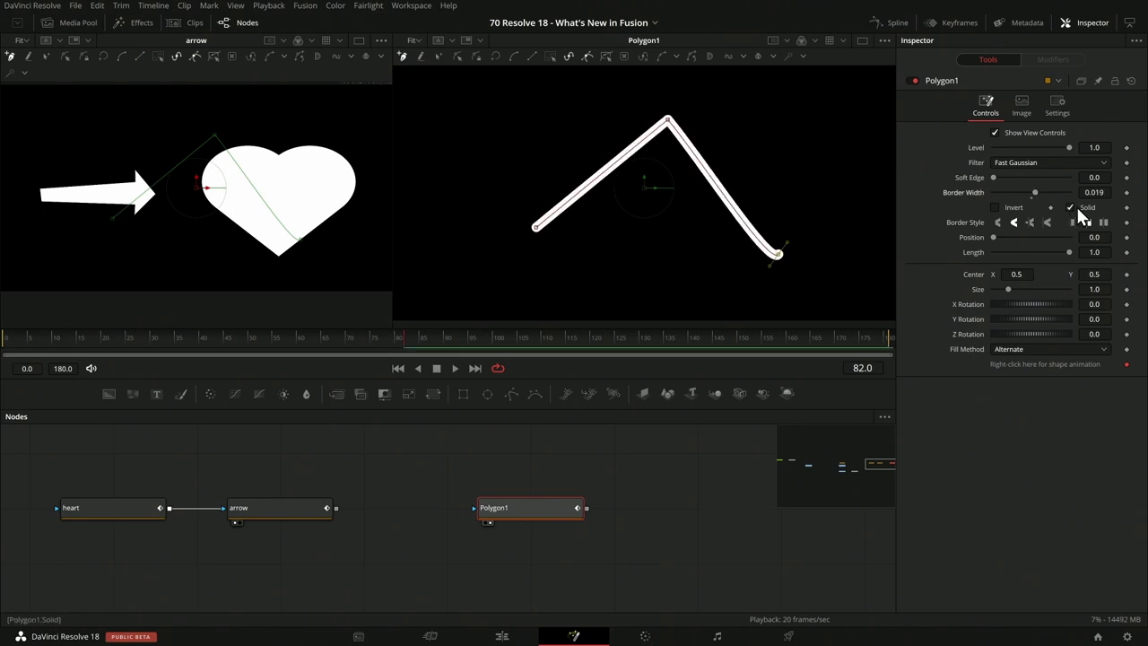
click(1069, 207)
Apply a Custom Poly modifier to Polygon1's shape animation and open the modifier's polyline settings.
right_click(1046, 362)
click(1073, 505)
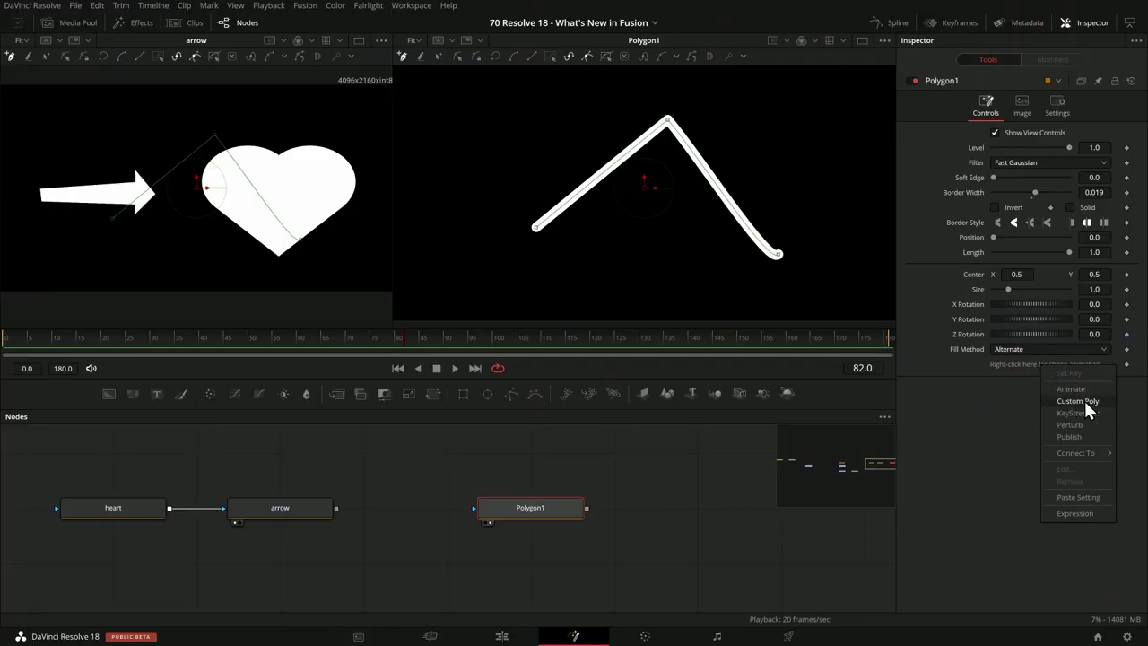
click(1086, 403)
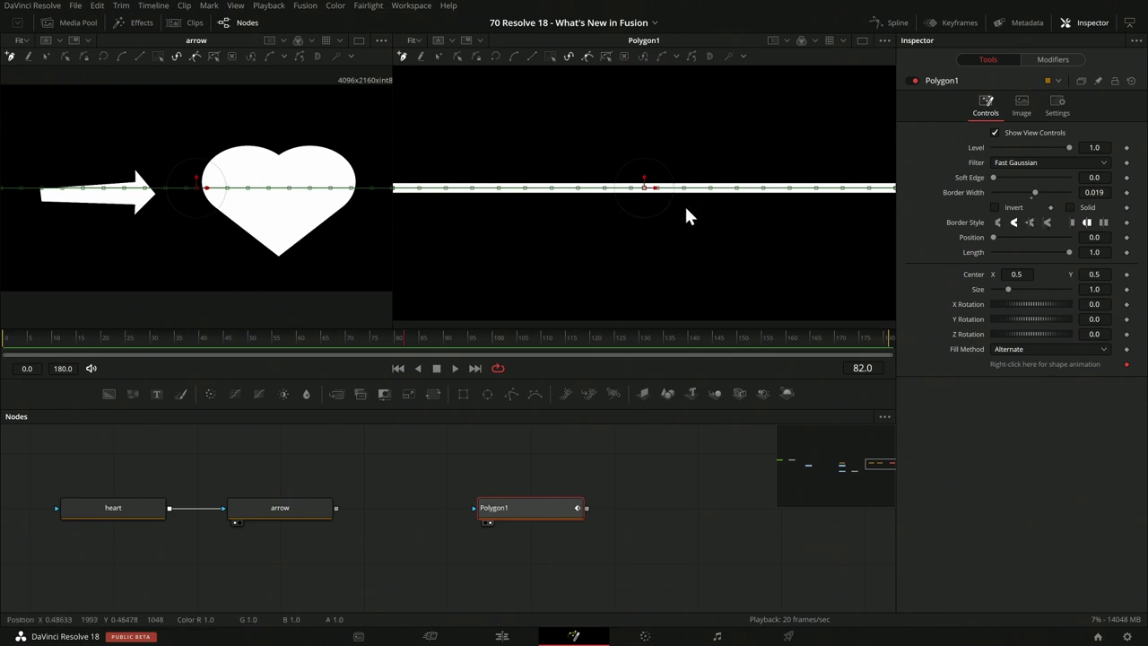
click(1053, 59)
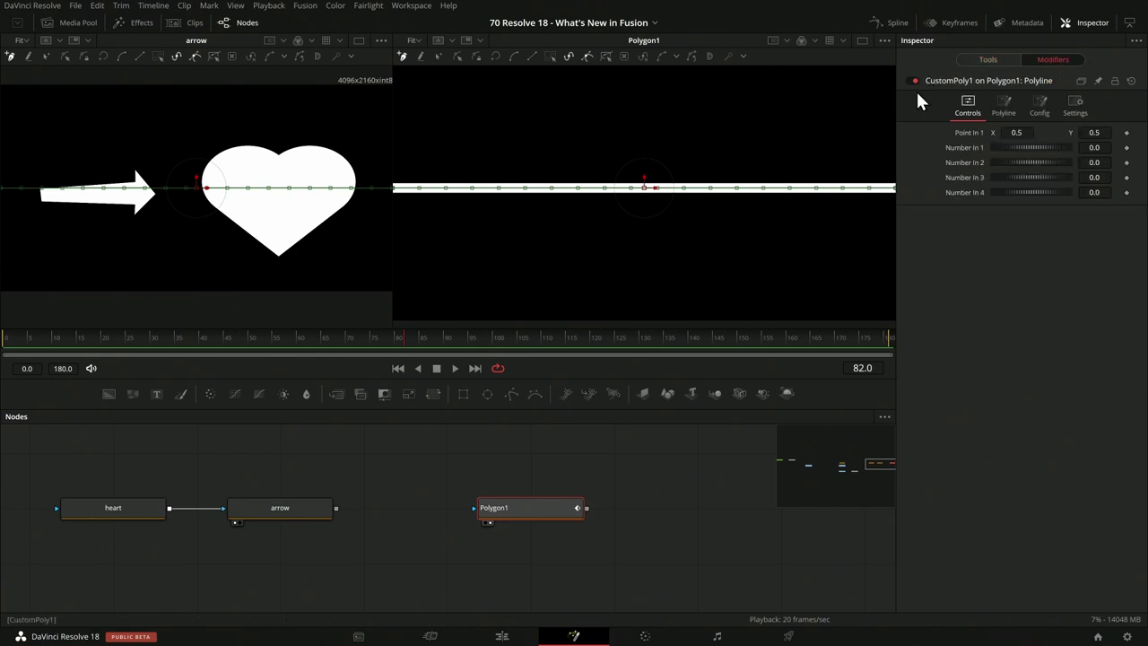
click(1008, 114)
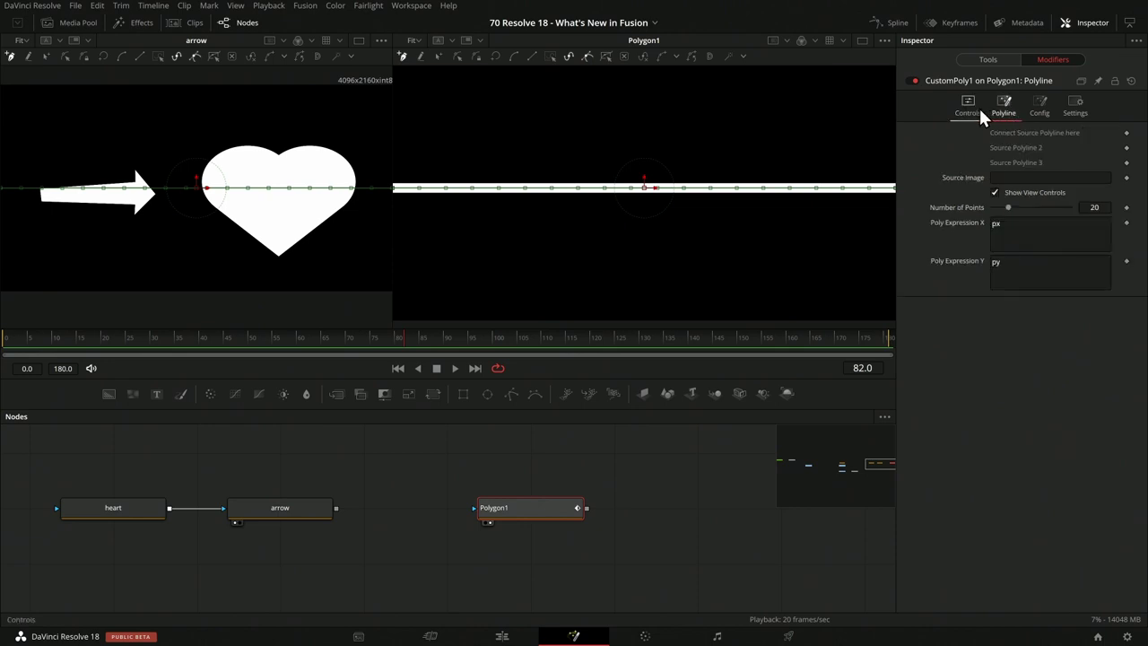
Set the Custom Poly modifier's Poly Expression X to px+0.1.
scroll(595, 151, down, 4)
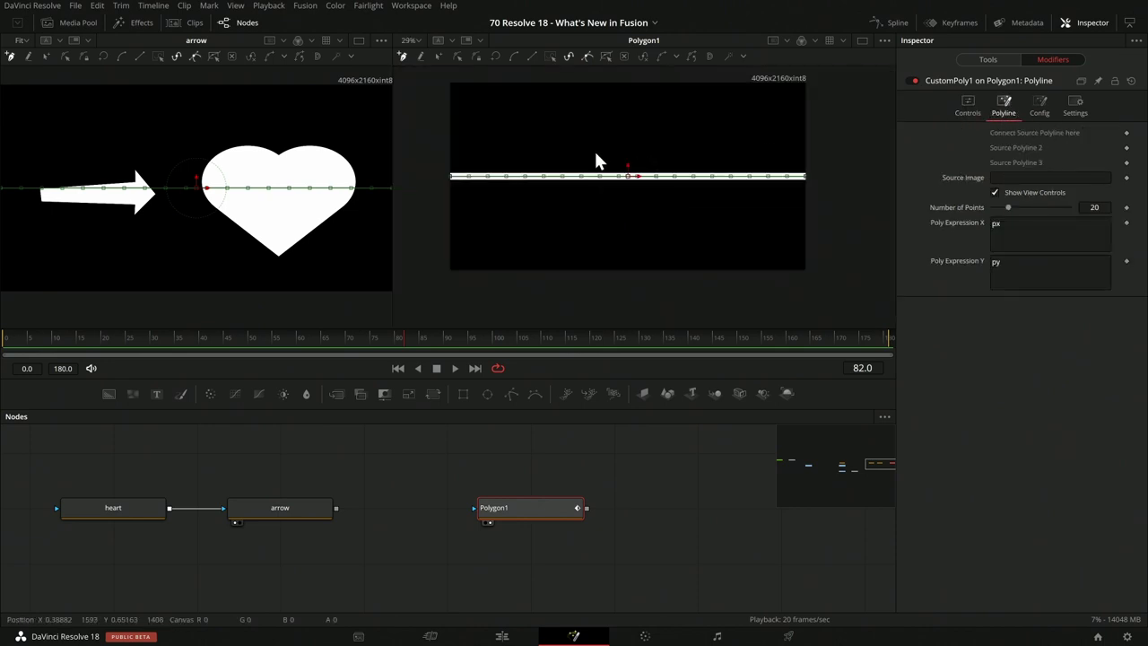
scroll(596, 152, up, 4)
scroll(429, 173, down, 3)
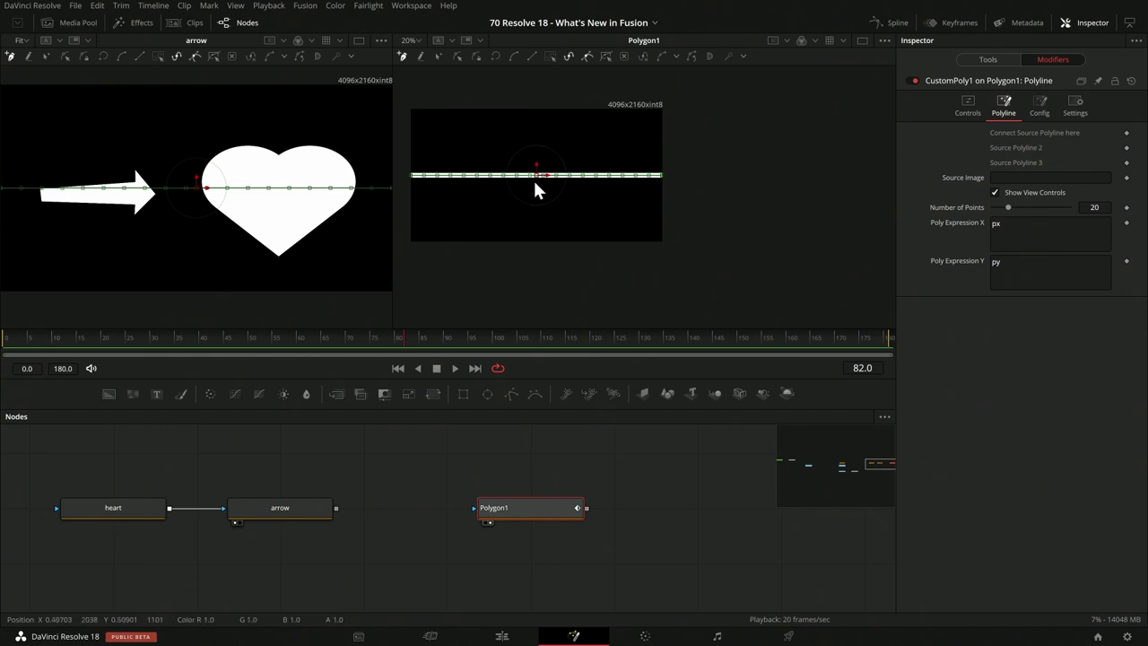
click(1033, 223)
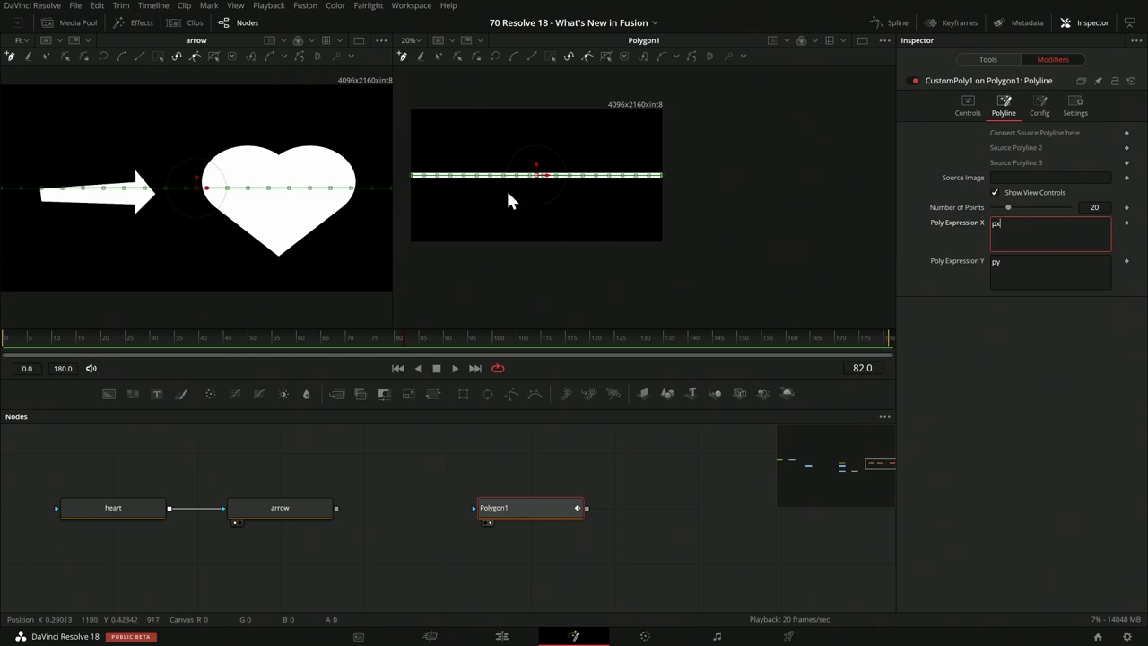
click(1036, 268)
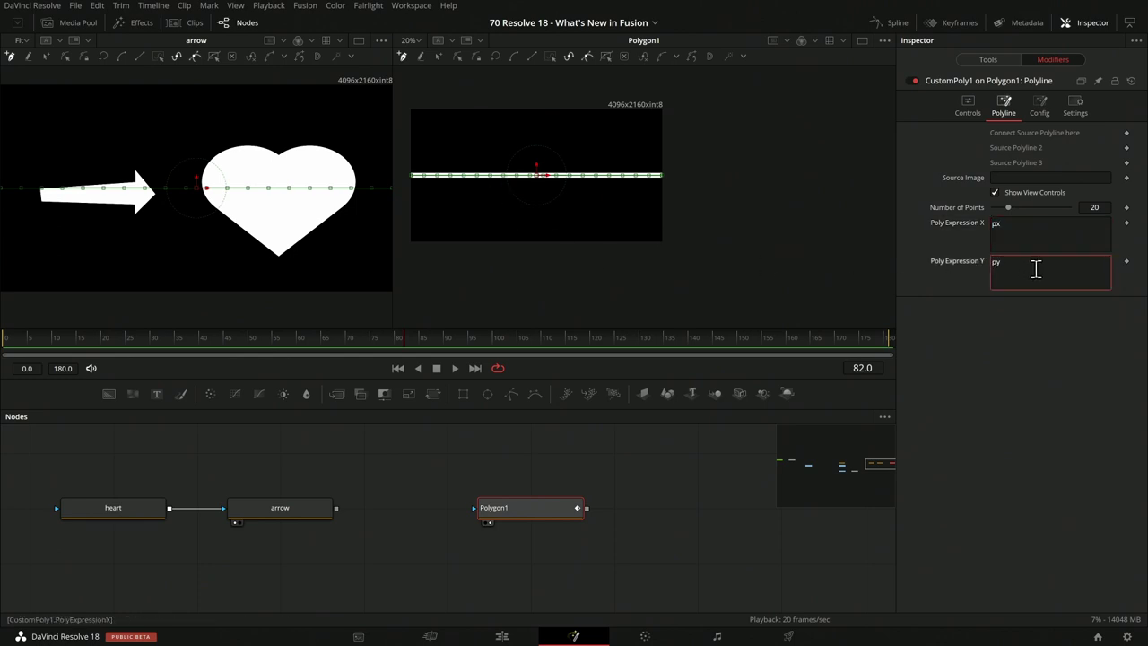
click(1034, 233)
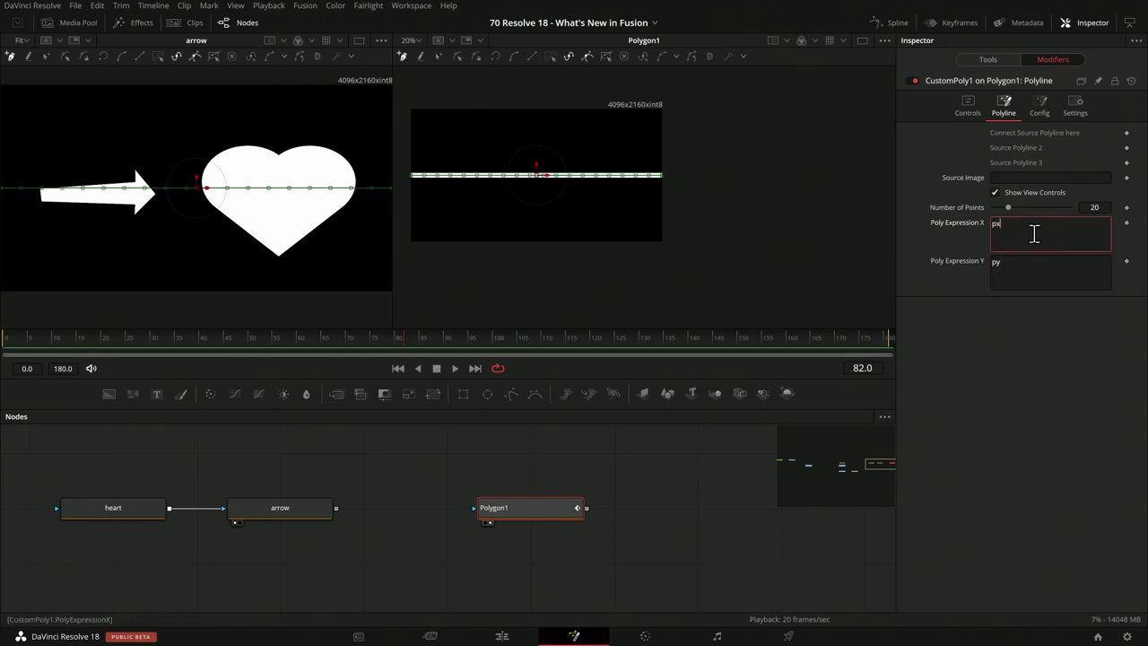
text(+0.1)
Restore the Custom Poly modifier's Poly Expression X to px.
click(1011, 224)
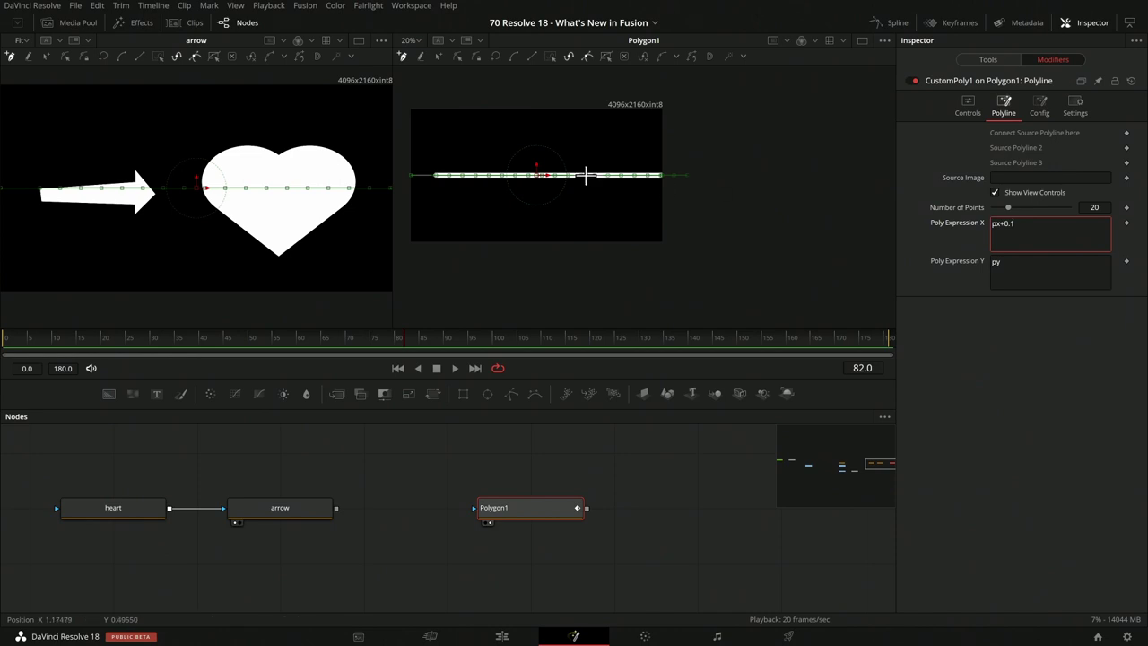
key(BackSpace)
key(BackSpace)
key(BackSpace)
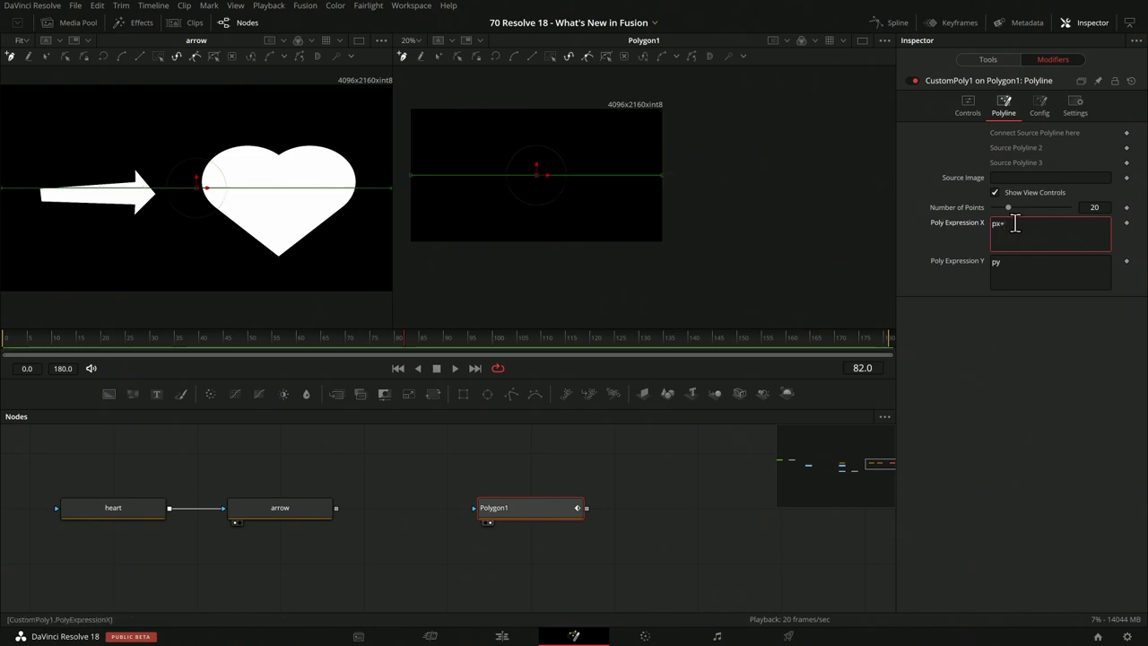
key(BackSpace)
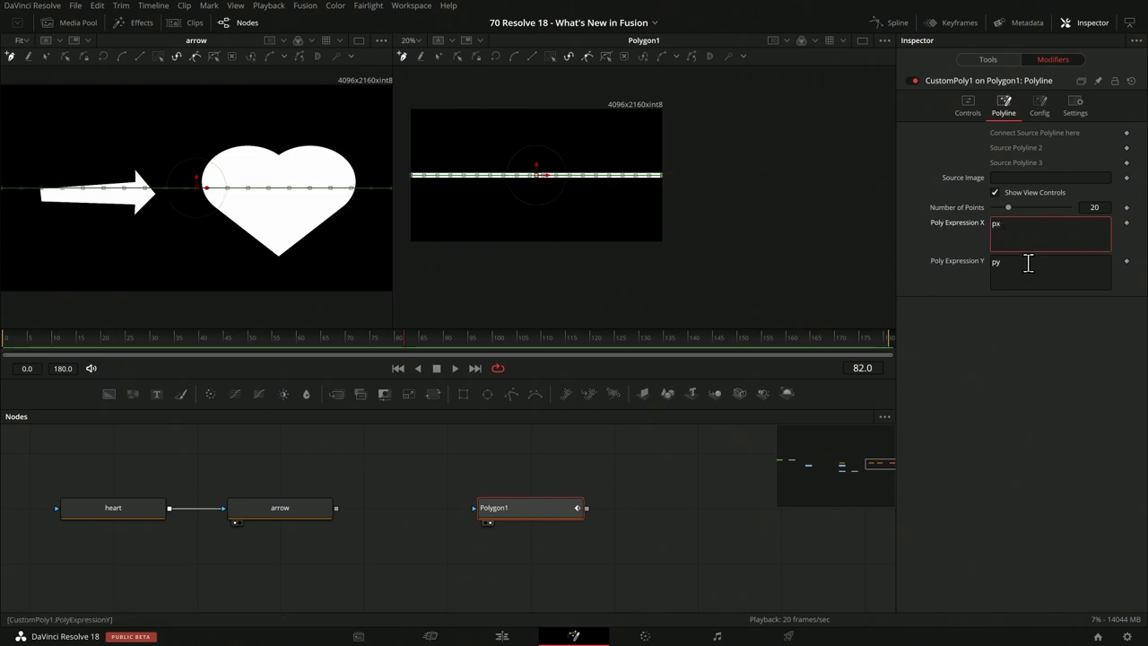
Set the Custom Poly modifier's Poly Expression Y to px.
click(1029, 263)
key(BackSpace)
key(BackSpace)
text(px)
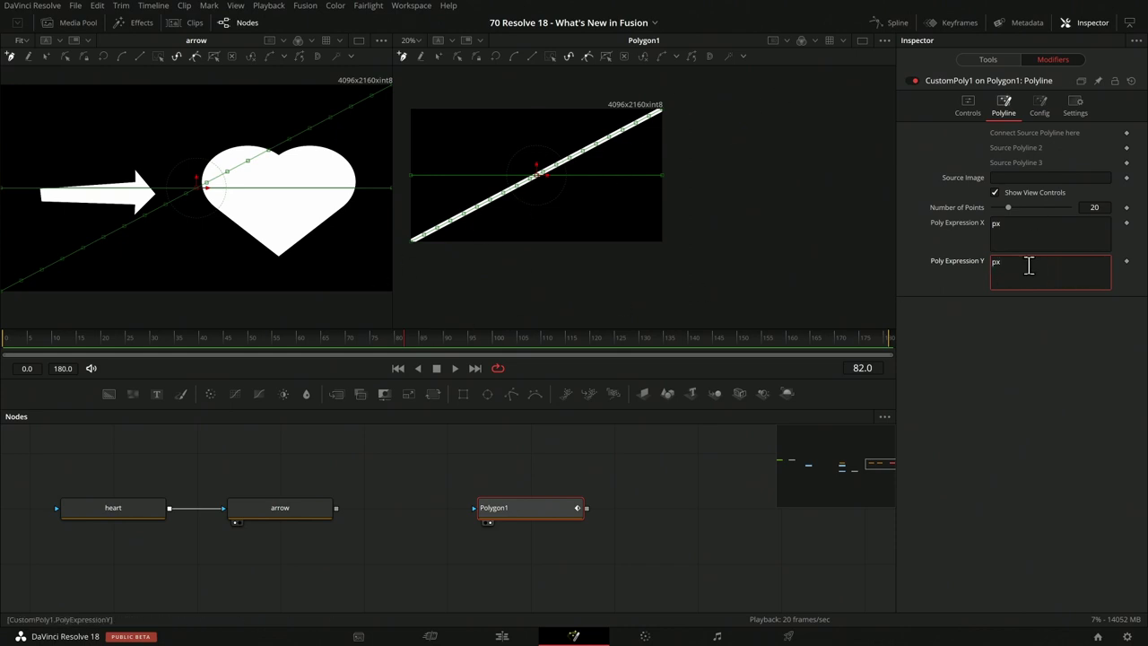
Restore the Custom Poly modifier's Poly Expression Y to py.
double_click(996, 262)
text(0)
key(BackSpace)
text(py)
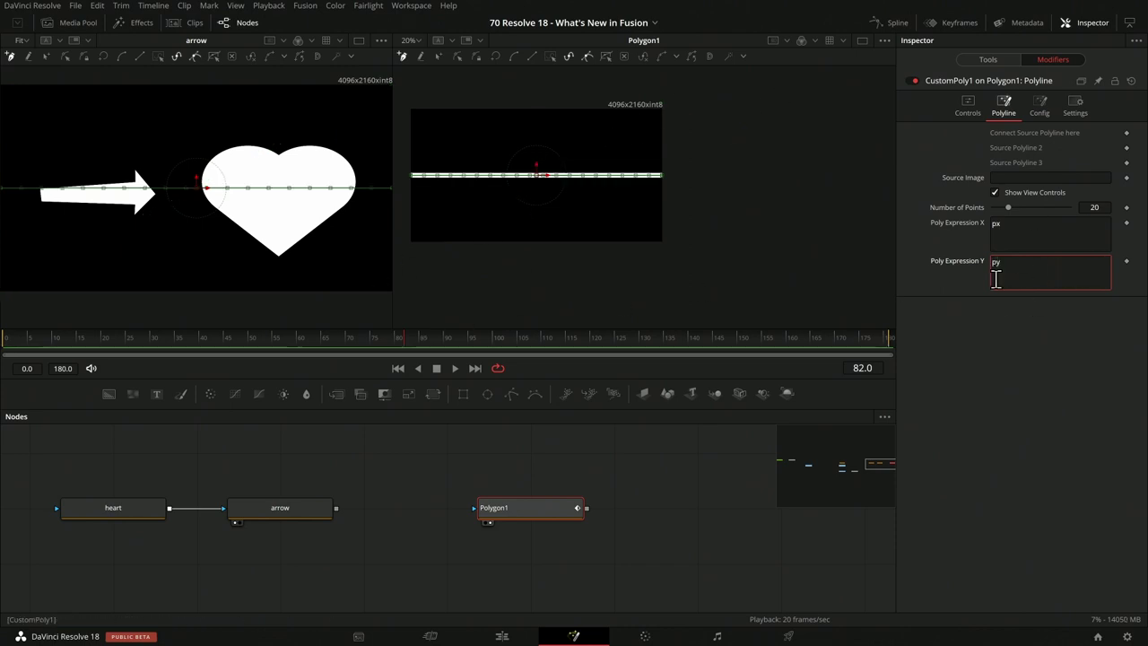
click(997, 325)
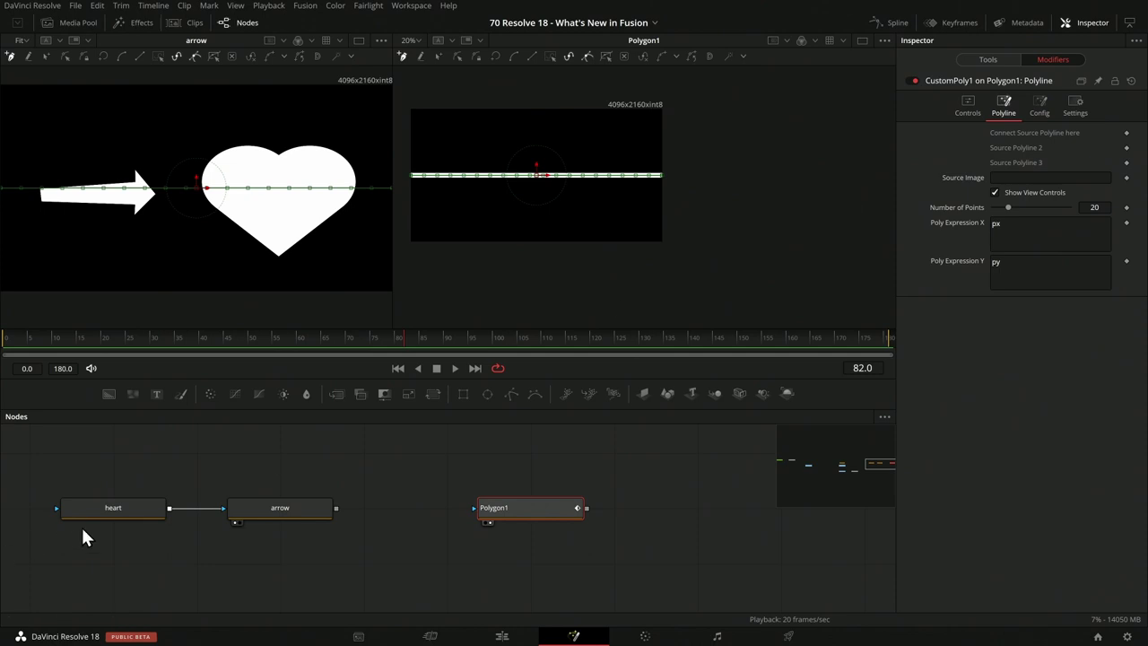
Publish the heart node's polyline from its shape animation and check the resulting modifier.
click(141, 509)
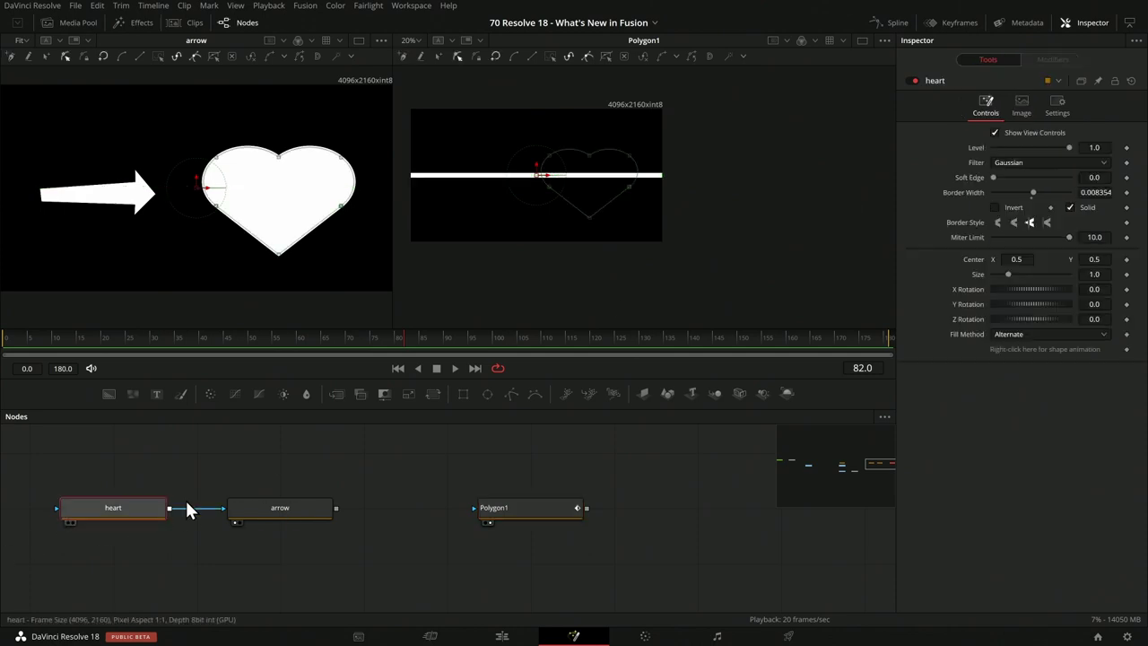
right_click(1006, 350)
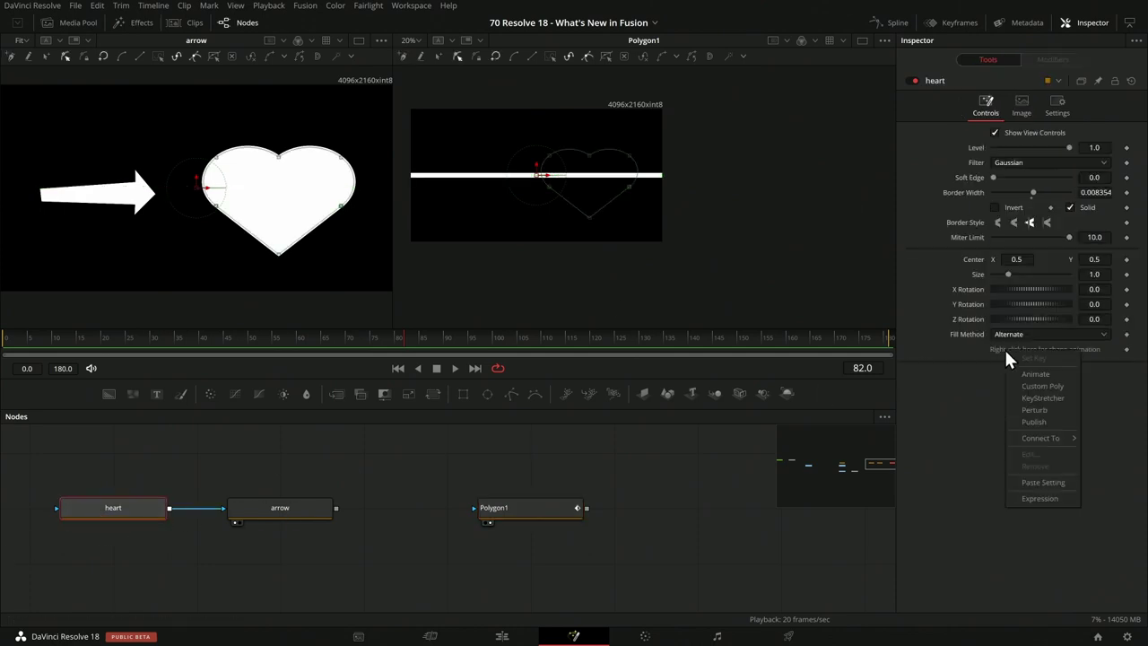
click(1029, 421)
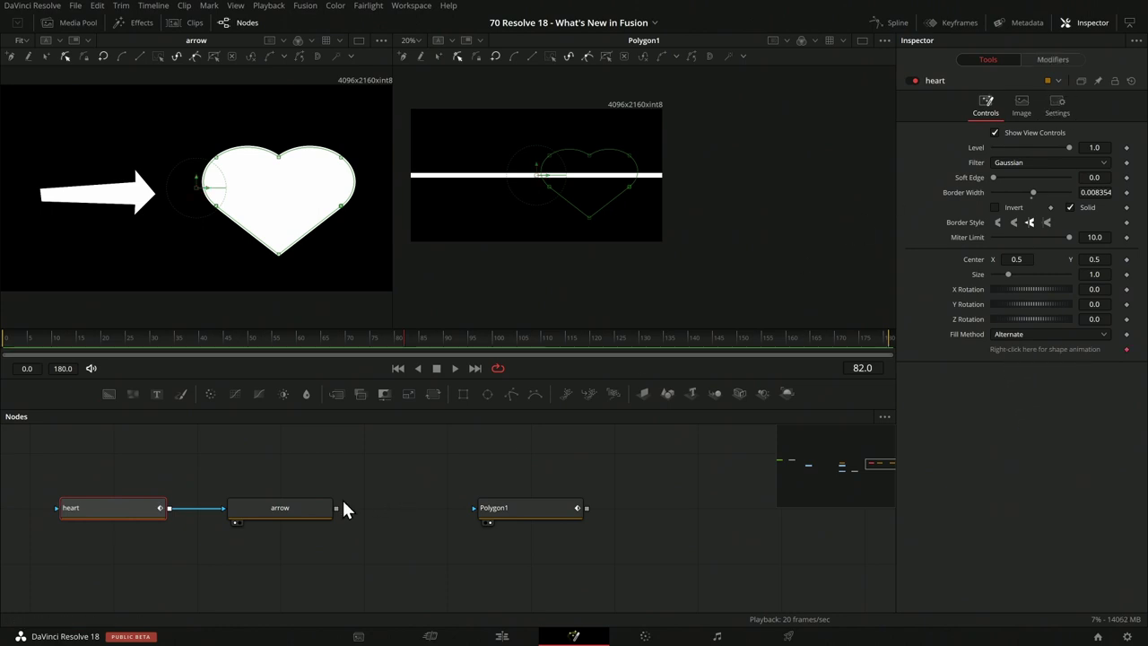
click(1045, 63)
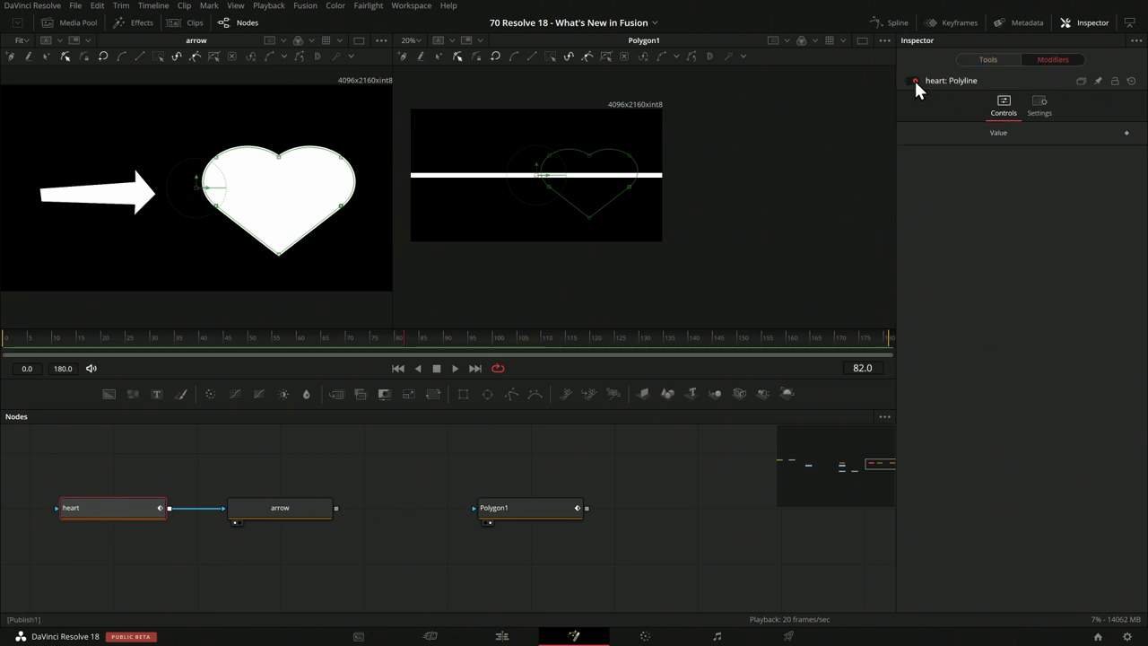
click(989, 55)
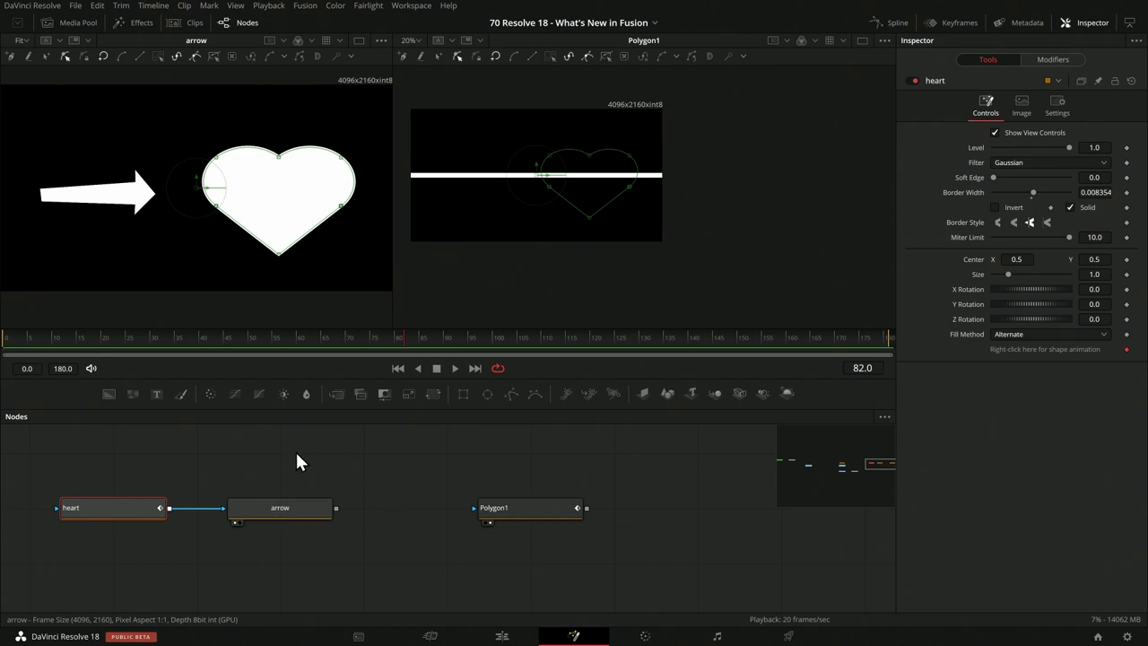
Publish the arrow node's polyline from its shape animation.
click(296, 505)
right_click(1020, 348)
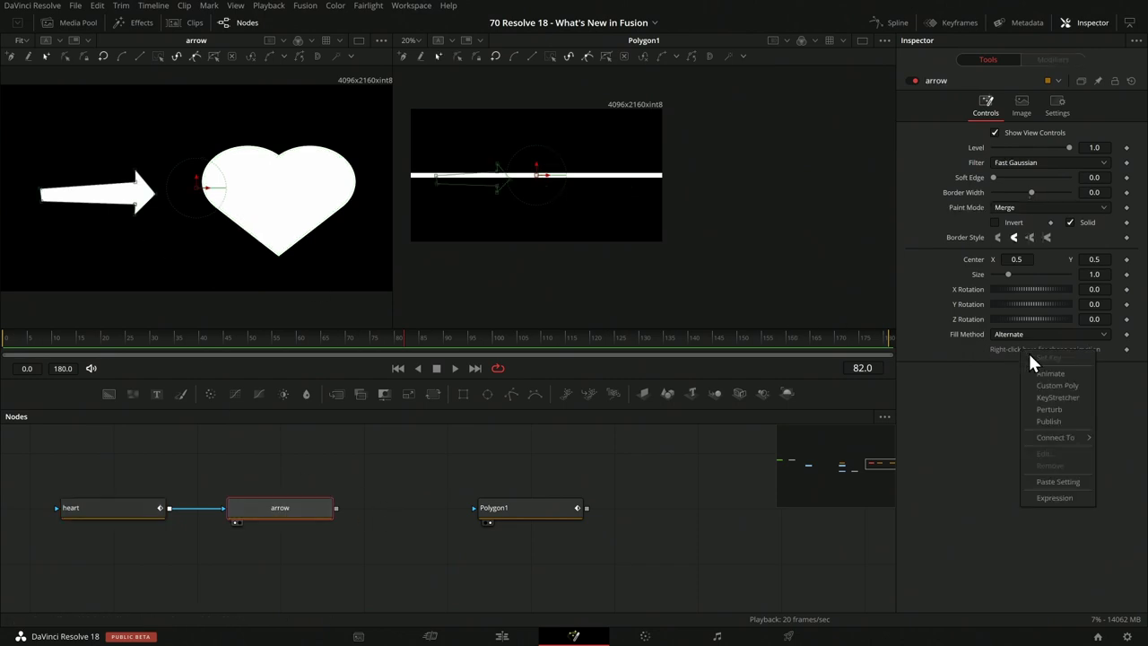
click(1070, 423)
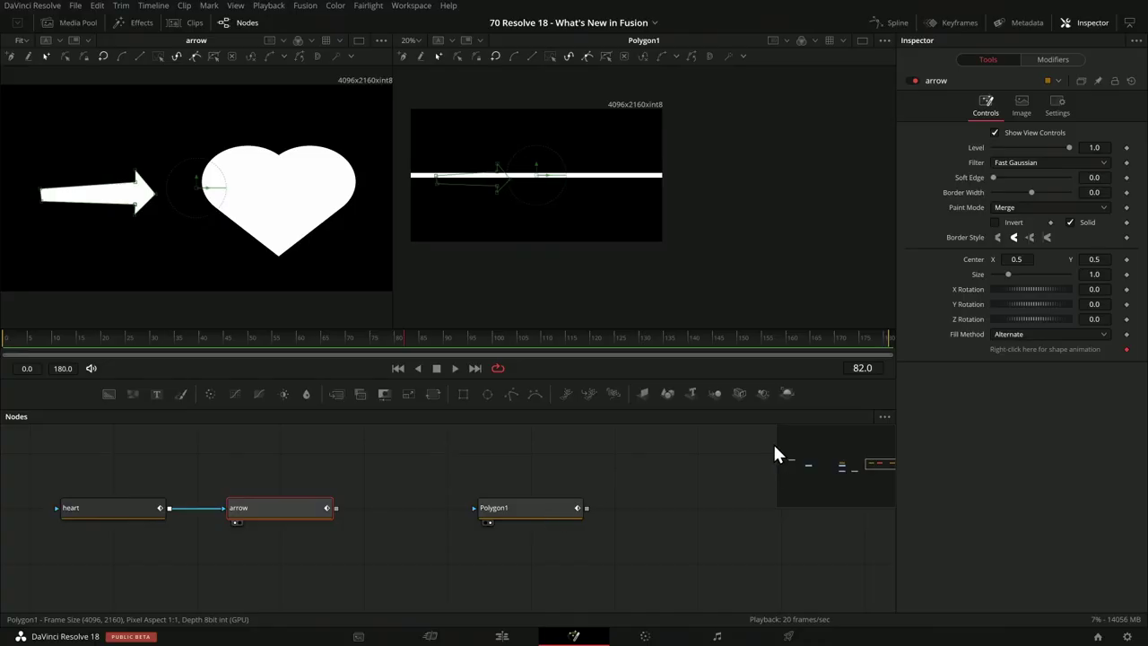
Connect the first Source Polyline of Polygon1's Custom Poly modifier to the published heart polyline value.
click(529, 508)
click(1049, 61)
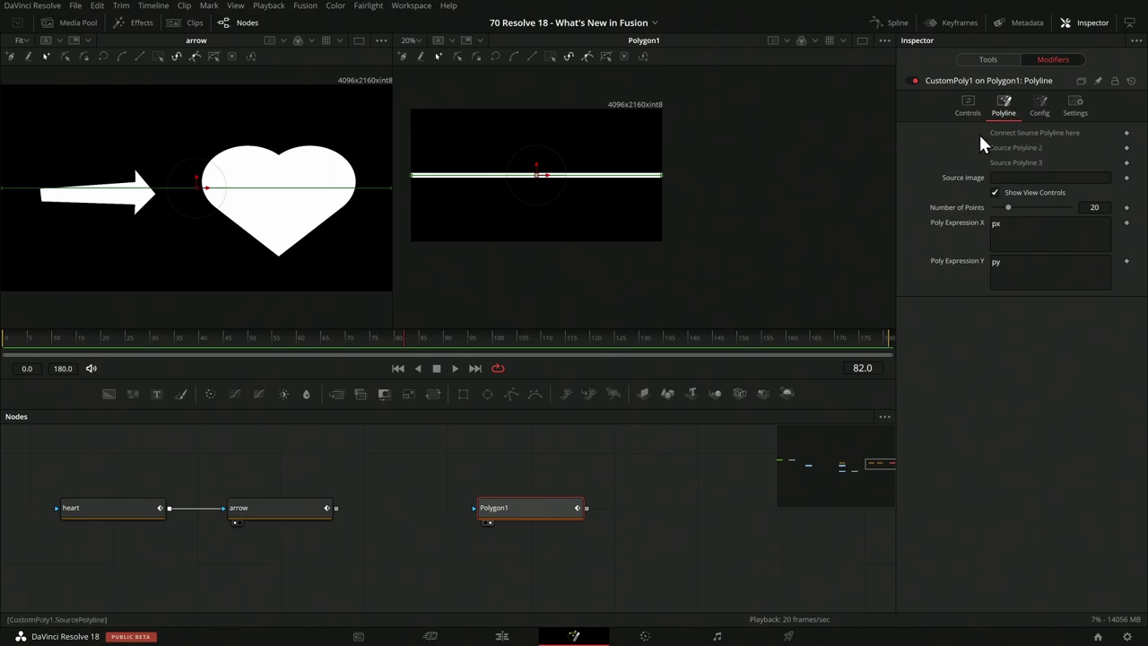
right_click(1048, 132)
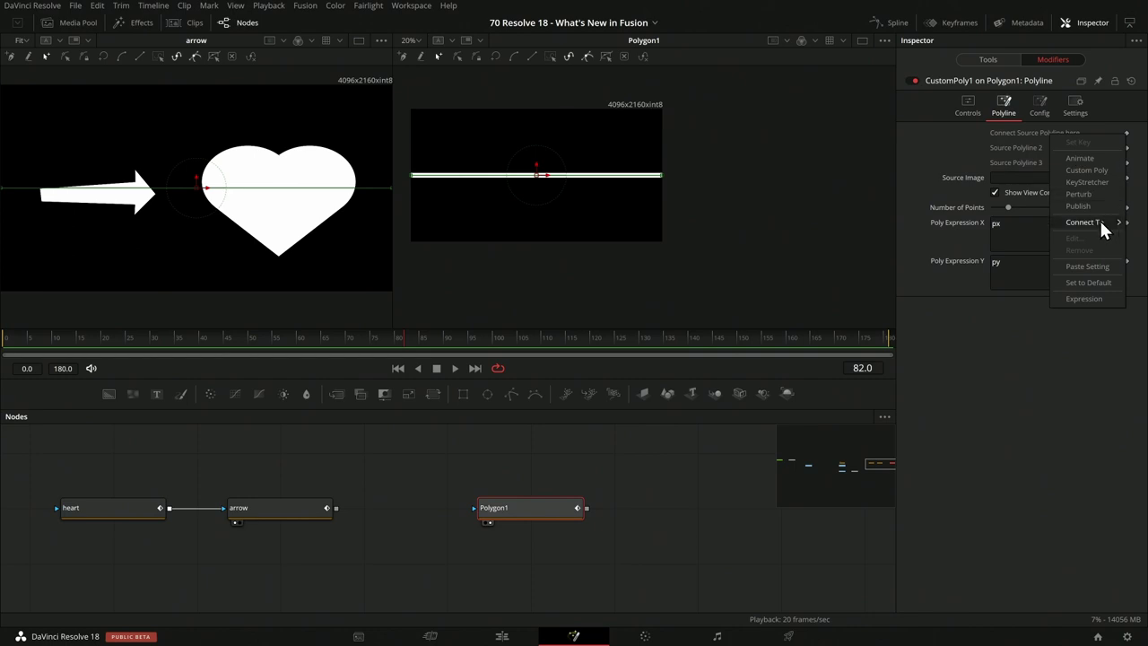
mouse_move(1079, 223)
mouse_move(1019, 233)
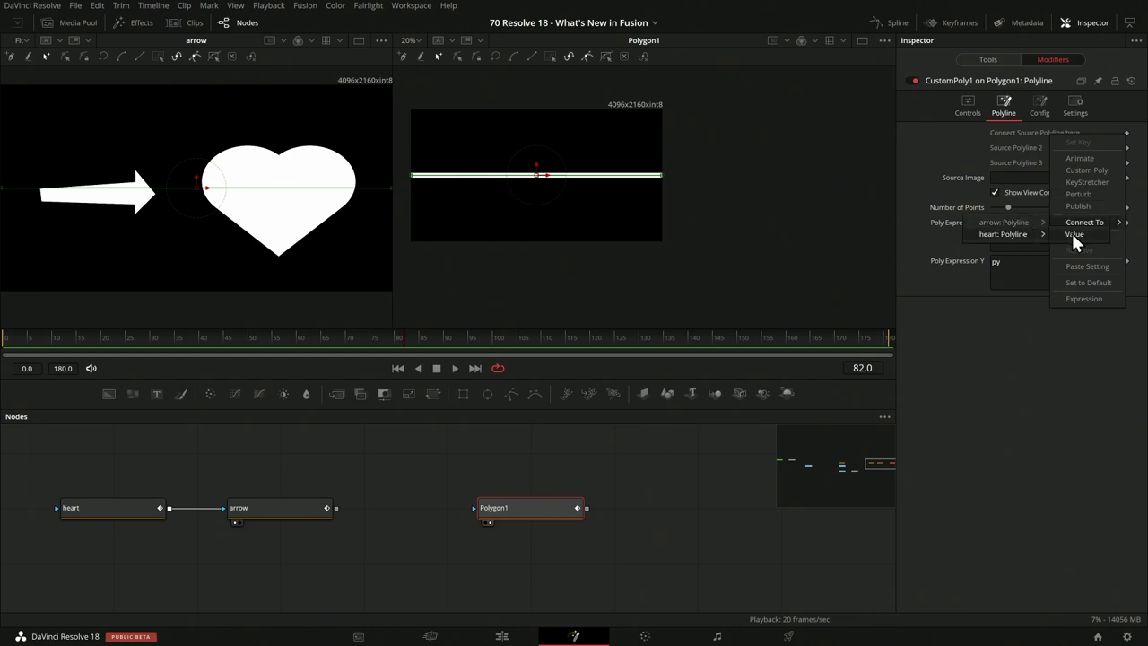
click(1073, 234)
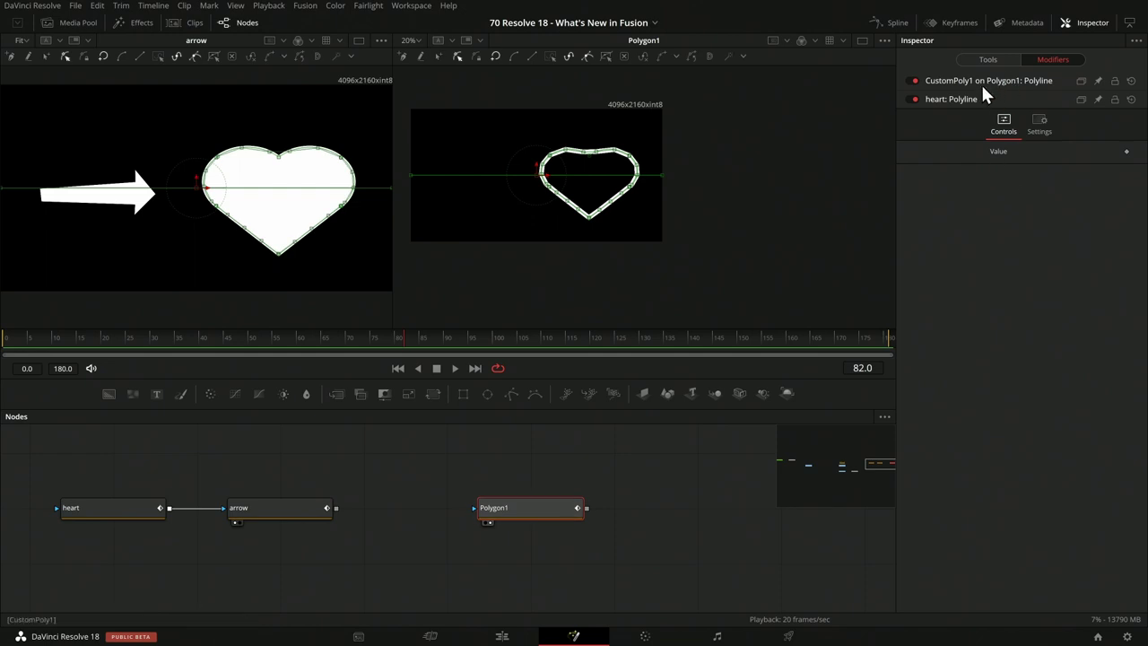
Set the Custom Poly modifier's Number of Points to 100 and its Poly Expression X to px+0.1.
click(942, 80)
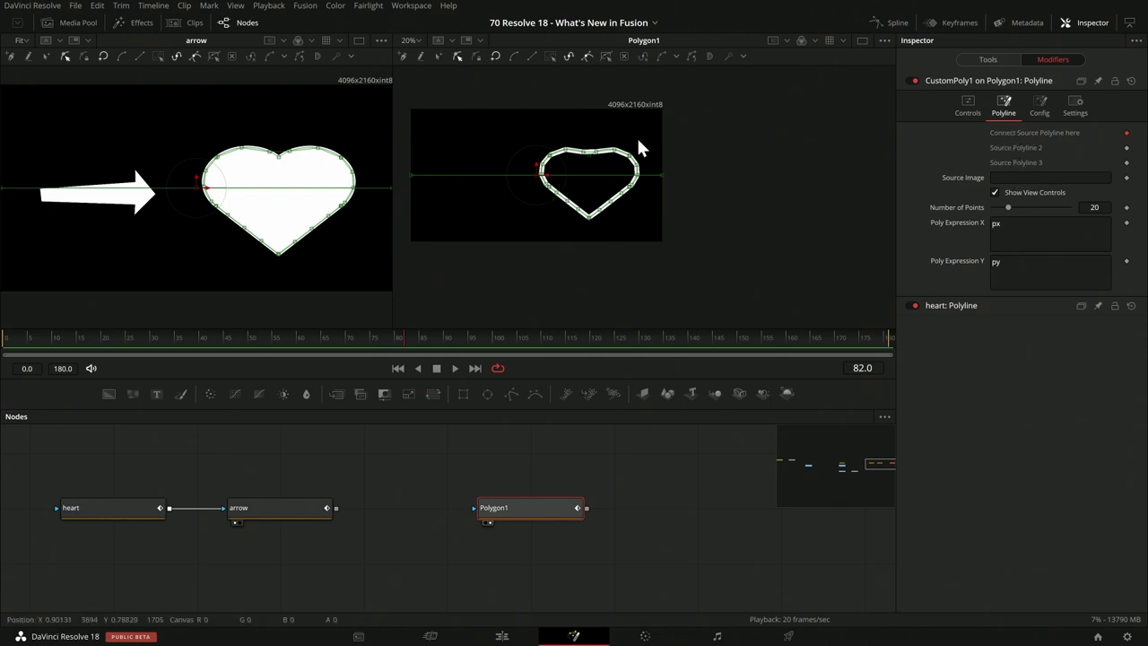
mouse_move(1010, 204)
mouse_down()
mouse_move(1071, 203)
mouse_move(947, 203)
mouse_move(1102, 203)
mouse_move(998, 200)
mouse_up()
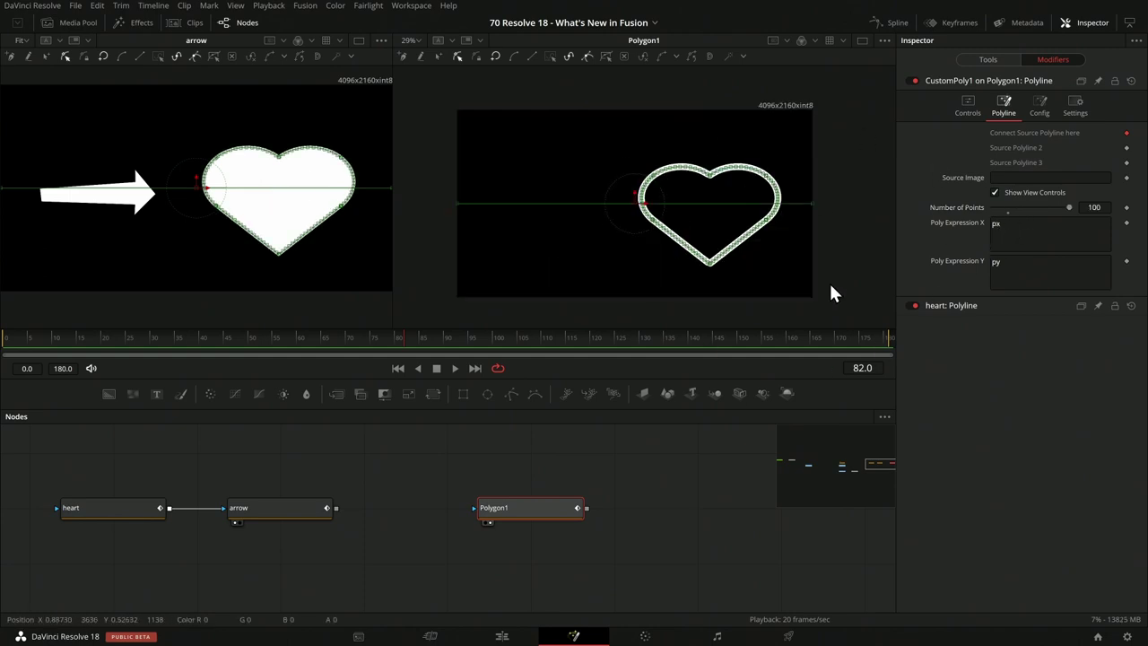
click(1029, 221)
text(+0.1)
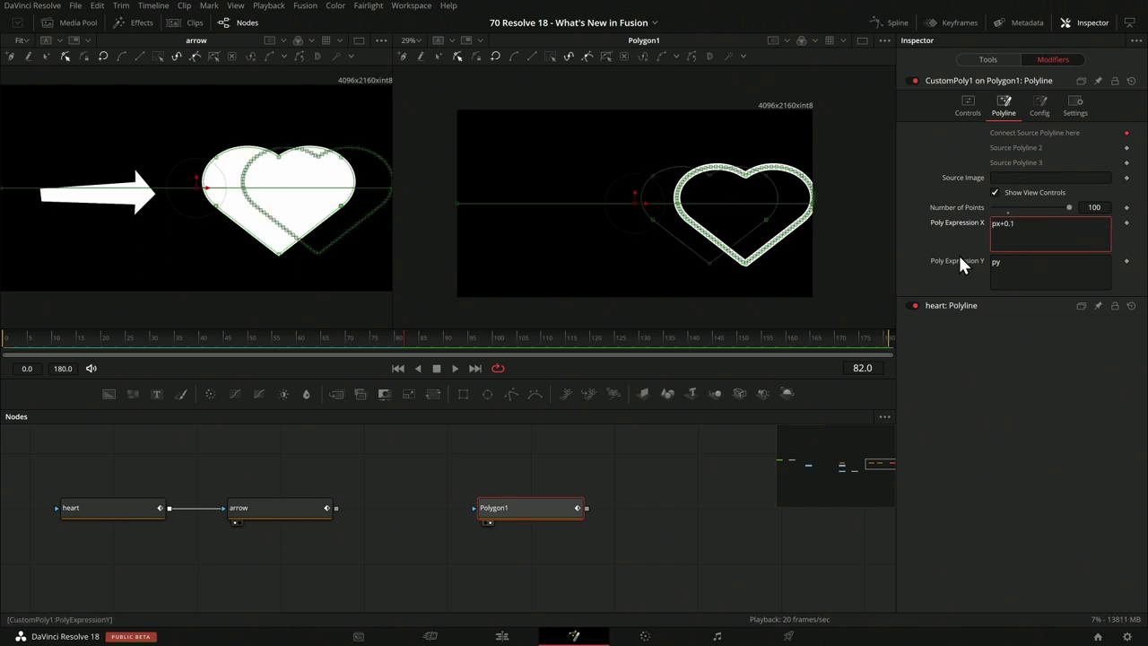
click(991, 223)
Set the Custom Poly modifier's Number In 1 to 1.0.
click(964, 111)
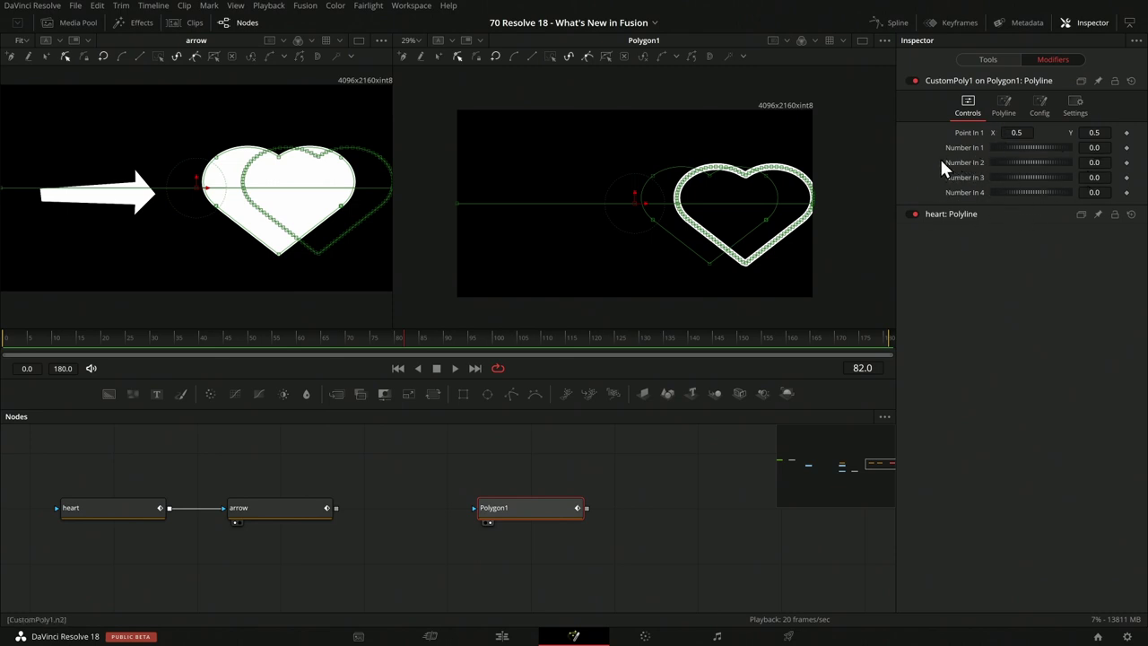
drag(1015, 150, 1063, 149)
click(1083, 149)
text(1)
key(Tab)
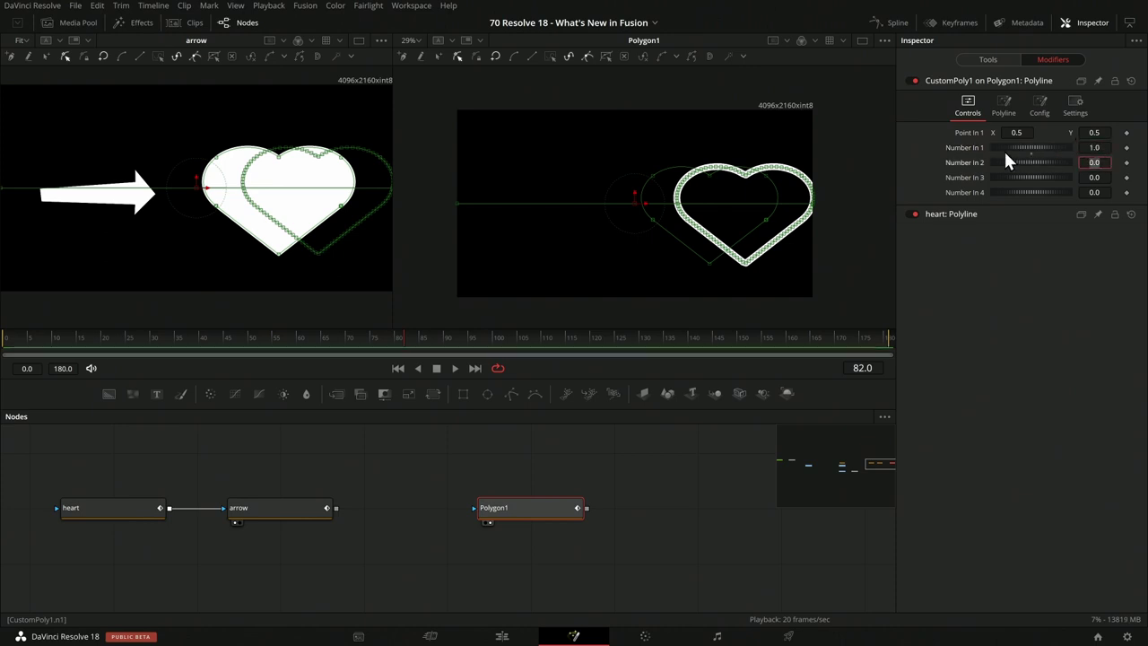
Multiply both polyline expressions by n1, making Poly Expression X n1*px+0.1 and Poly Expression Y n1*py.
click(1002, 110)
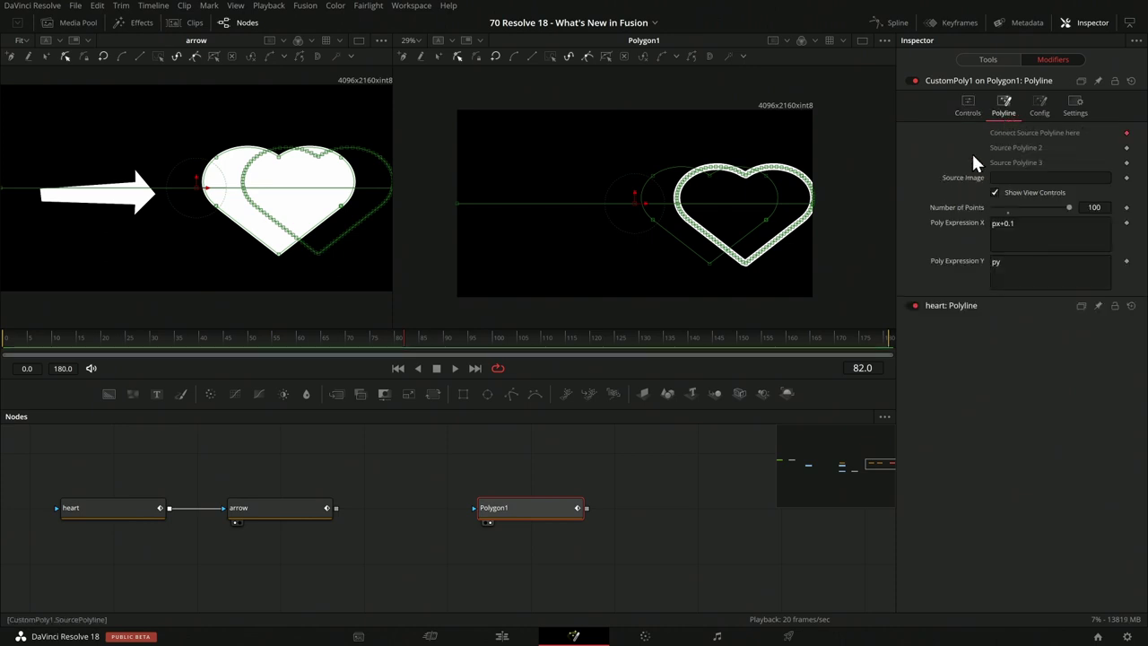
click(997, 225)
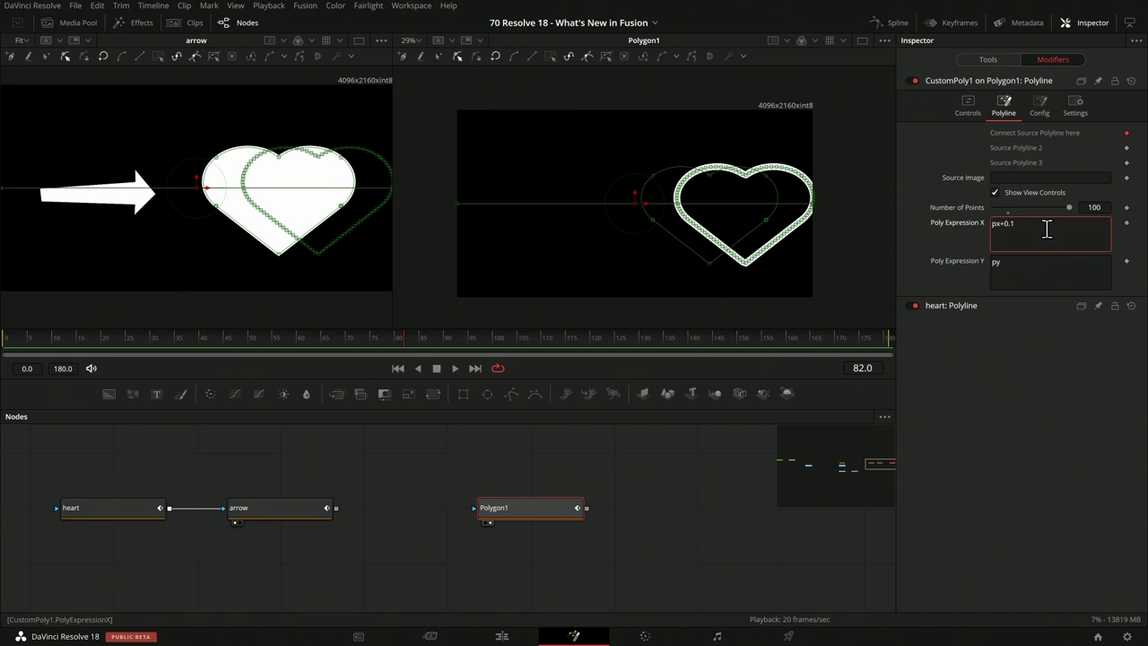
text(n1)
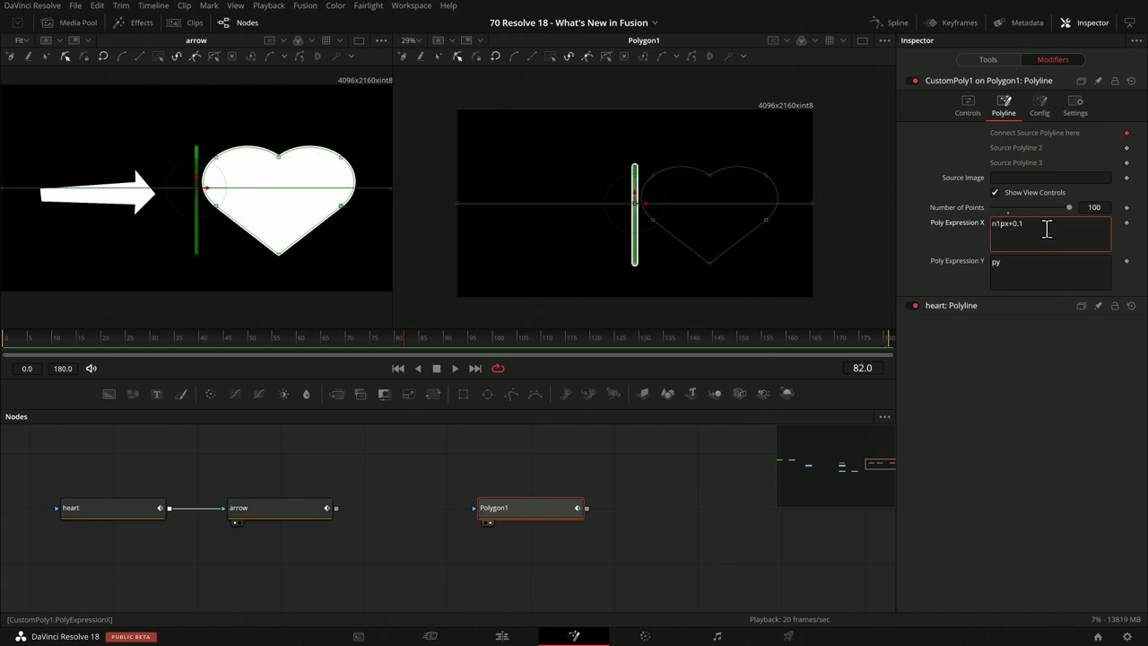
text(*)
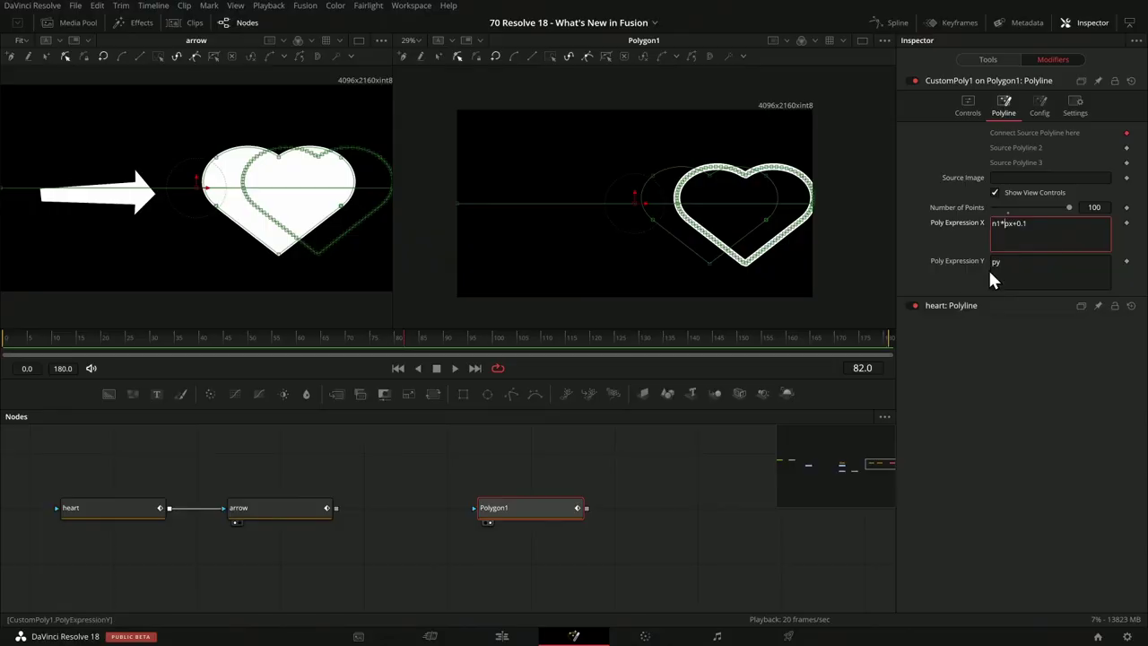
click(991, 271)
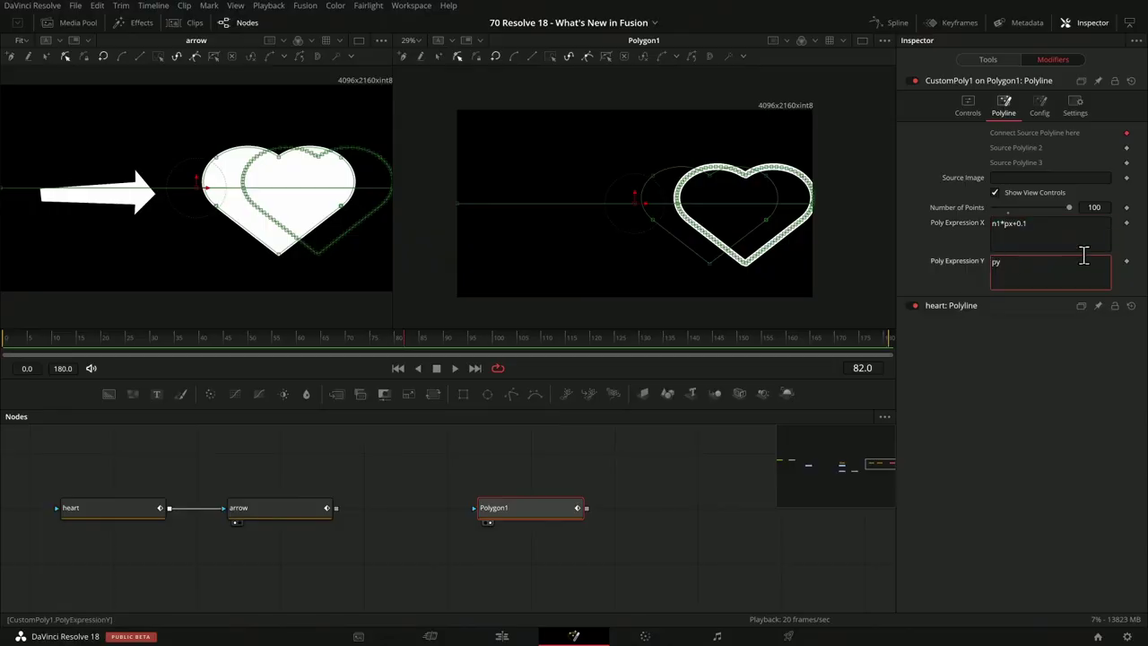
text(n1*)
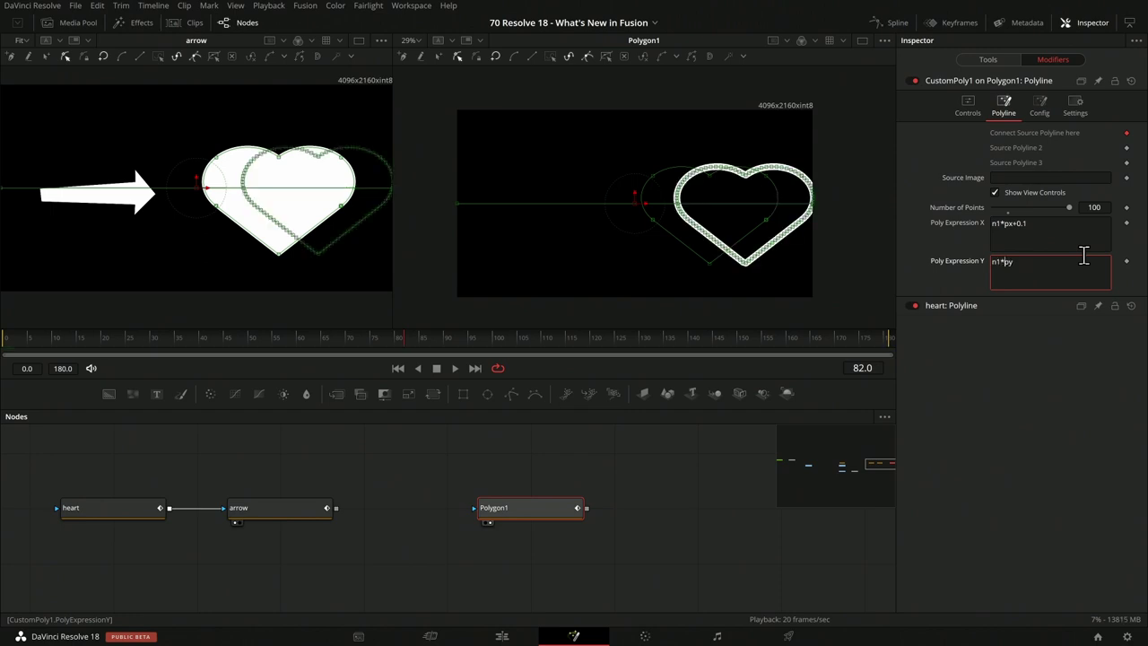
Test the heart's scaling by lowering Number In 1 to about 0.83, and restore it to 1.0.
click(989, 101)
click(979, 108)
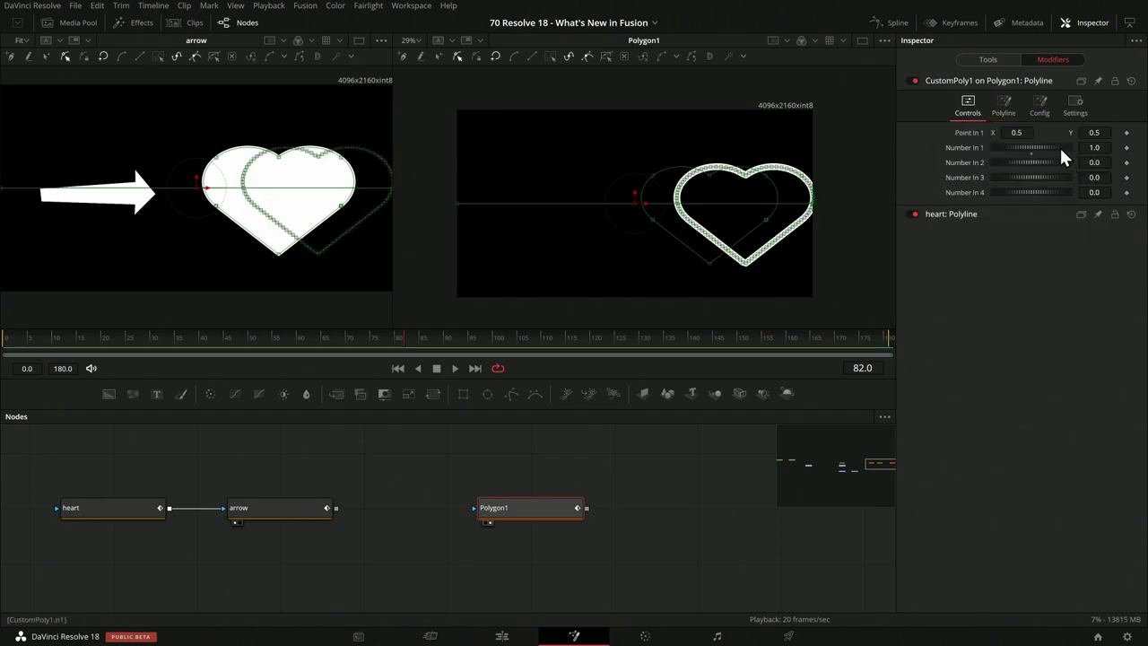
mouse_move(1059, 145)
mouse_down()
mouse_move(998, 147)
mouse_move(1070, 141)
mouse_move(976, 150)
mouse_move(1063, 145)
mouse_move(1045, 145)
mouse_up()
click(1096, 147)
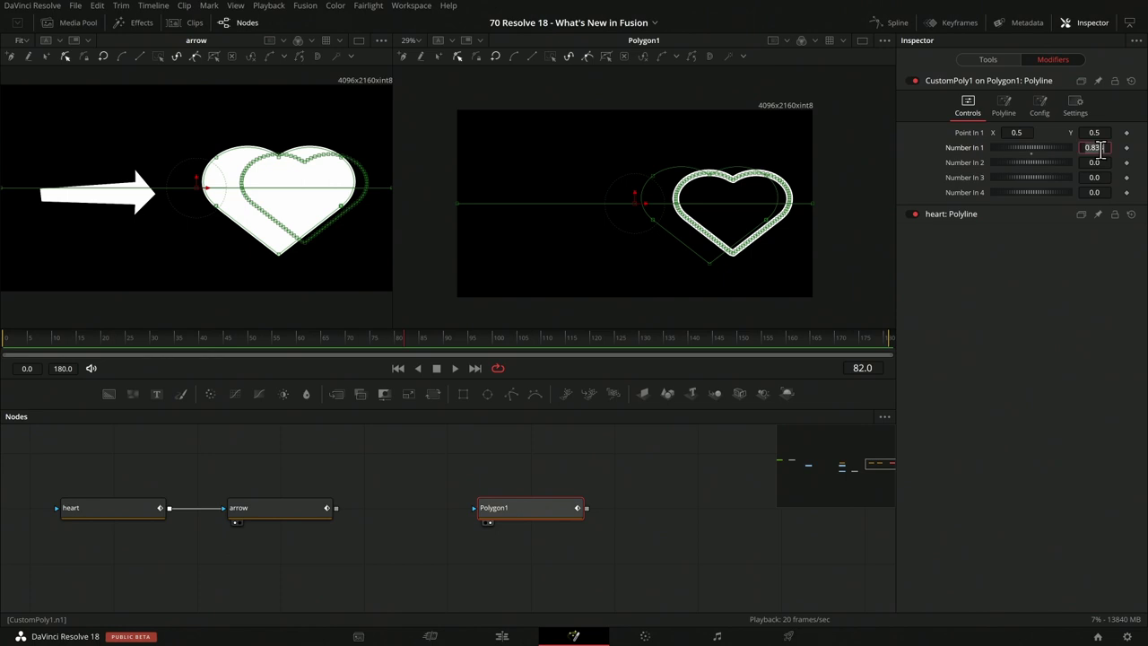
text(1)
key(Tab)
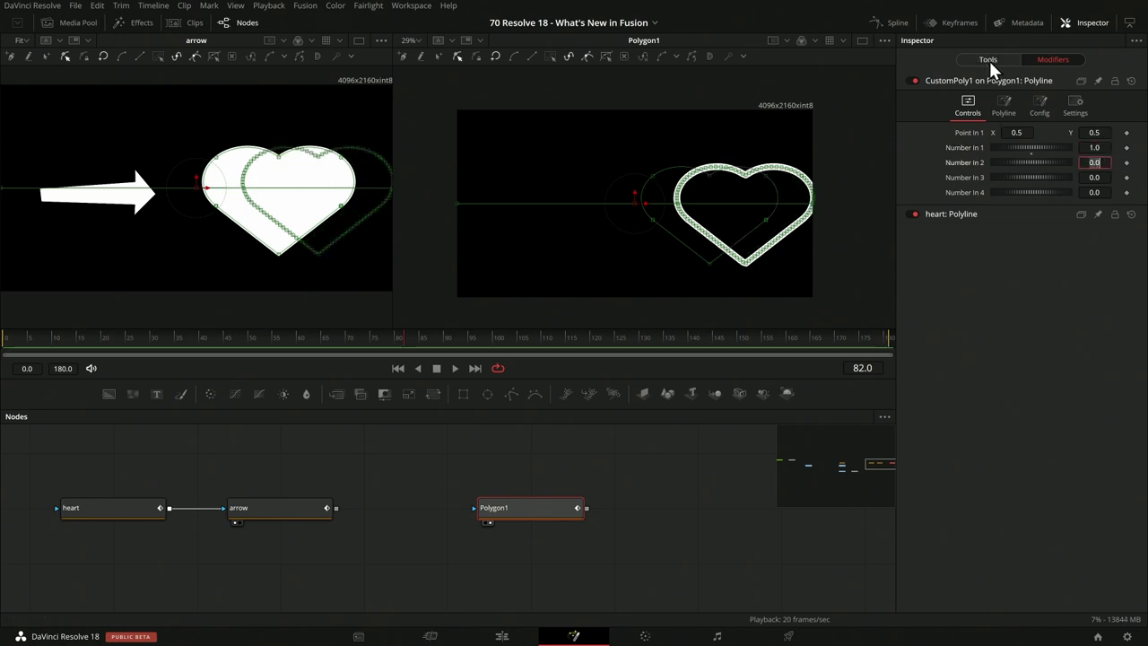
Connect Source Polyline 2 of the Custom Poly modifier to the published arrow polyline value.
click(1005, 109)
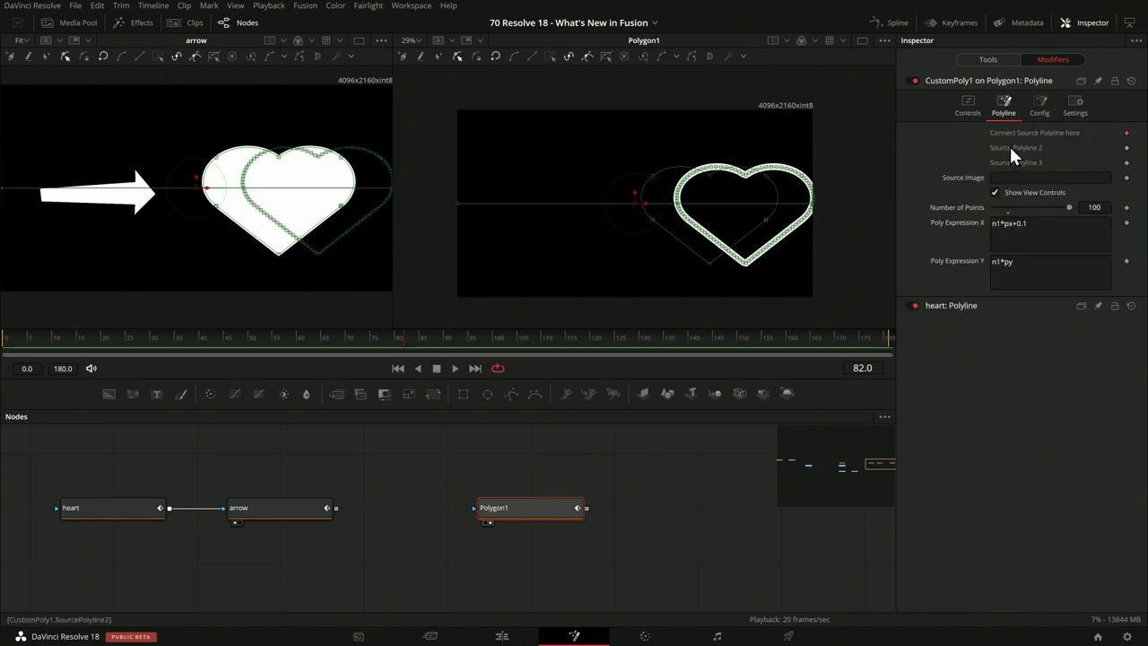
right_click(1010, 149)
mouse_move(1046, 236)
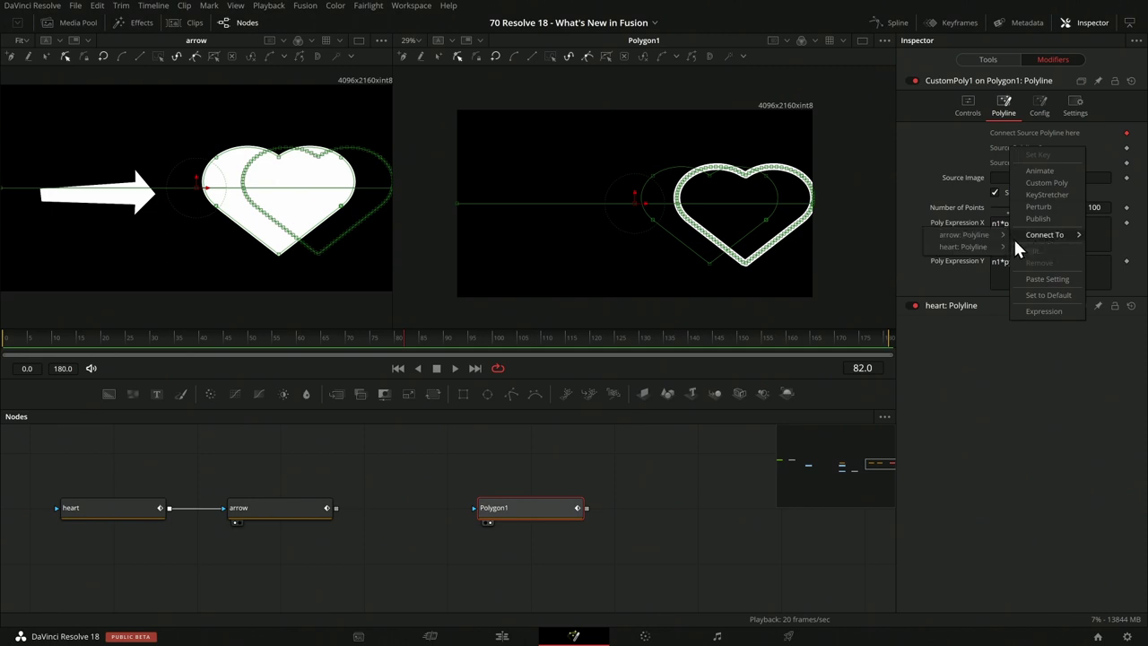
mouse_move(992, 236)
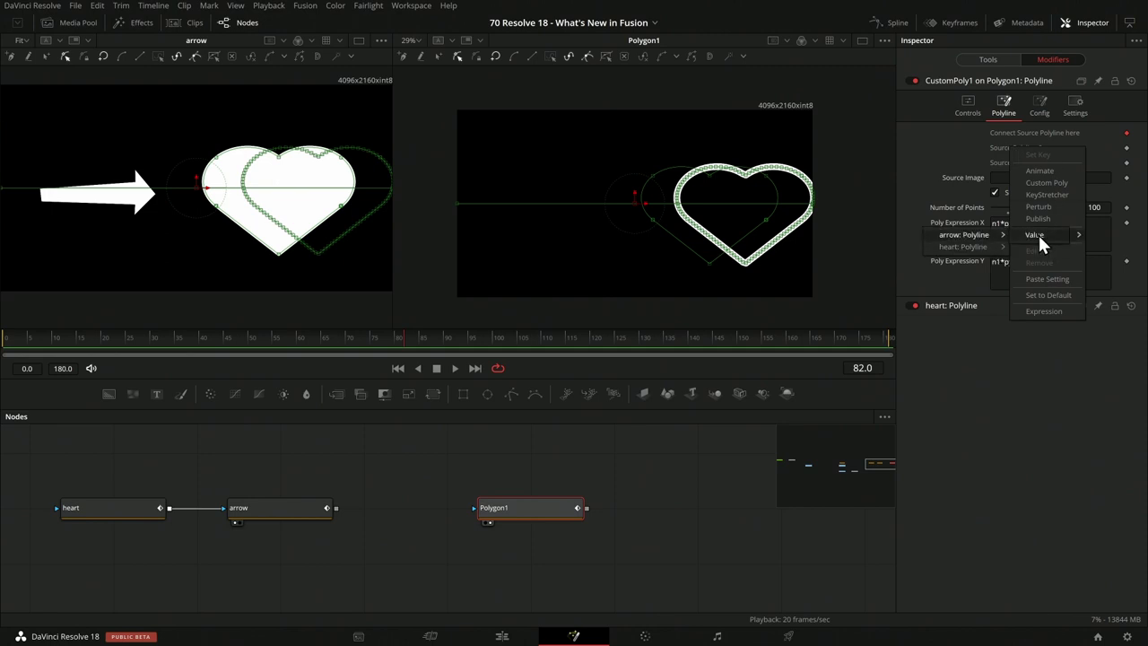
click(1036, 235)
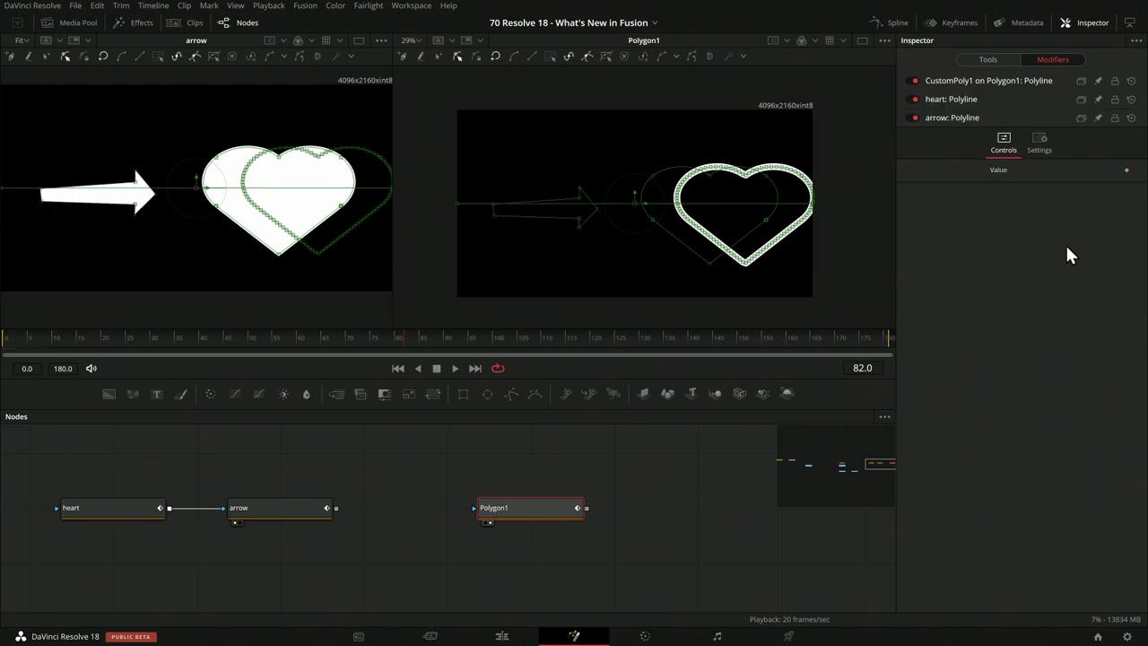
Replace the Custom Poly modifier's Poly Expression X with get2x(disp) and clear Poly Expression Y.
click(961, 78)
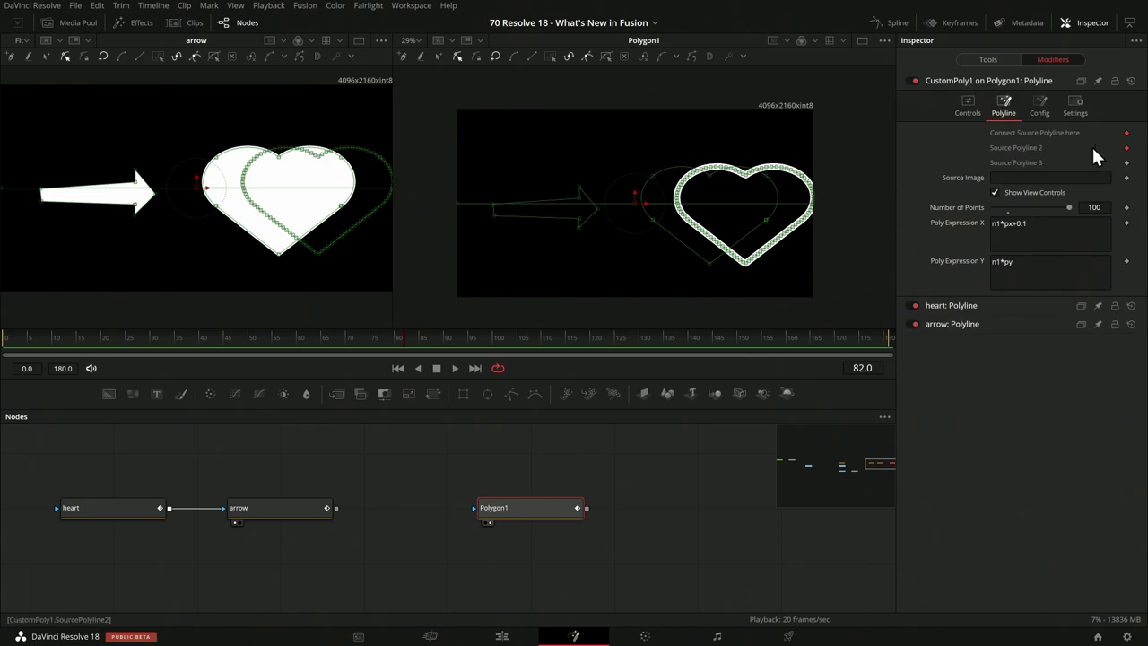
click(1059, 228)
key(ctrl+a)
key(BackSpace)
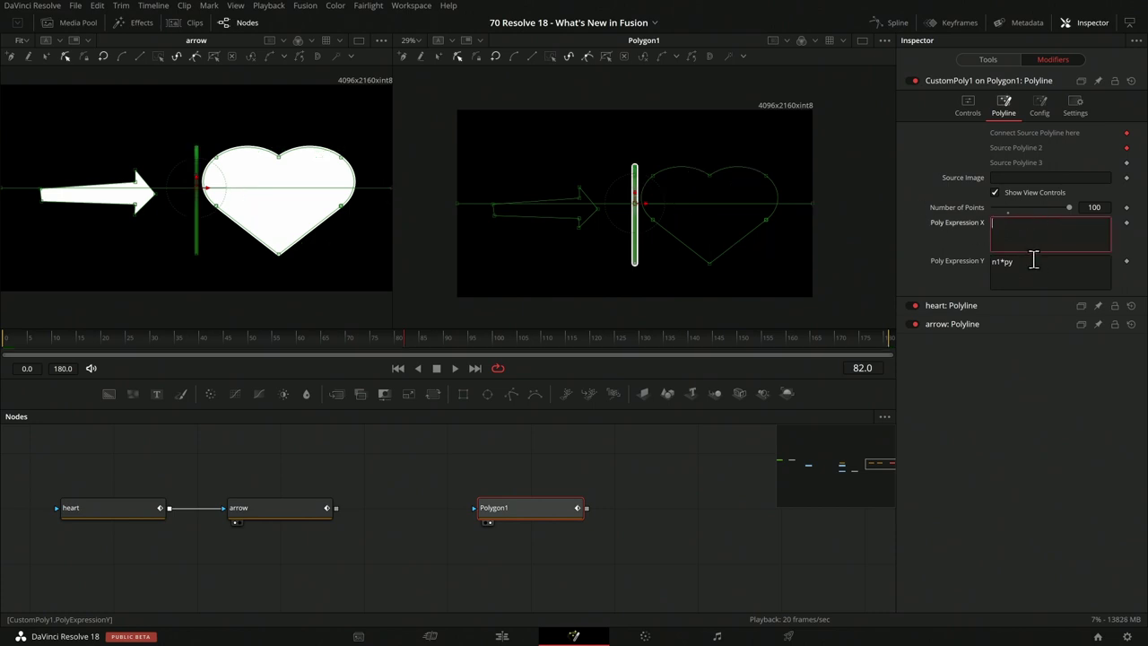
click(1033, 261)
key(ctrl+a)
key(BackSpace)
click(1032, 229)
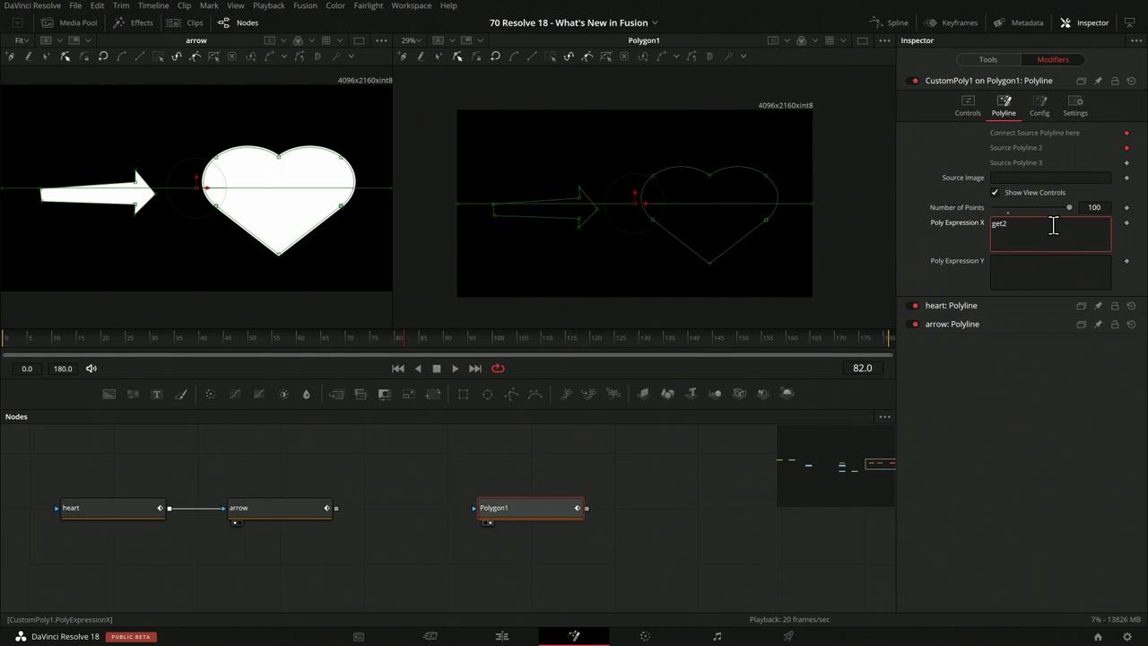
text(x(disp))
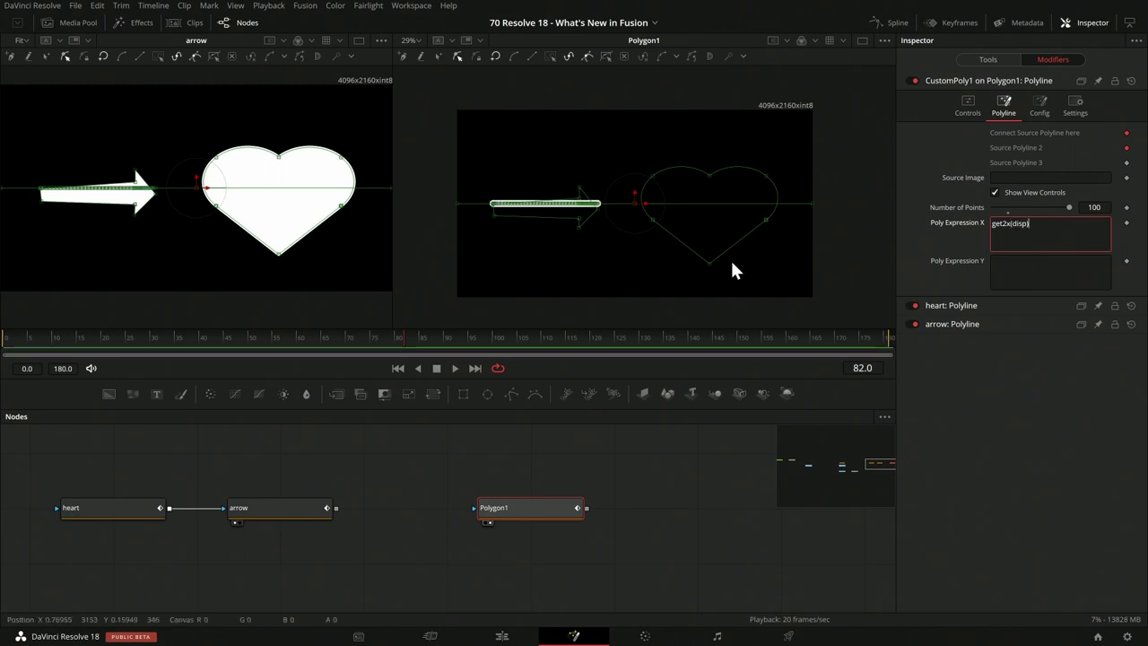
Copy the X expression into Poly Expression Y and change it to get2y(disp).
click(1028, 260)
drag(1041, 225, 940, 216)
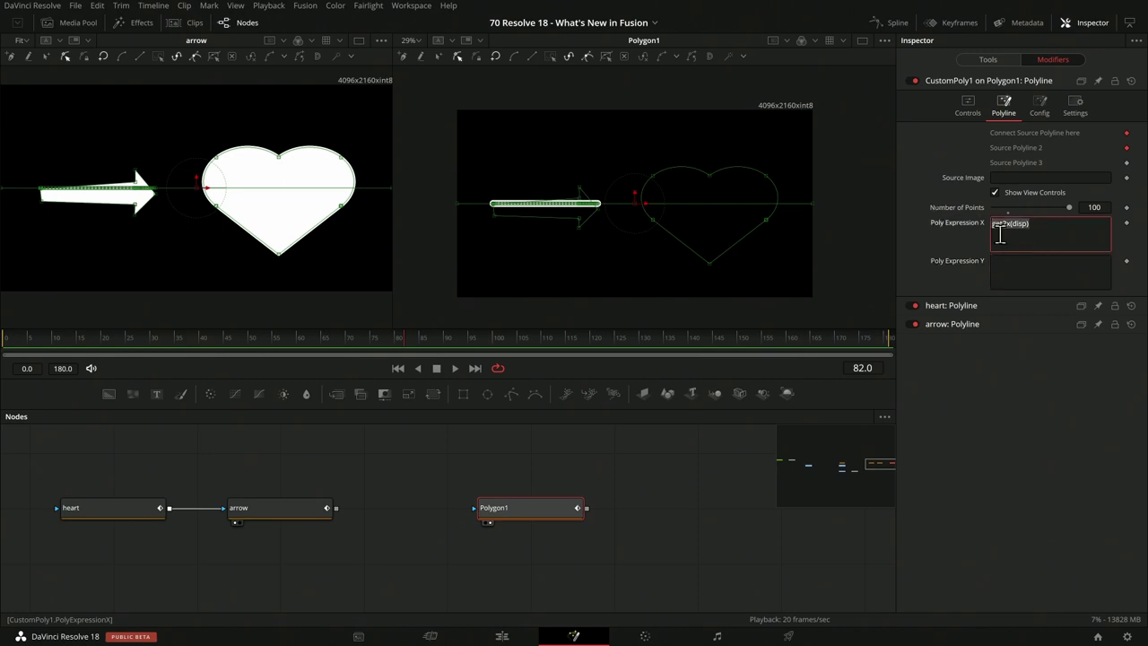
key(ctrl+c)
click(1029, 261)
key(ctrl+v)
click(1003, 262)
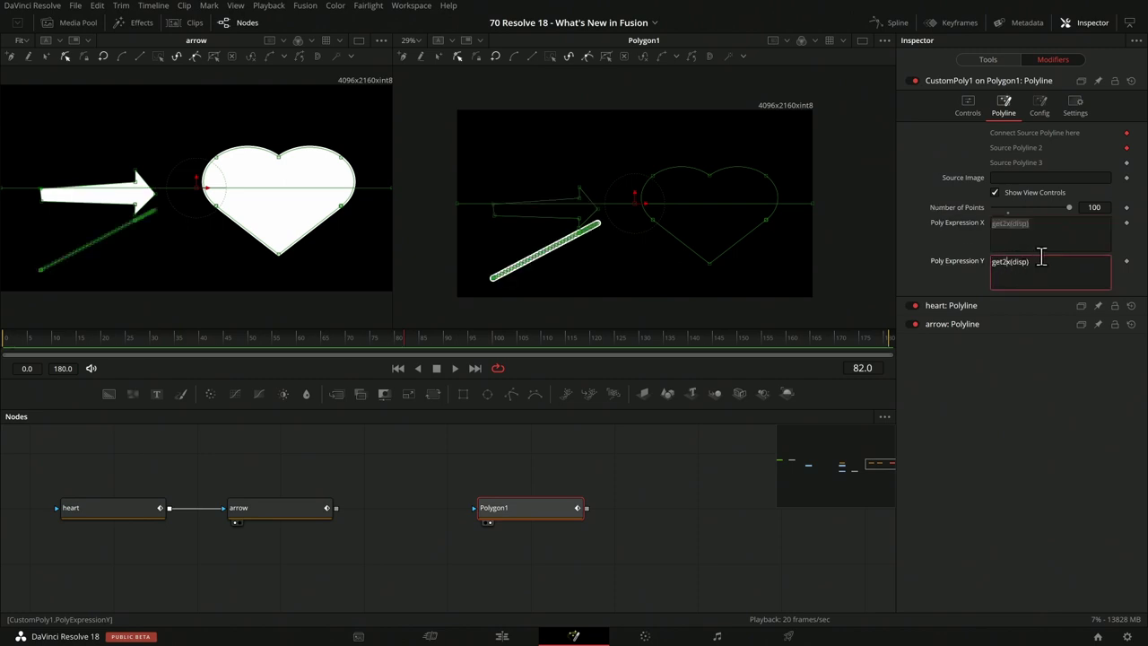
key(Delete)
text(y)
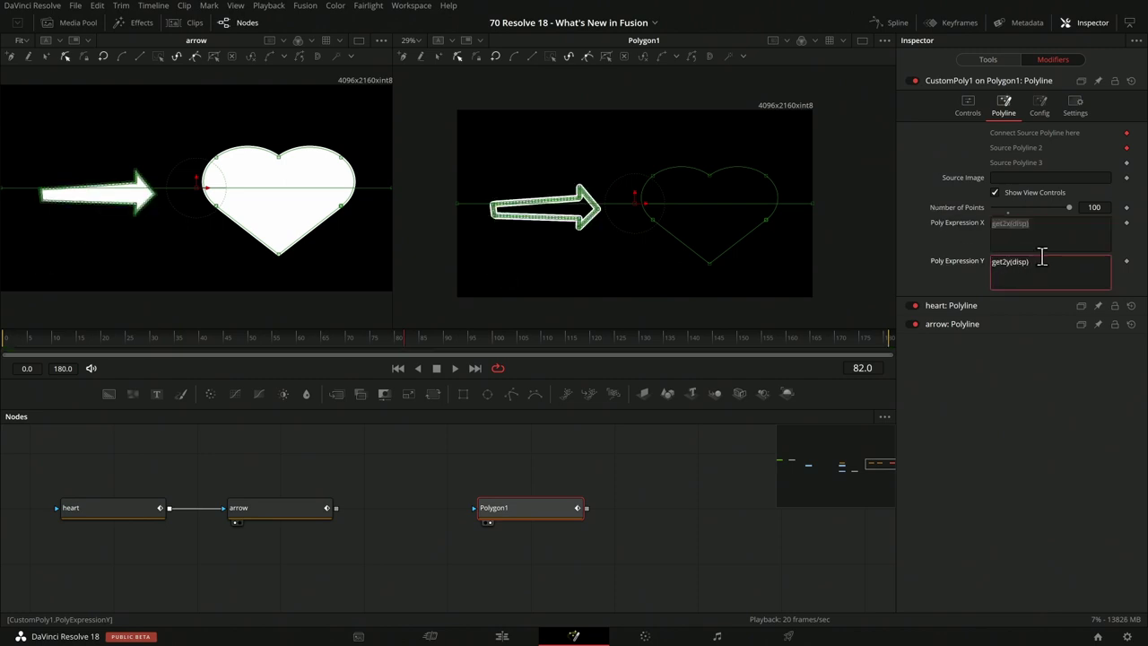
click(1020, 389)
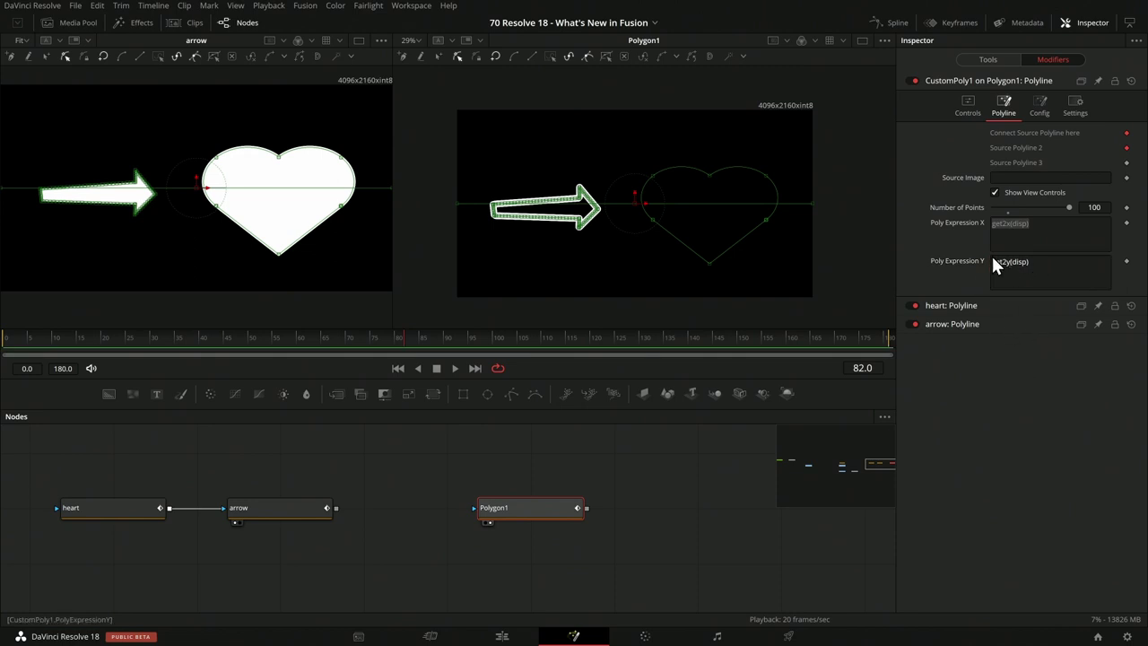
Extend Poly Expression X with the scaled heart coordinate so it reads get2x(disp)+n1*px.
click(1046, 232)
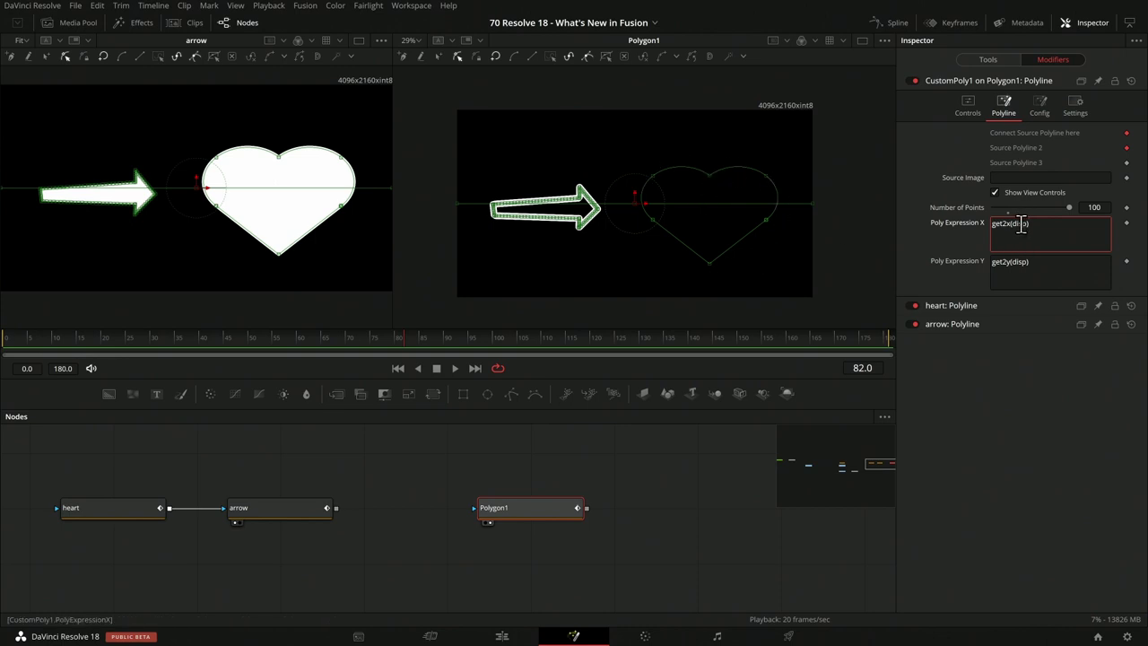
drag(1029, 223, 1006, 224)
click(1006, 262)
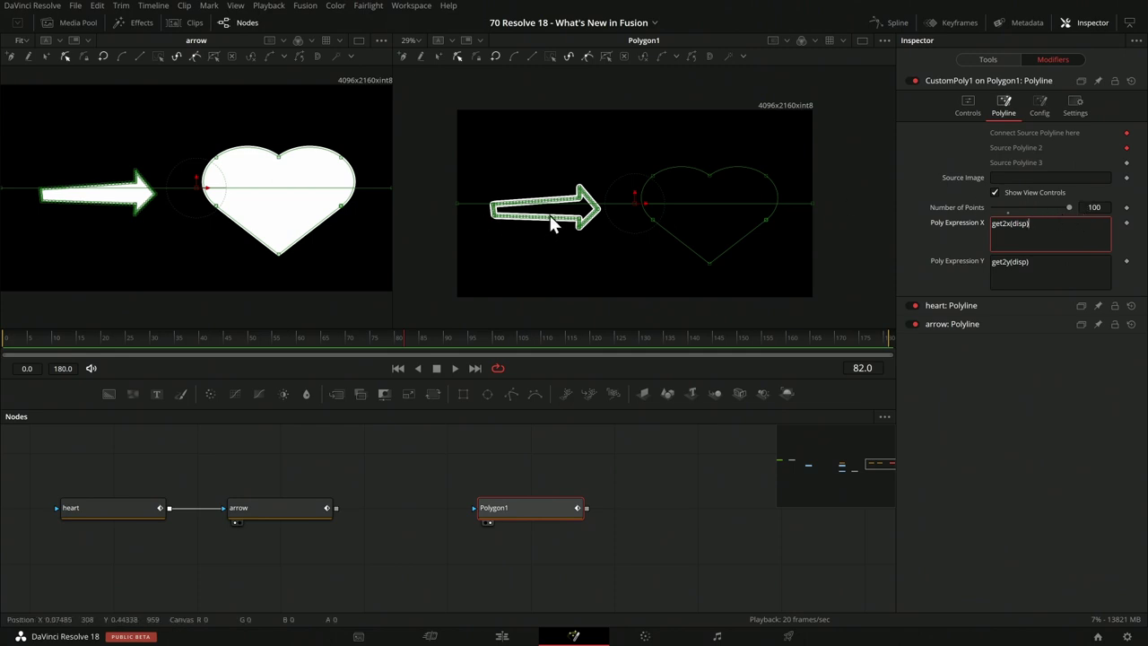
mouse_move(1071, 207)
mouse_down()
mouse_move(987, 205)
mouse_move(1088, 204)
mouse_up()
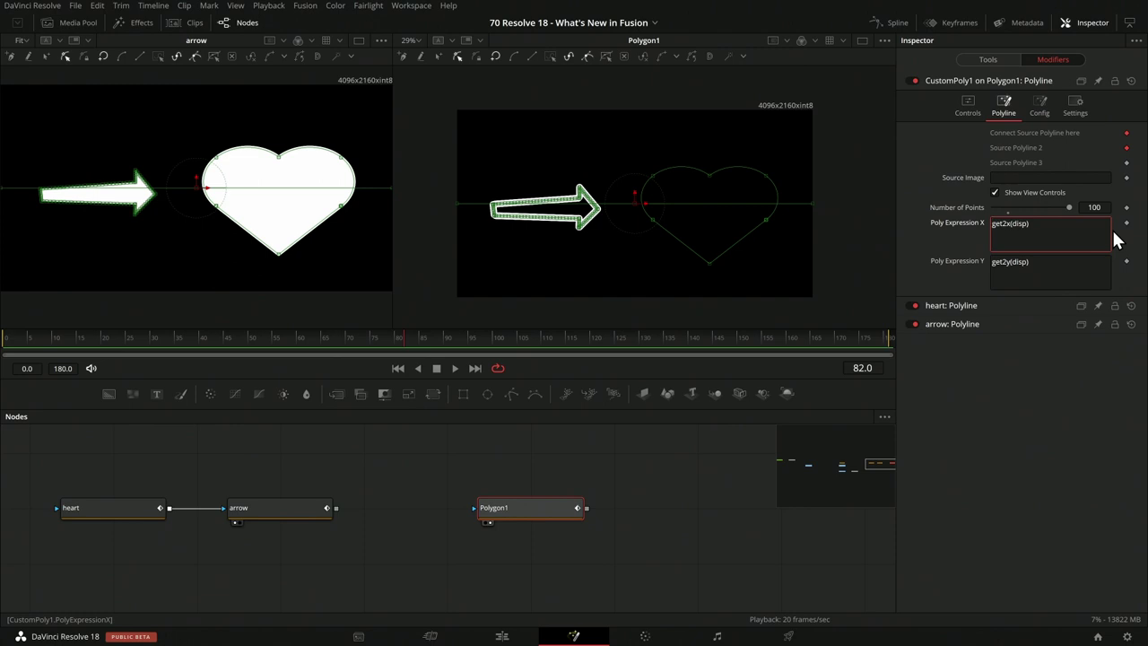
text(+)
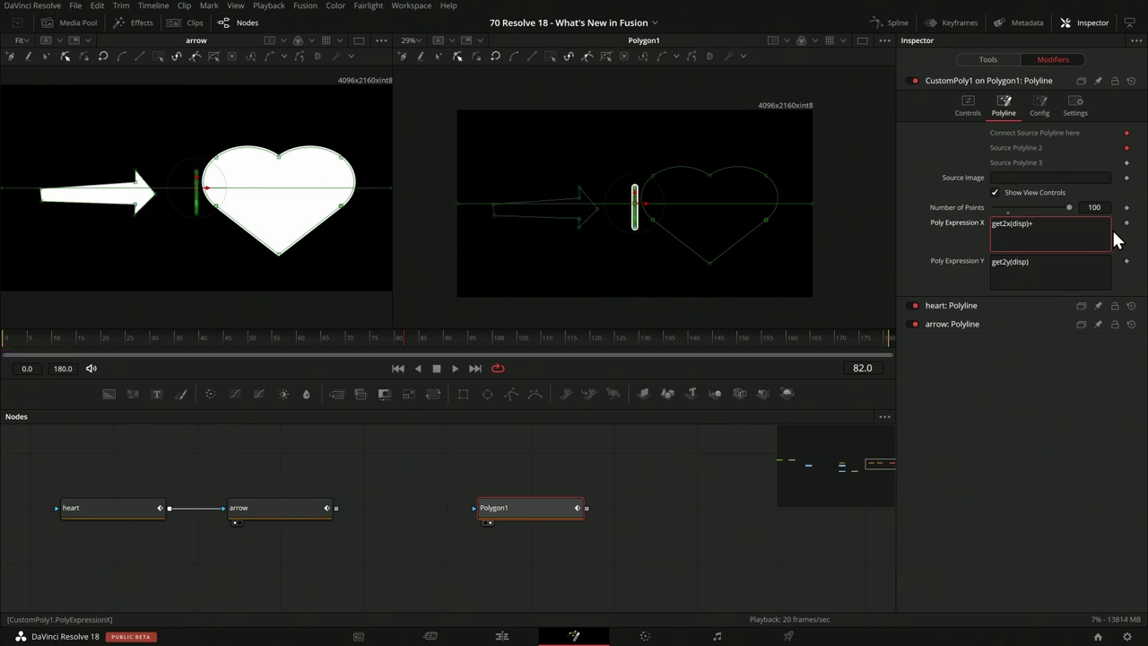
text(px)
key(Left)
key(Left)
text(n*1)
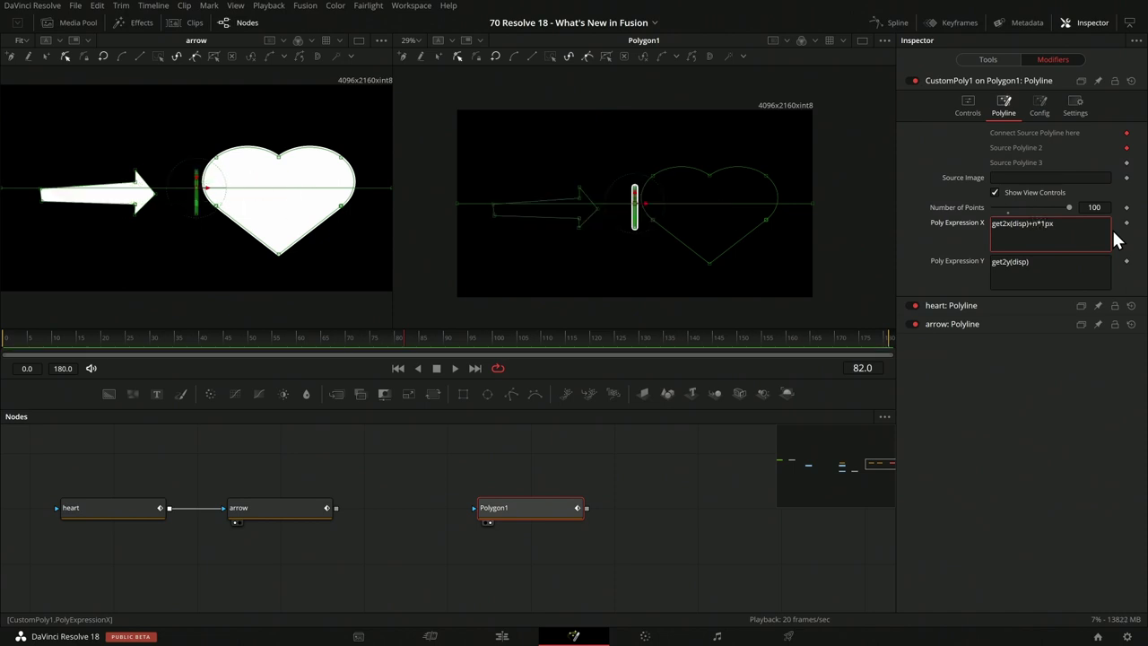
text(*)
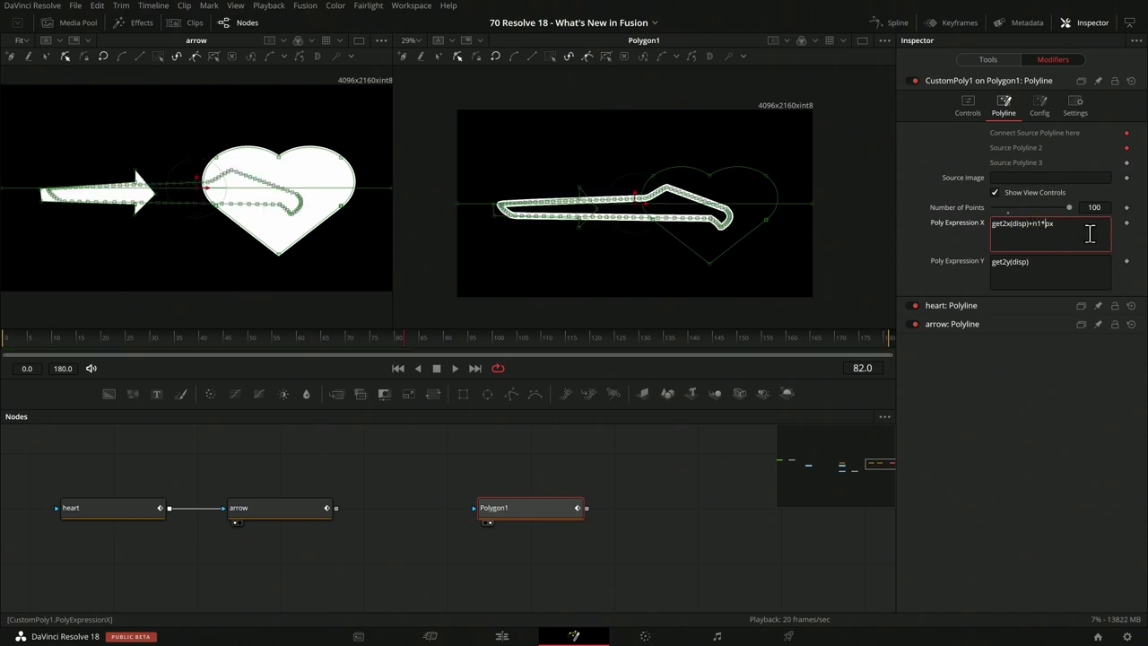
Extend Poly Expression Y in the same way so it reads get2y(disp)+n1*py.
click(1053, 267)
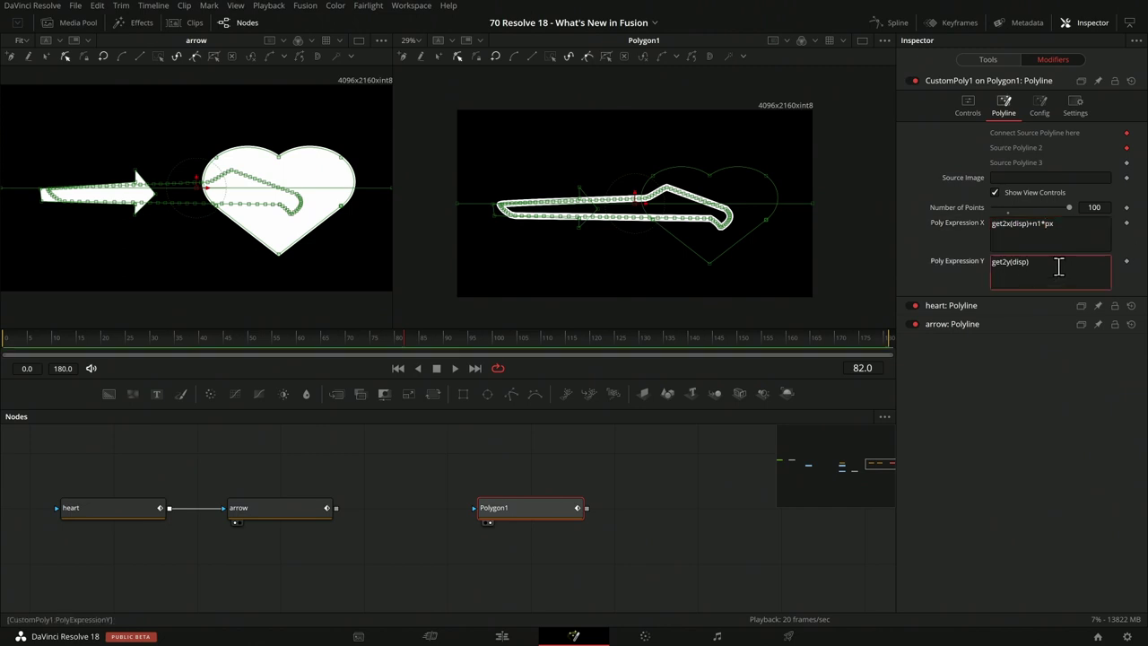
text(+n1*p)
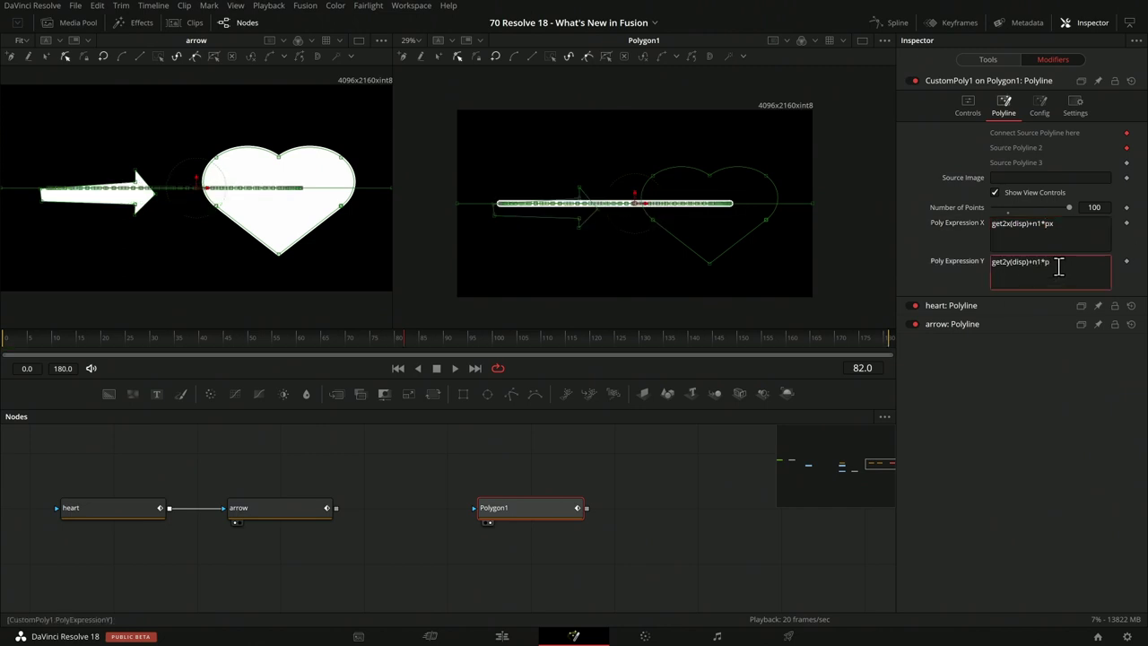
text(y)
Weight the arrow terms in both expressions by (1-n1), making (1-n1)*get2x(disp)+n1*px and (1-n1)*get2y(disp)+n1*py.
click(993, 224)
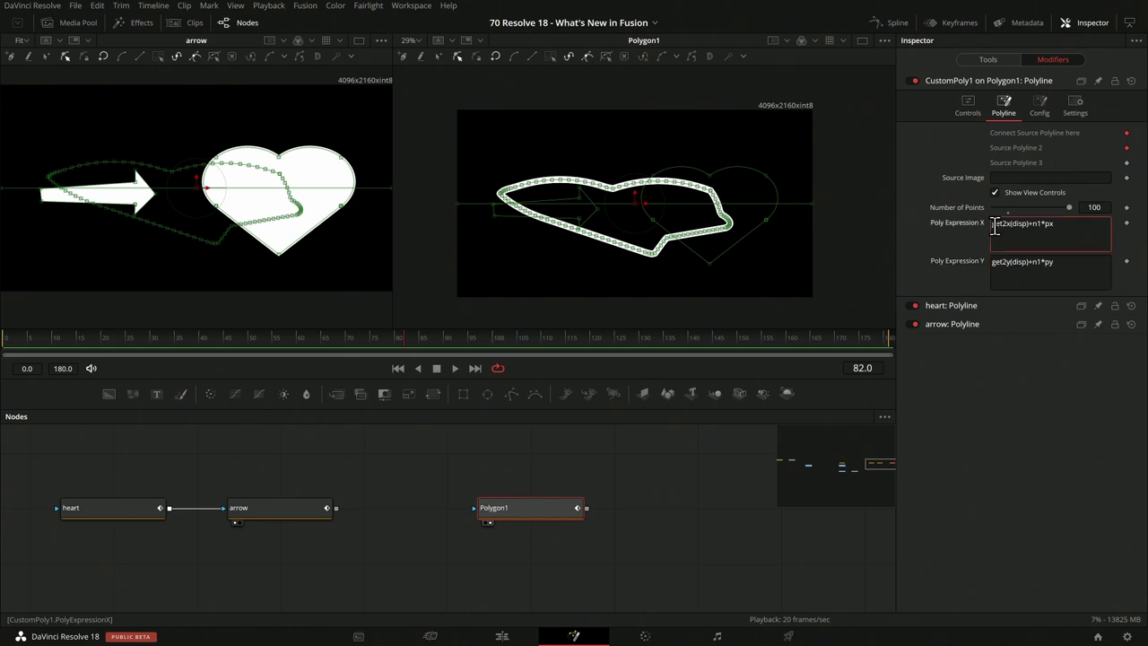
text((1-n1)
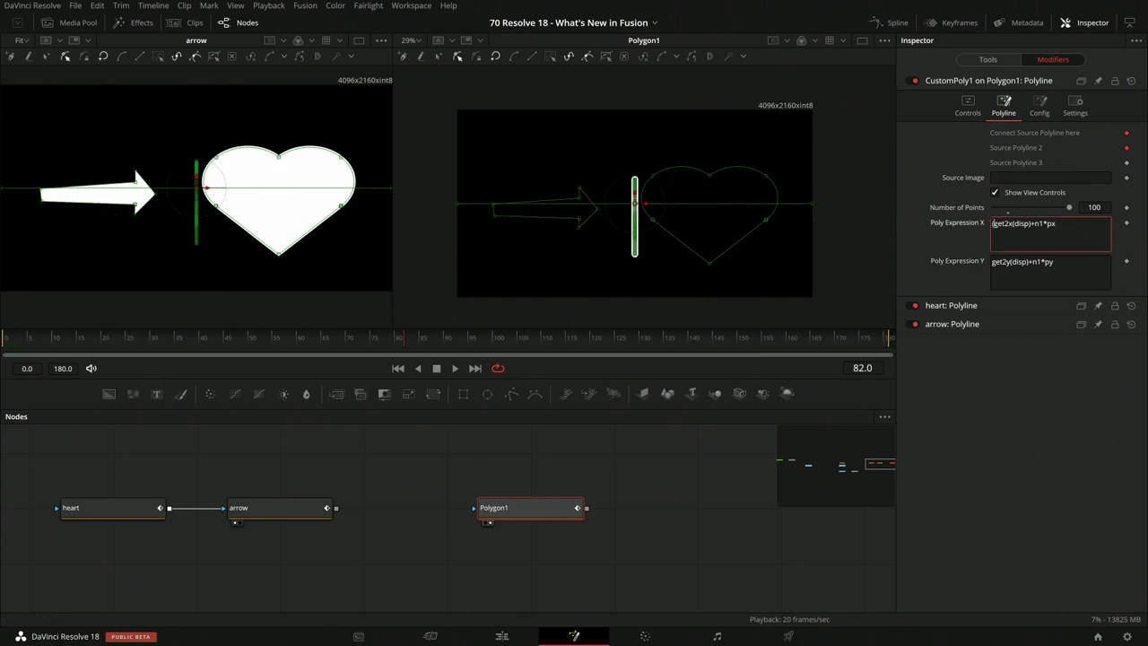
text()*)
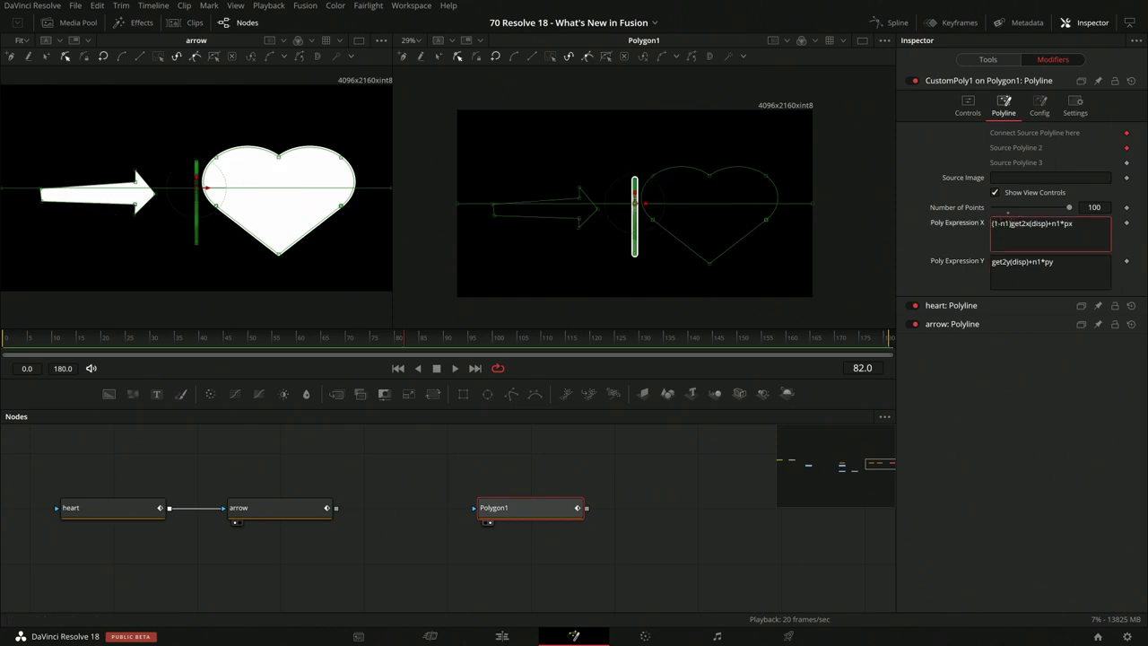
click(993, 262)
text((1-n1)
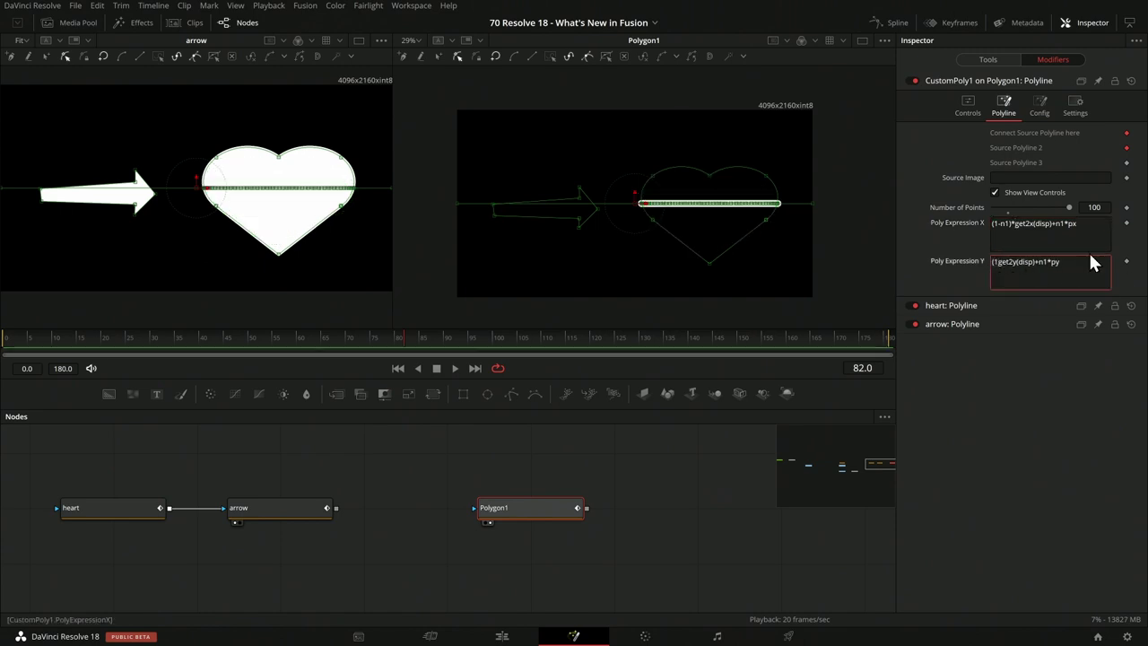
text()*)
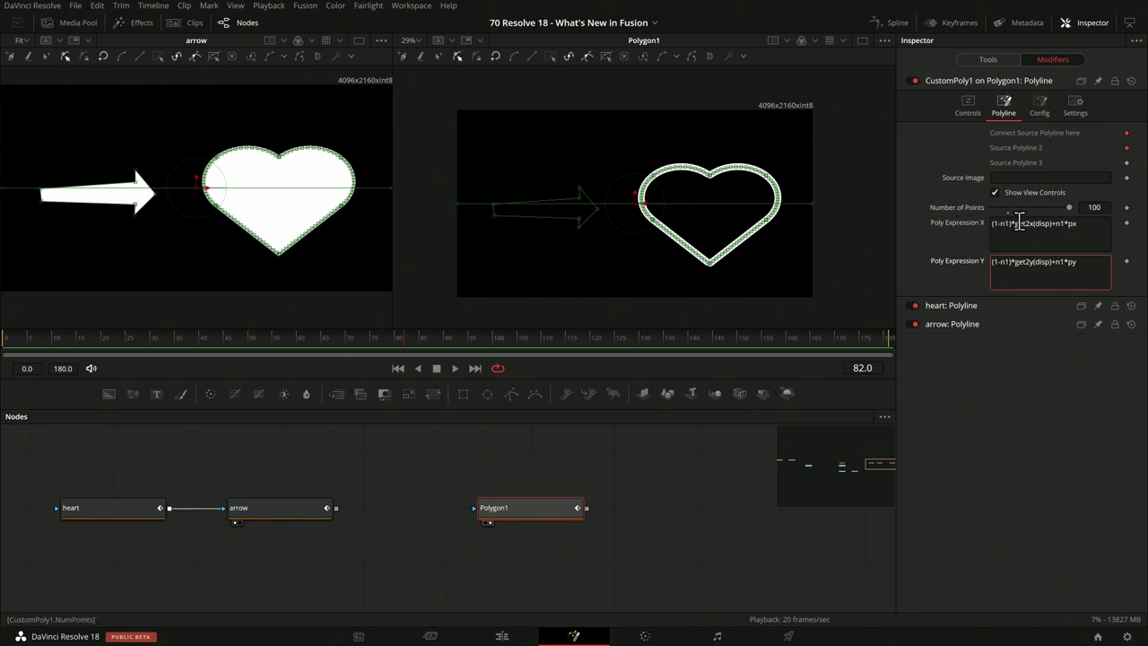
Try the morph between arrow and heart by varying Number In 1, and return it to 1.0.
click(965, 106)
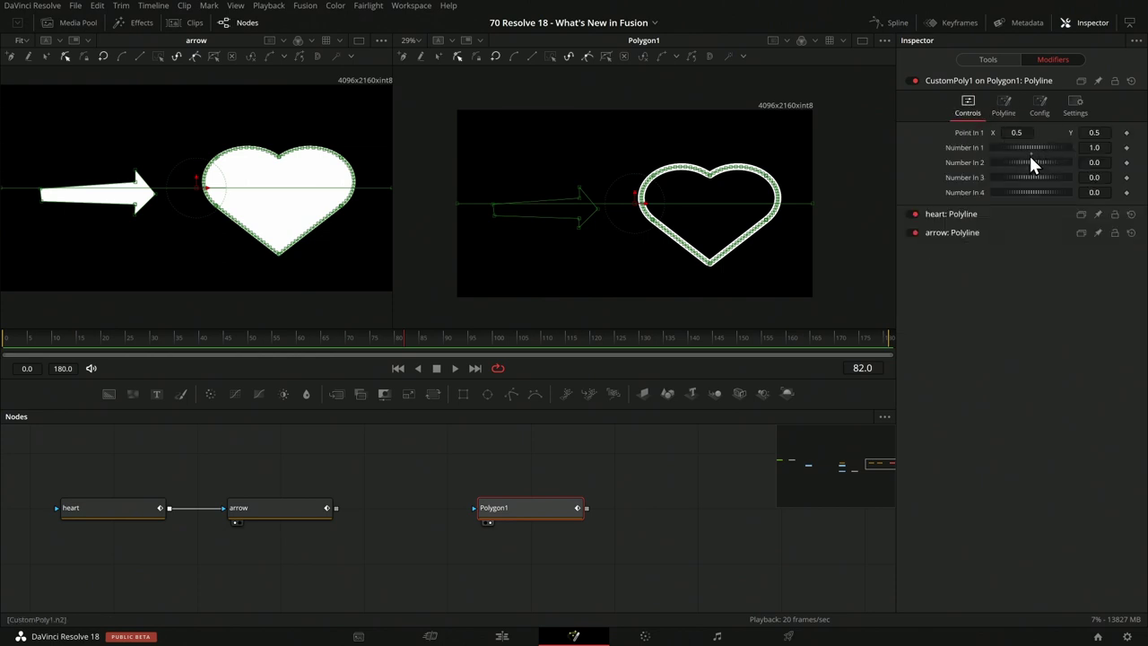
click(1029, 154)
drag(1042, 151, 1117, 147)
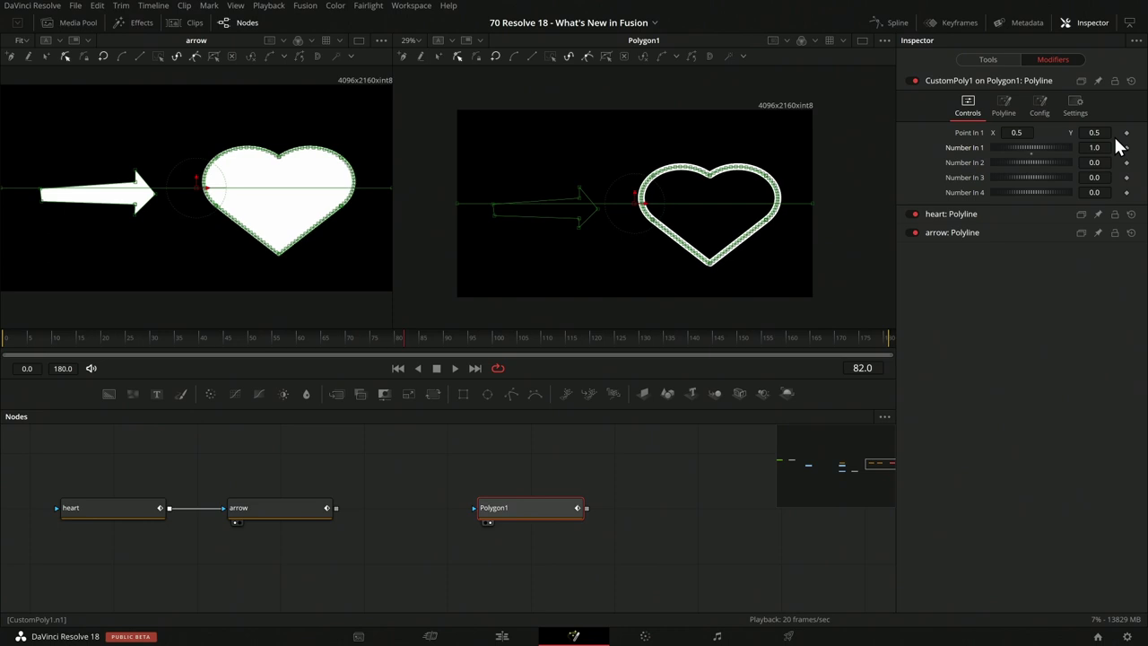
Try toggling Polygon1's Solid option and adjusting its Border Width, and undo the width change.
click(984, 58)
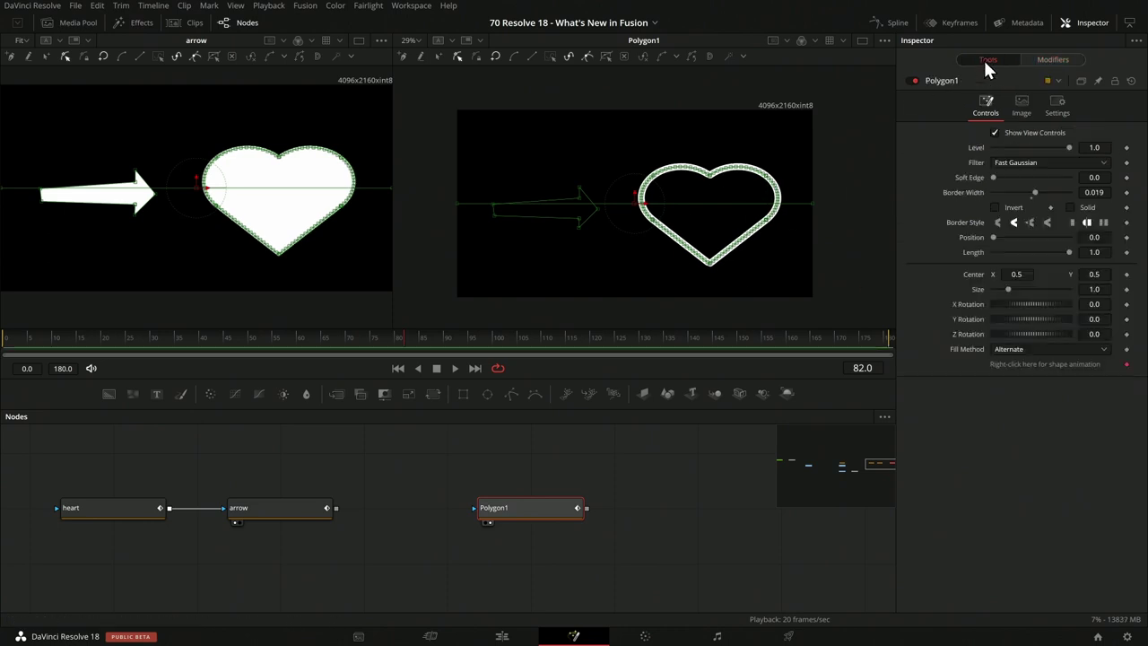
click(1072, 207)
click(1072, 206)
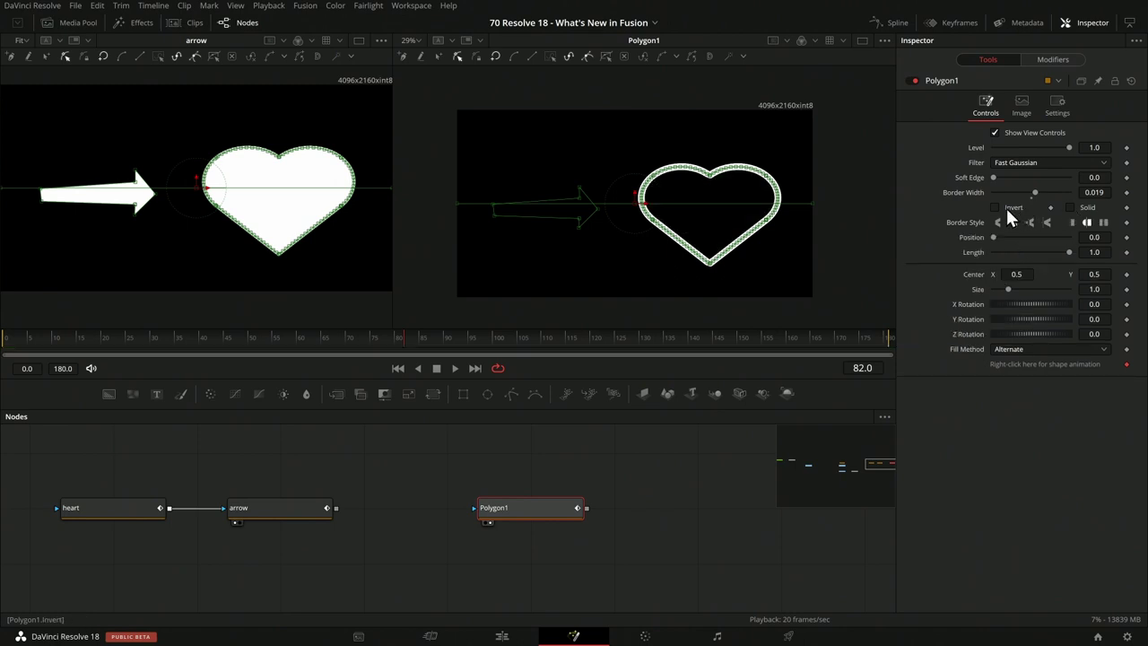
double_click(1034, 193)
key(ctrl+z)
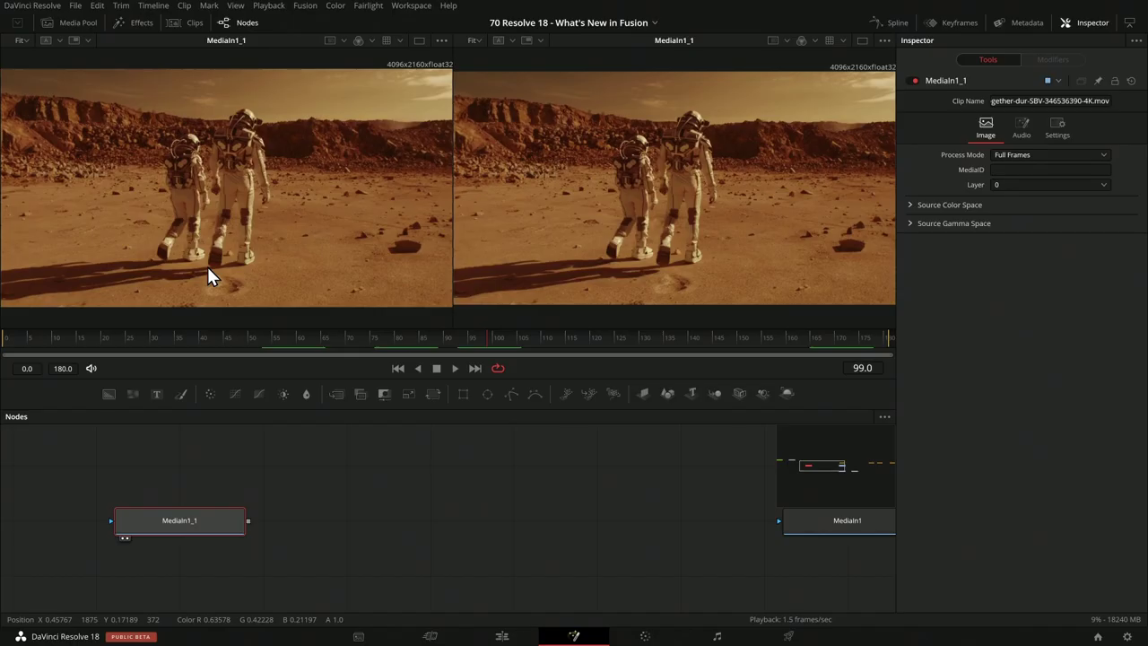
Add a Depth Map node fed by MediaIn1_1, place it above the clip's node, and show it in the first viewer.
key(shift+space)
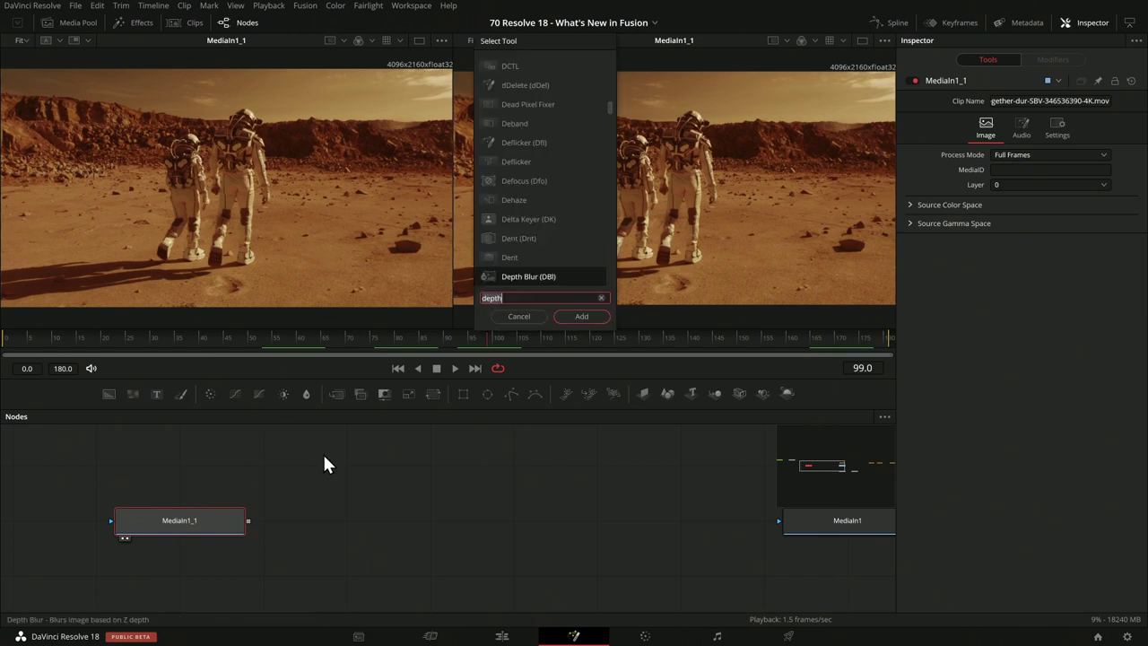
text(depth)
key(Down)
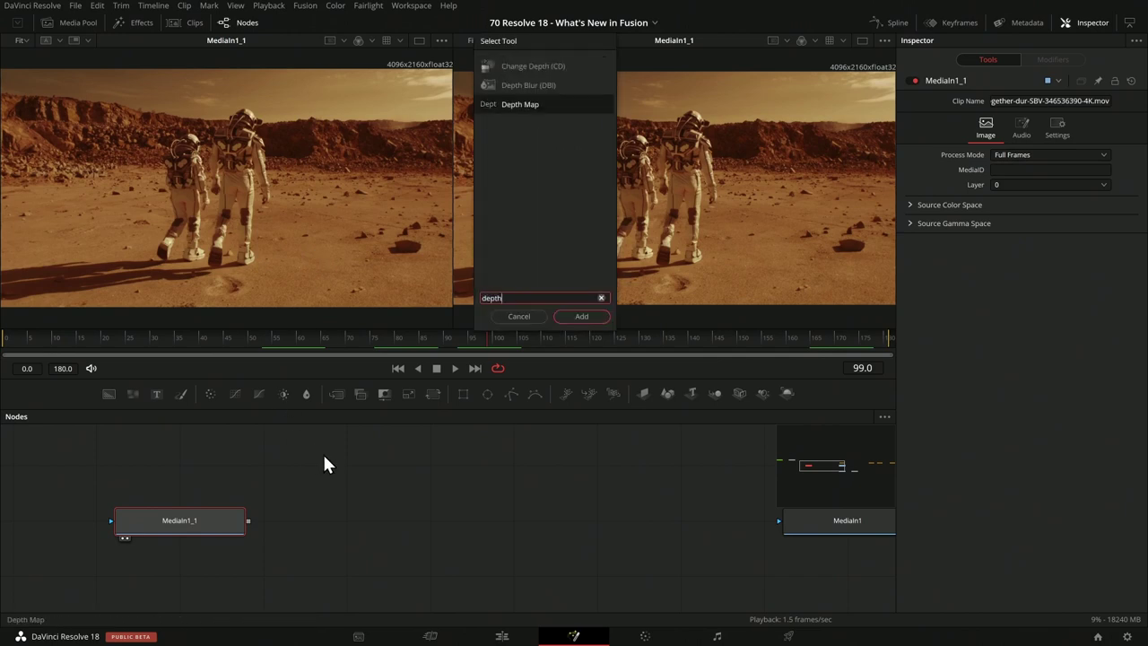
key(Return)
drag(336, 518, 345, 468)
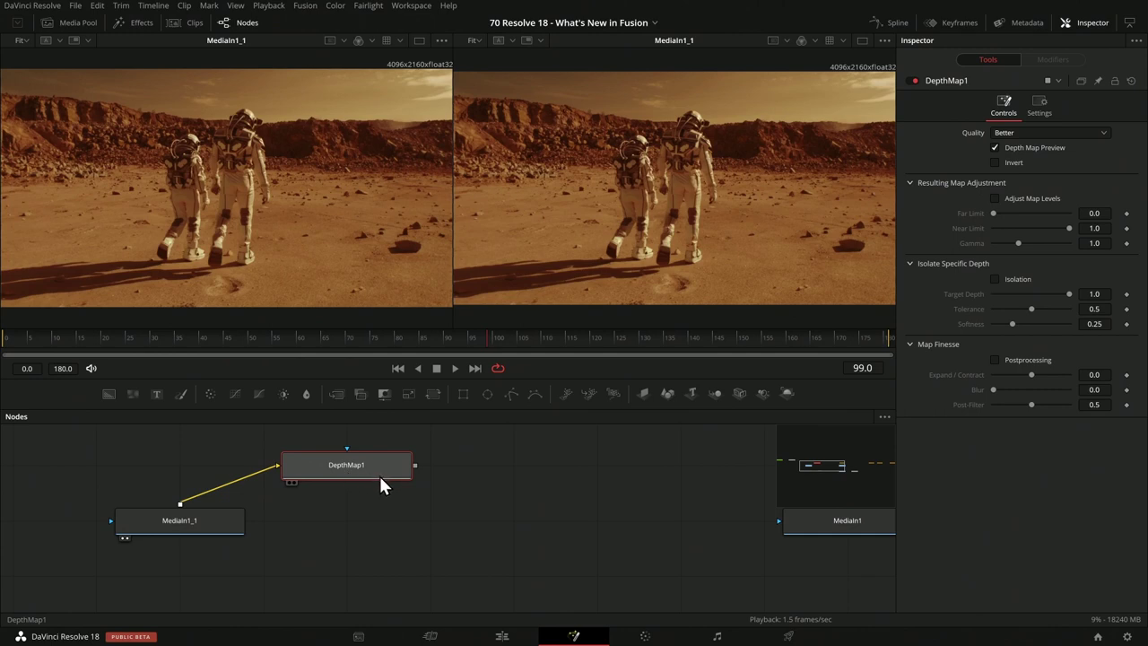
key(1)
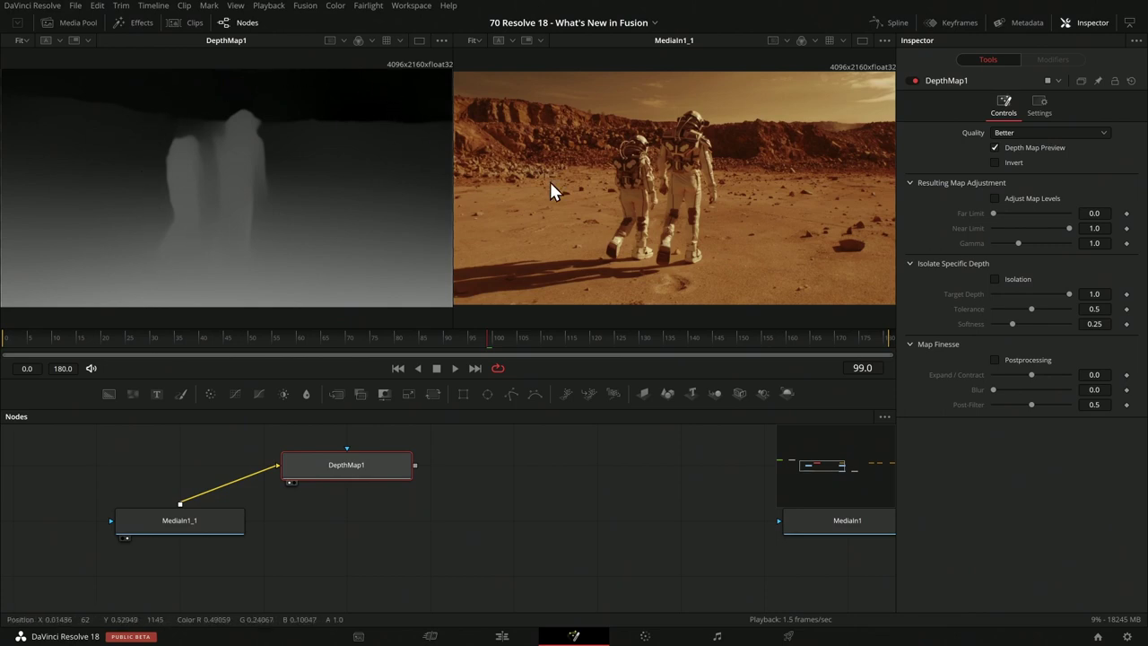
Turn off DepthMap1's Depth Map Preview and display its alpha channel in the viewer to examine the astronauts' edges.
click(1034, 147)
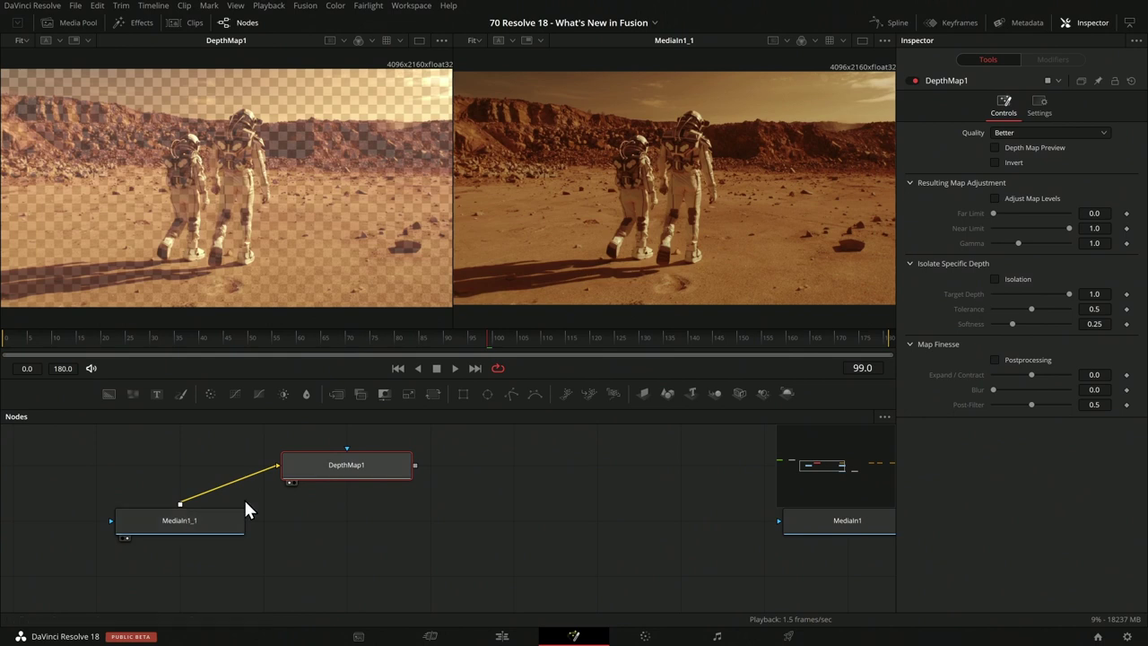
click(358, 40)
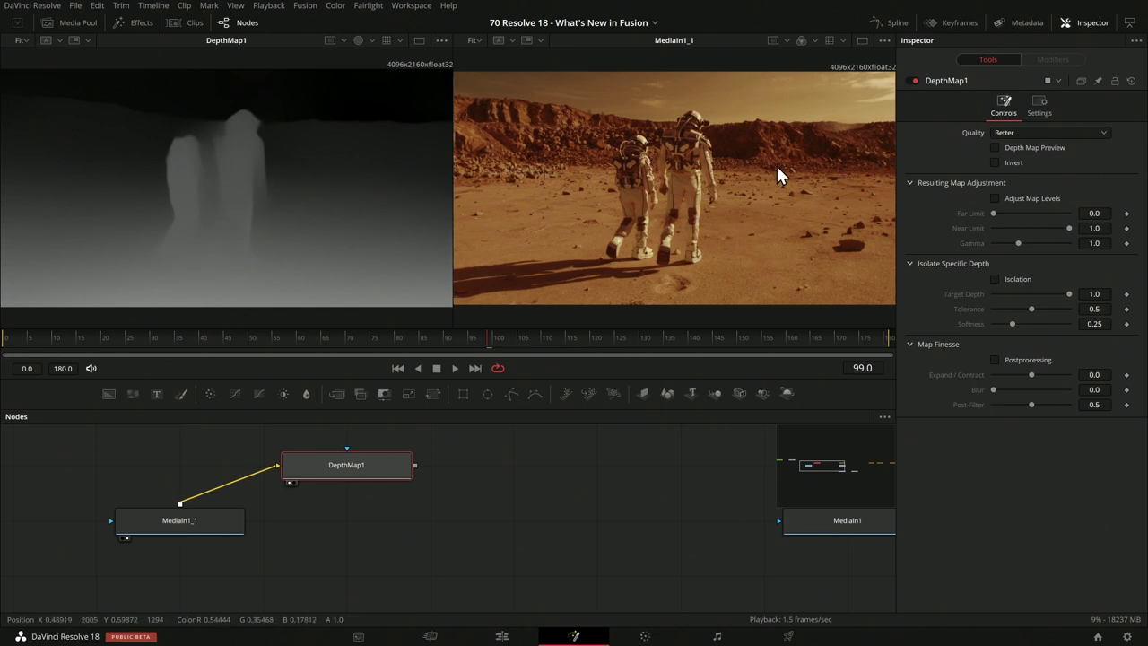
scroll(227, 159, up, 5)
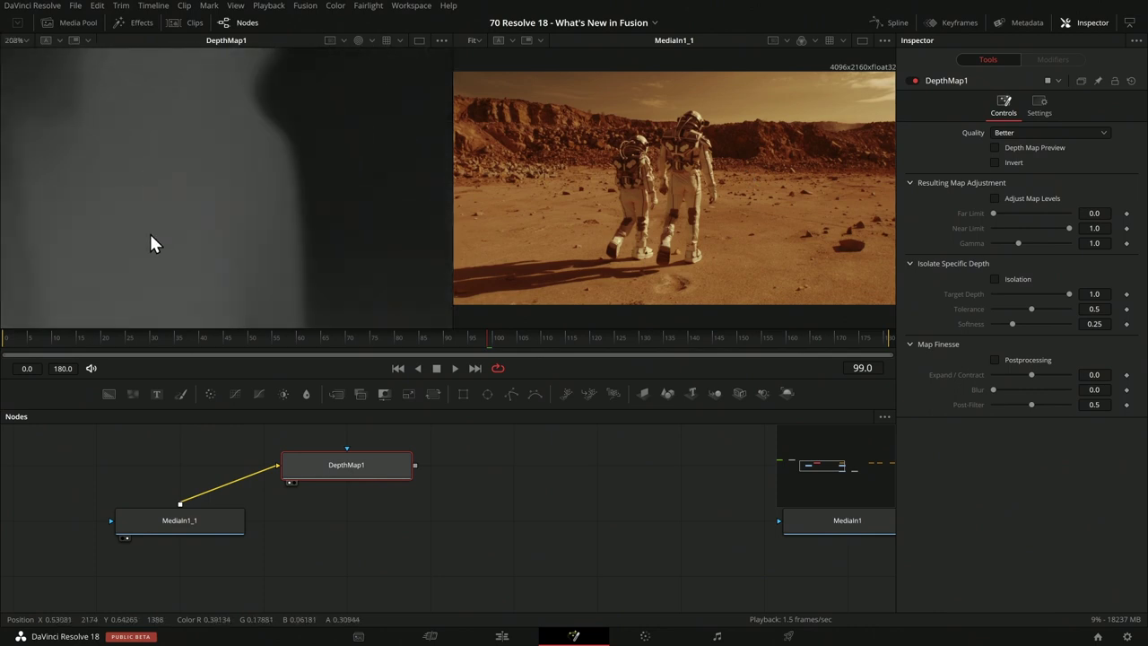
scroll(239, 148, up, 3)
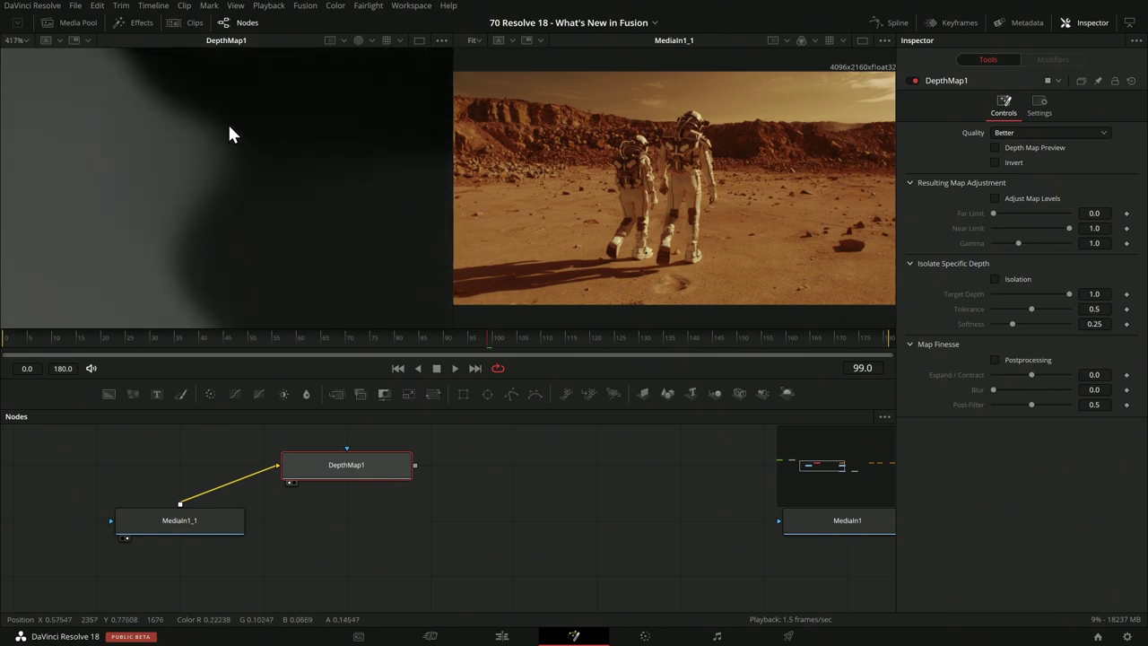
scroll(243, 169, down, 2)
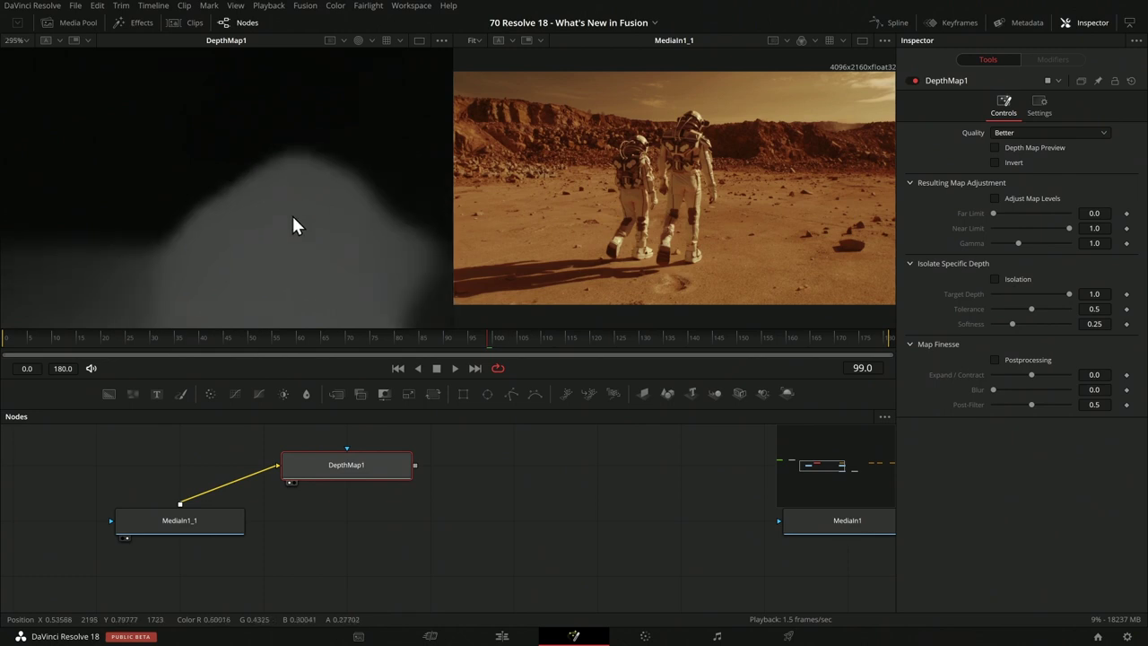
Compare the astronaut's helmet edge between the depth map and the original clip, and invert DepthMap1's map.
scroll(235, 158, down, 1)
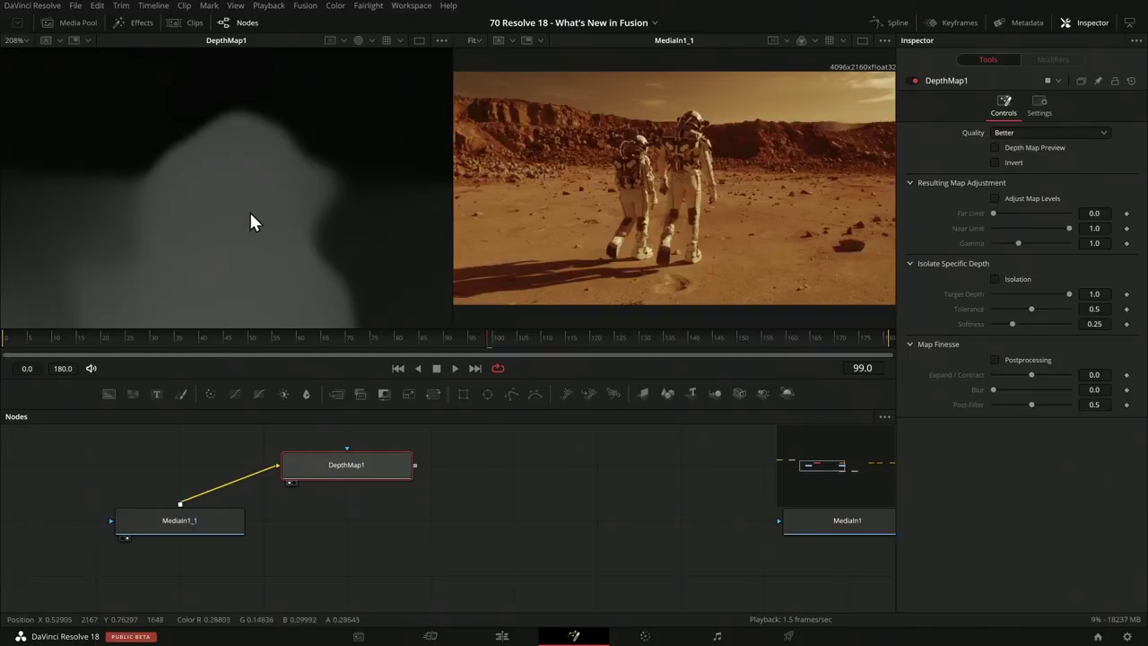
scroll(705, 112, up, 5)
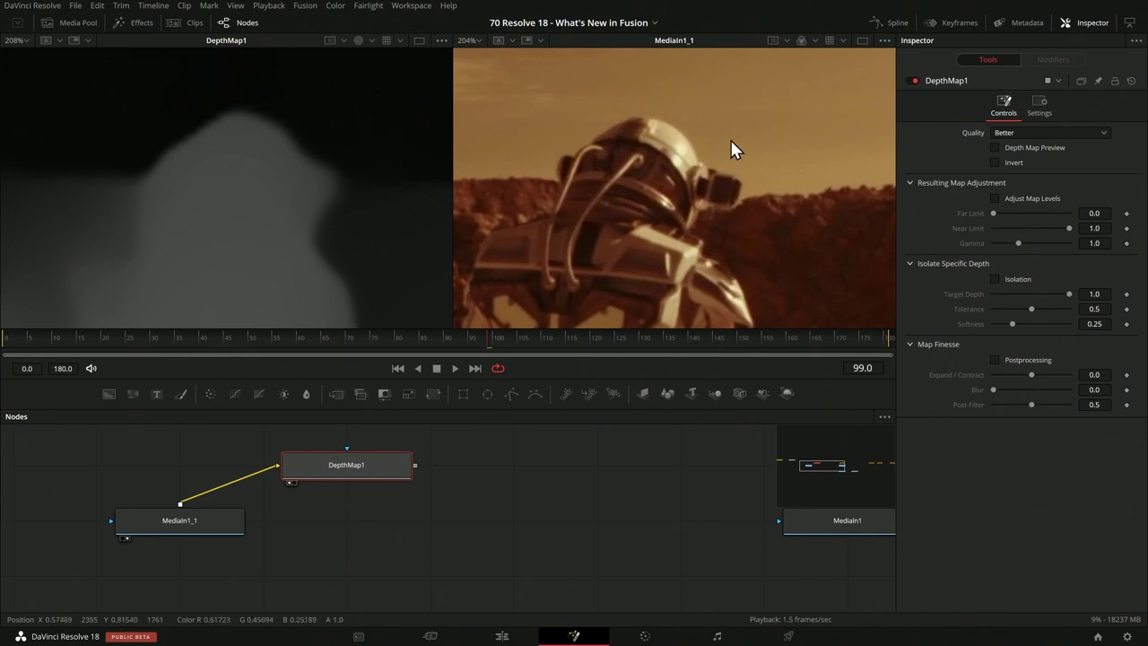
scroll(731, 140, down, 6)
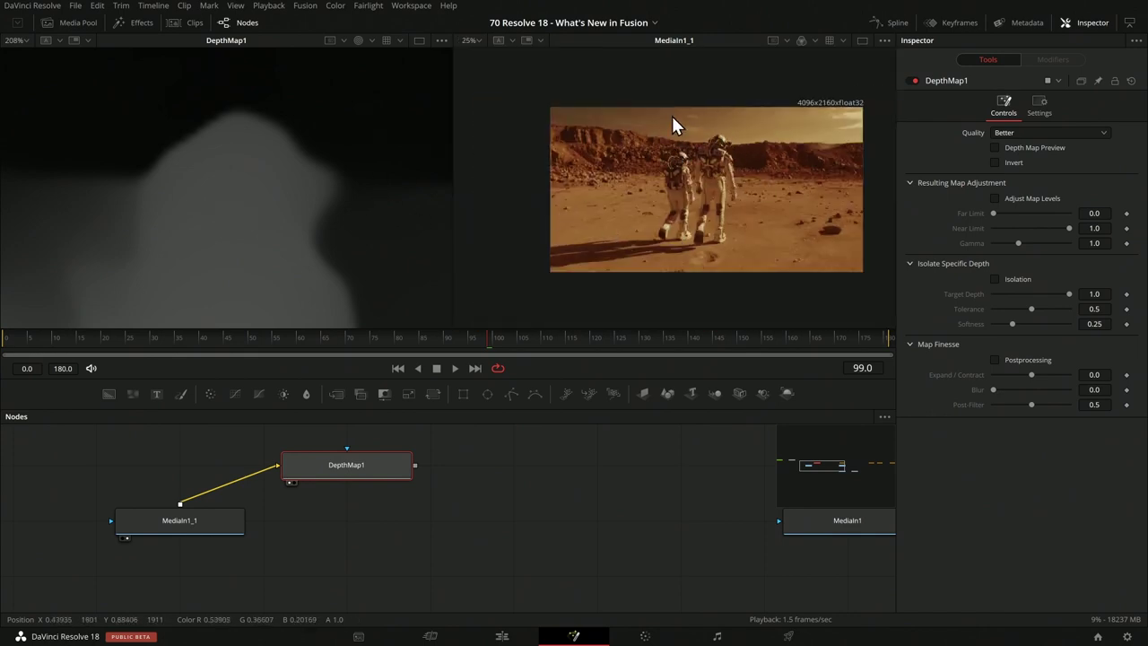
scroll(250, 133, down, 4)
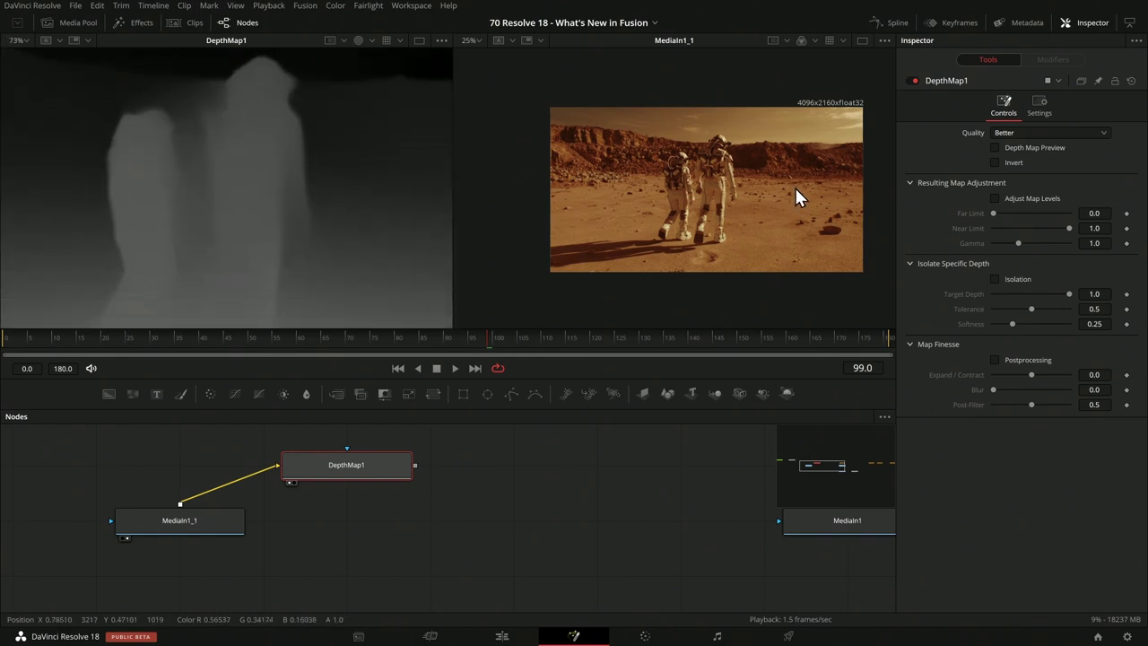
key(ctrl+f)
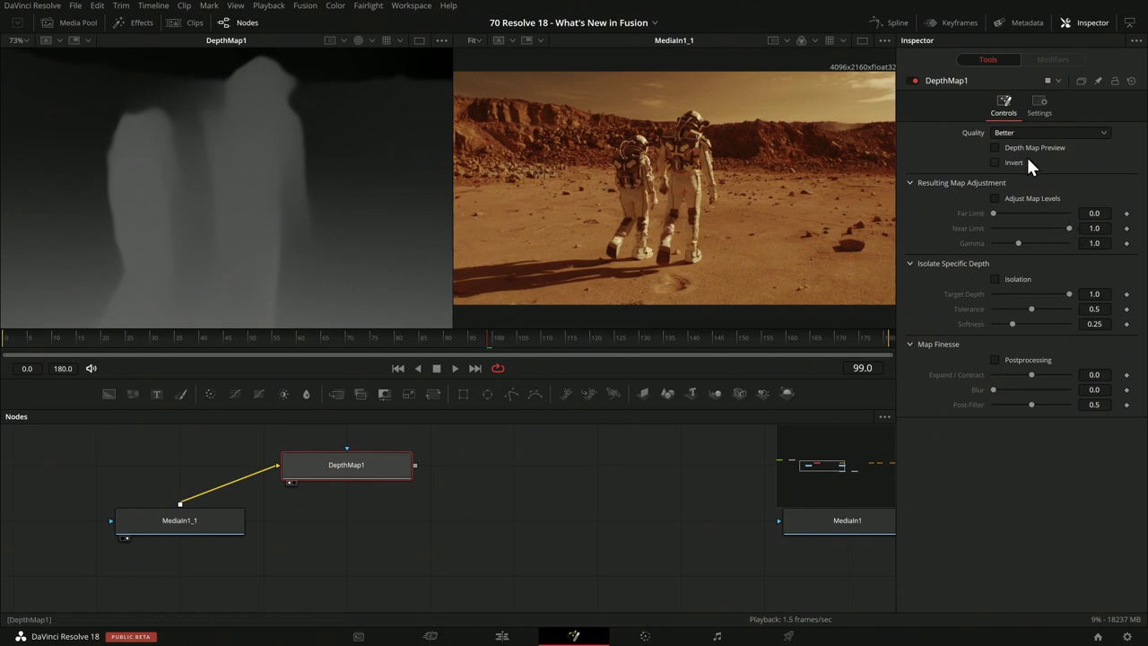
click(994, 162)
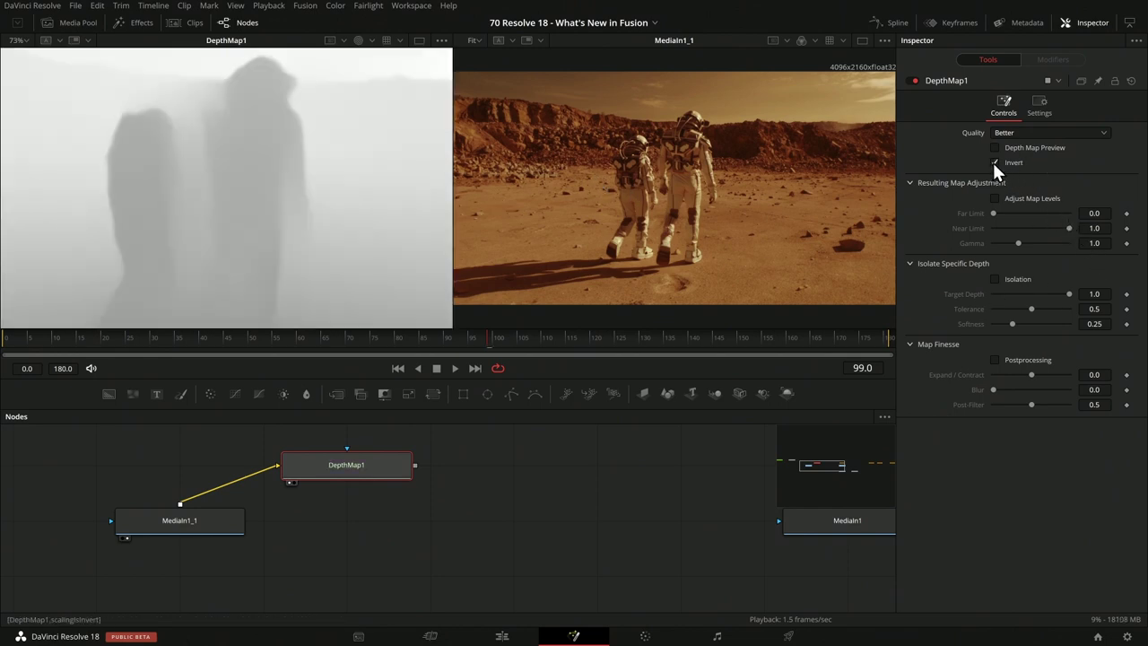
scroll(285, 175, down, 5)
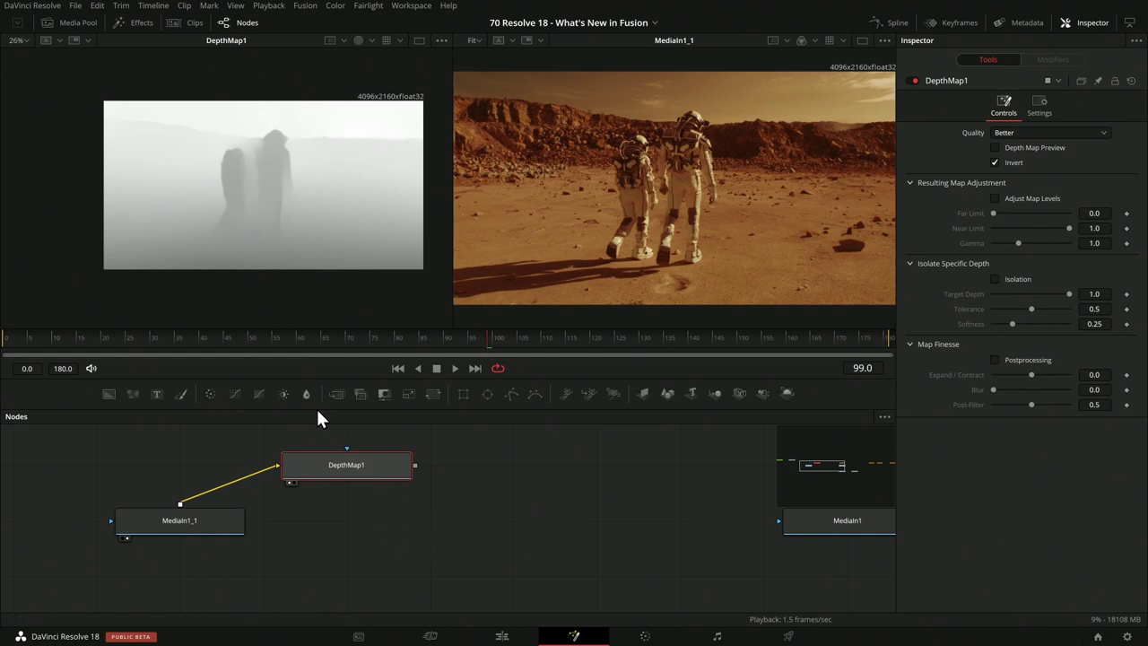
Add a BrightnessContrast node fed by MediaIn1_1 and use DepthMap1's output as its mask.
drag(283, 393, 410, 530)
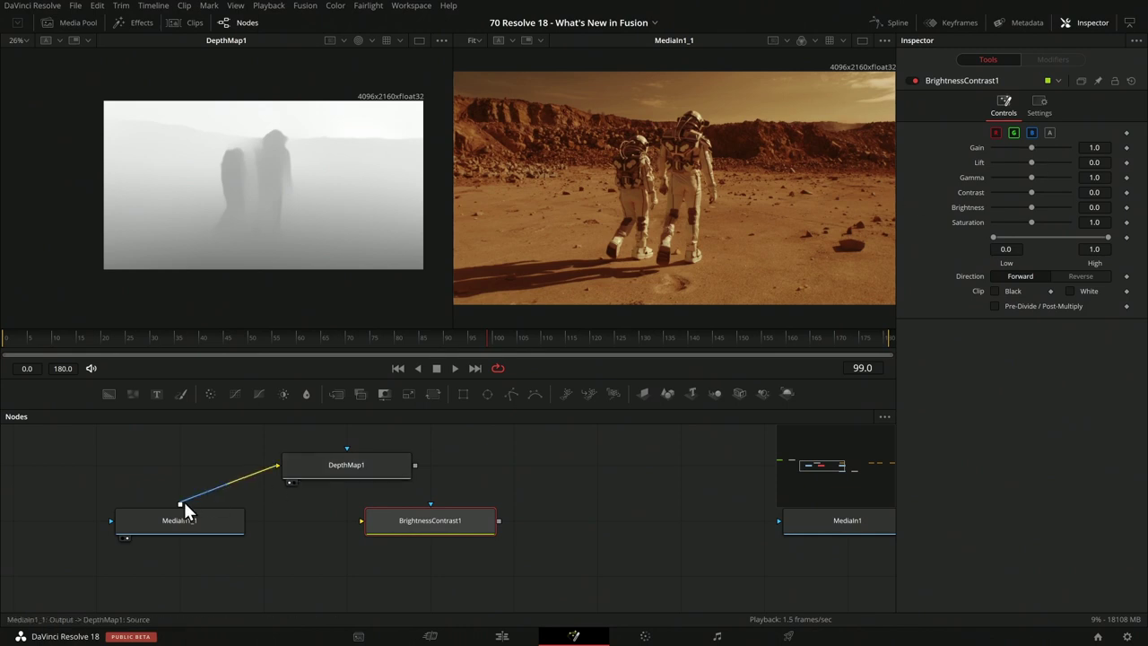
drag(183, 505, 405, 529)
drag(416, 465, 430, 506)
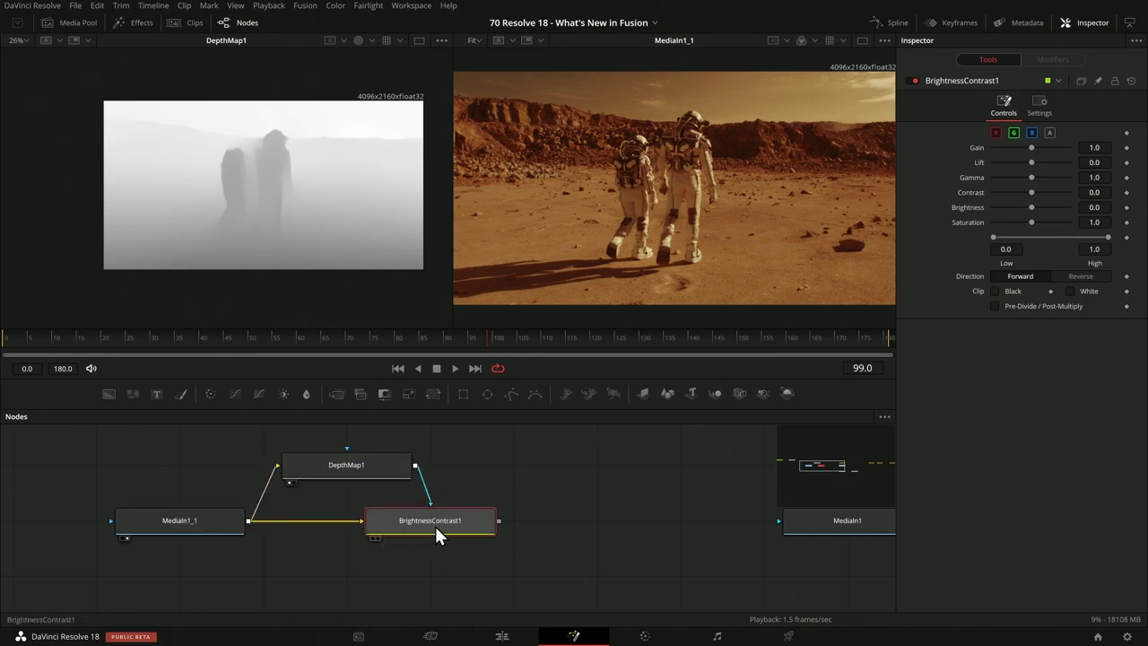
Set BrightnessContrast1's Gain to 0.2, show it in the second viewer, and examine the darkening around the astronaut's helmet.
drag(1101, 148, 1002, 150)
key(2)
click(370, 470)
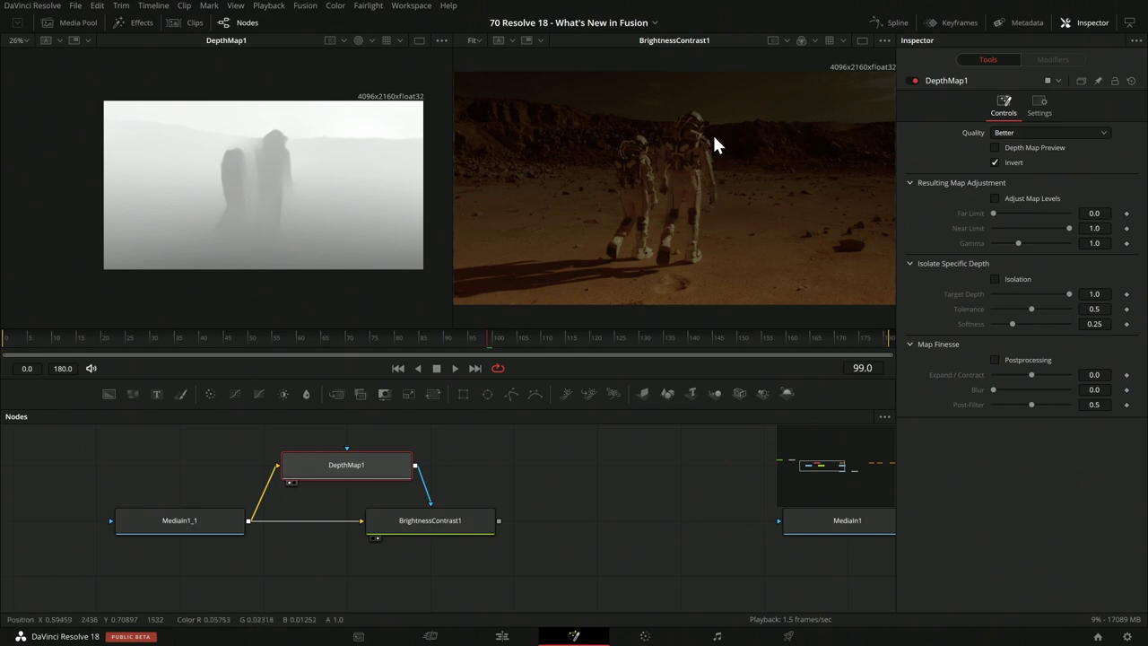
scroll(712, 133, up, 5)
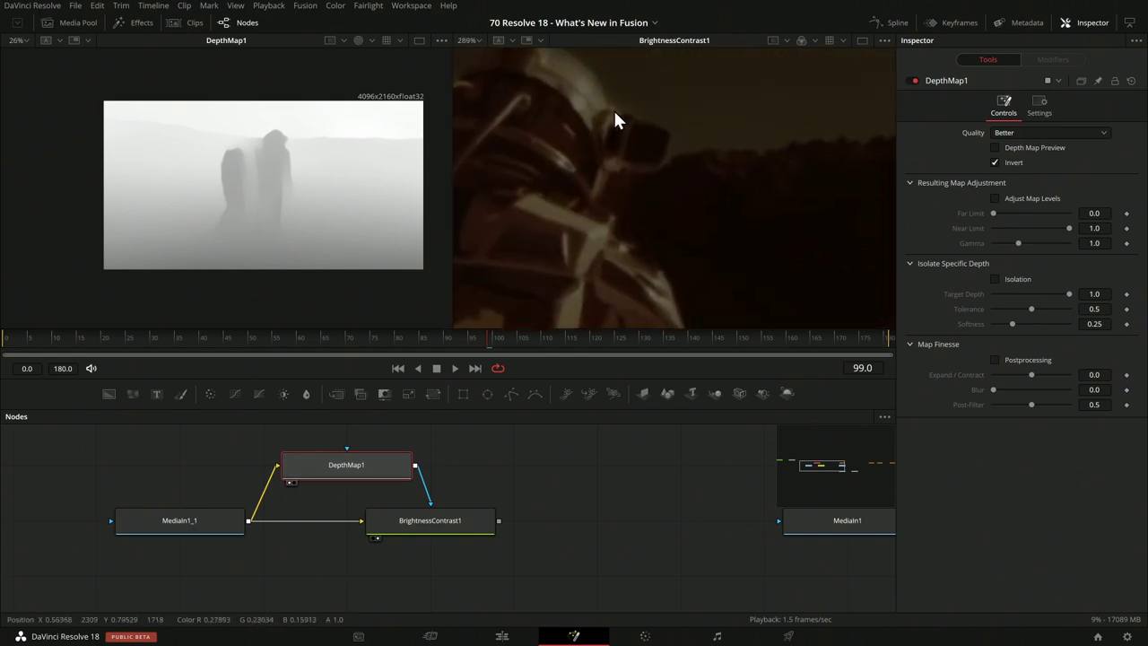
scroll(615, 115, up, 5)
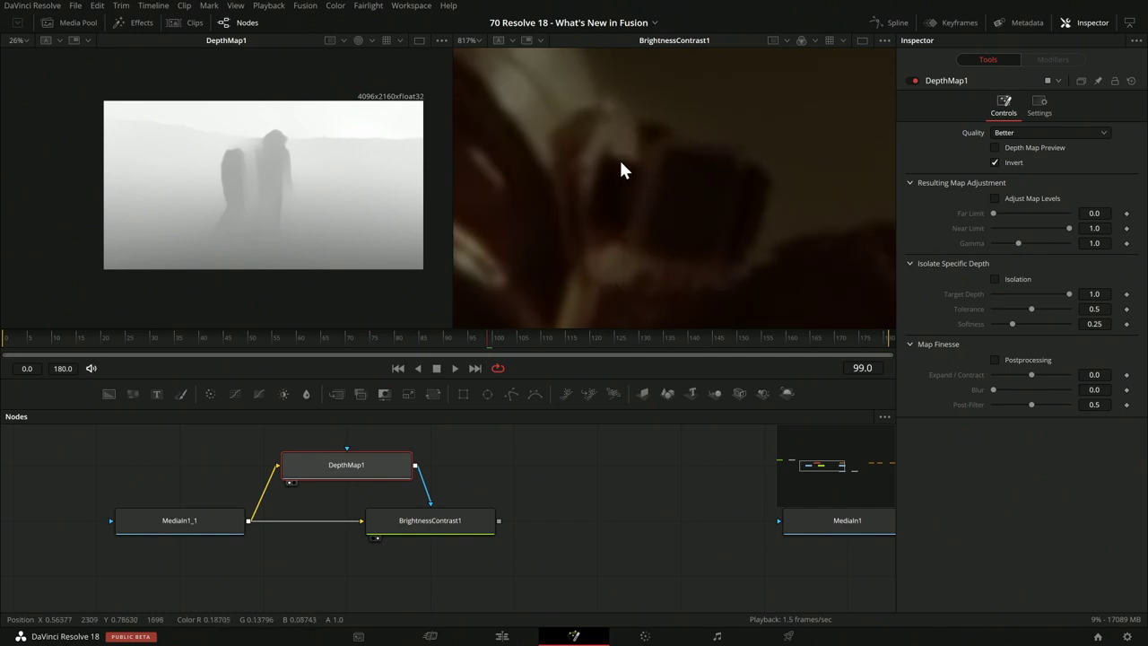
scroll(602, 197, down, 8)
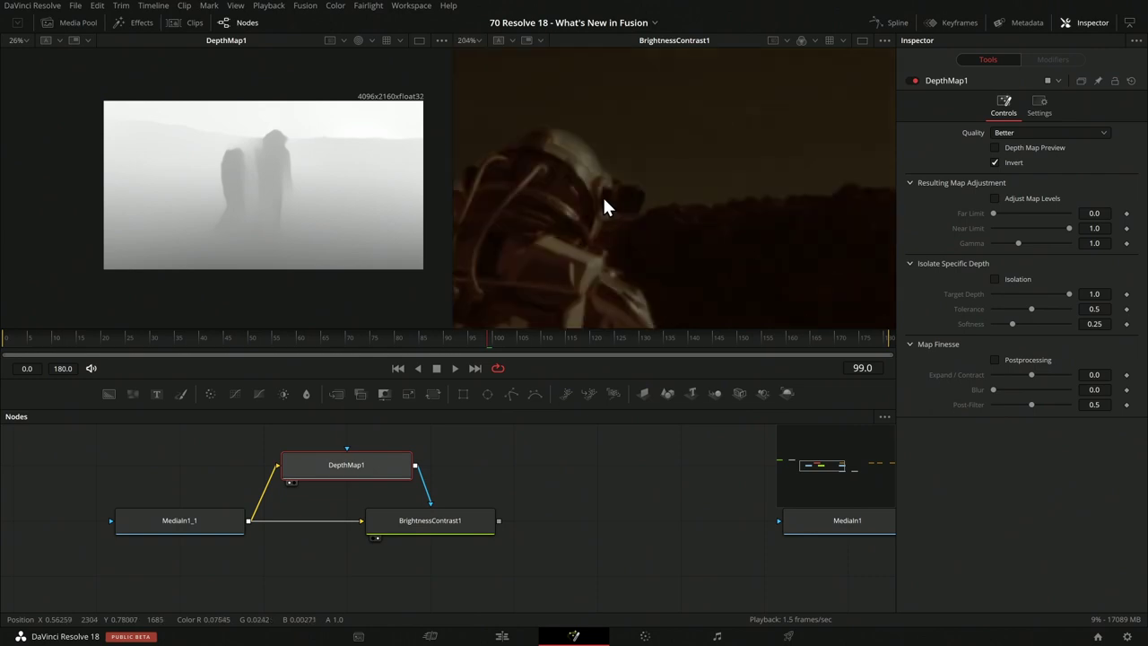
scroll(601, 234, down, 4)
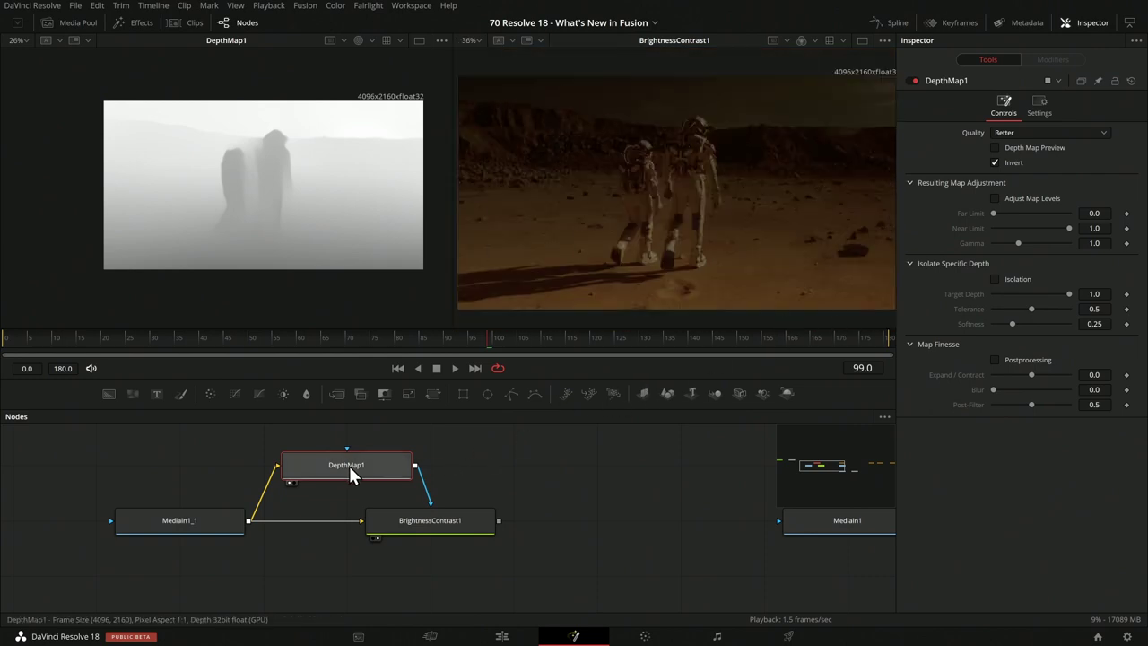
Move DepthMap1 between the clip and BrightnessContrast1, toggle its Depth Map Preview on and off, and view its alpha channel.
drag(349, 466, 265, 466)
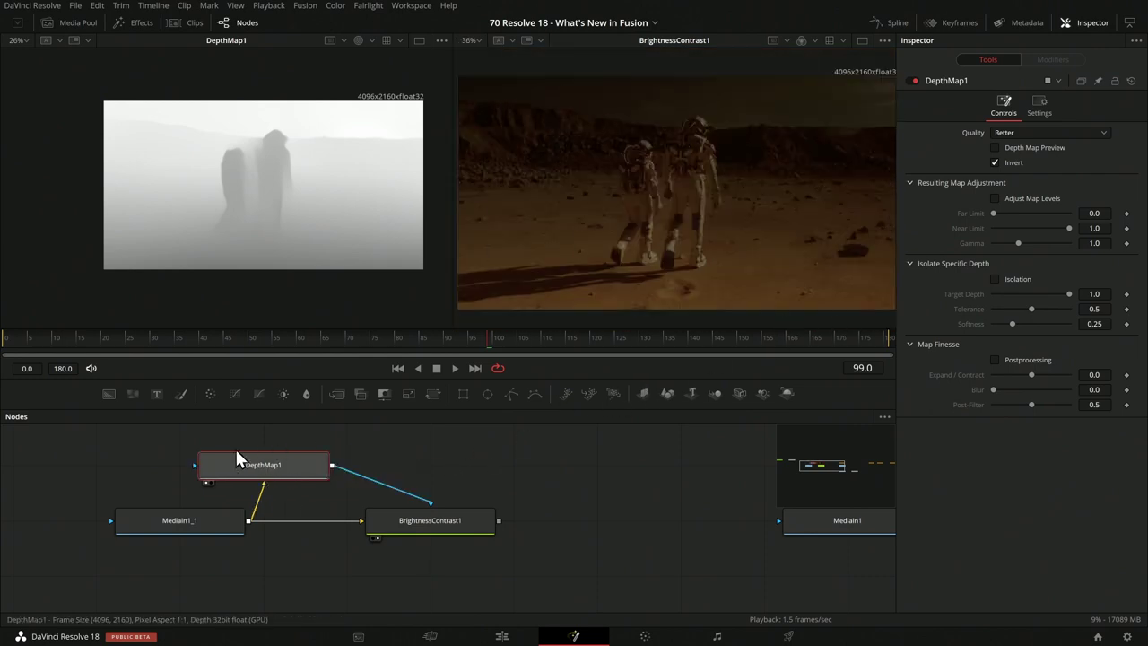
click(996, 147)
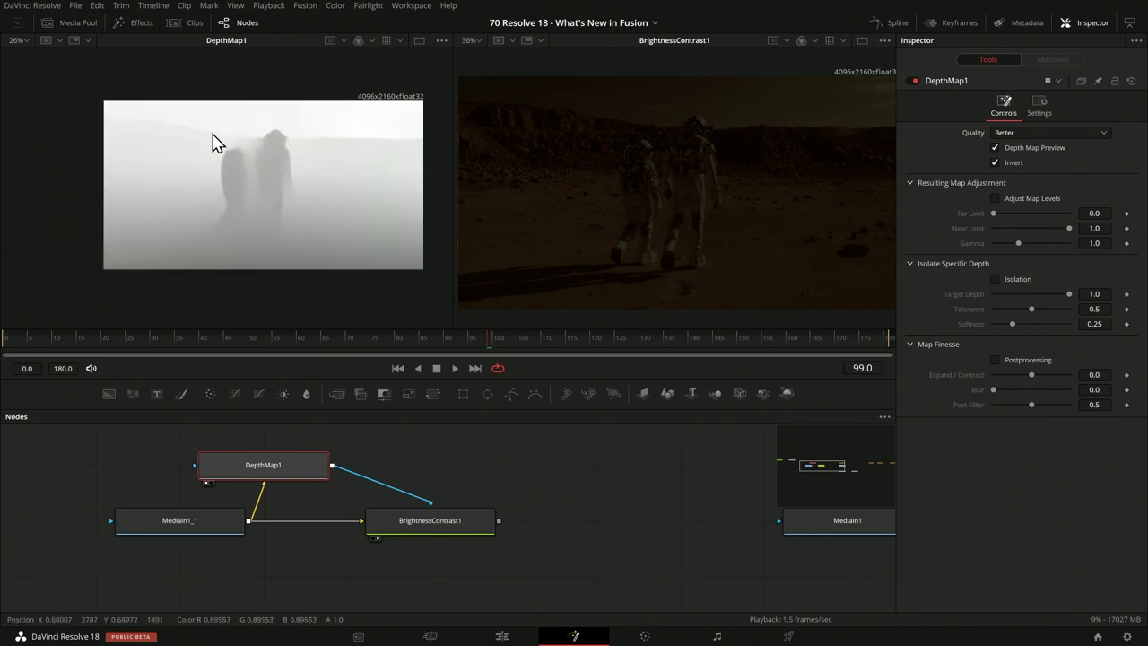
click(994, 147)
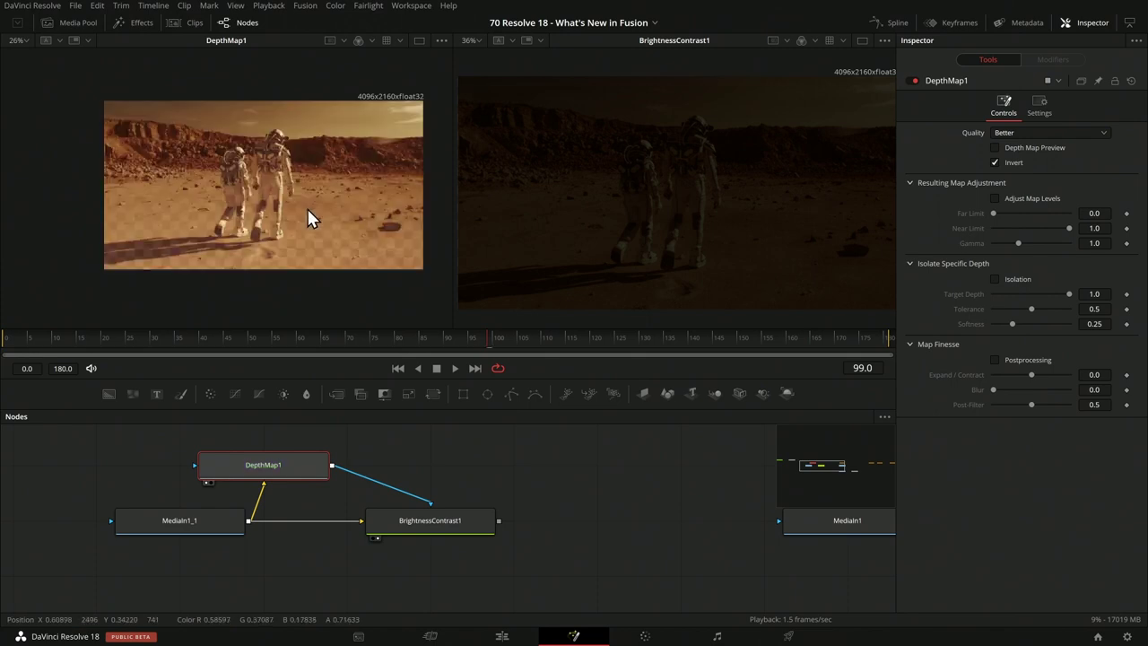
key(a)
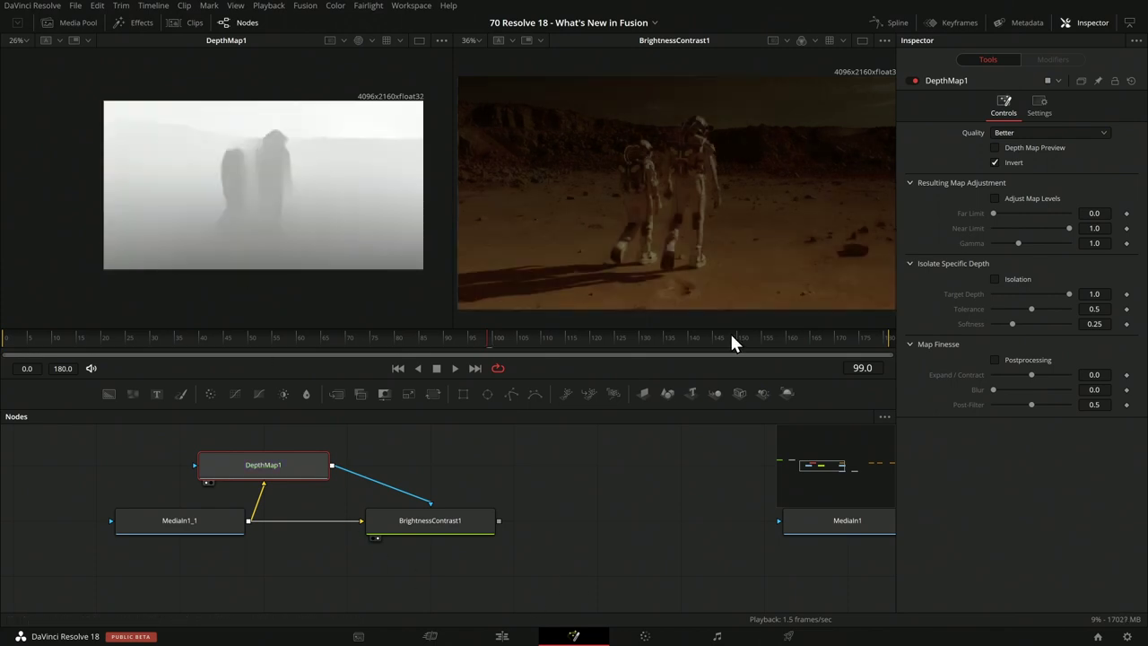
Enable Adjust Map Levels on DepthMap1, try a Far Limit of 0.244, and return it to 0.0.
click(994, 198)
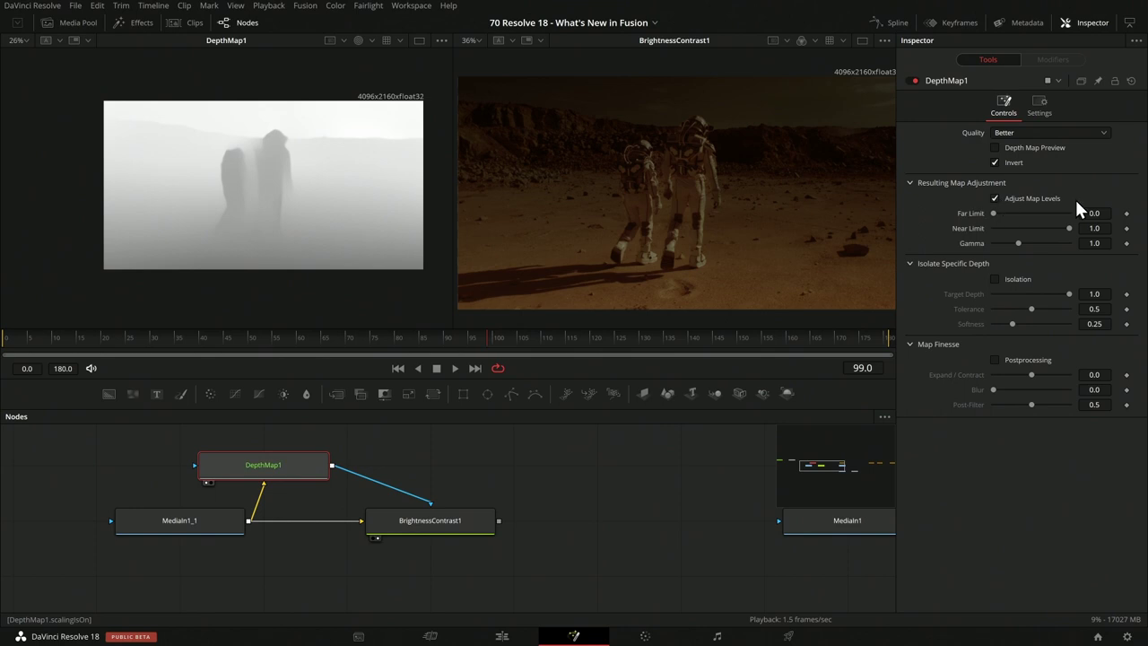
drag(992, 213, 1008, 217)
click(1010, 212)
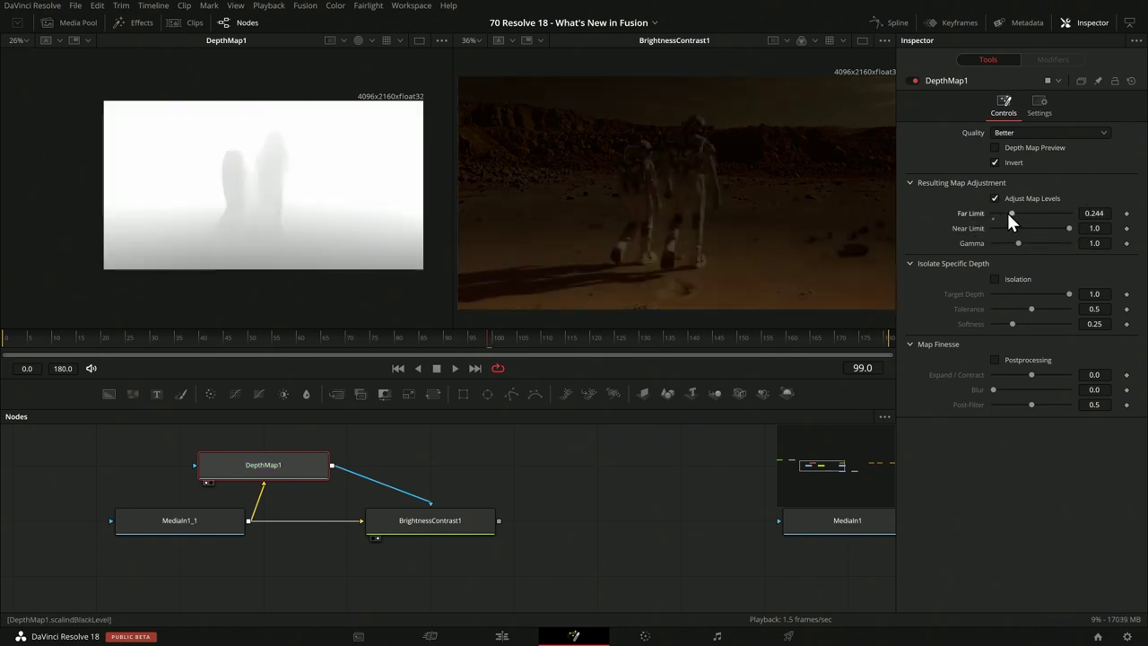
drag(963, 214, 946, 215)
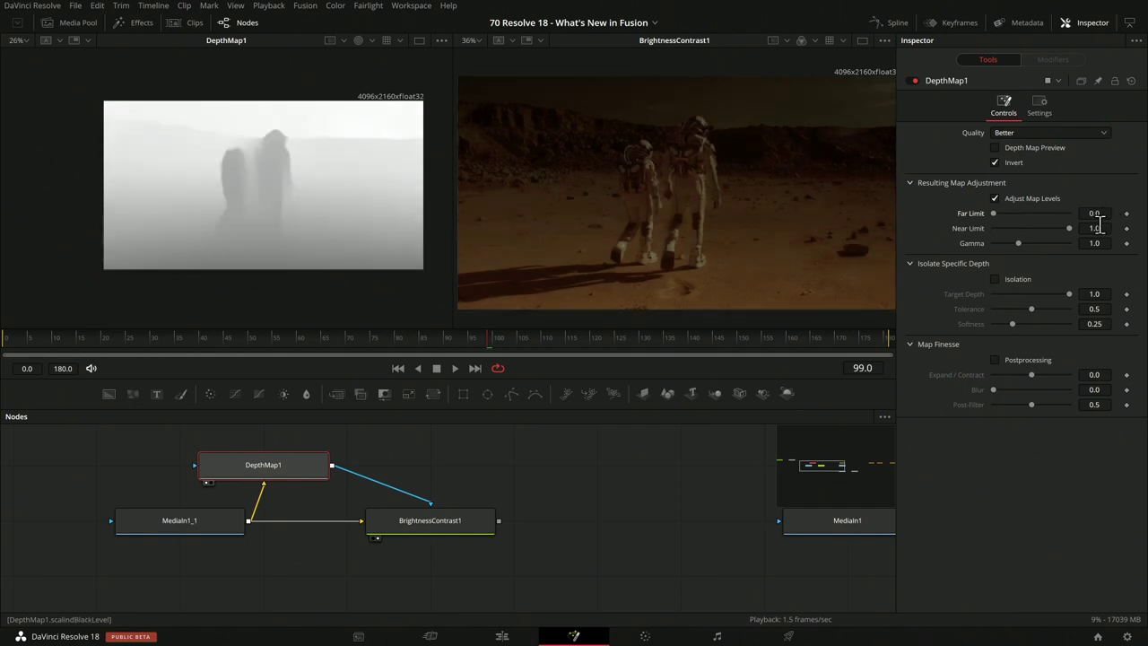
Try lowering DepthMap1's Near Limit to 0.346 and Gamma to 0.677, returning each to 1.0.
drag(1070, 226, 1040, 226)
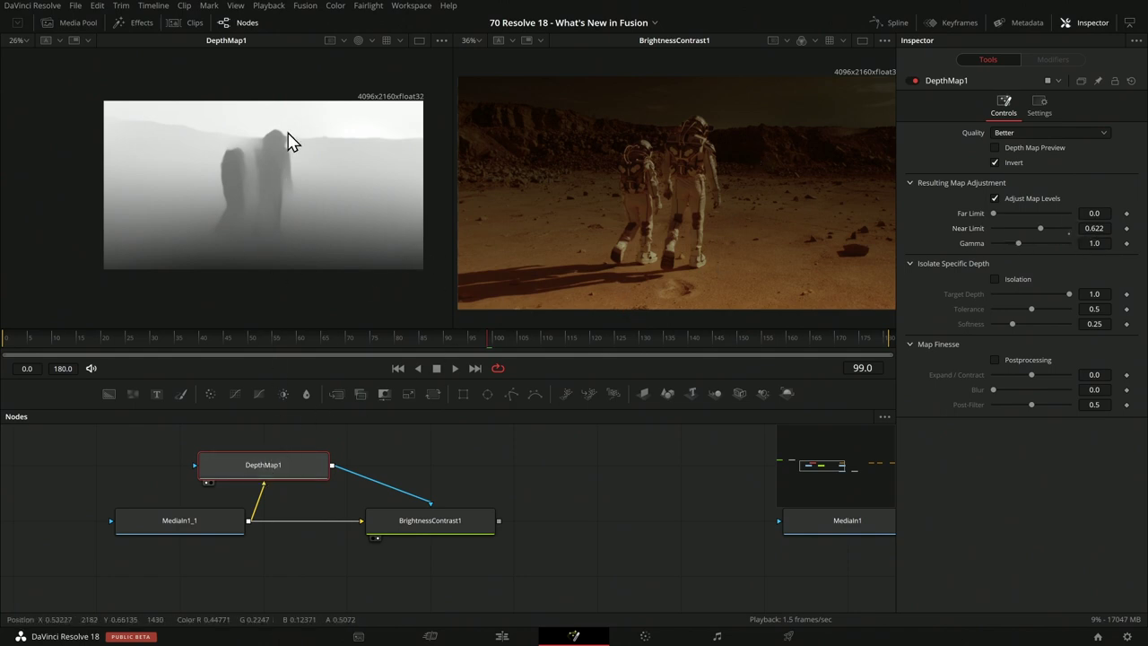
mouse_move(1042, 228)
mouse_down()
mouse_move(1004, 233)
mouse_move(1023, 228)
mouse_up()
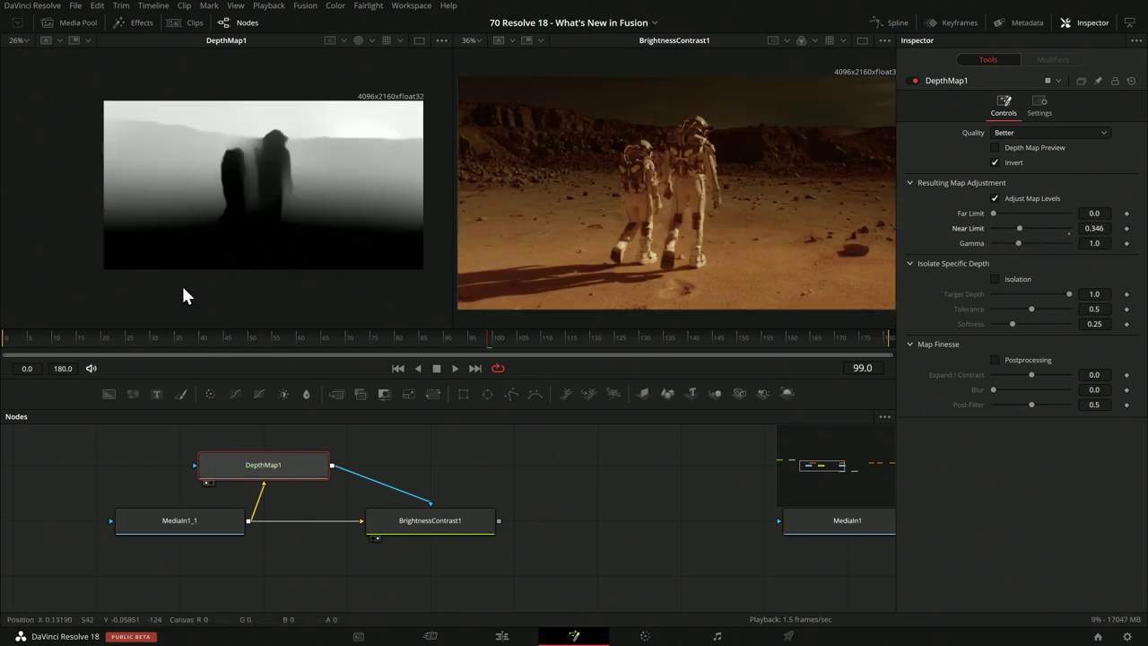
mouse_move(1014, 230)
mouse_down()
mouse_move(994, 233)
mouse_move(1022, 227)
mouse_up()
drag(1098, 231, 1135, 236)
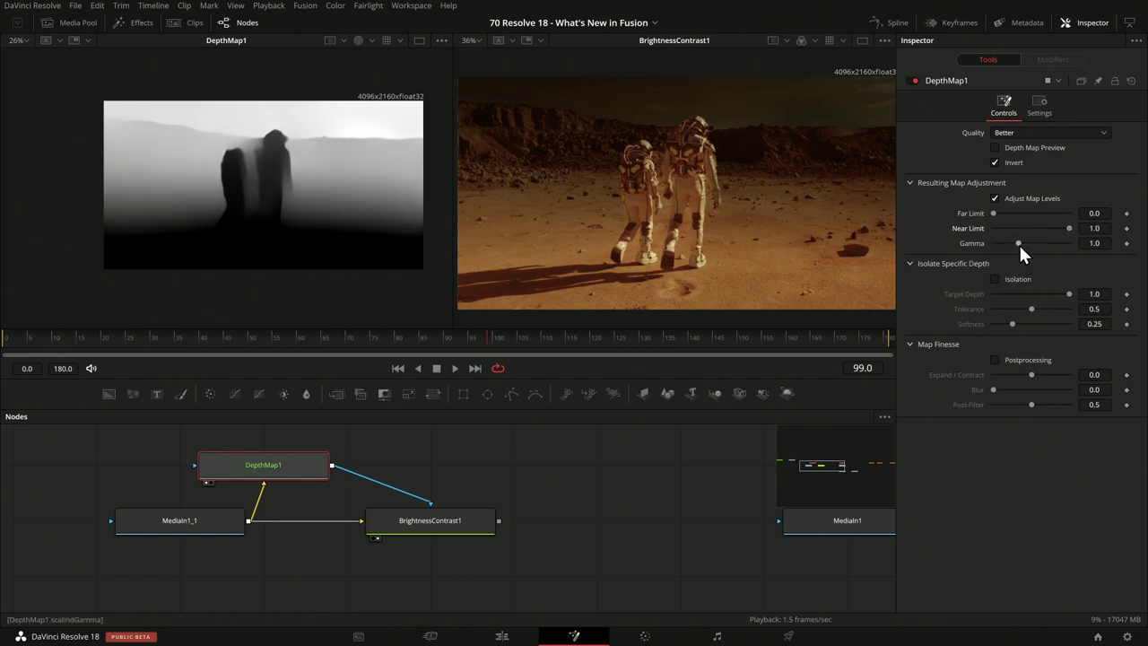
mouse_move(1019, 245)
mouse_down()
mouse_move(1043, 242)
mouse_move(1002, 240)
mouse_up()
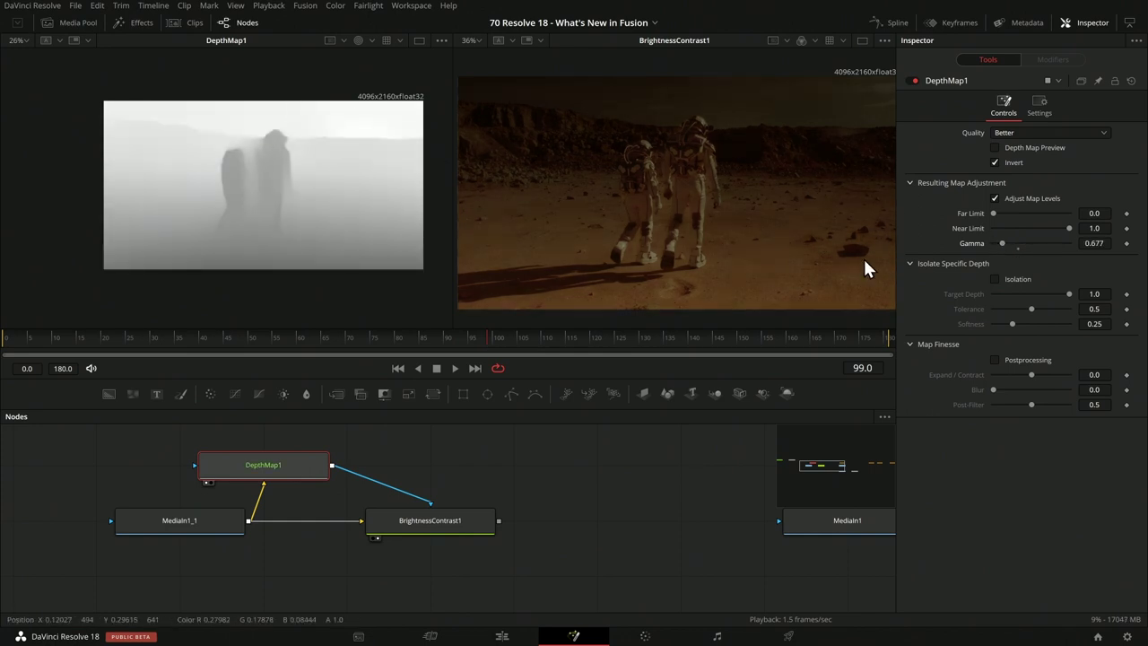
double_click(1019, 245)
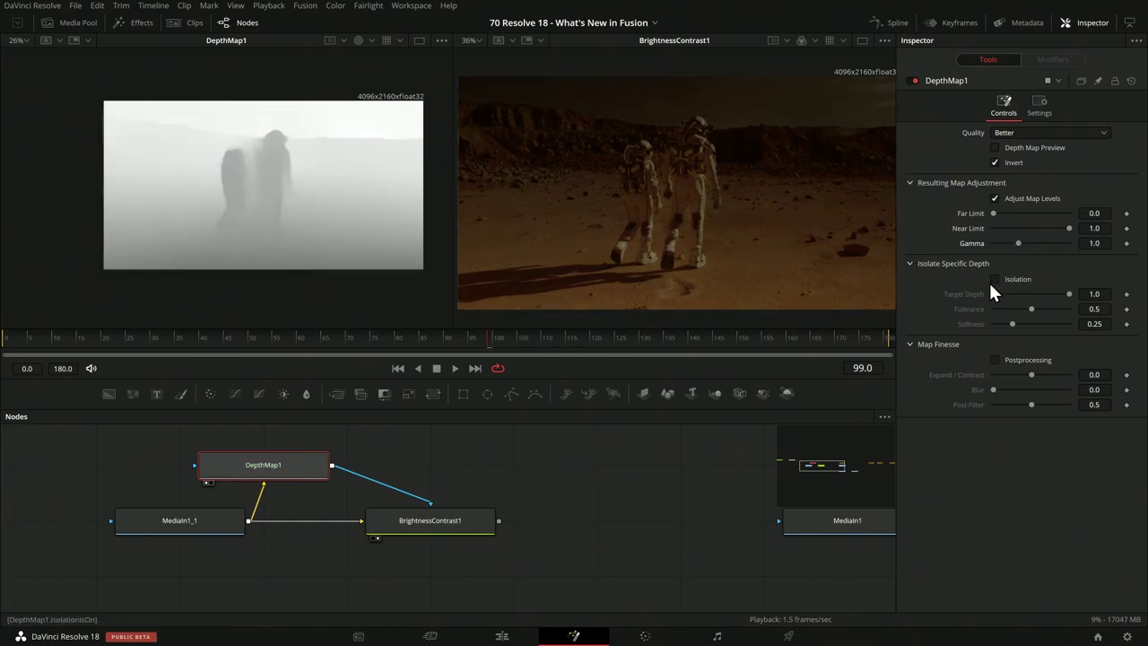
Isolate the astronauts' depth in DepthMap1 with Invert off, Target Depth 0.394, Tolerance 0.157 and Softness 0.189.
click(995, 279)
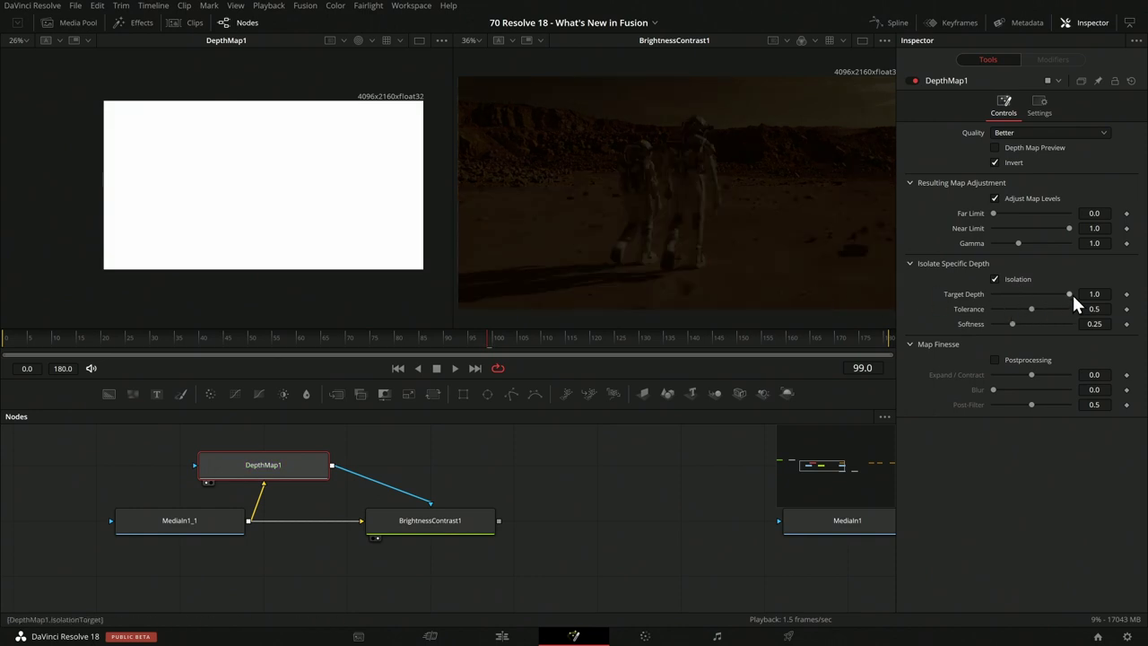
drag(1069, 294, 1025, 292)
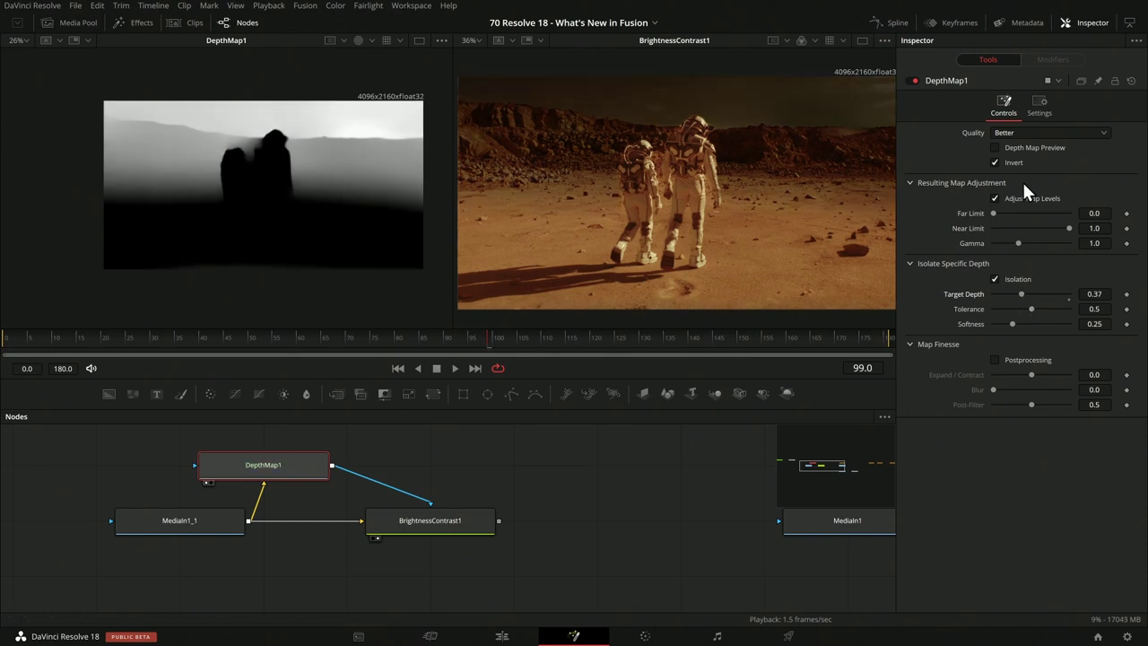
click(994, 162)
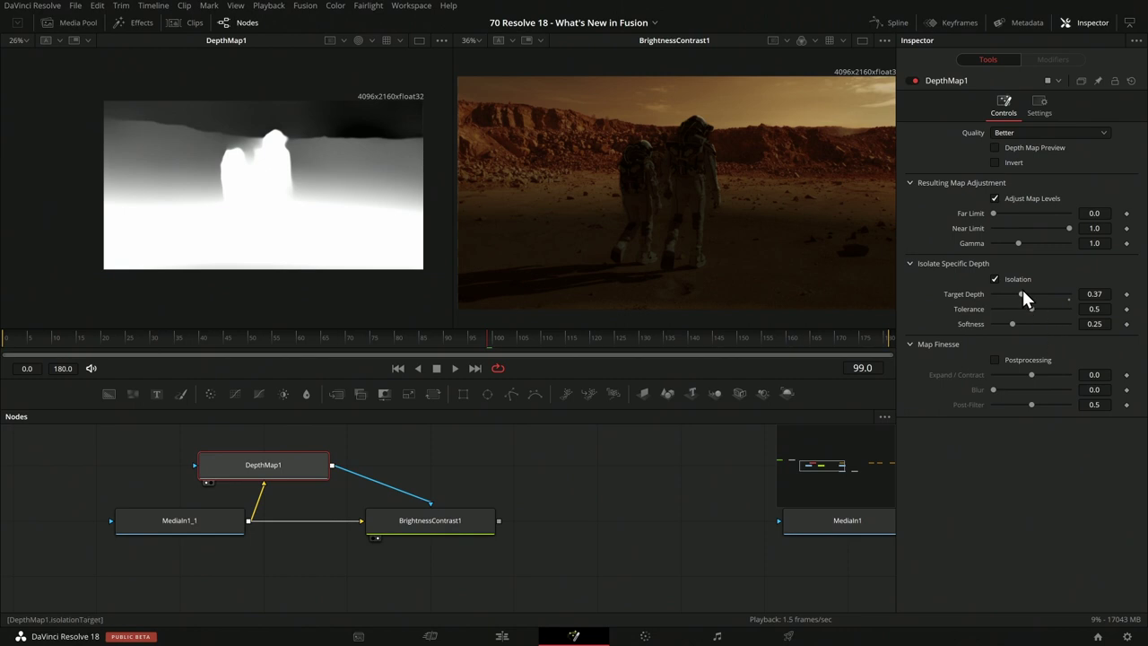
drag(1022, 294, 1008, 324)
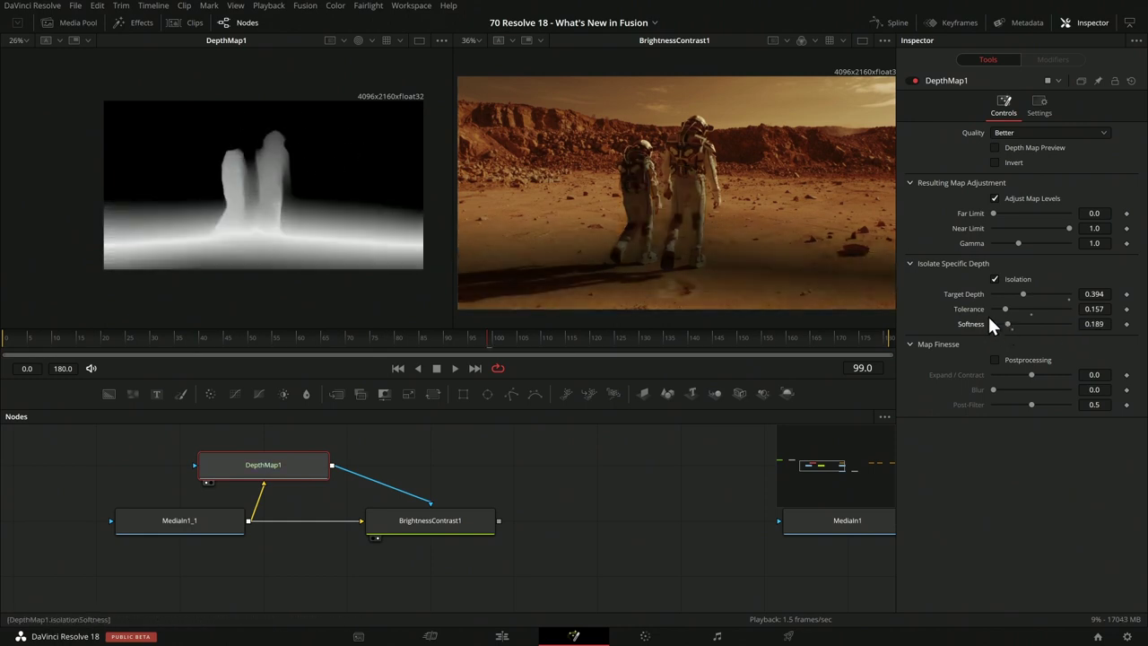
Try DepthMap1's Quality at Faster and return it to Better.
click(403, 524)
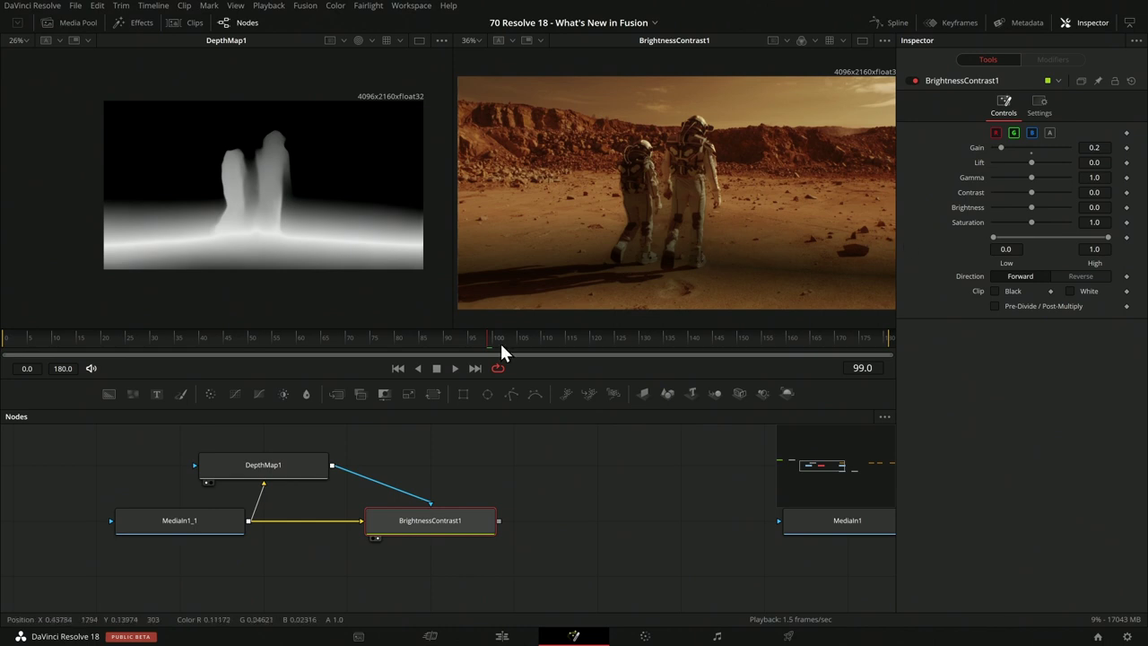
click(263, 464)
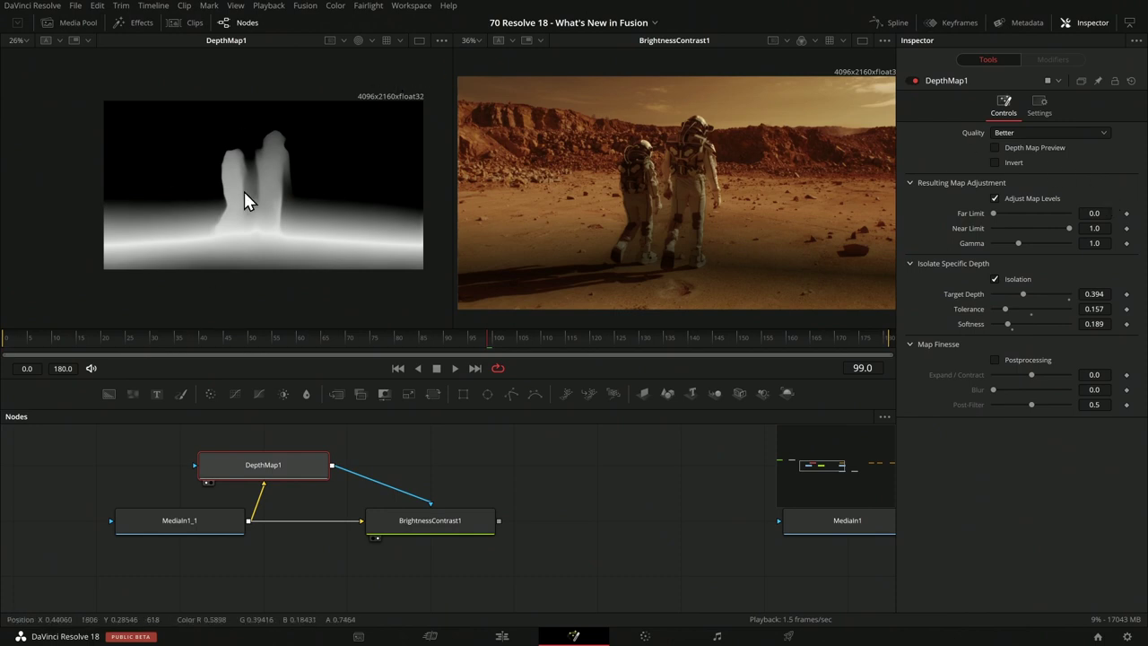
click(1024, 133)
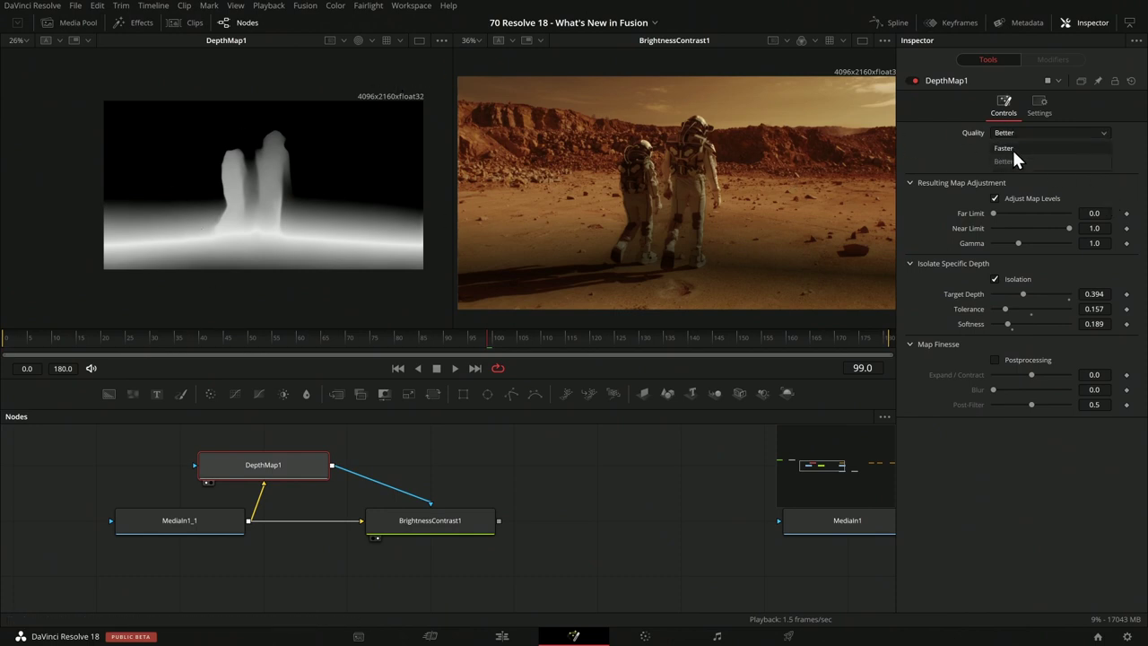
click(1013, 149)
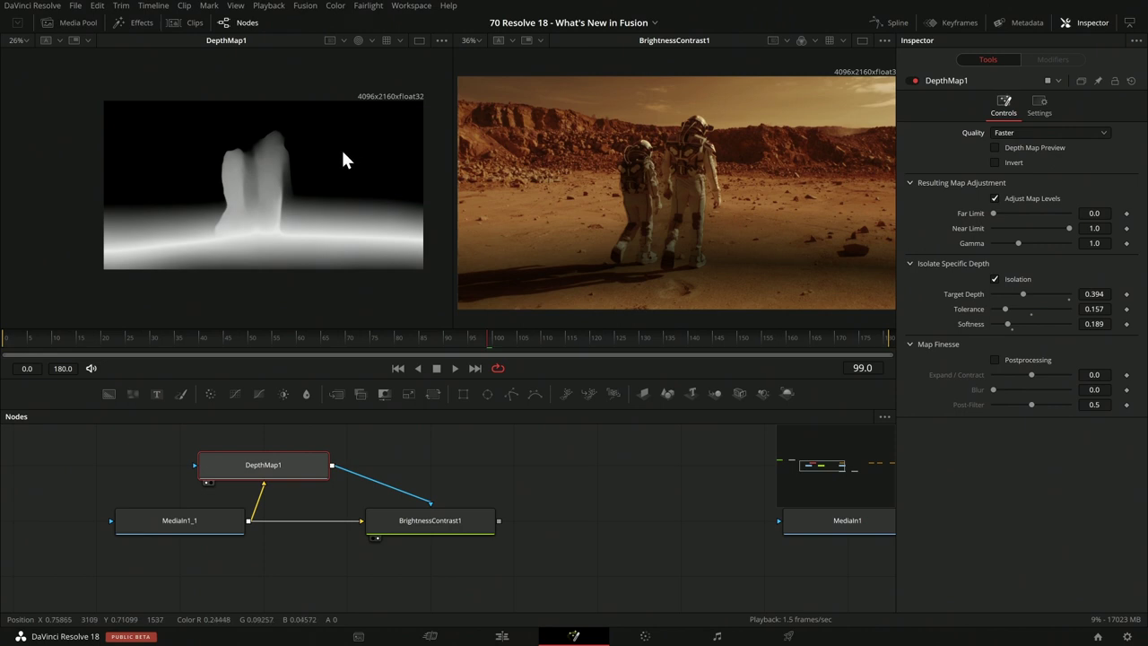
click(1024, 132)
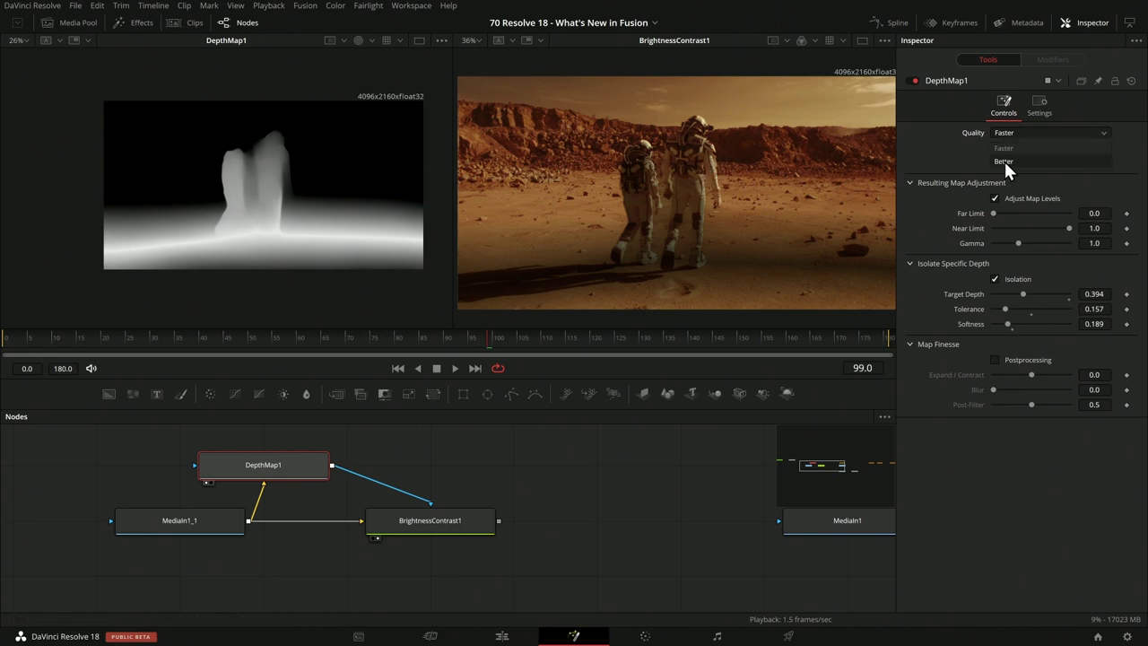
click(1005, 162)
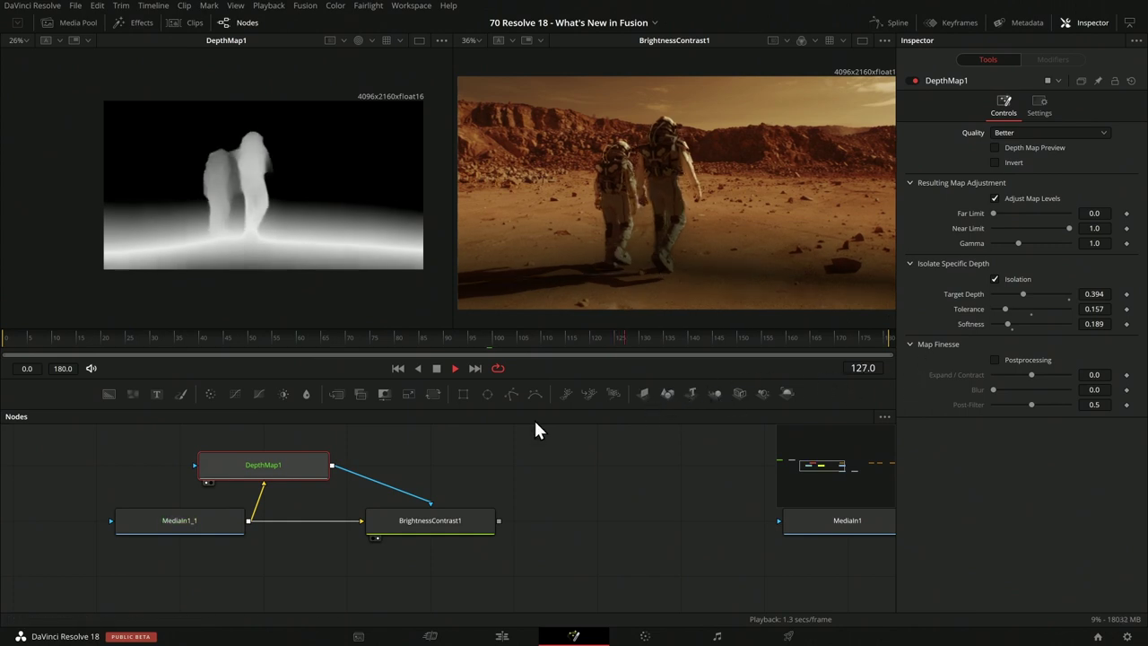
Stop playback and turn off Adjust Map Levels and Isolation on DepthMap1.
click(438, 368)
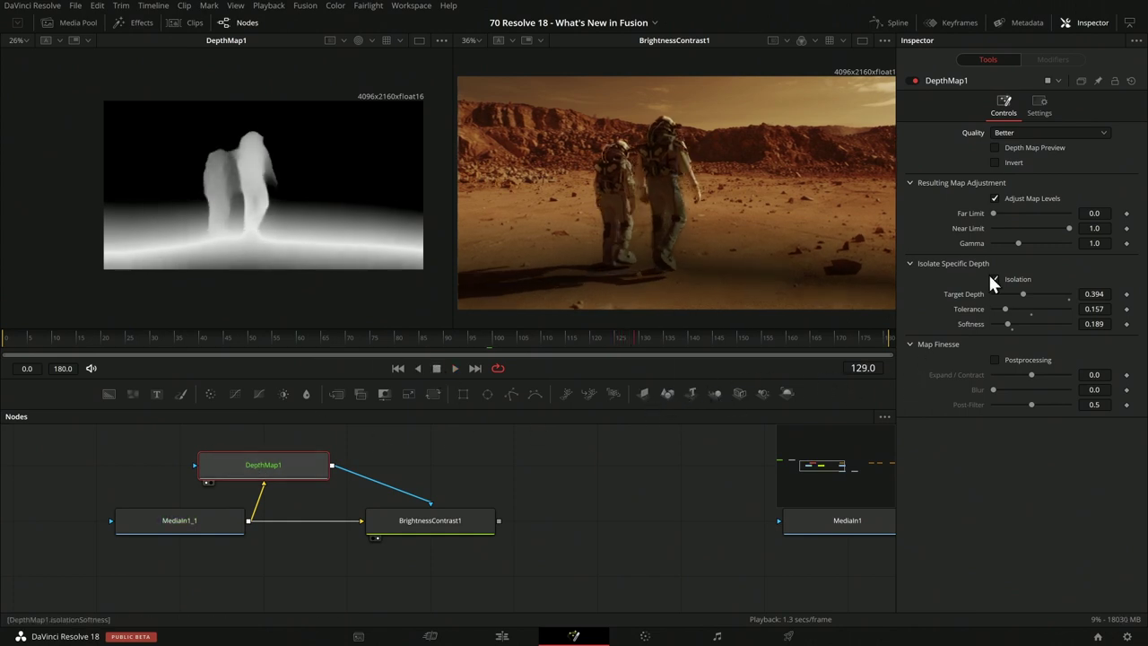
click(994, 199)
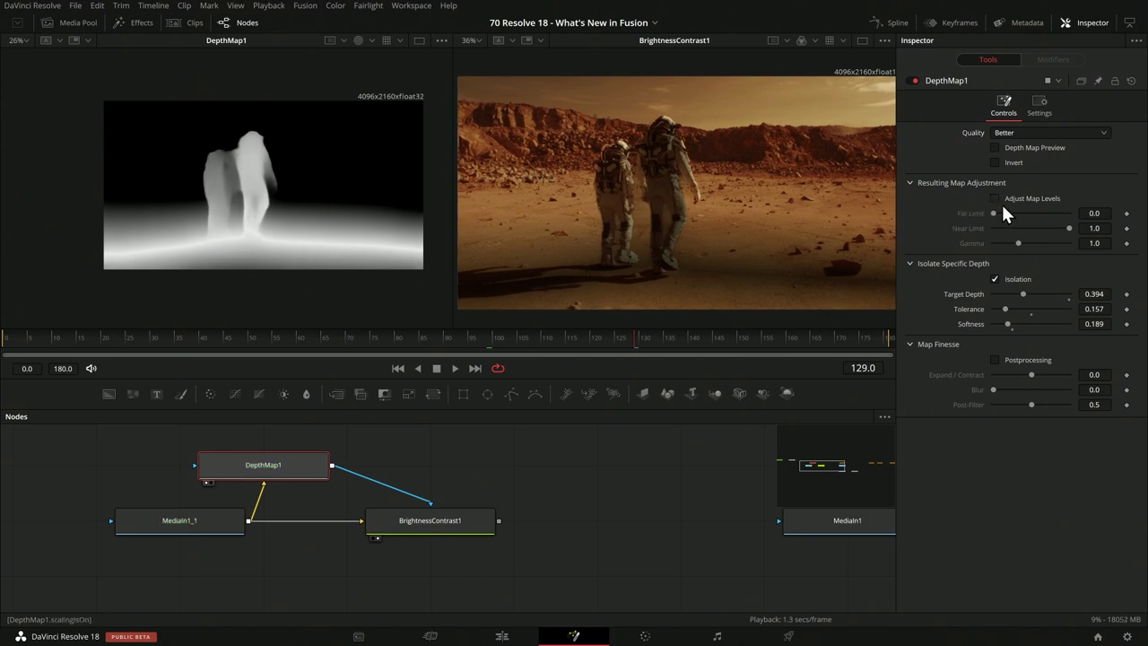
click(995, 279)
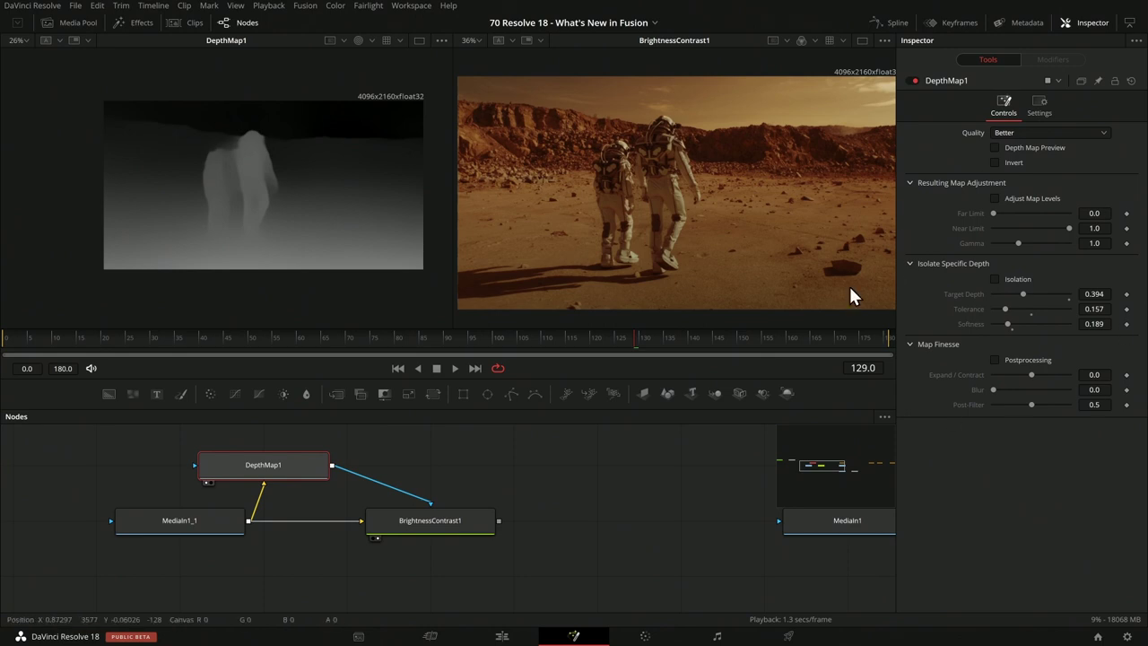
Pre-render a disk cache of DepthMap1 to S:\tmp\Fusion Cache\DepthMap0000.raw with Enable Cache on.
right_click(241, 467)
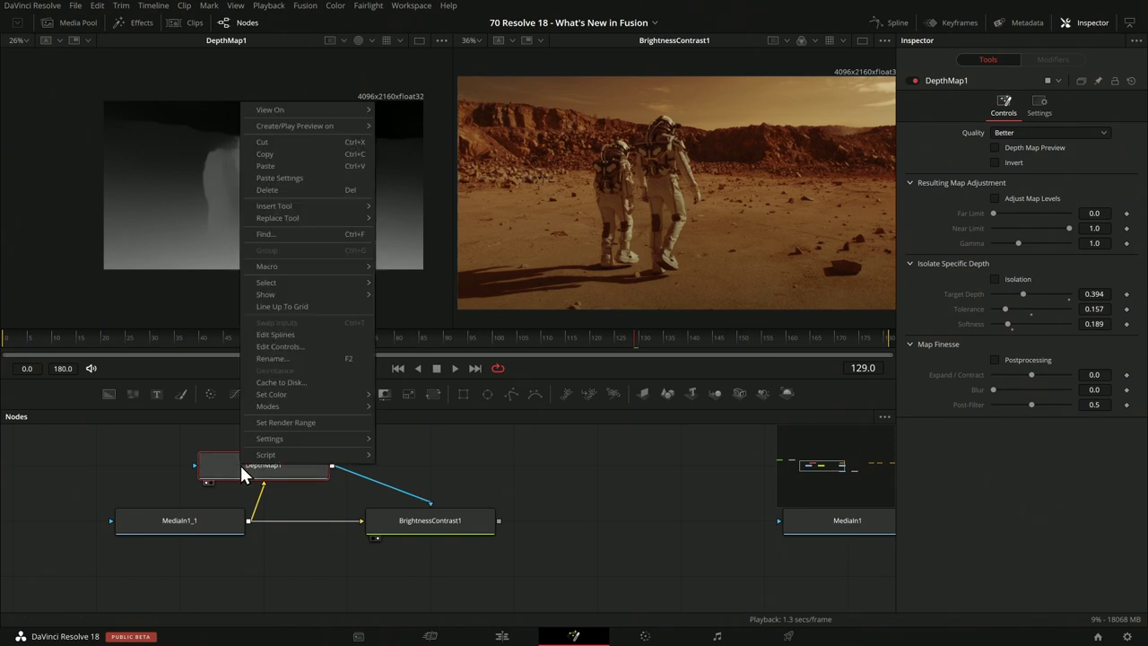
click(305, 382)
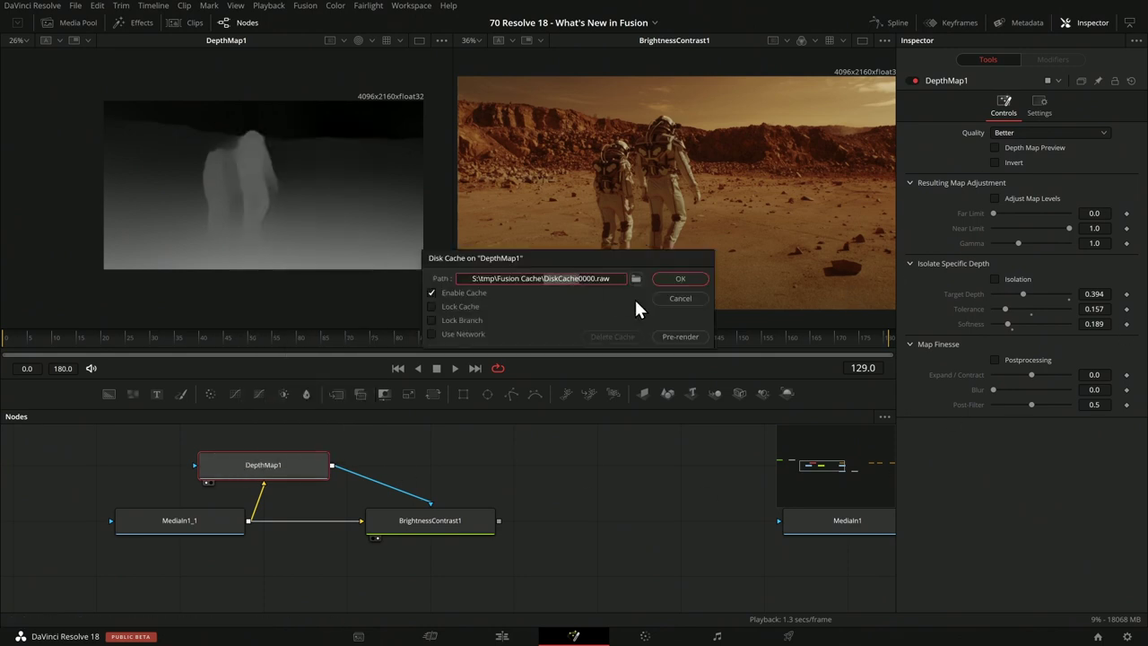
text(DepthM)
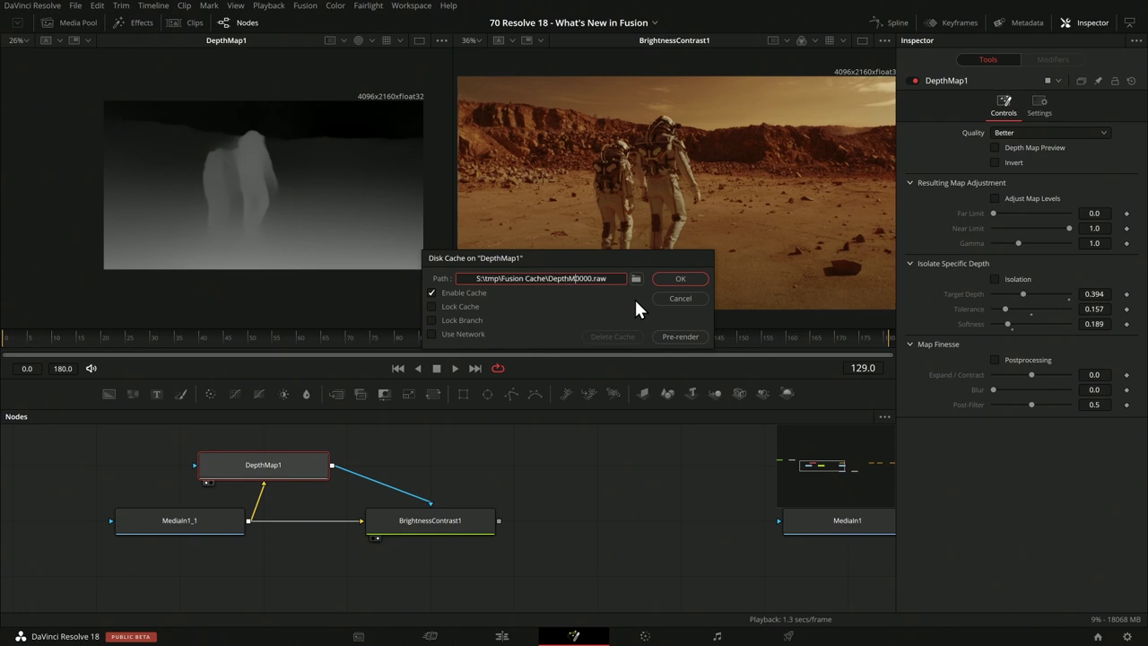
text(ap)
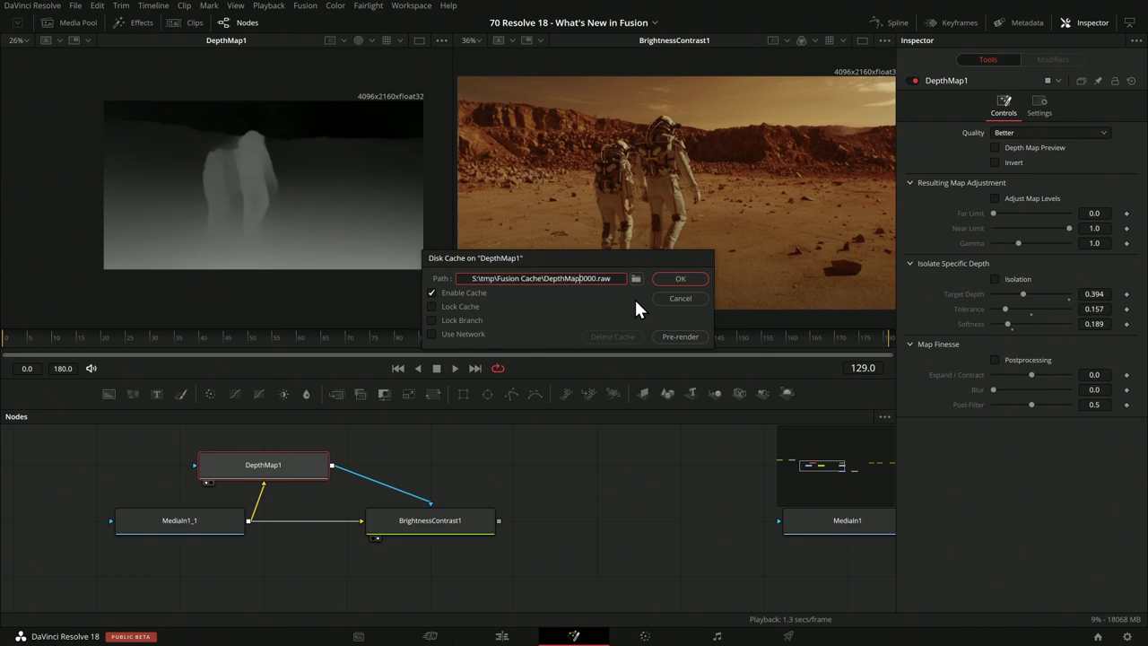
click(679, 337)
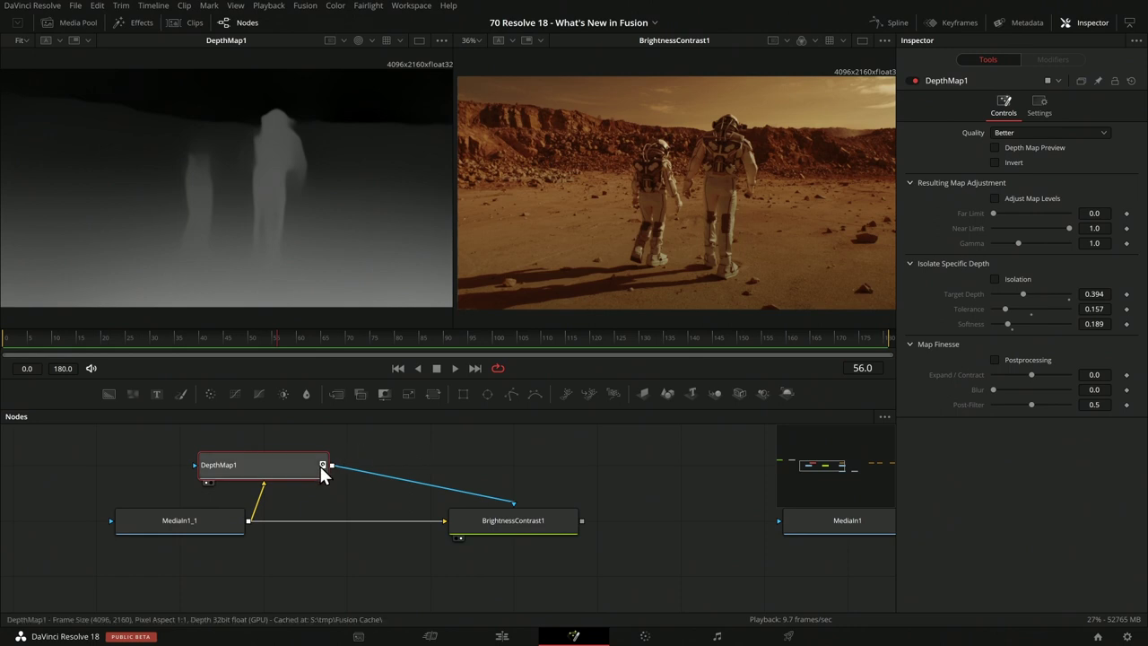
Review playback of the cached depth map from near the clip's start and at around frame 61.
mouse_move(316, 464)
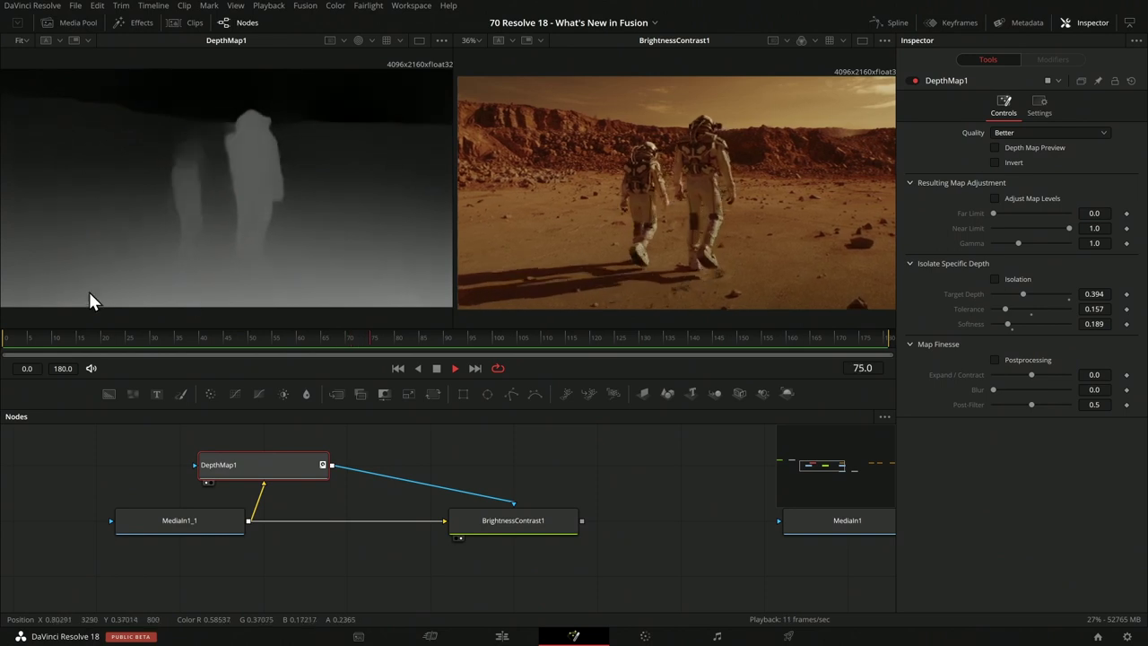
click(18, 344)
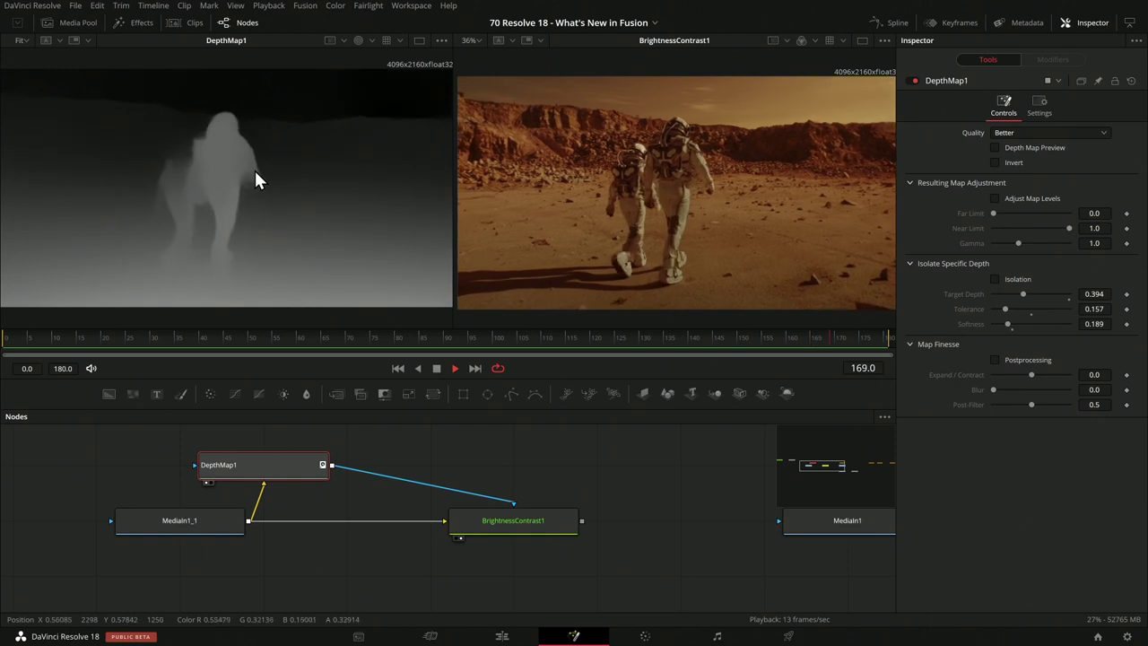
click(303, 333)
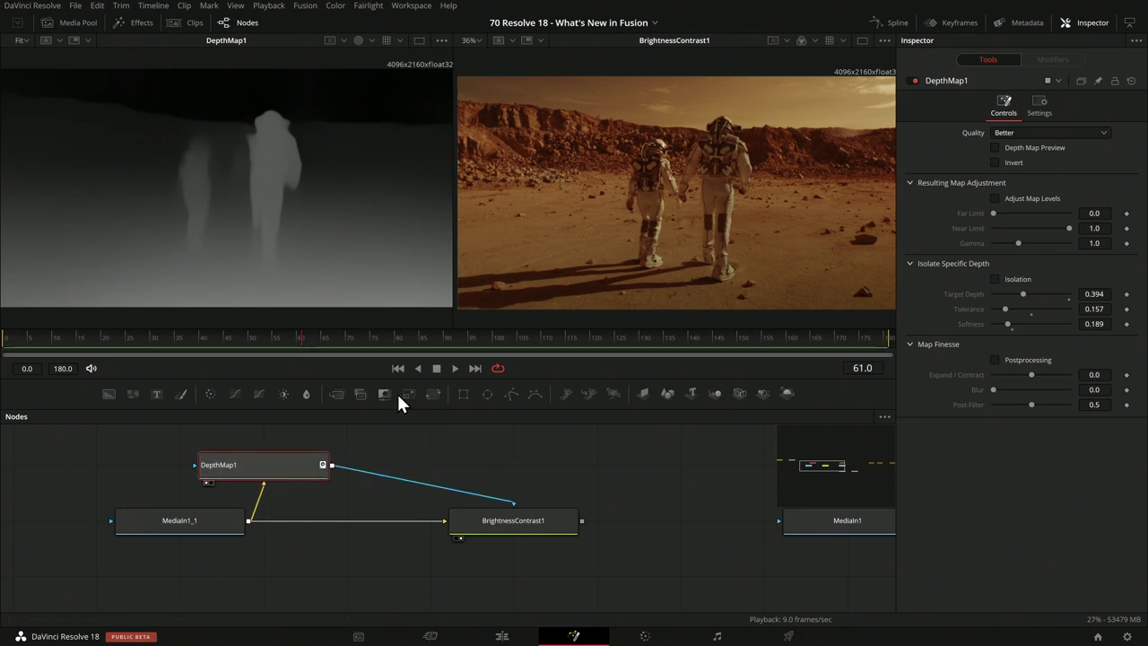
Insert a Matte Control node between DepthMap1 and BrightnessContrast1, and compare its alpha side by side with DepthMap1's.
drag(384, 392, 422, 467)
key(1)
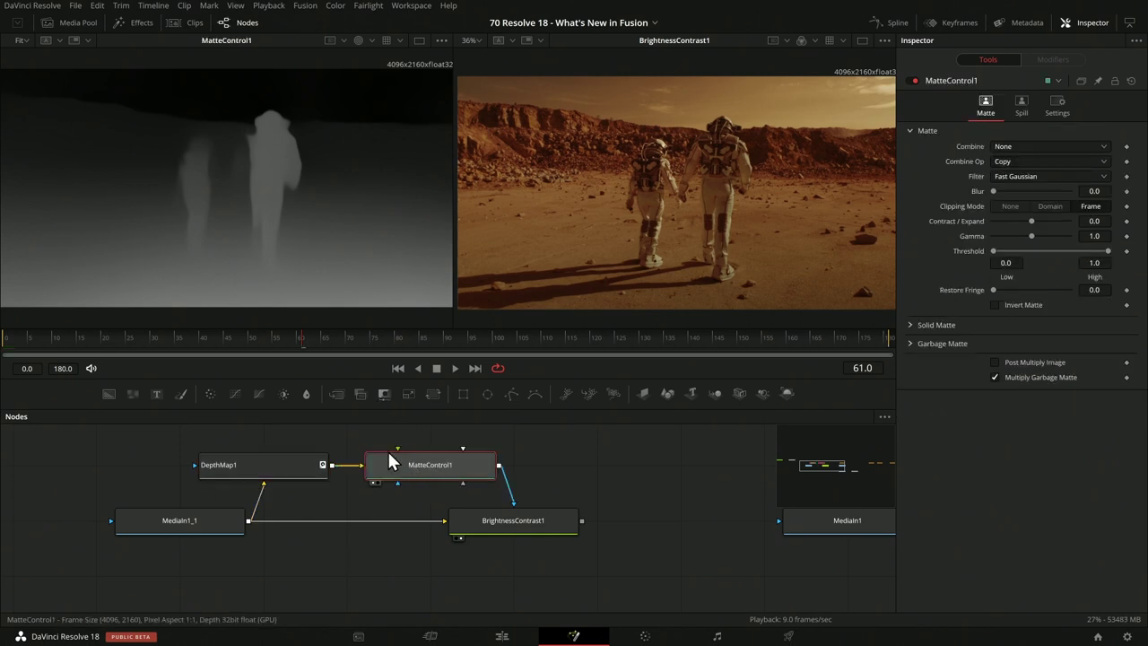
key(2)
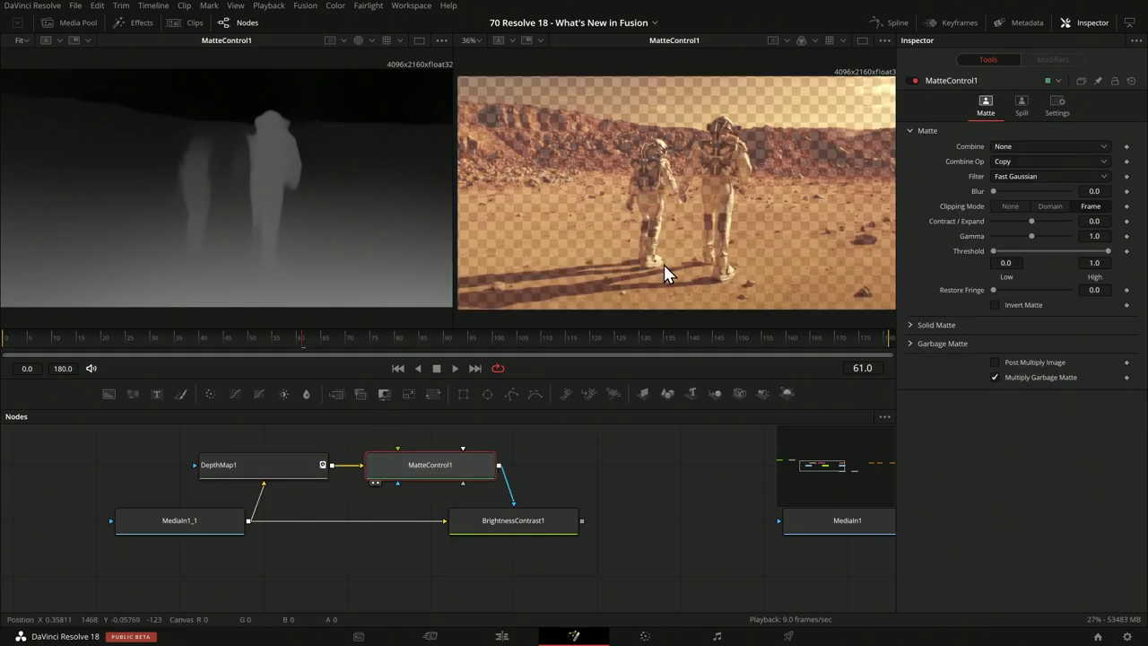
key(a)
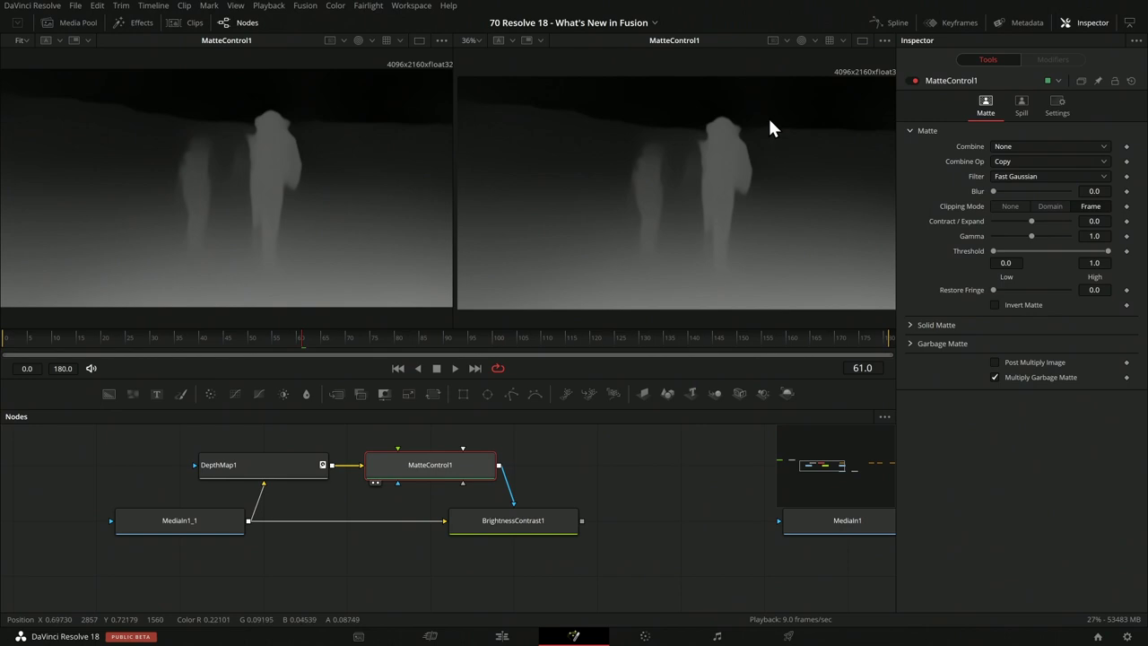
click(302, 463)
key(1)
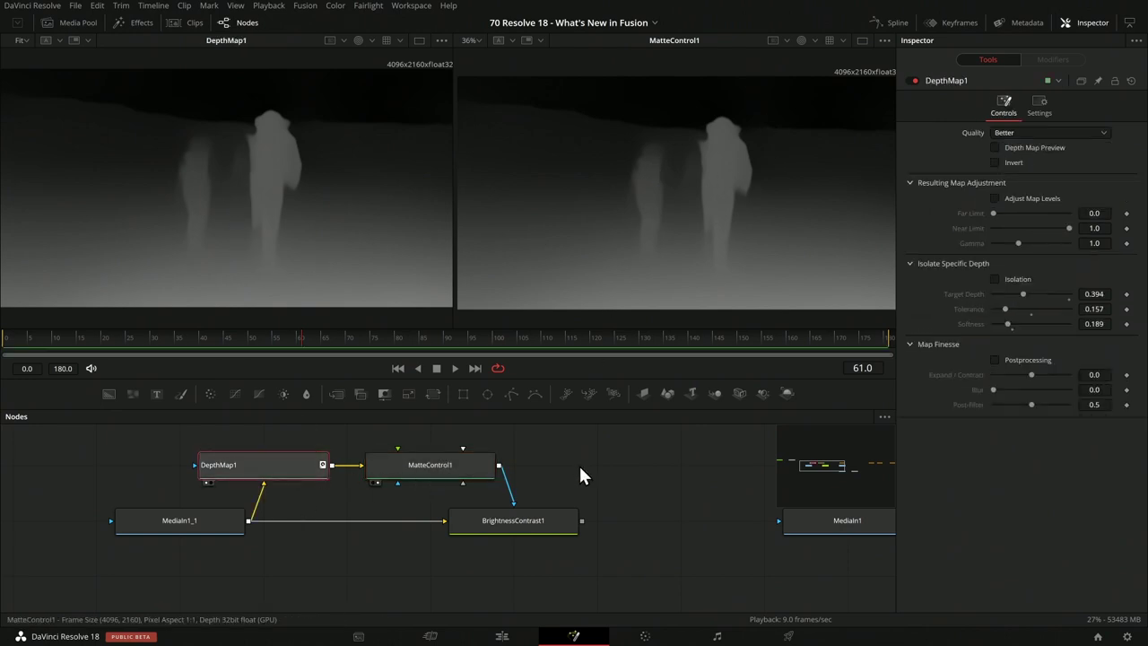
Lock the cached DepthMap1 node against changes.
click(431, 465)
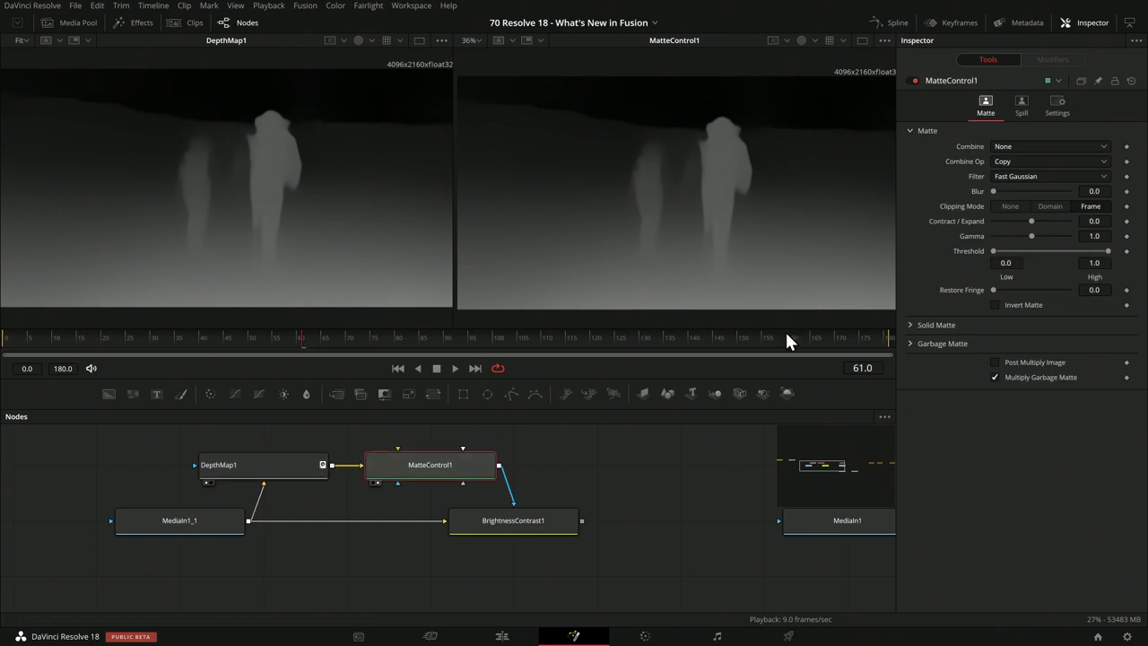
click(324, 462)
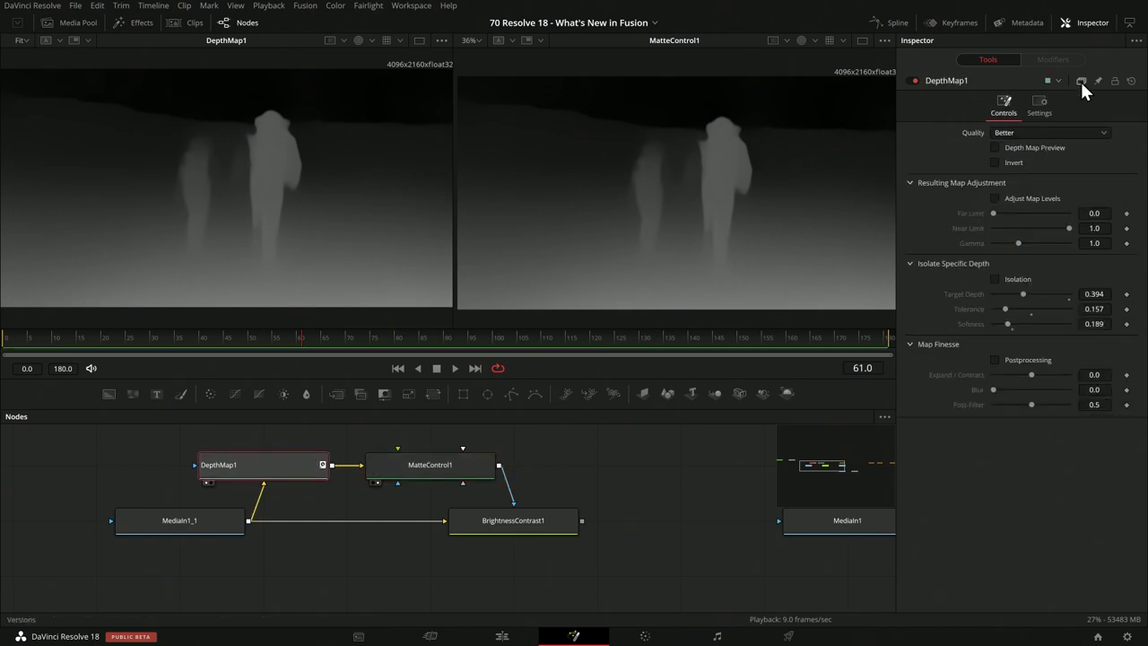
click(1115, 81)
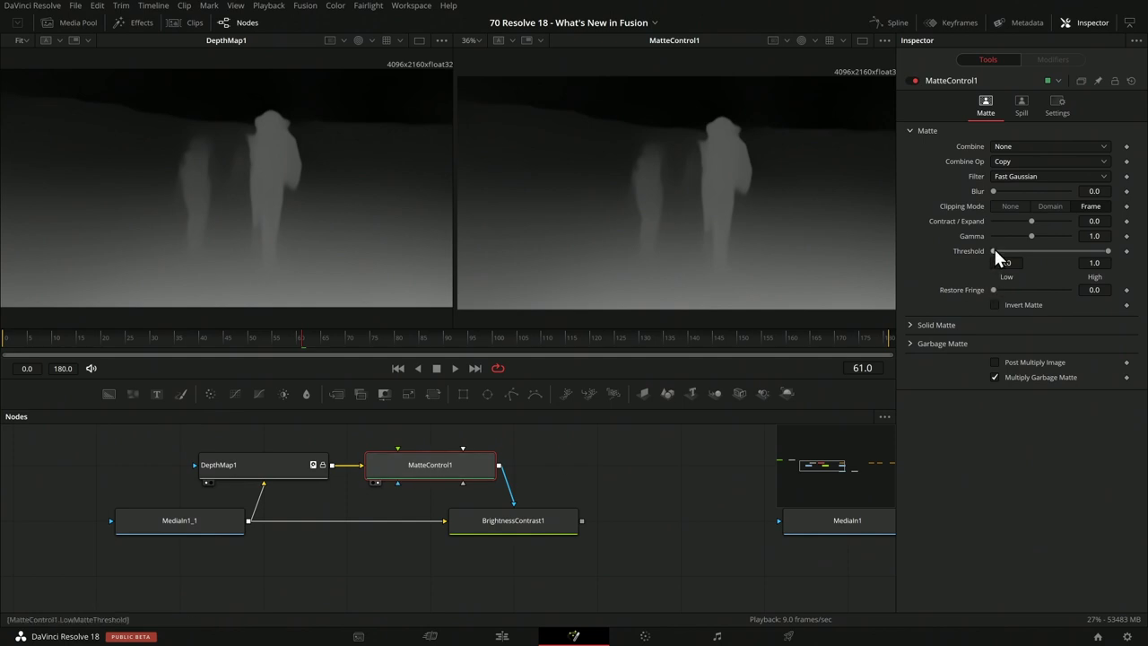
Try adjusting MatteControl1's Threshold and Gamma, returning Threshold to 0.0 and 1.0 and Gamma to 1.0.
mouse_move(992, 252)
mouse_down()
mouse_move(1023, 252)
mouse_move(975, 248)
mouse_up()
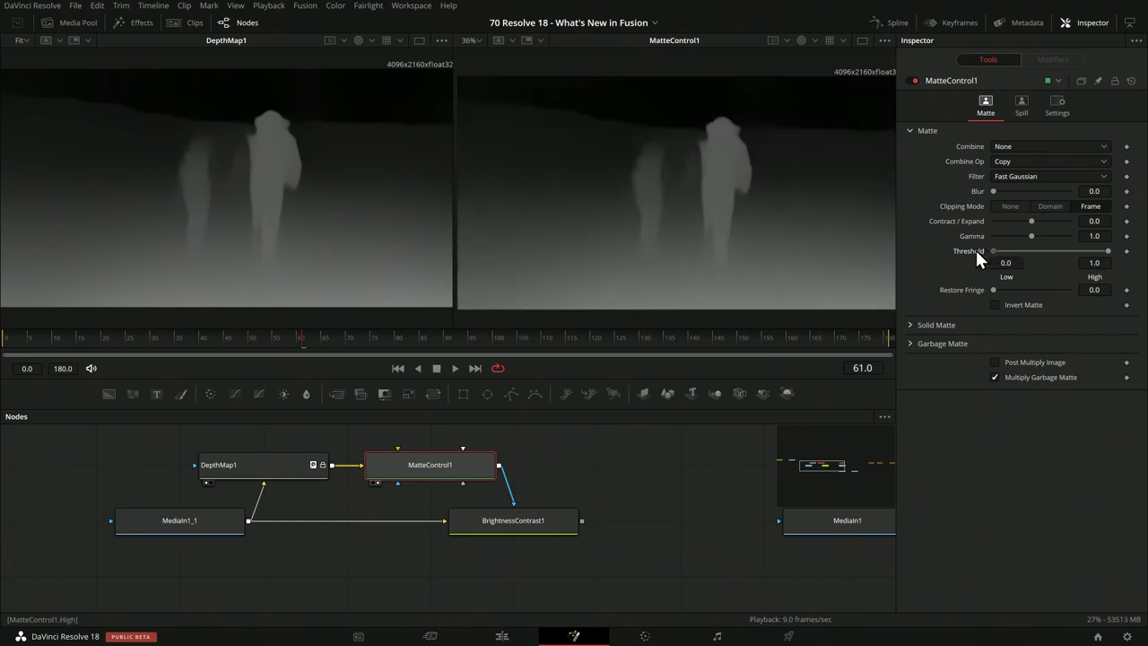
mouse_move(1106, 252)
mouse_down()
mouse_move(1042, 253)
mouse_move(1116, 258)
mouse_up()
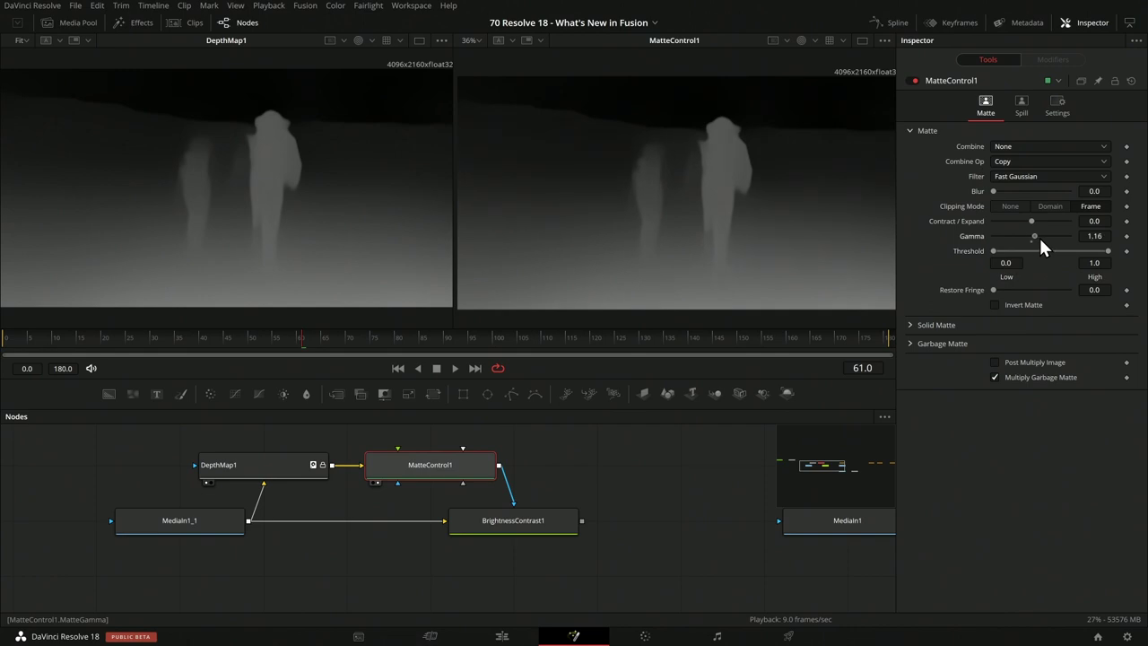
mouse_move(1039, 235)
mouse_down()
mouse_move(1060, 237)
mouse_move(1005, 239)
mouse_move(1032, 240)
mouse_up()
click(320, 459)
Try MatteControl1's Contract/Expand at 0.46 and its Blur, returning both to 0.0.
mouse_move(1033, 222)
mouse_down()
mouse_move(1060, 220)
mouse_move(1049, 219)
mouse_up()
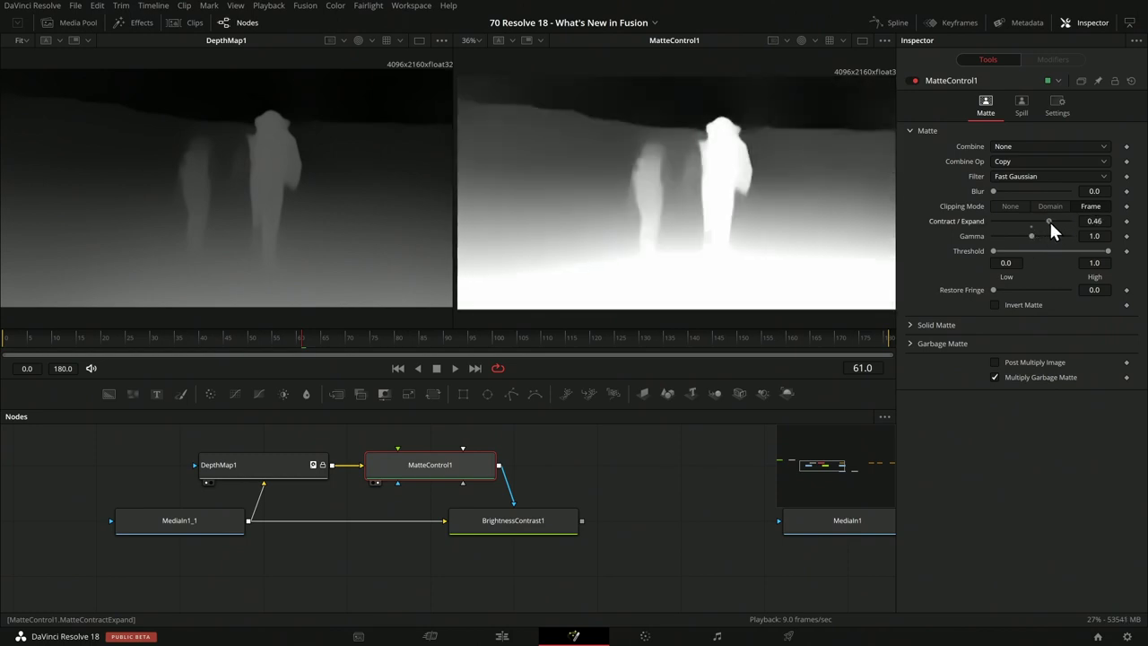
click(1032, 224)
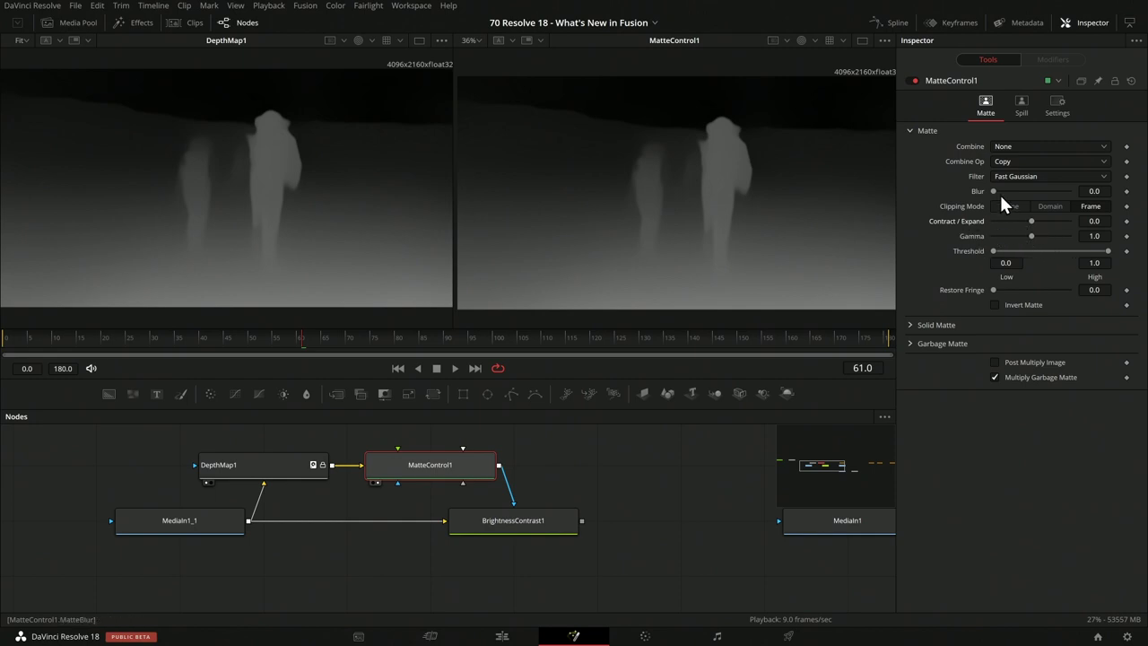
mouse_move(999, 190)
mouse_down()
mouse_move(1034, 192)
mouse_move(982, 183)
mouse_up()
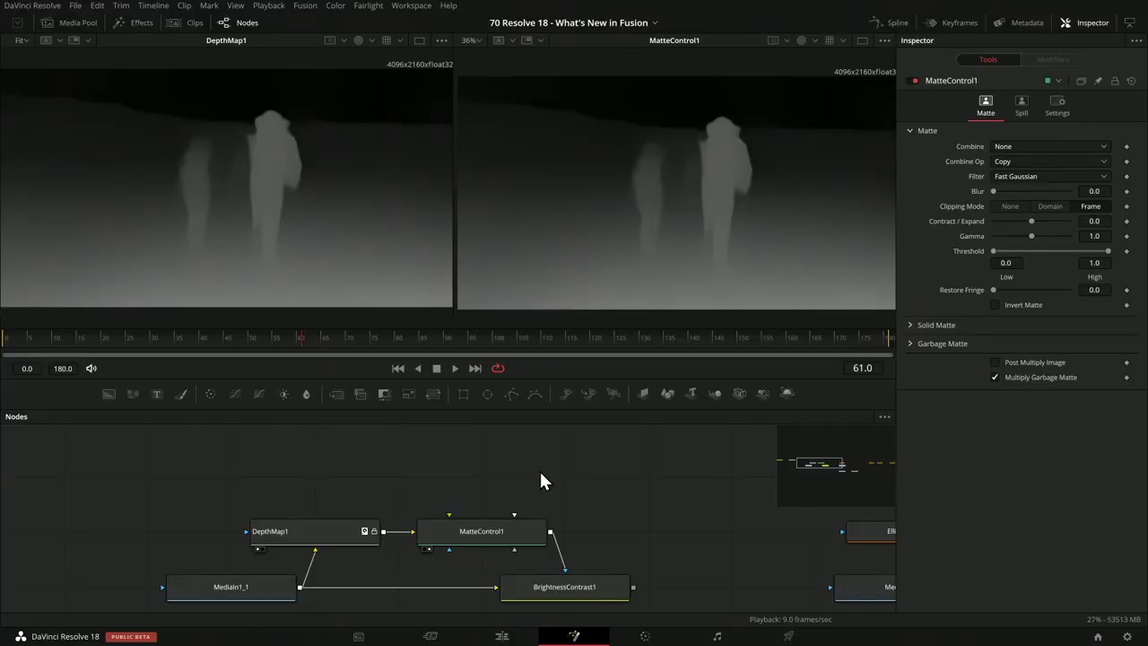
Add a Custom Tool node above MatteControl1 and connect DepthMap1's output to its input.
key(shift+space)
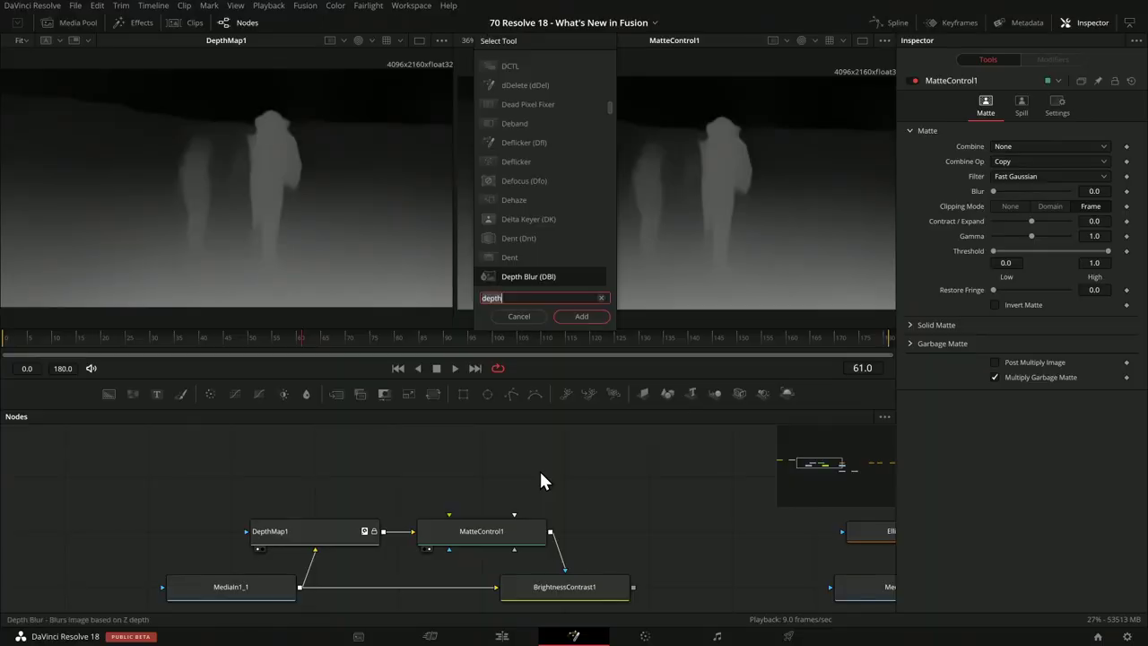
text(custom)
key(Down)
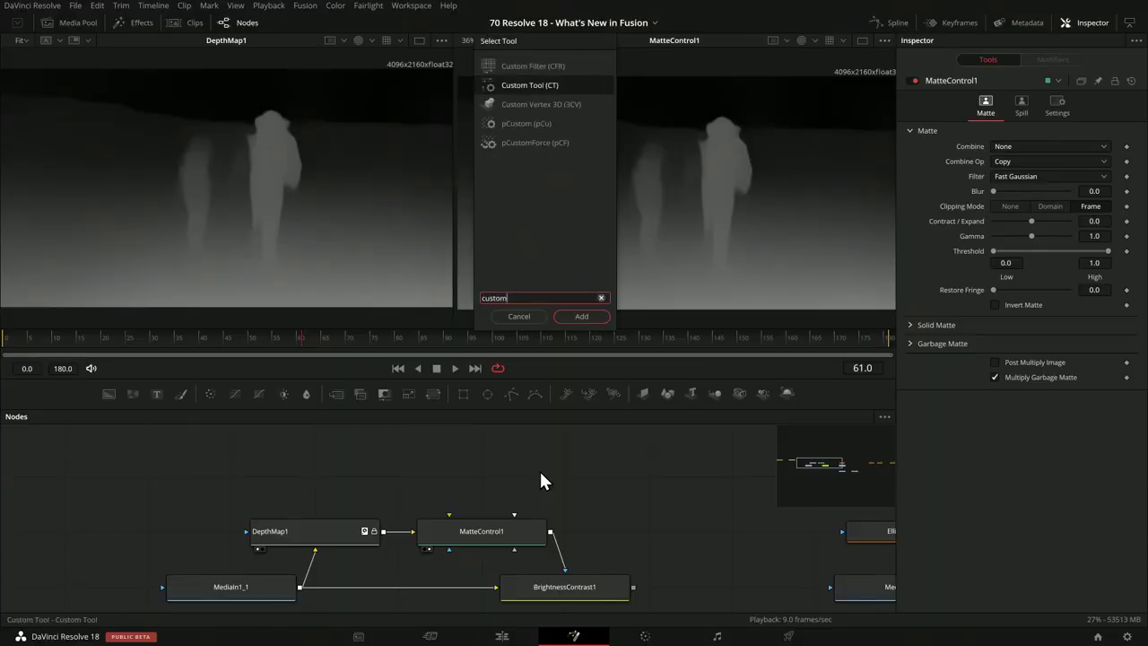
key(Return)
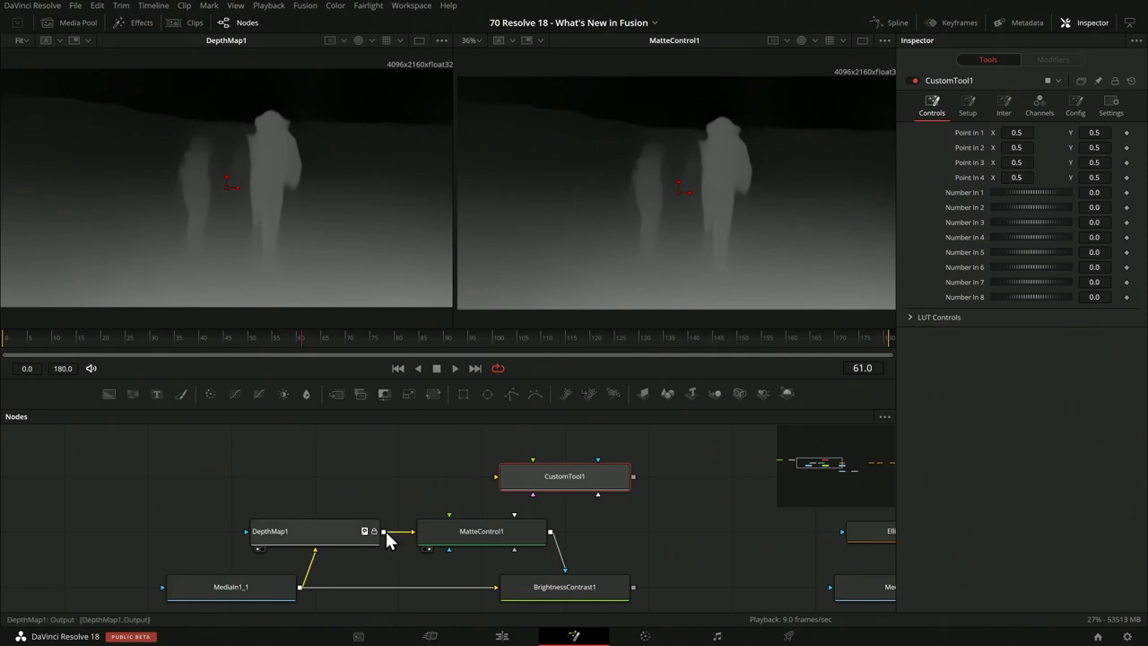
drag(384, 532, 481, 475)
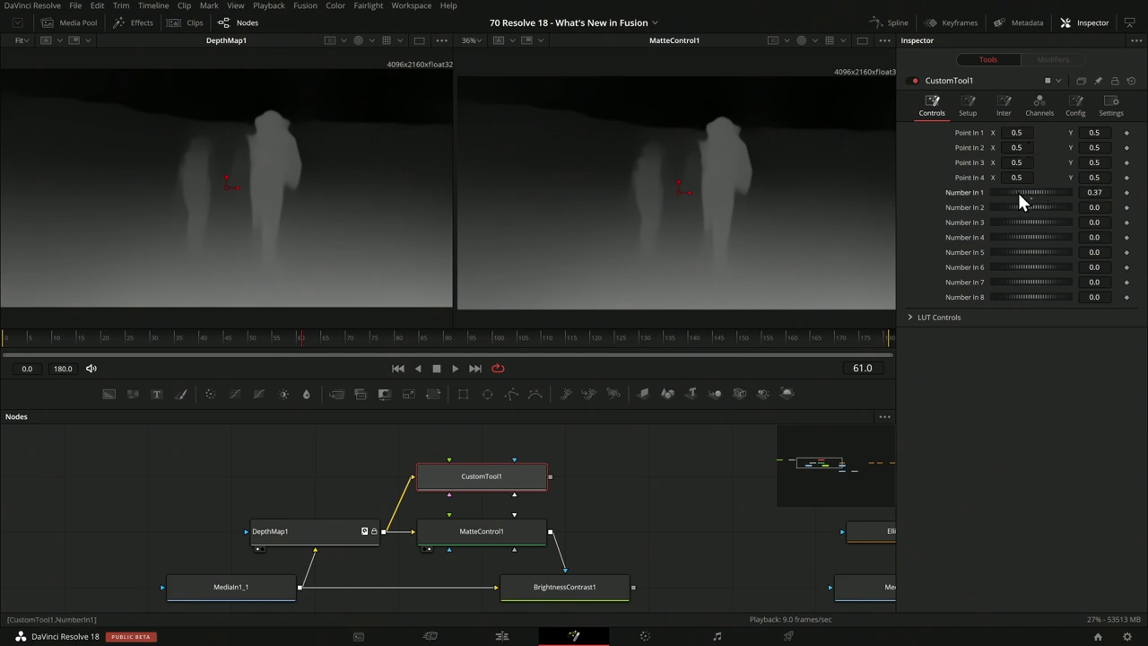
Rename CustomTool1's first number control to "depth" and return to the node's main controls.
click(1073, 102)
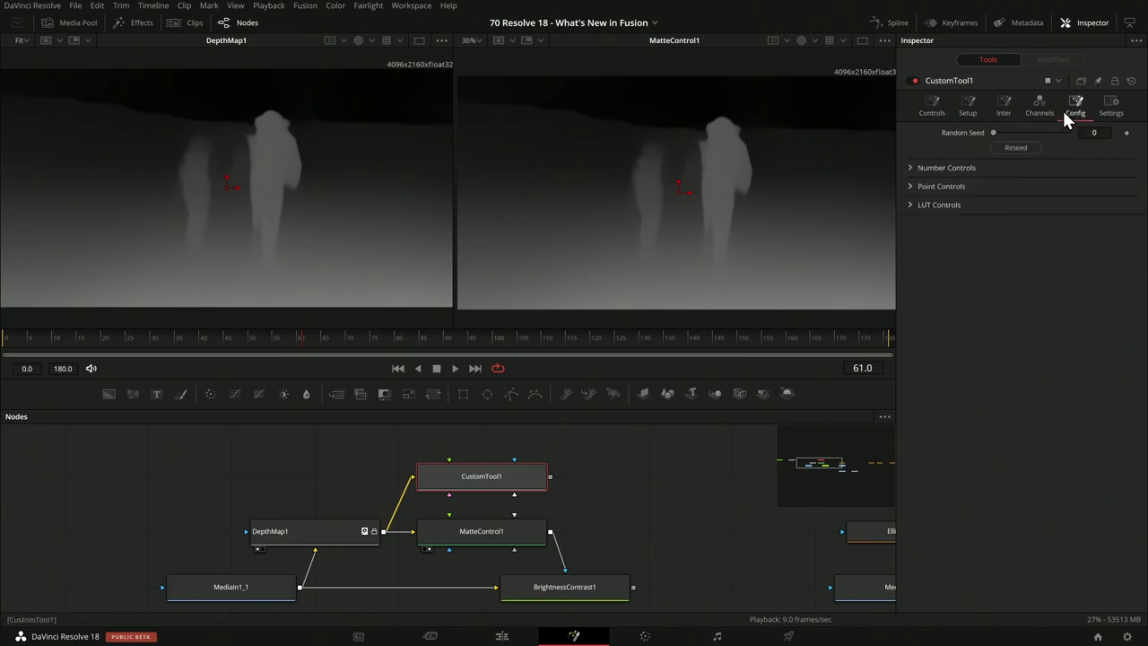
click(922, 168)
click(1014, 198)
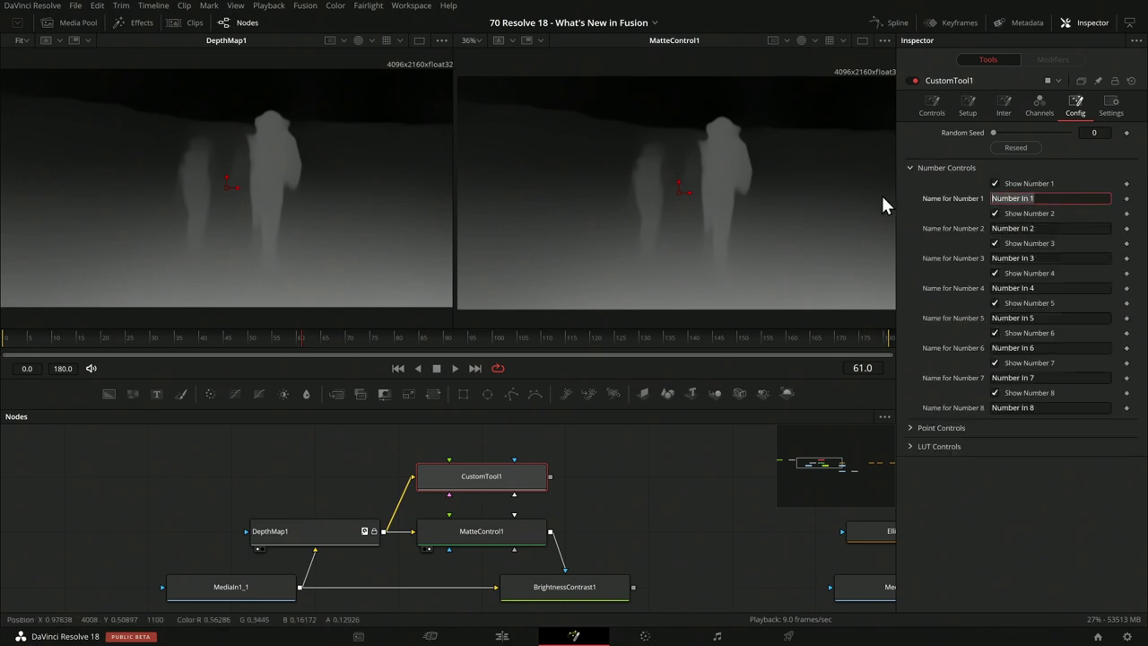
text(depth)
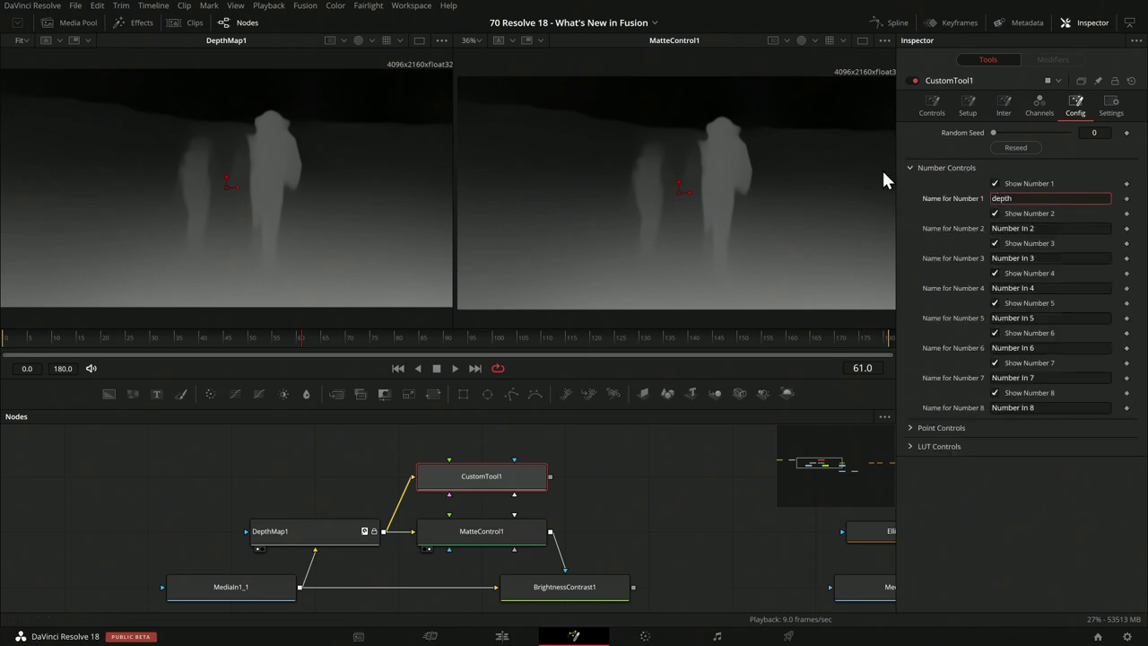
key(Return)
click(931, 106)
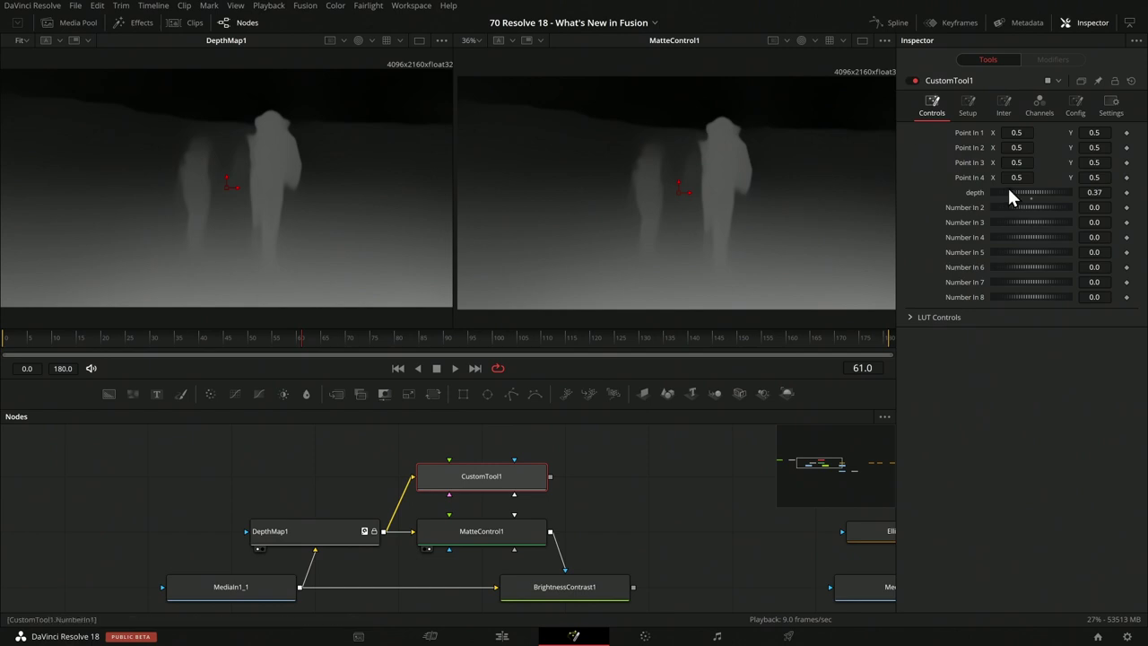
Review CustomTool1's intermediate and channel expressions, and set its depth control to 0.34.
click(1004, 106)
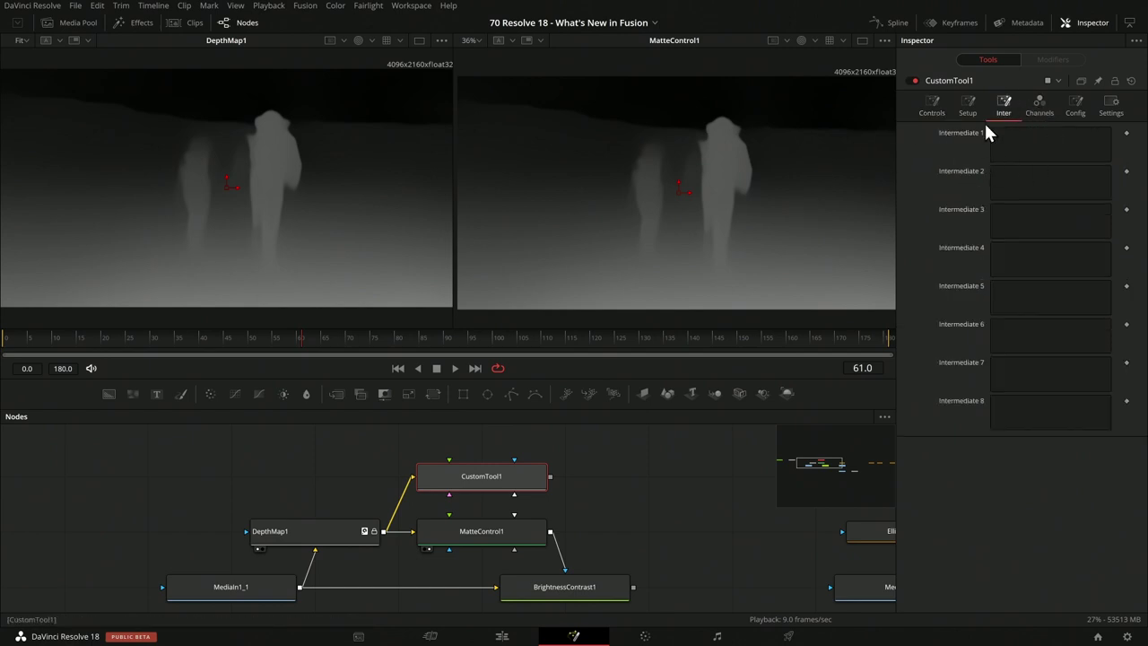
click(1040, 108)
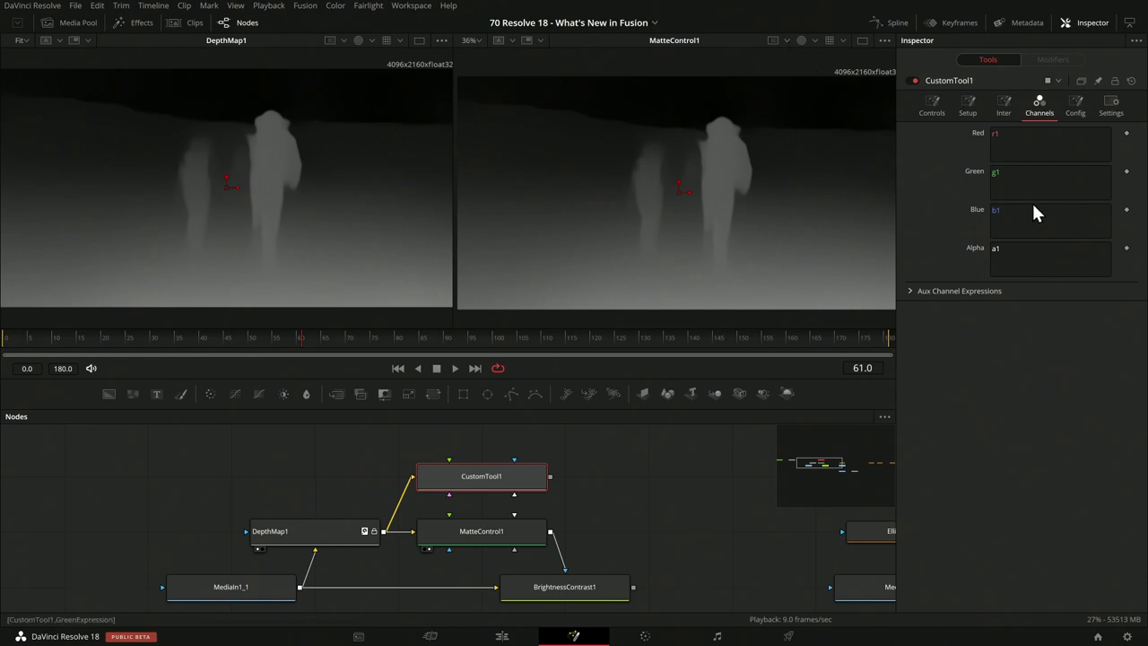
drag(1023, 262, 921, 247)
click(1046, 248)
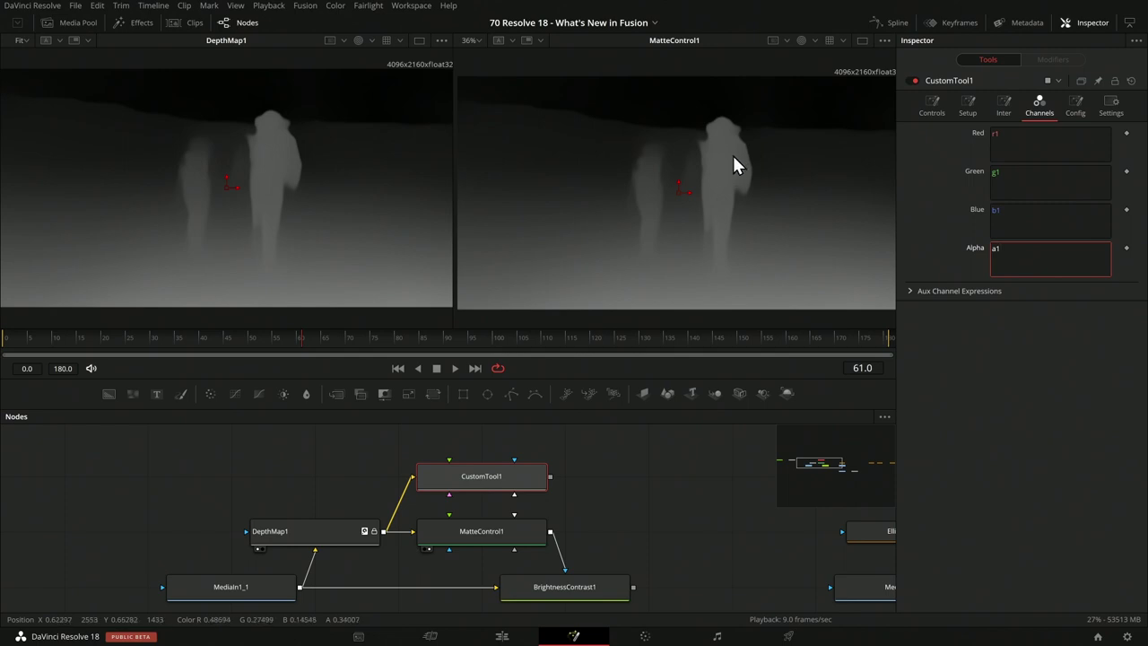
click(931, 106)
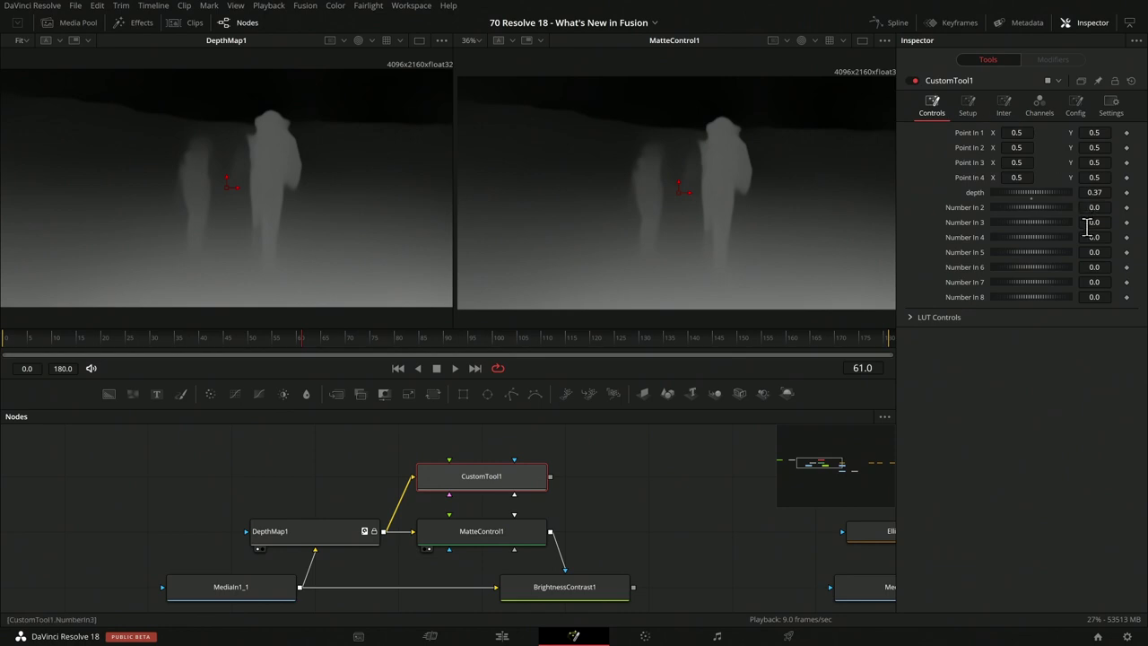
click(1110, 192)
key(Tab)
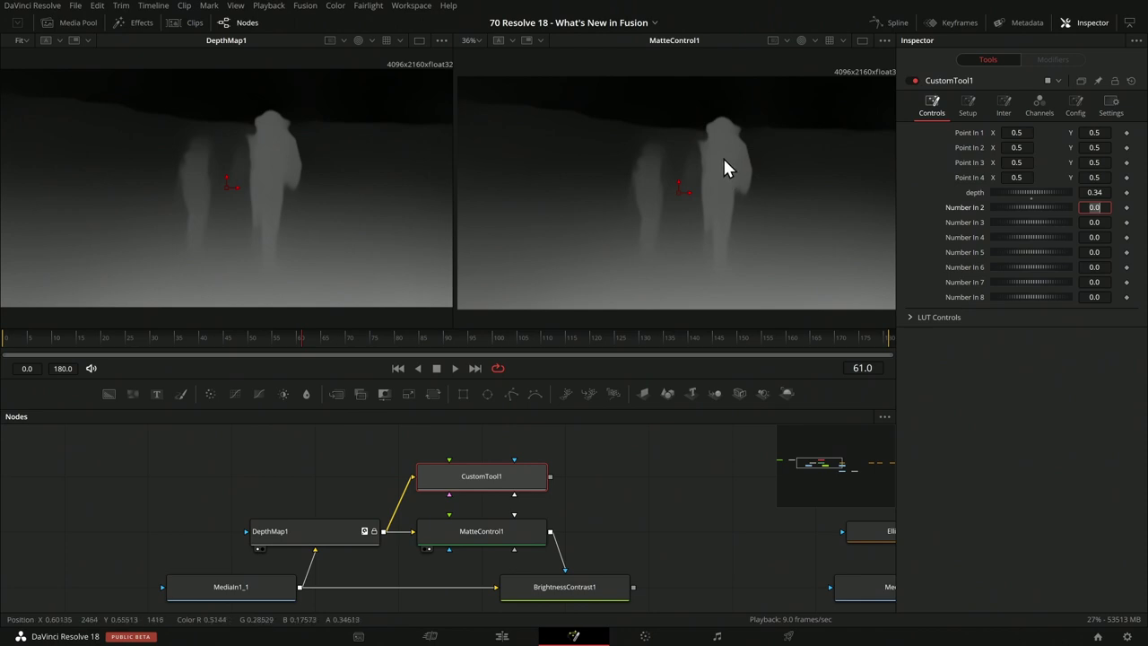
Set CustomTool1's Alpha expression to a1-n1 and show the node in the second viewer.
click(1040, 112)
click(1032, 249)
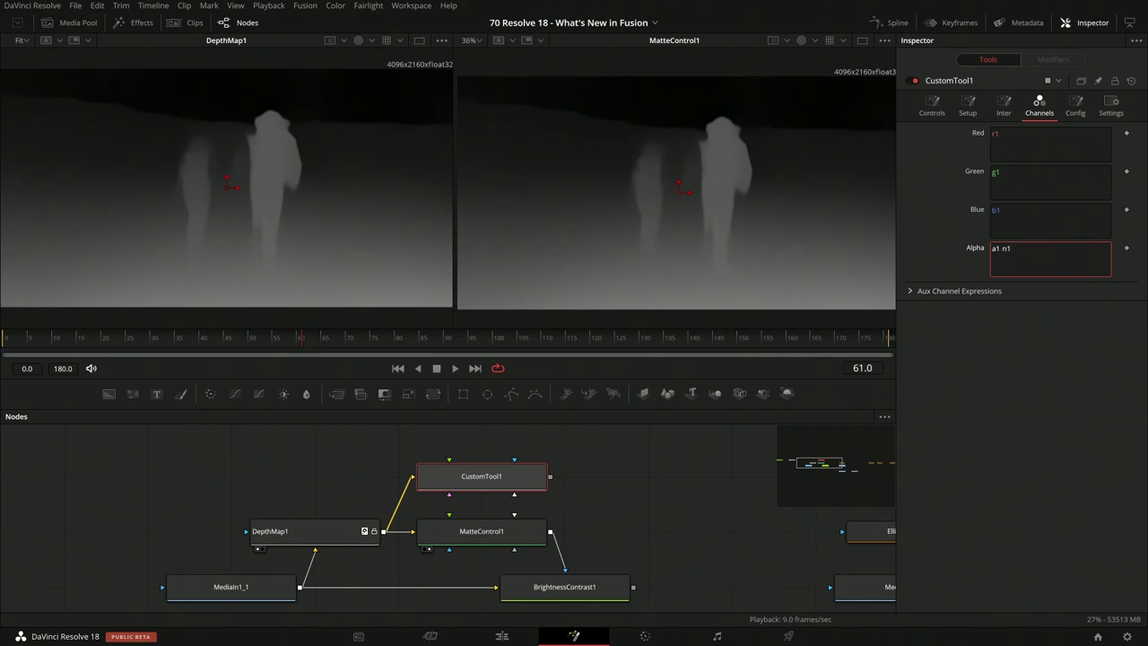
click(1043, 235)
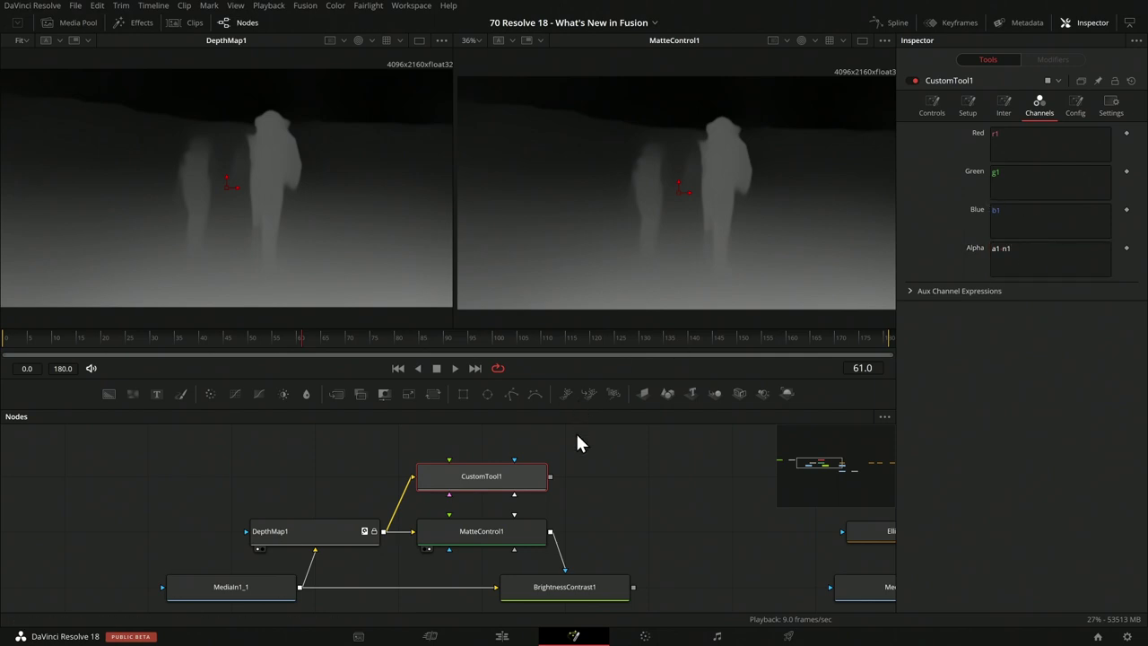
key(2)
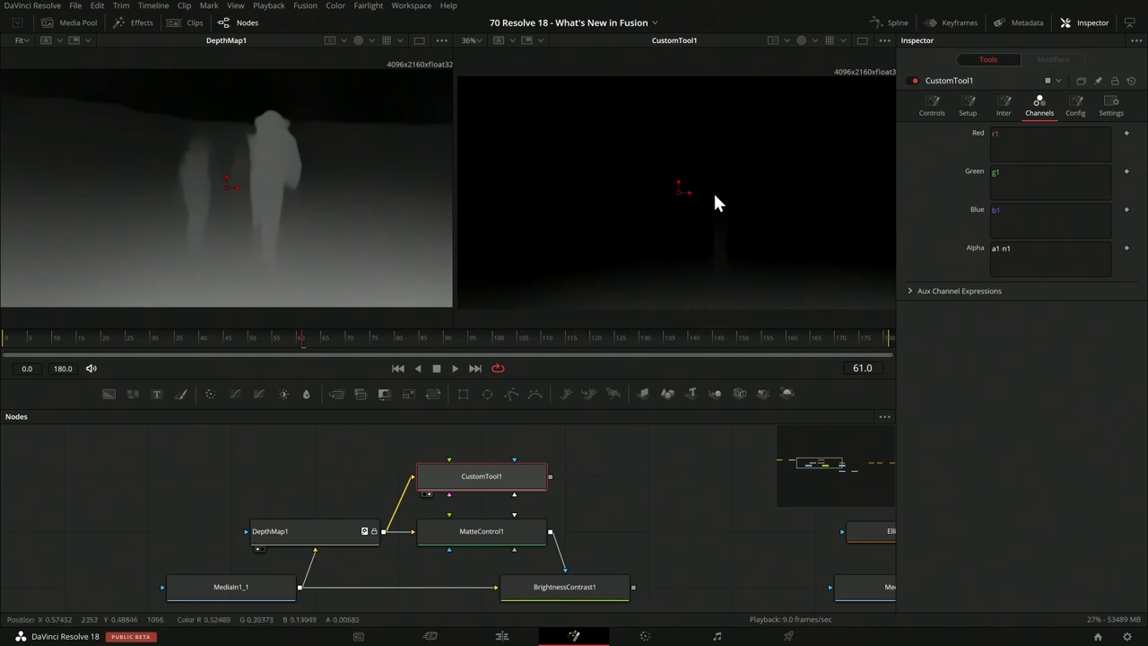
Wrap CustomTool1's Alpha expression in an absolute value and invert it, making it 1-abs(a1-n1).
click(1069, 253)
text())
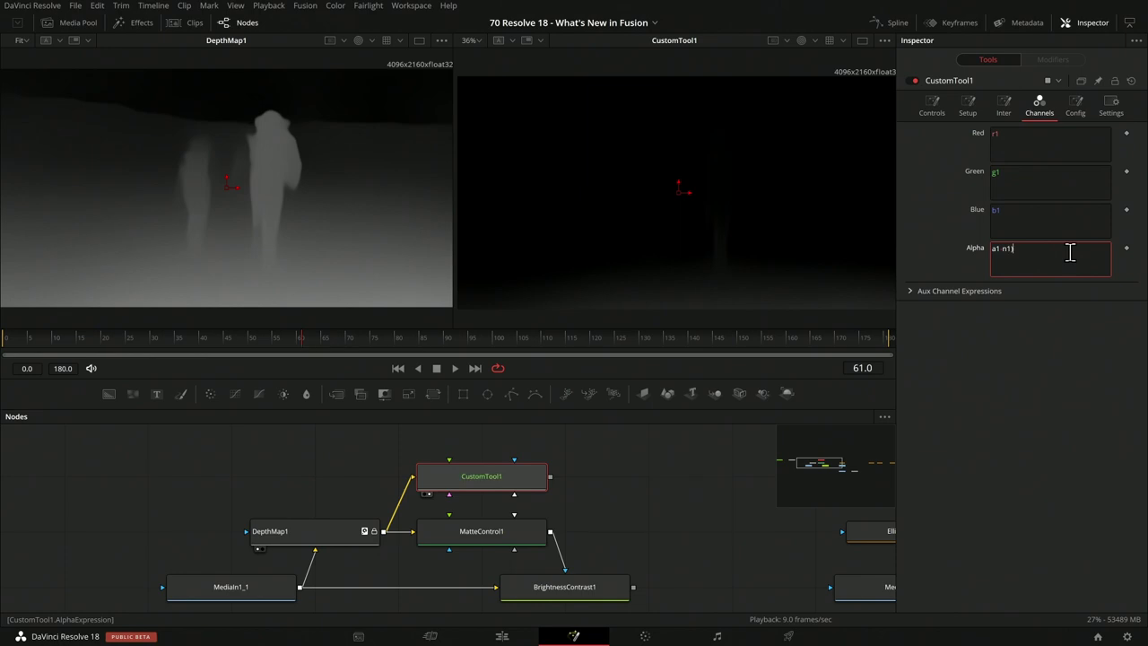
key(Left)
key(Left)
key(Left)
text(abs)
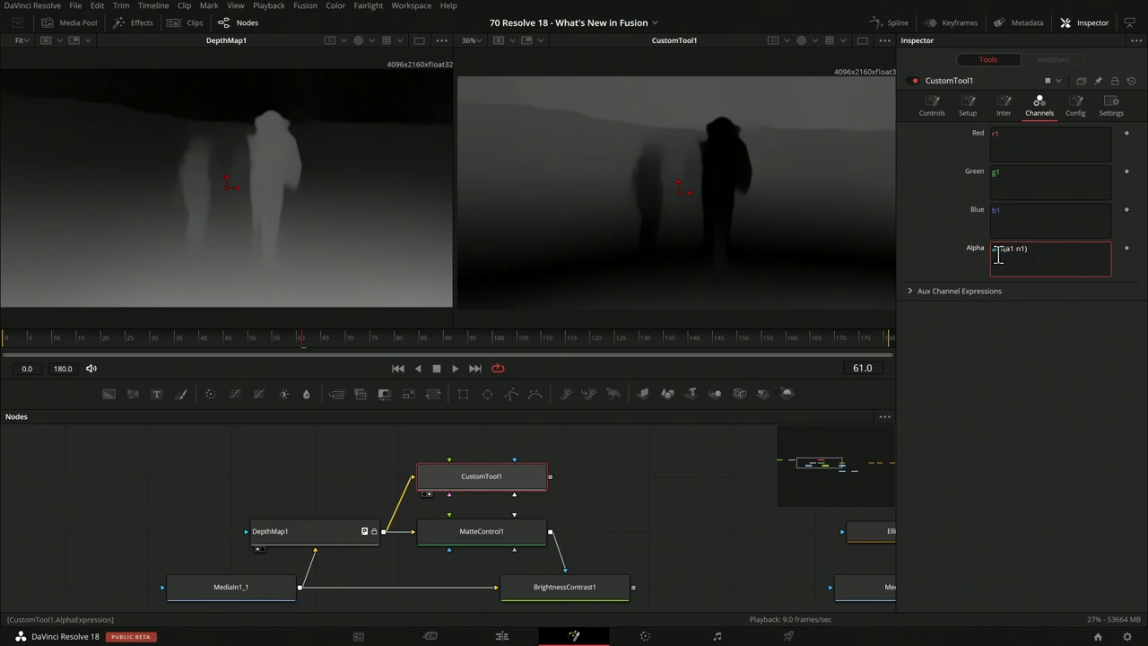
text(1-)
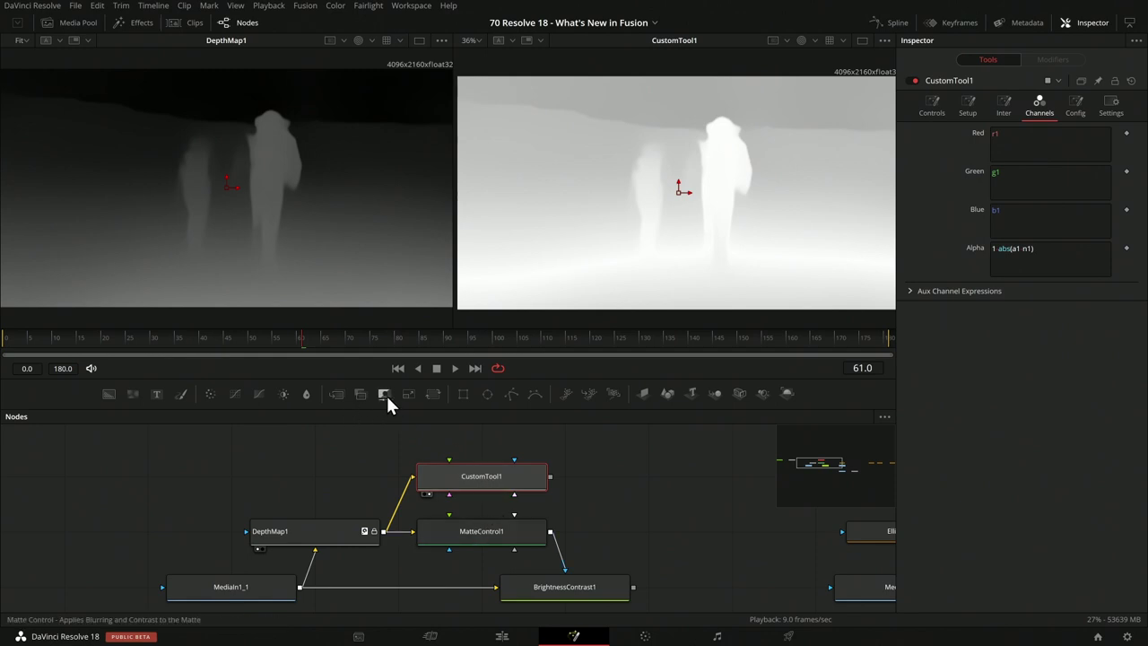
Add a Matte Control node after CustomTool1 with a low Threshold of 0.922, and set CustomTool1's depth to 0.326.
drag(574, 479, 610, 477)
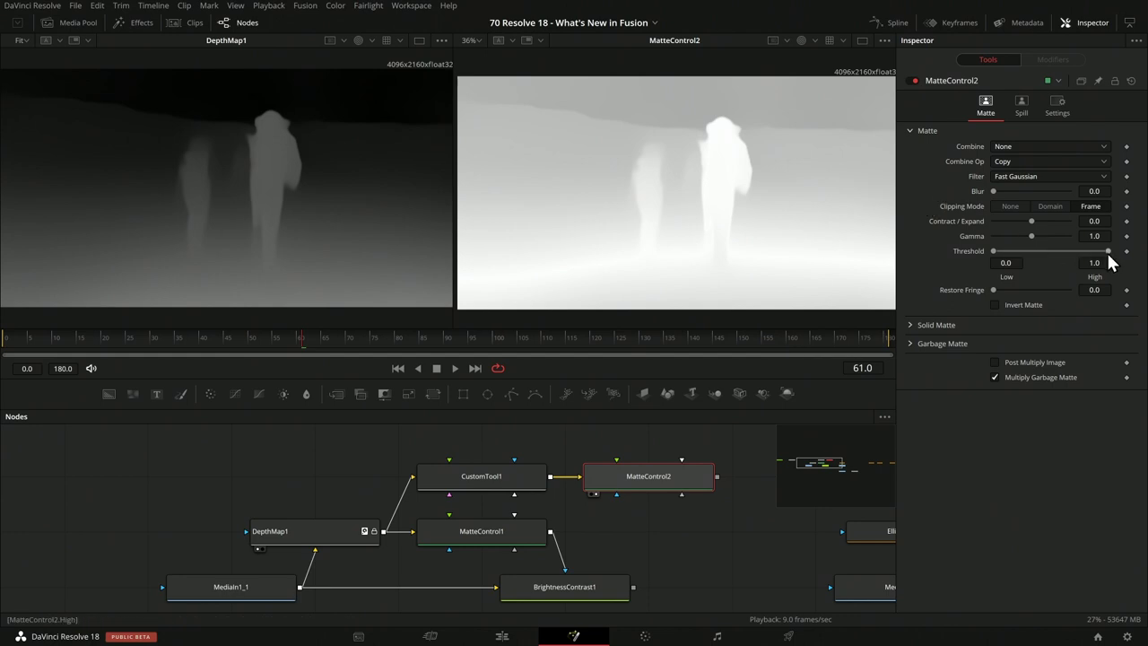
drag(993, 250, 1090, 241)
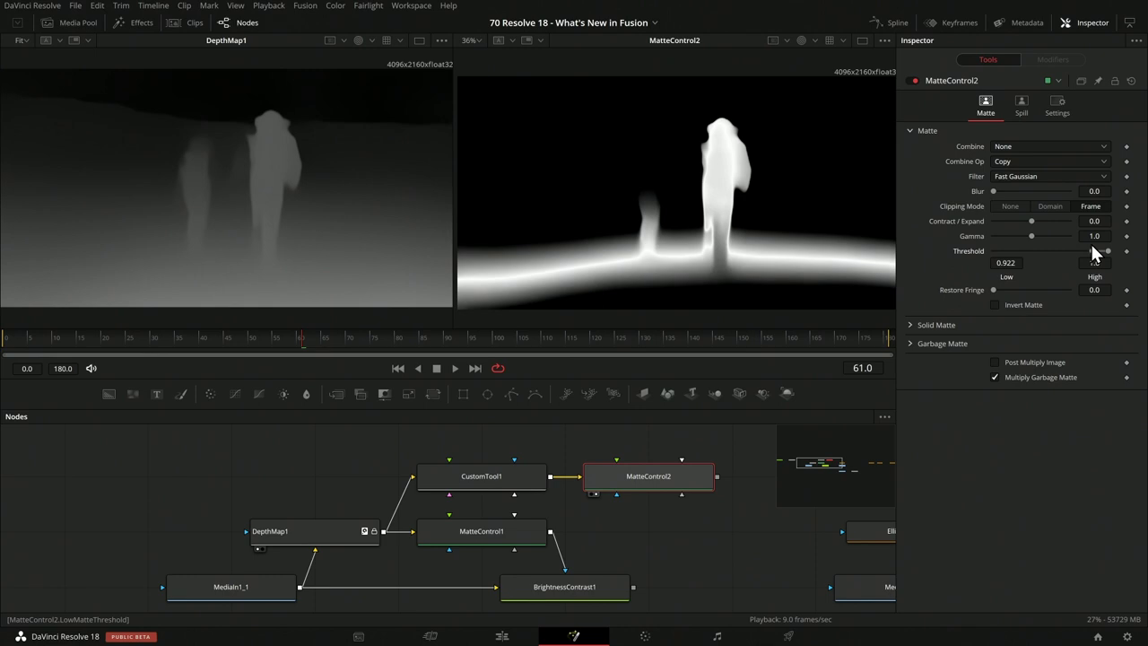
click(502, 486)
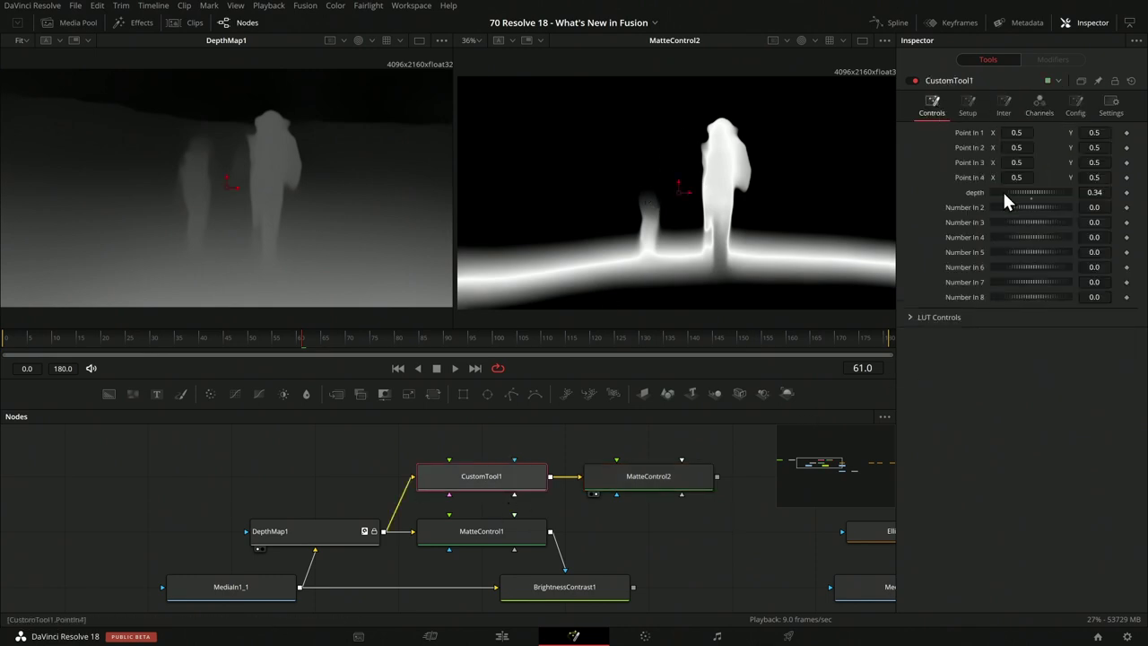
mouse_move(1046, 193)
mouse_down()
mouse_move(1027, 190)
mouse_move(1062, 188)
mouse_move(1036, 190)
mouse_move(1048, 197)
mouse_up()
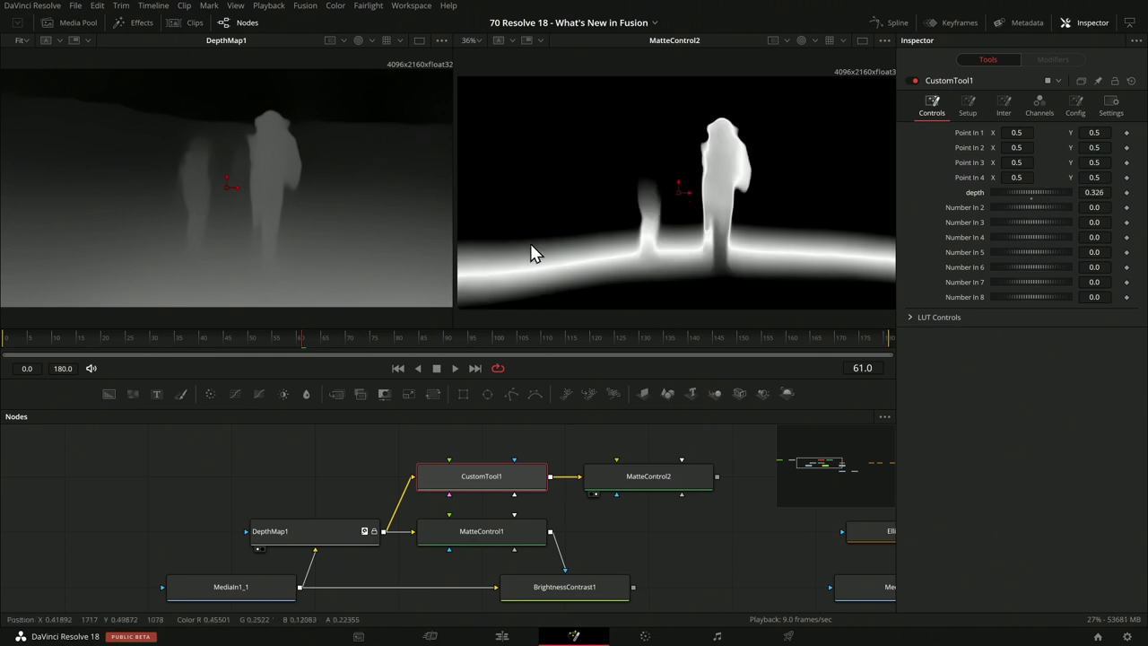
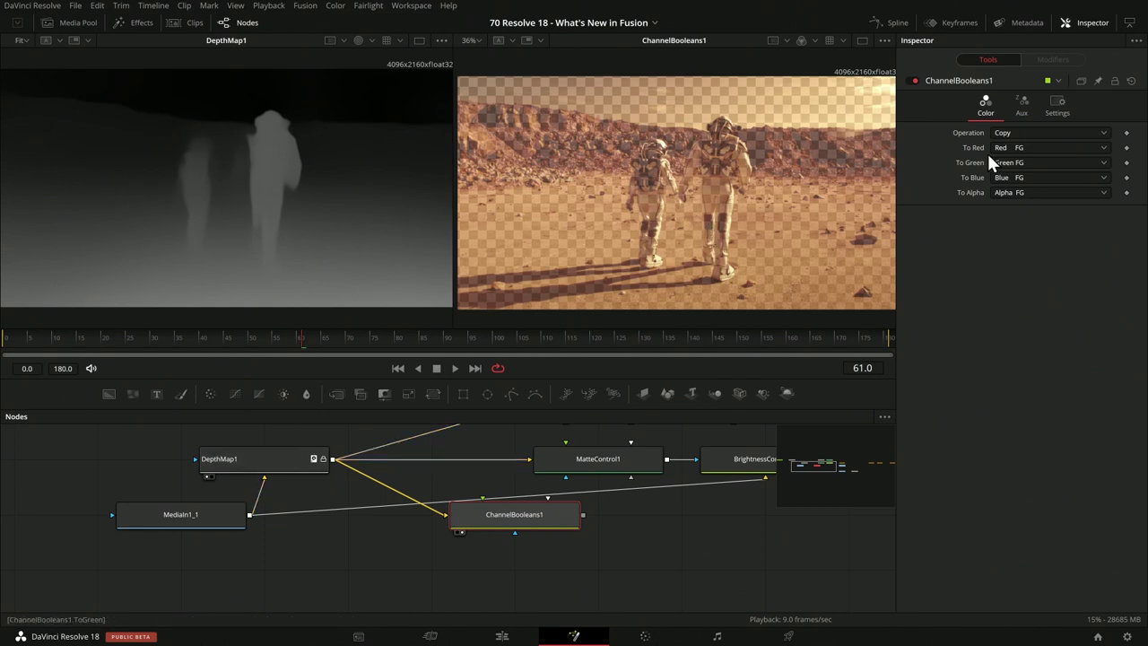
Set ChannelBooleans1's To Alpha to White and move the node further below MatteControl1.
click(1018, 192)
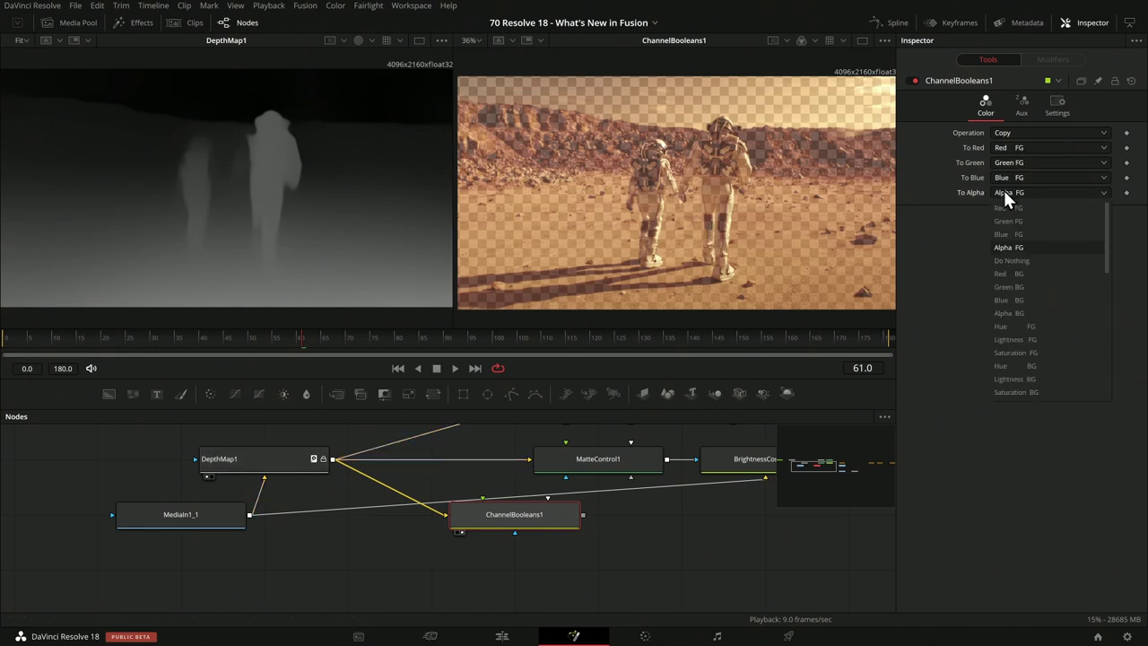
click(1004, 339)
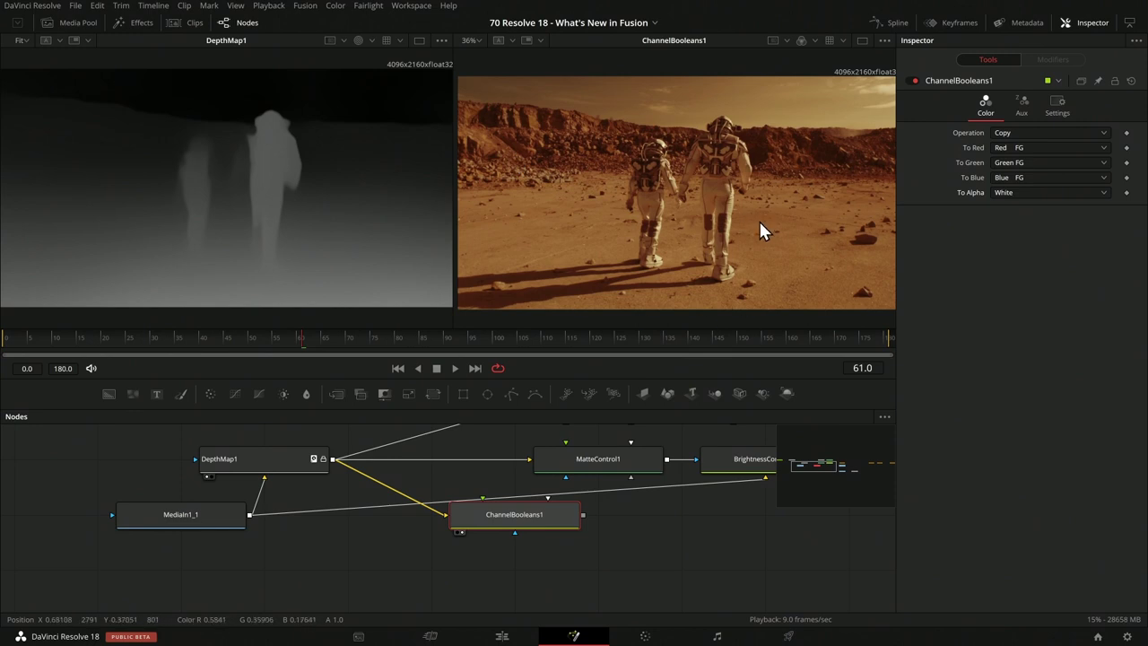
drag(505, 506, 504, 560)
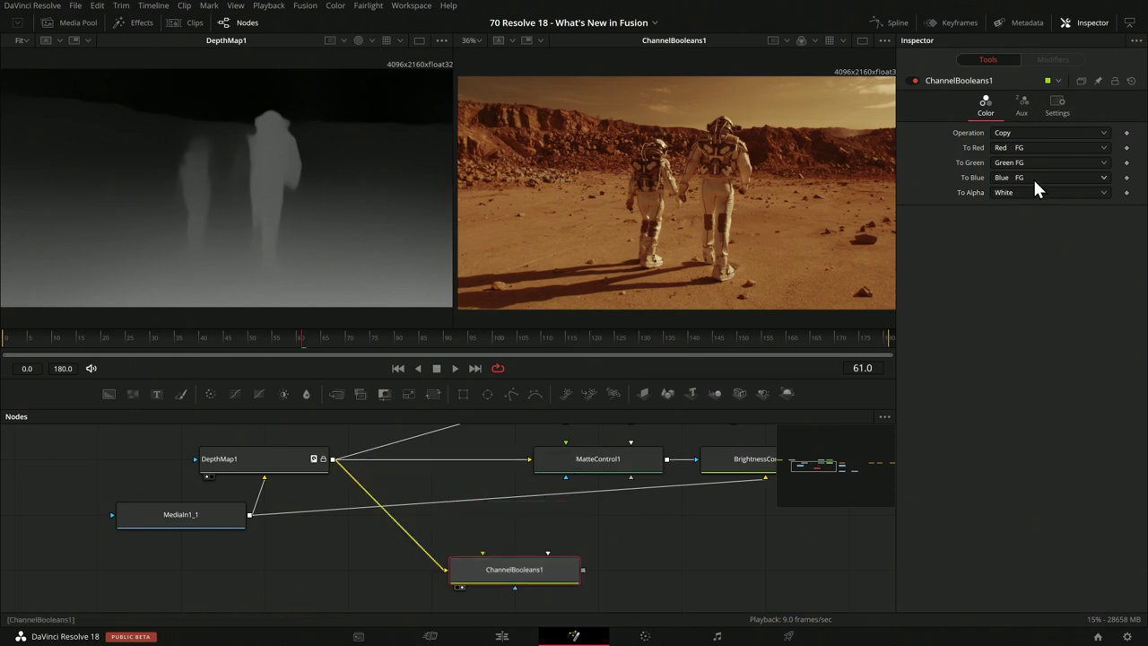
Enable extra channels on ChannelBooleans1 and set To Z Buffer to Alpha FG.
click(1024, 104)
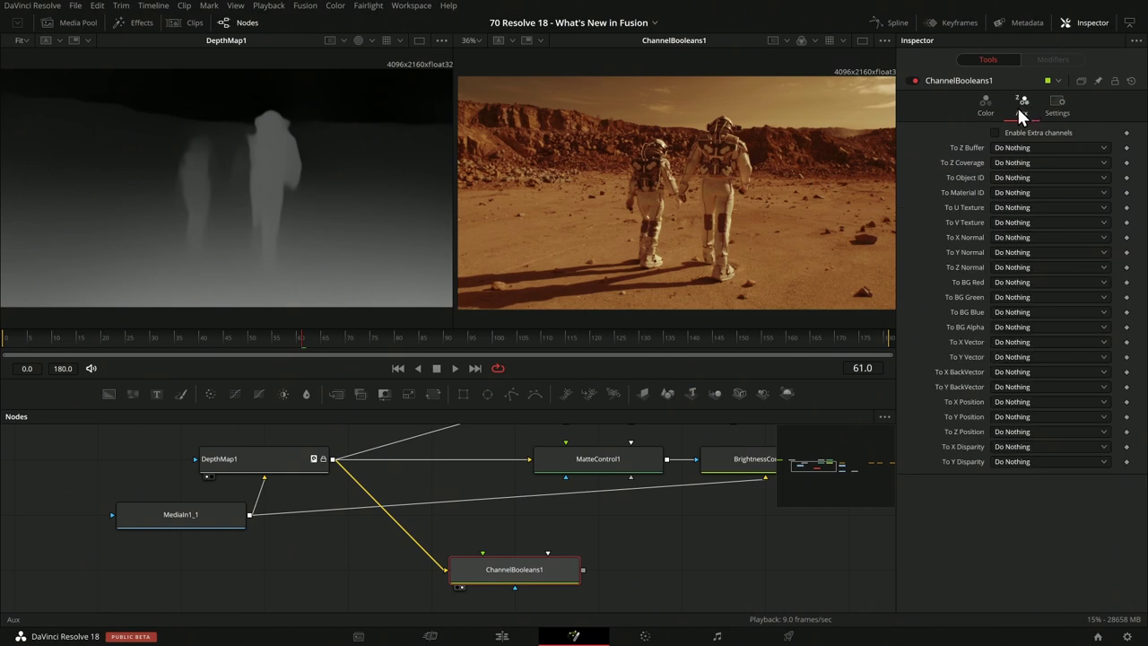
click(1035, 148)
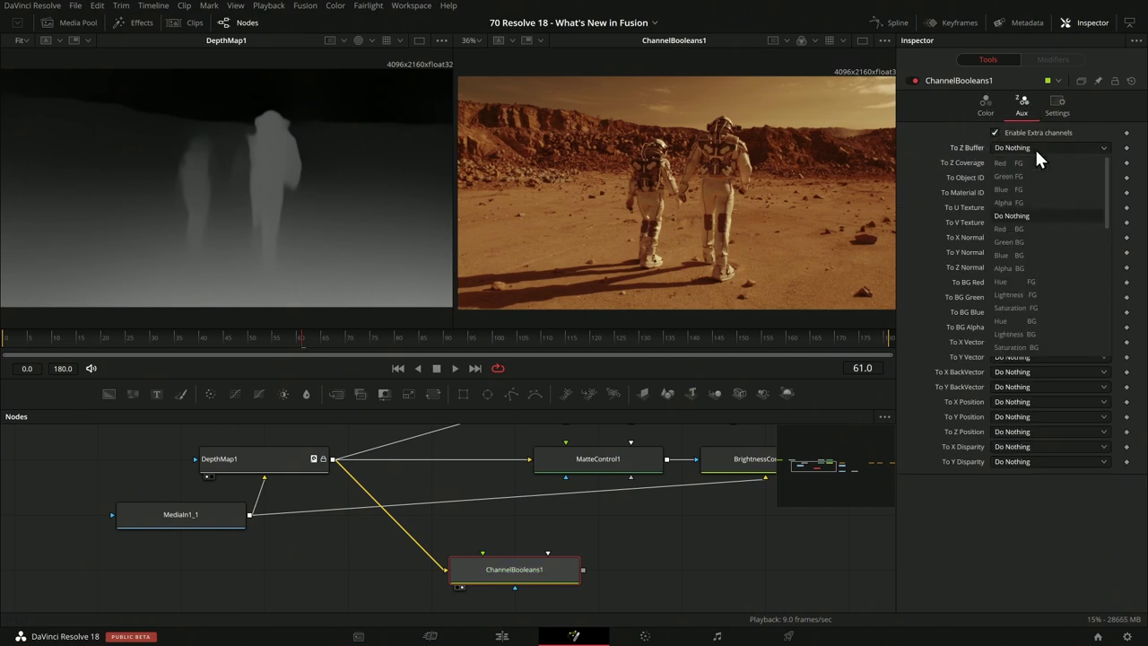
click(1029, 202)
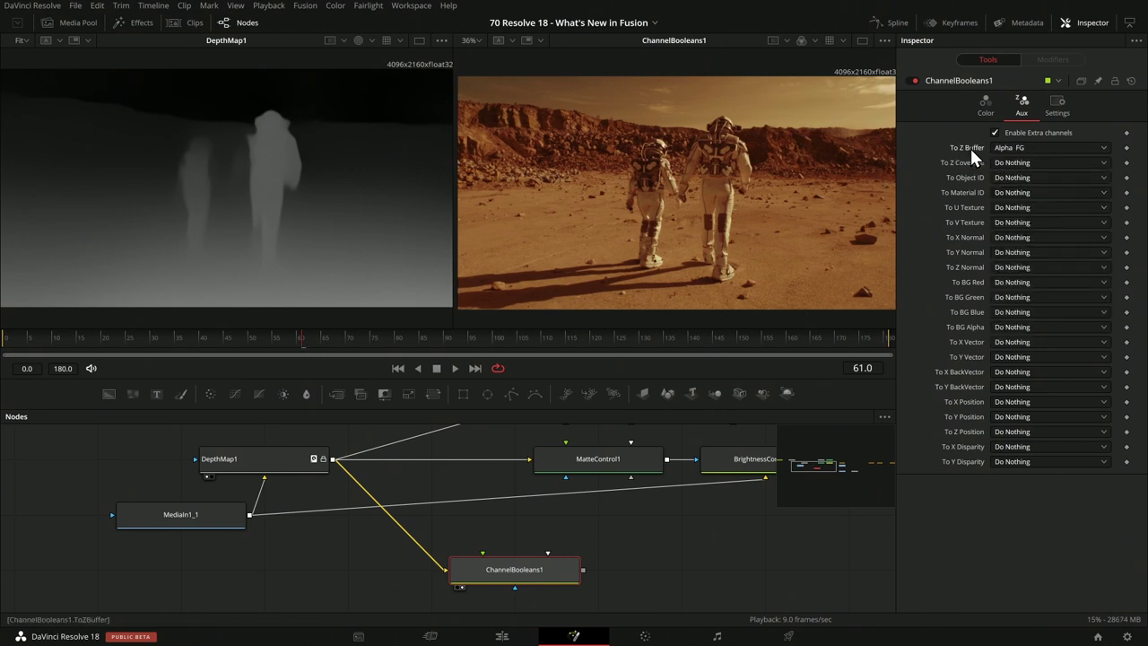
Show the Z channel of ChannelBooleans1 in its viewer with Normalized Color Range enabled.
click(813, 41)
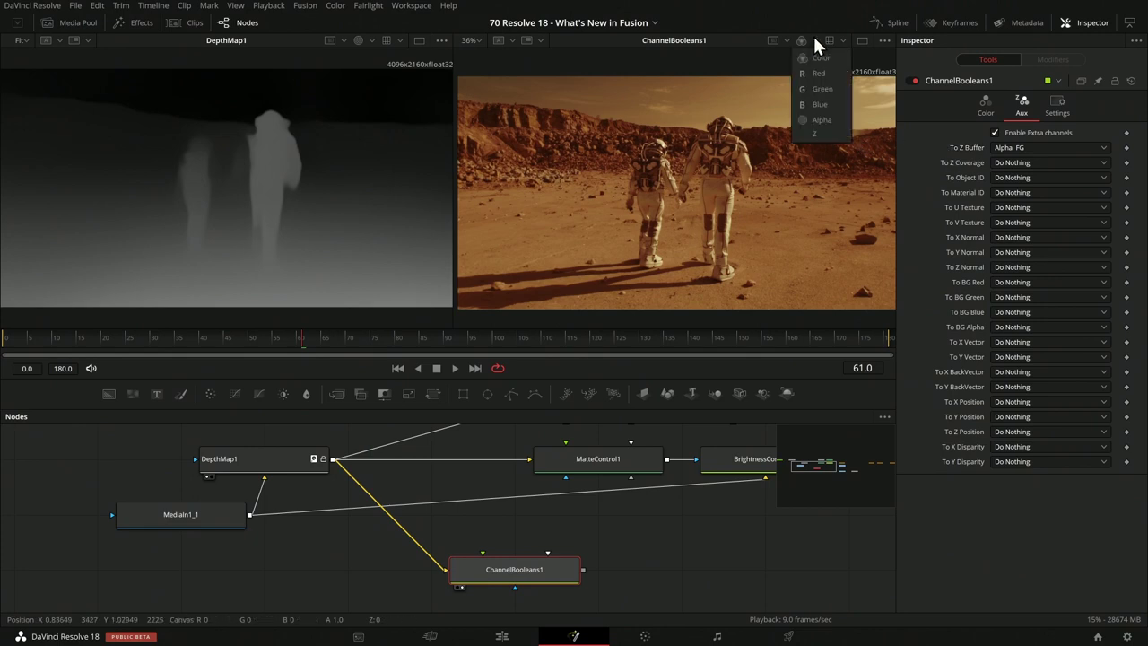
click(814, 136)
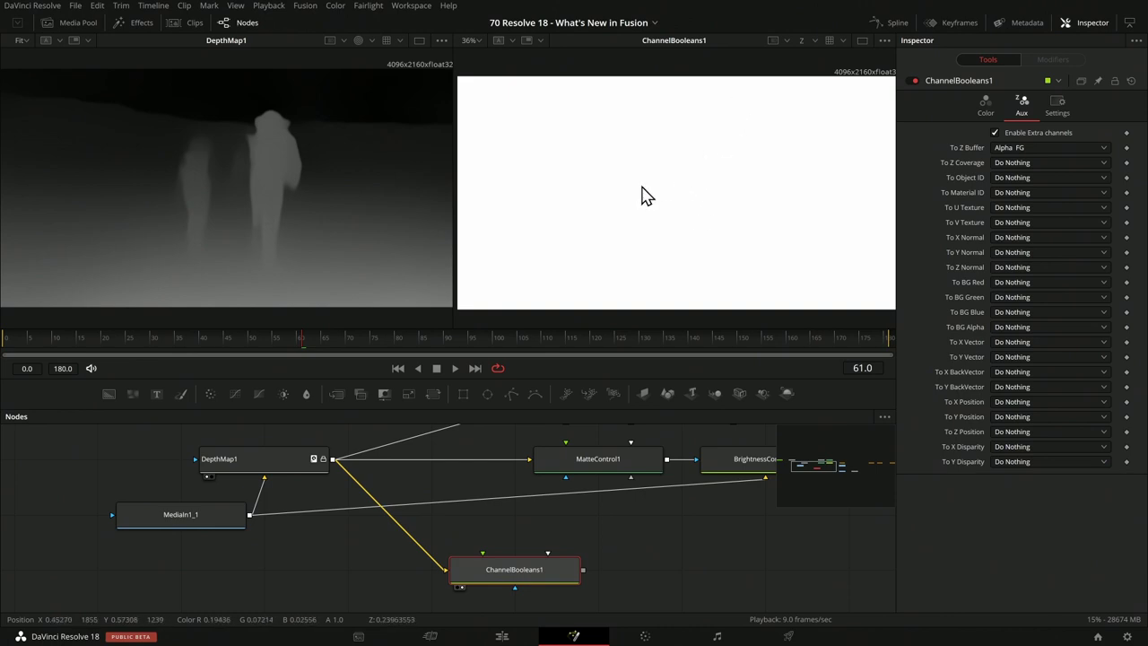
click(884, 43)
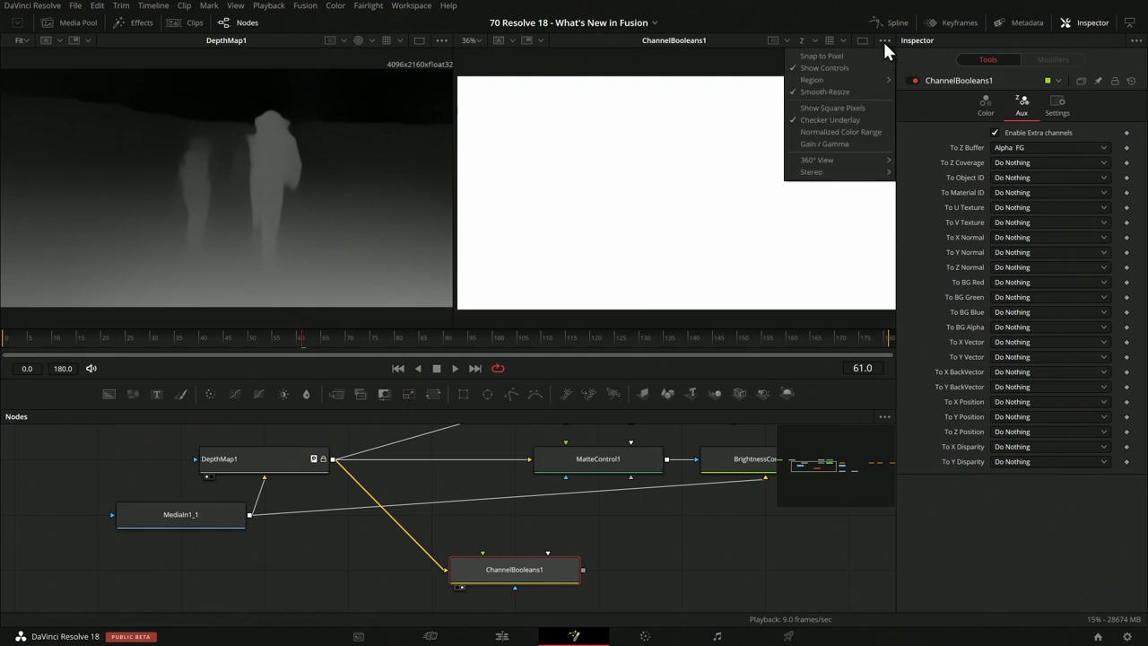
click(849, 132)
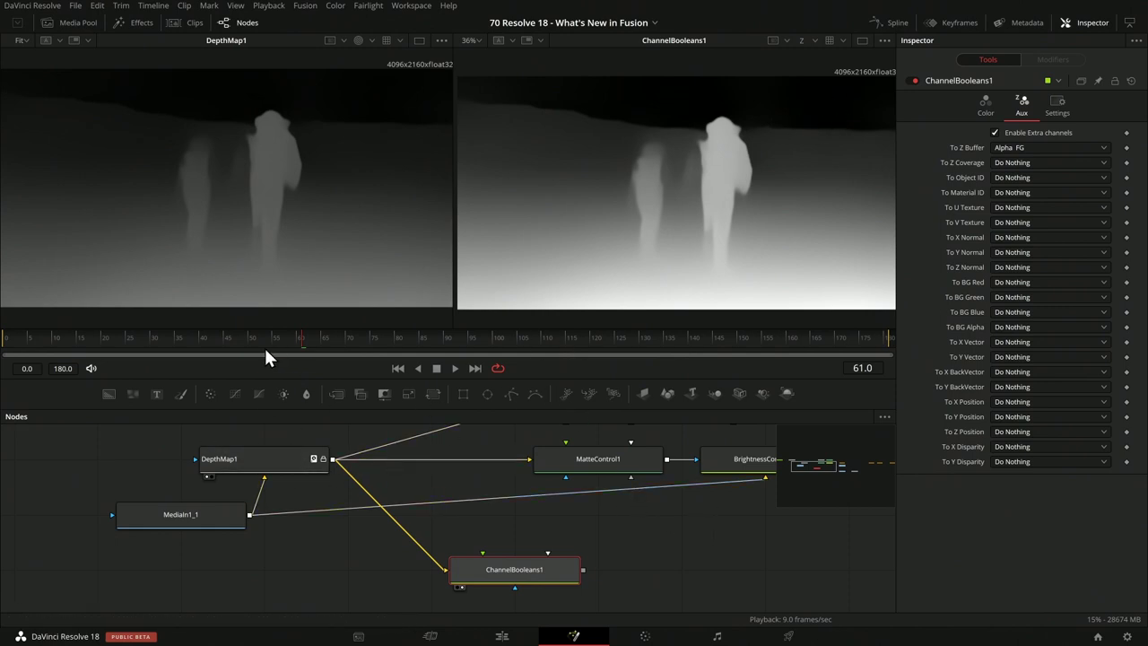
Check the Z channel at frames 20 and 172, and return the playhead to frame 0.
click(105, 340)
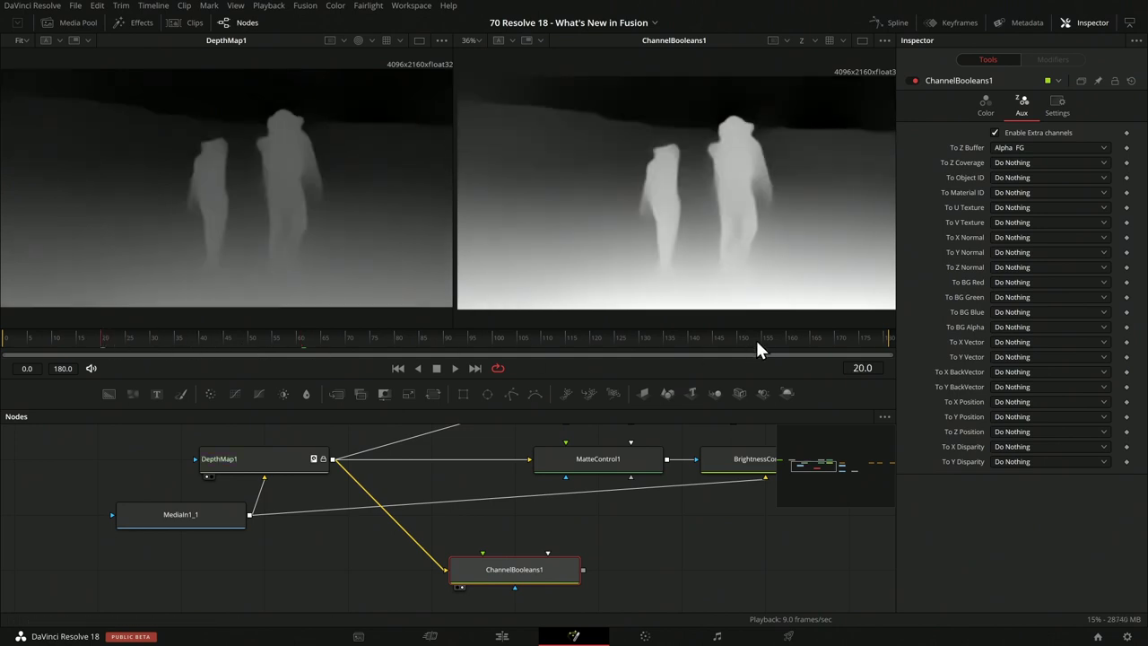
drag(758, 342, 848, 346)
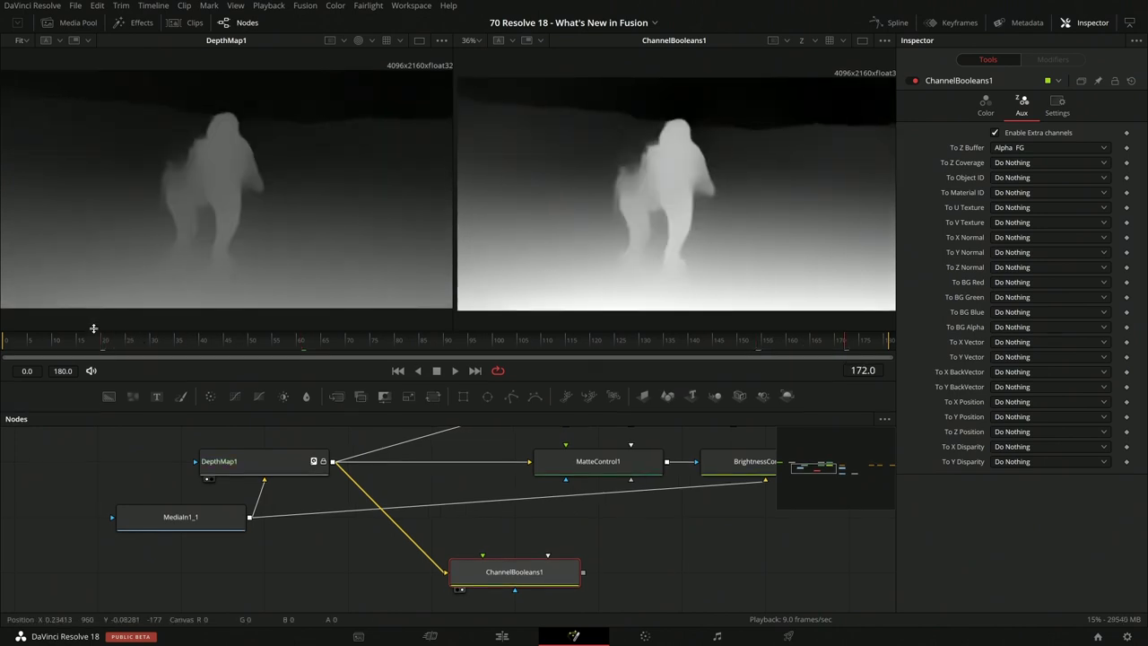
click(5, 341)
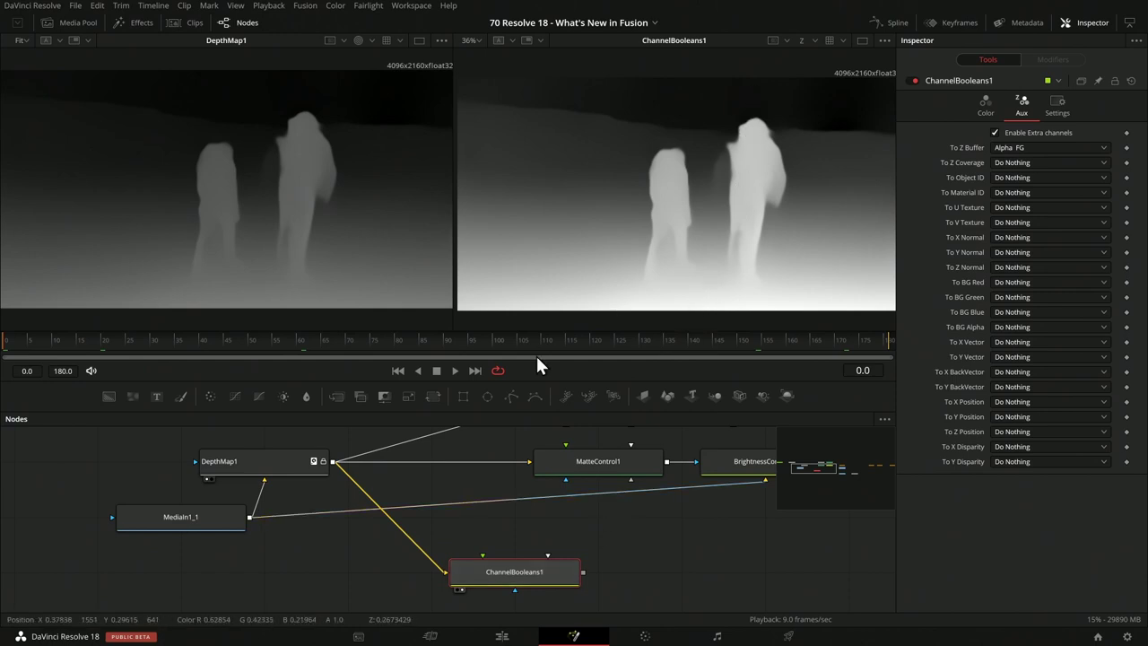
Insert a Matte Control node between DepthMap1 and ChannelBooleans1 and enable Invert Matte on it.
click(364, 507)
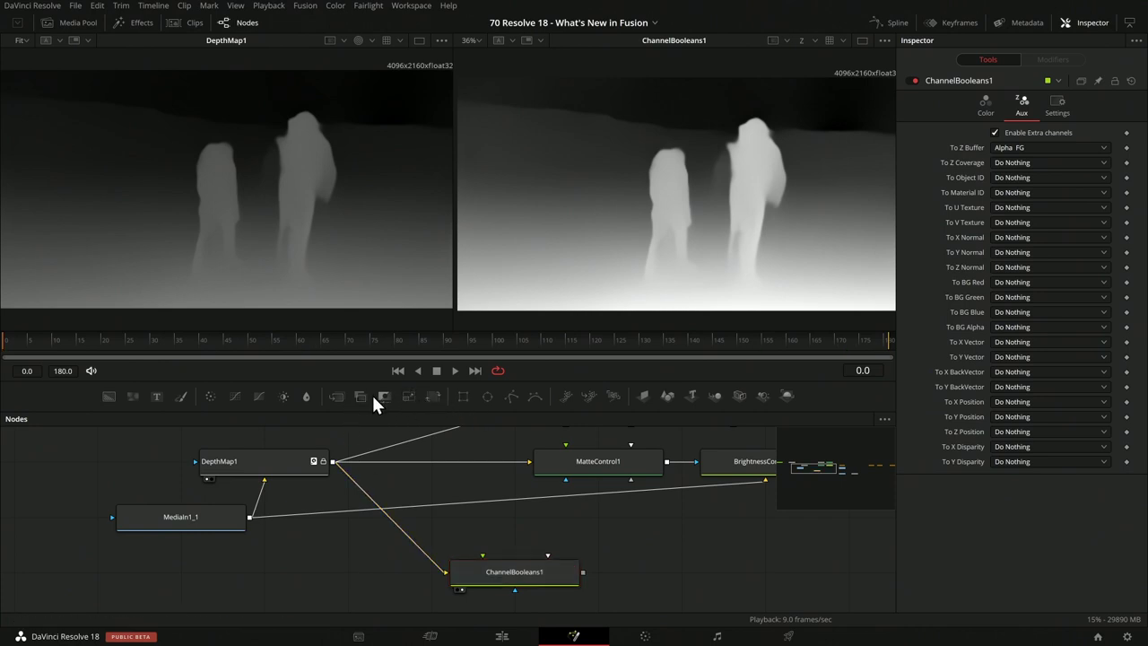
drag(383, 396, 348, 590)
click(995, 305)
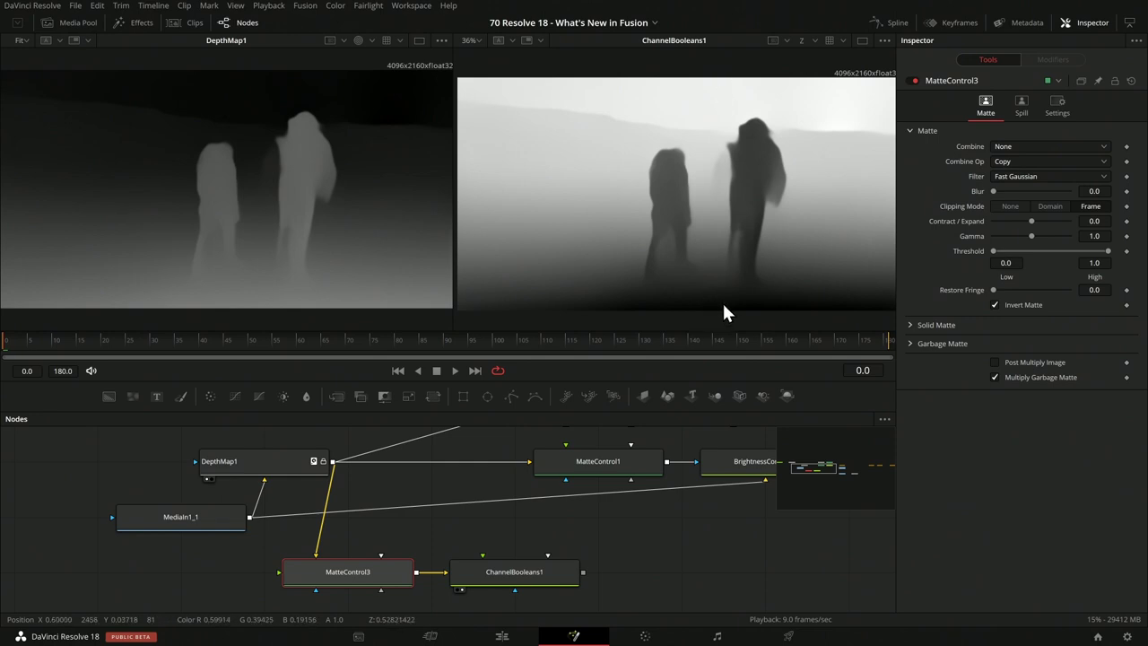
Set the Operation of ChannelBooleans1 to Subtract.
click(547, 576)
click(1005, 133)
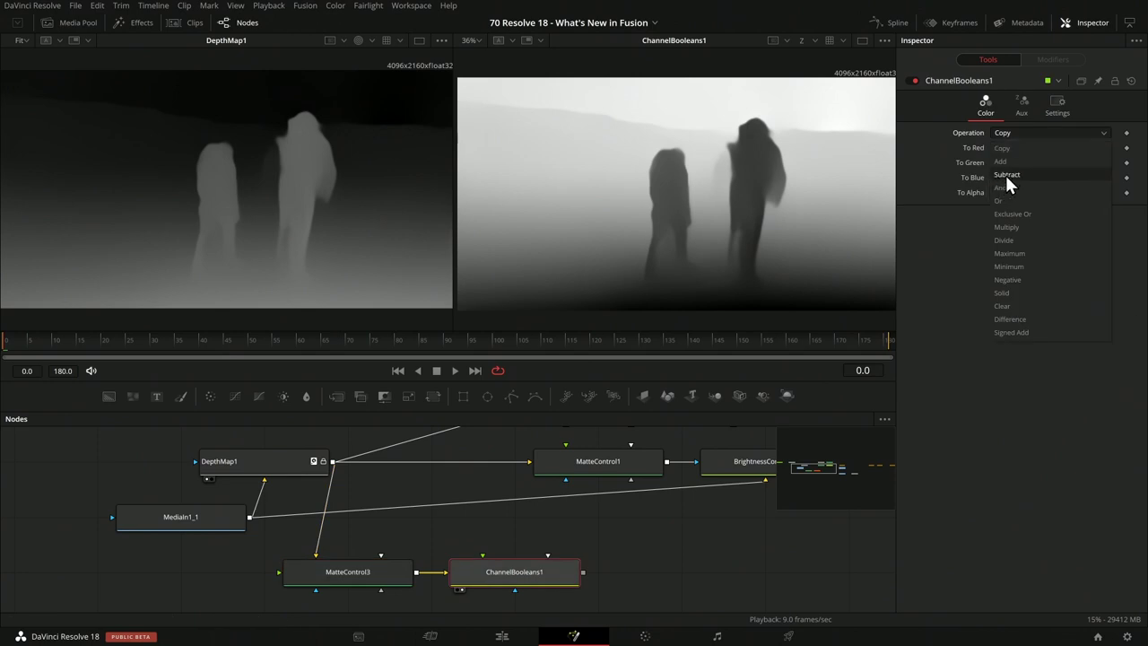
click(1005, 175)
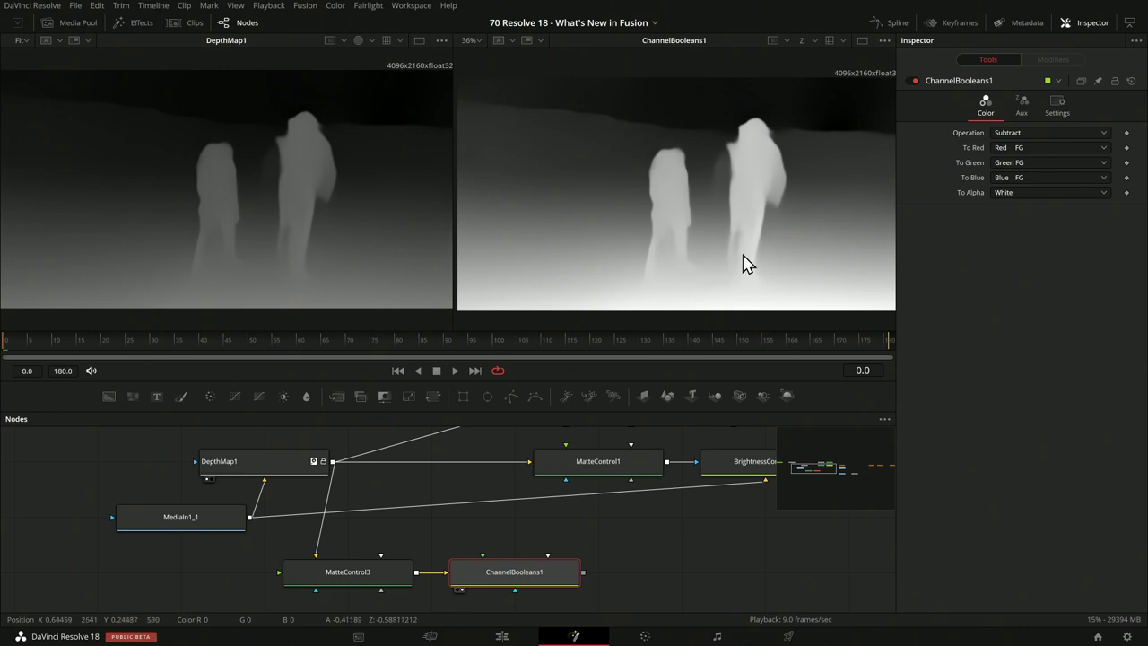
Show the color channels in the ChannelBooleans1 viewer and set its To Red, To Green, To Blue and To Alpha to Do Nothing.
key(c)
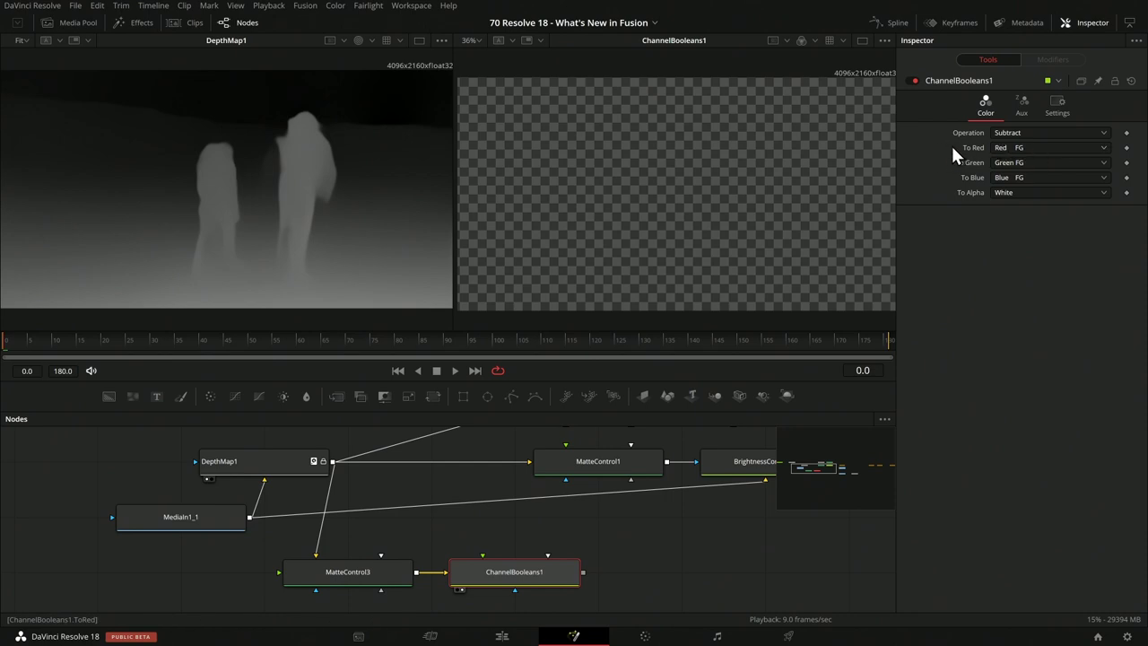
click(1028, 146)
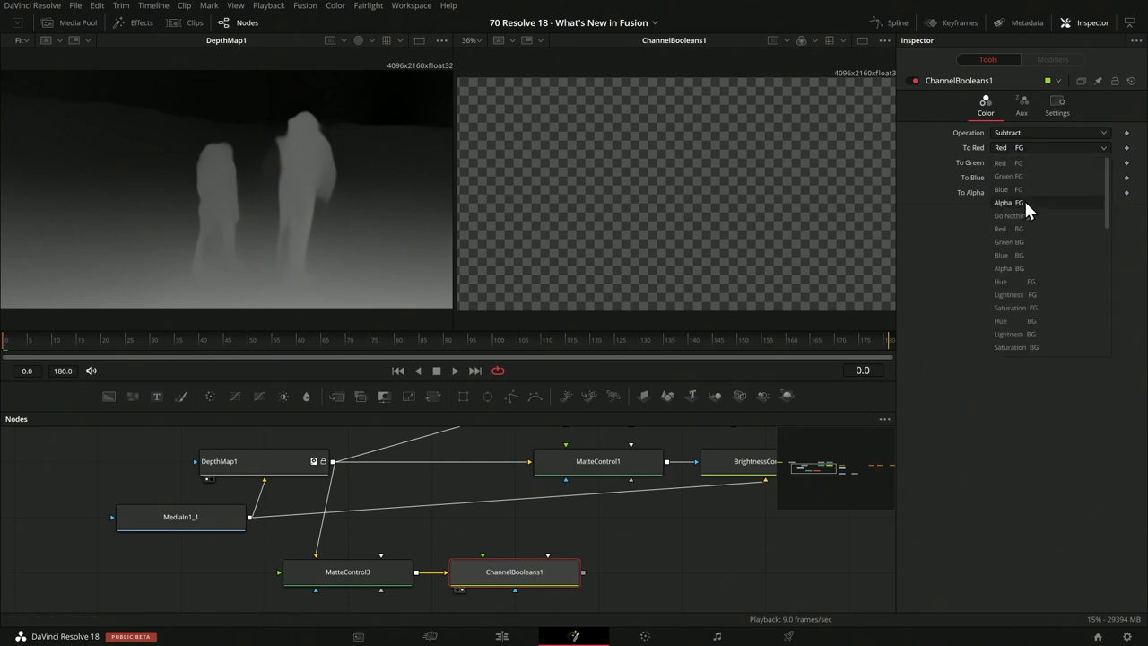
click(1023, 200)
click(1013, 162)
click(1015, 231)
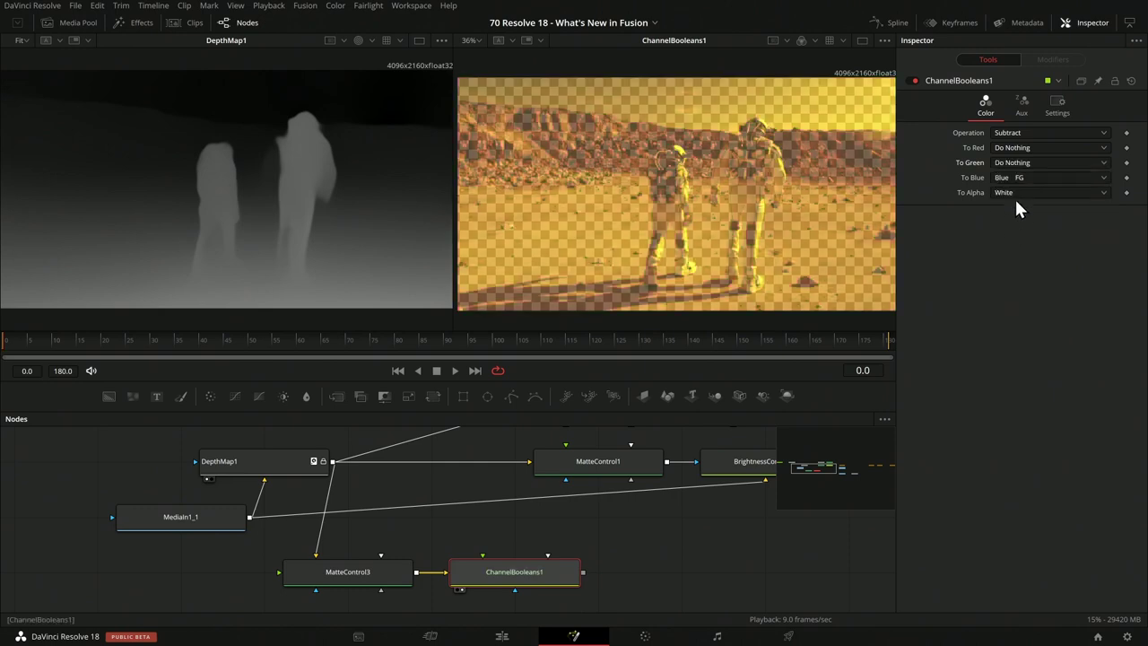
click(1019, 179)
click(1018, 243)
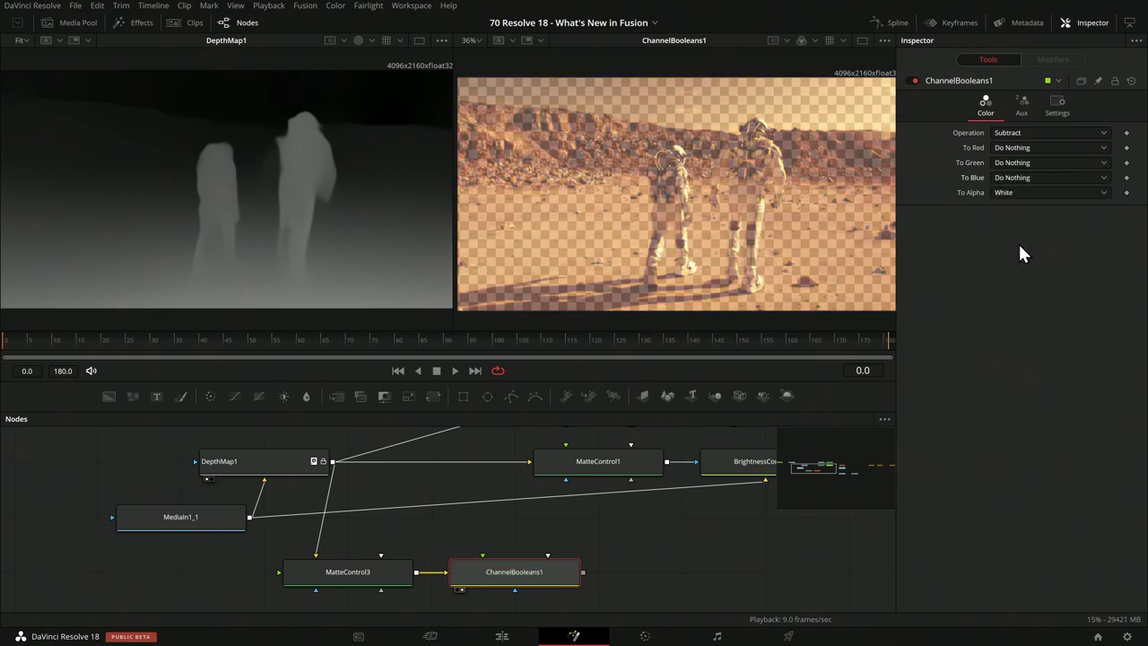
click(1005, 192)
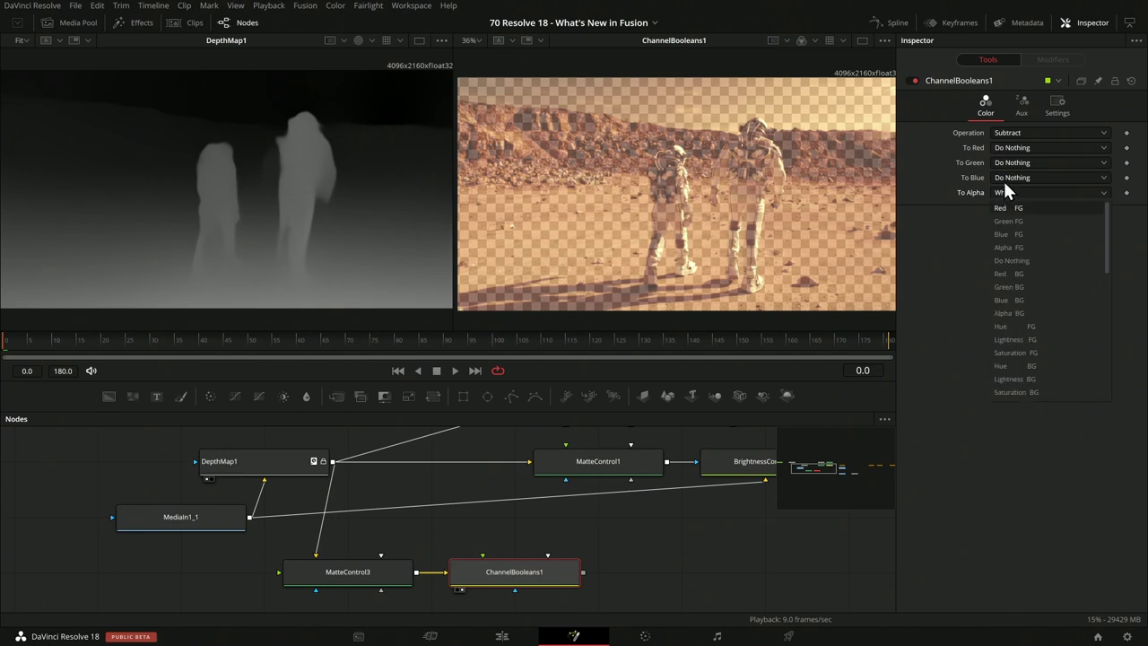
click(1023, 260)
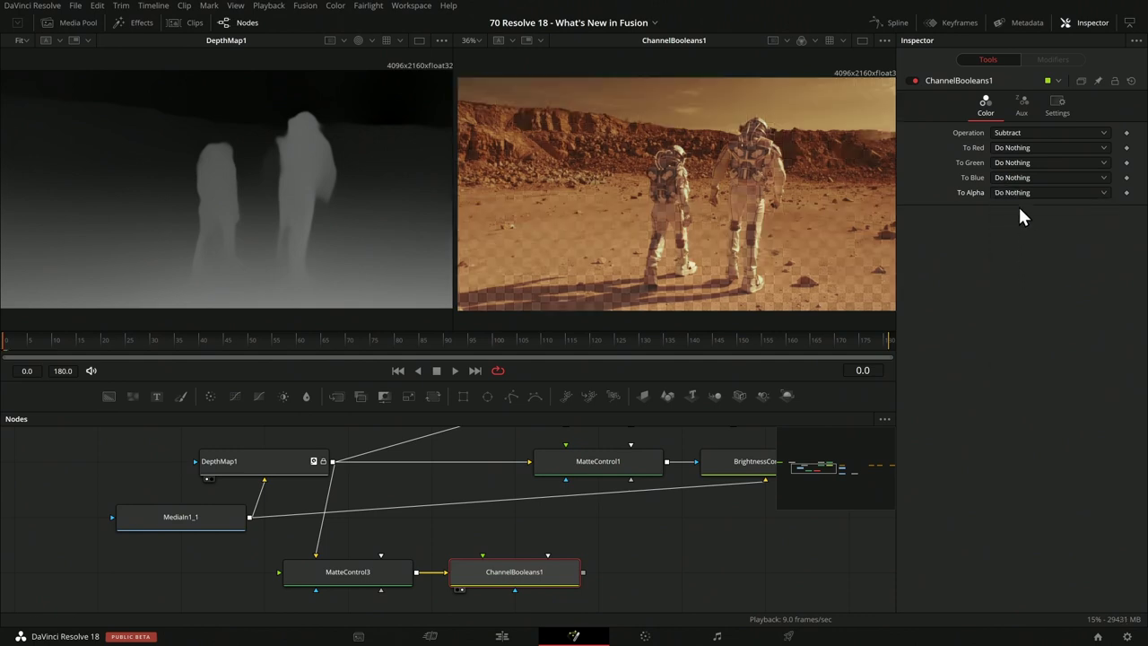
Add a second Channel Booleans node after ChannelBooleans1, set its To Alpha to White and show it in the second viewer.
click(365, 402)
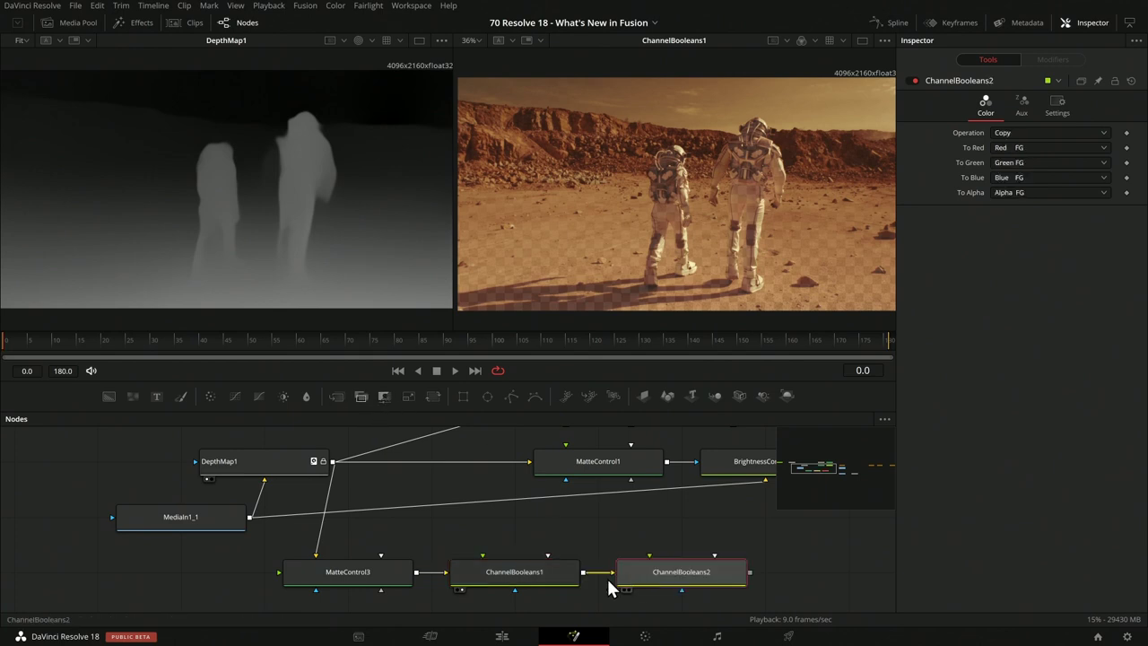
click(1023, 190)
click(1026, 194)
click(1027, 192)
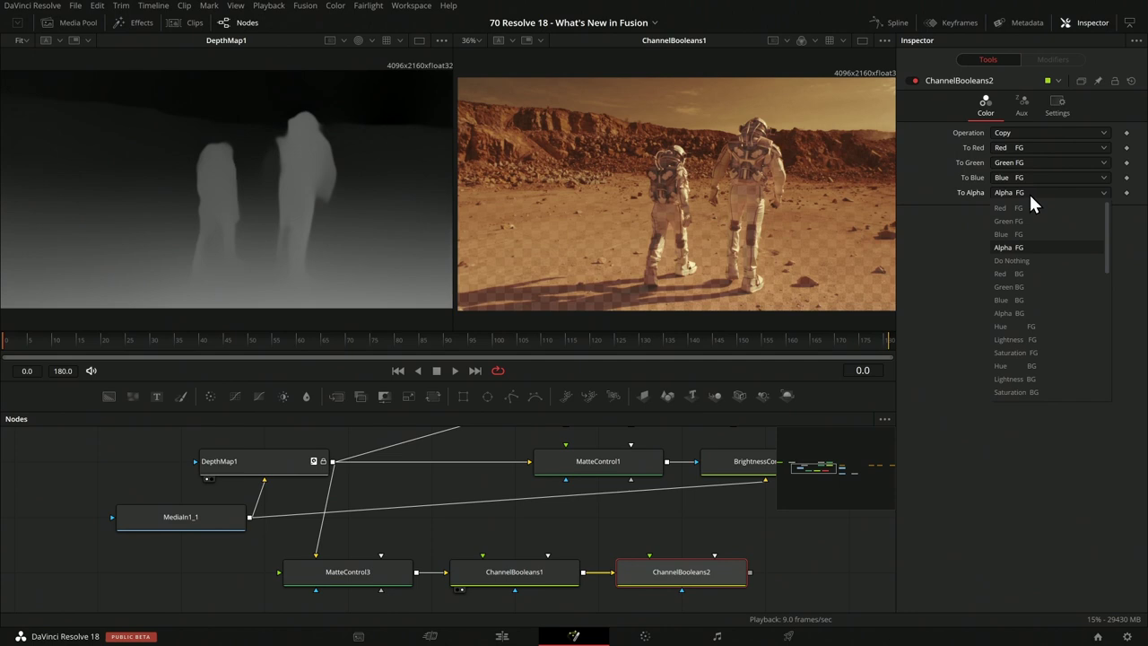
scroll(1021, 350, down, 2)
click(1023, 339)
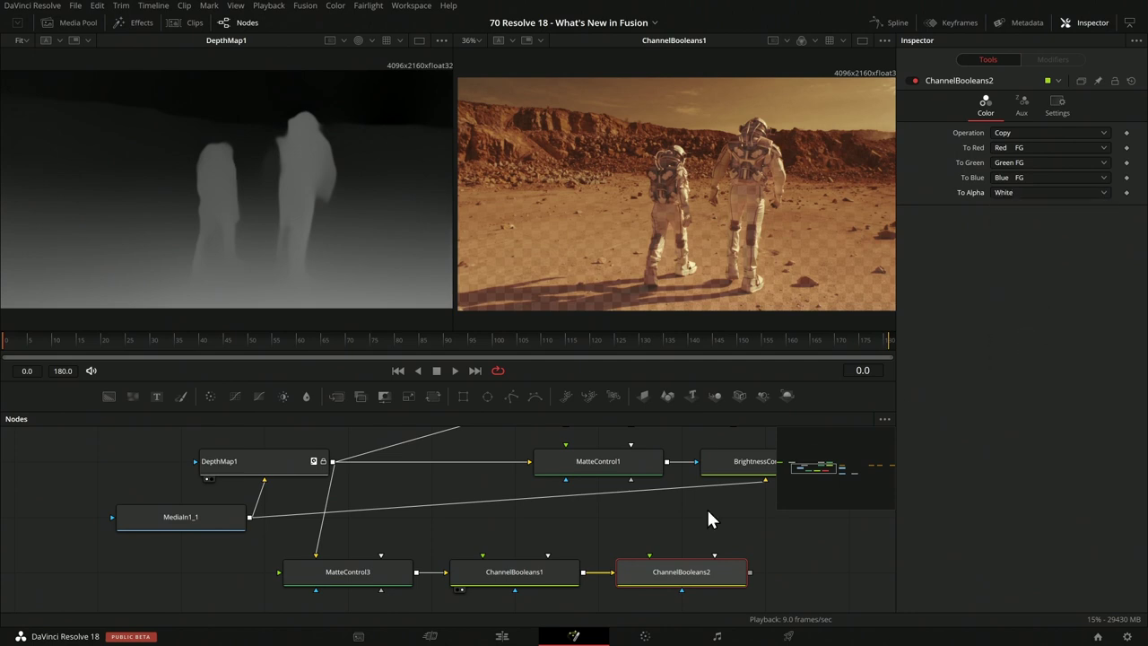
key(2)
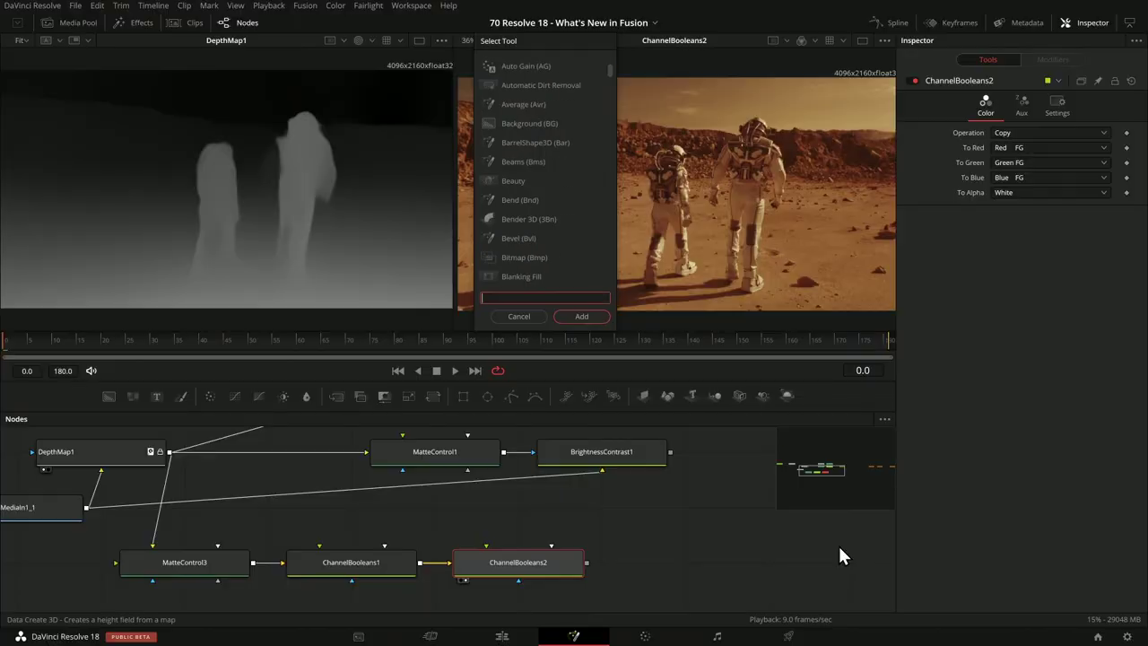
Add a Fog node after ChannelBooleans2, show it in the second viewer and set its Z Far Plane to -1.
text(fog)
key(Return)
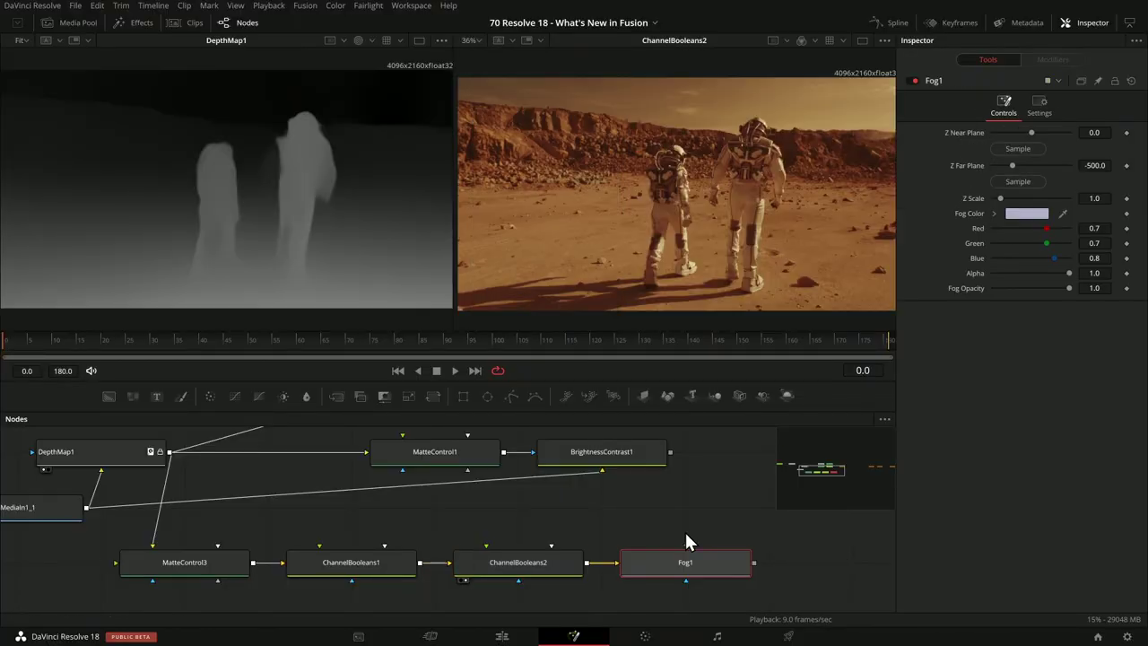
drag(814, 531, 513, 531)
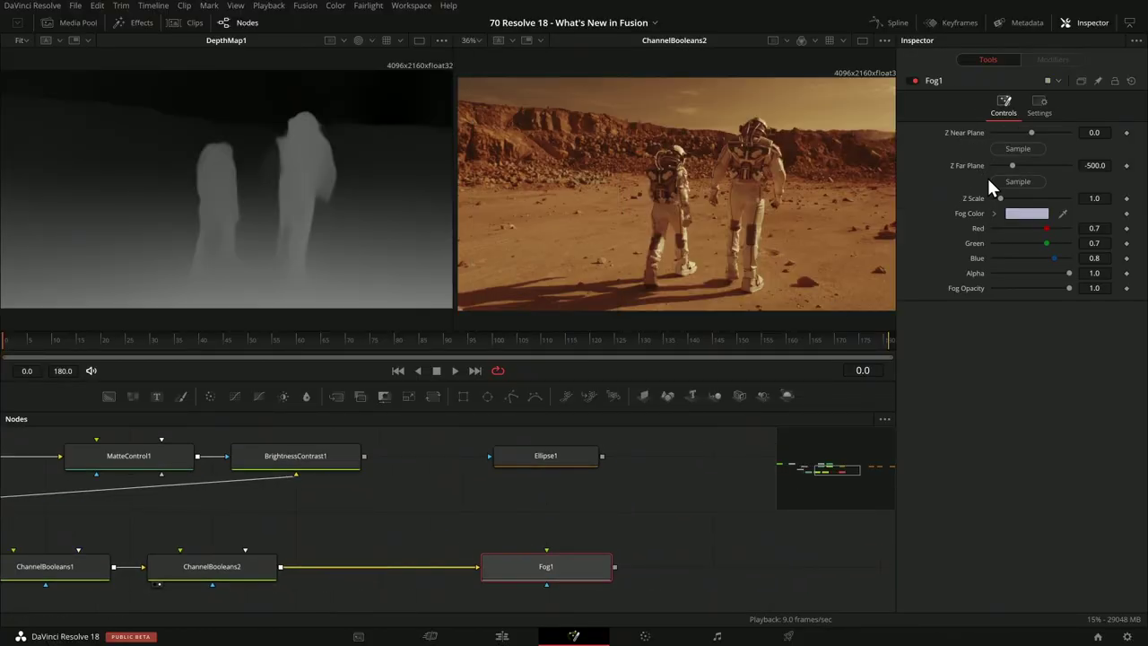
key(2)
click(1103, 166)
text(-1)
key(Tab)
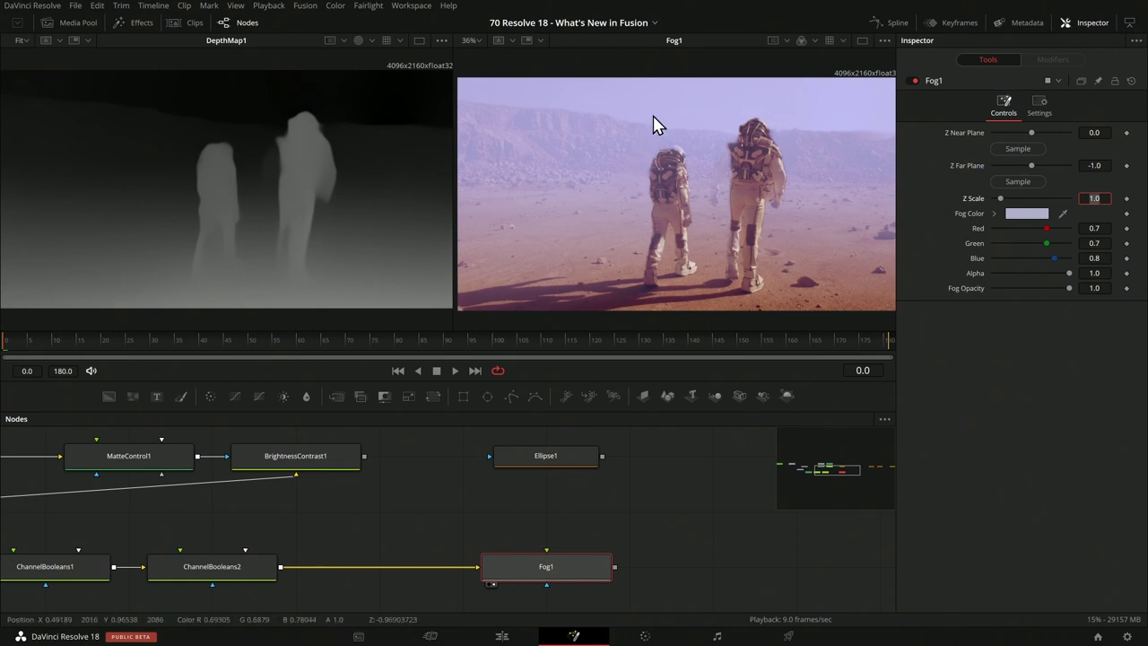
Try a Z Far Plane of -1.3 on Fog1, then set it to -0.8.
click(1101, 165)
text(-1.3)
key(BackSpace)
key(BackSpace)
key(BackSpace)
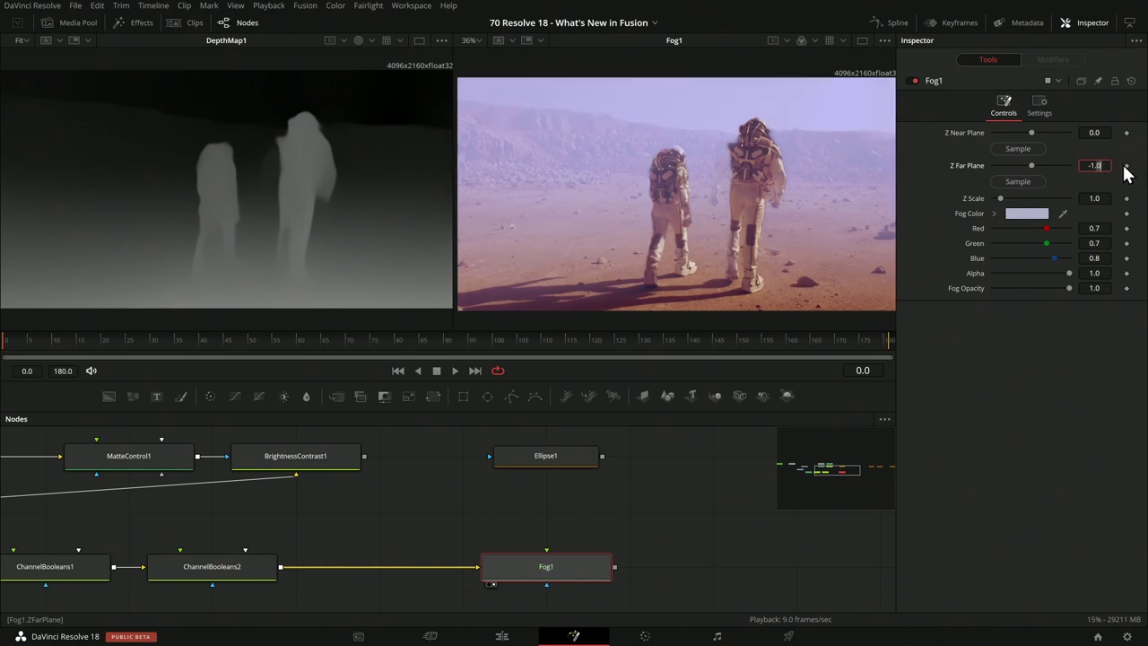
text(0.8)
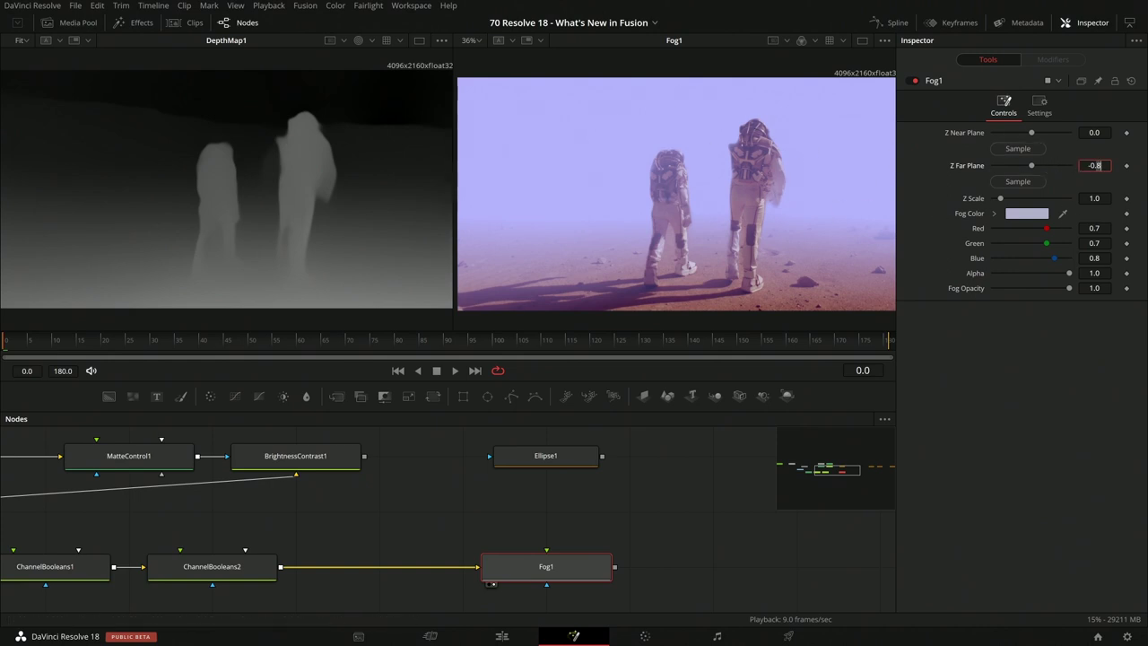
key(ctrl+a)
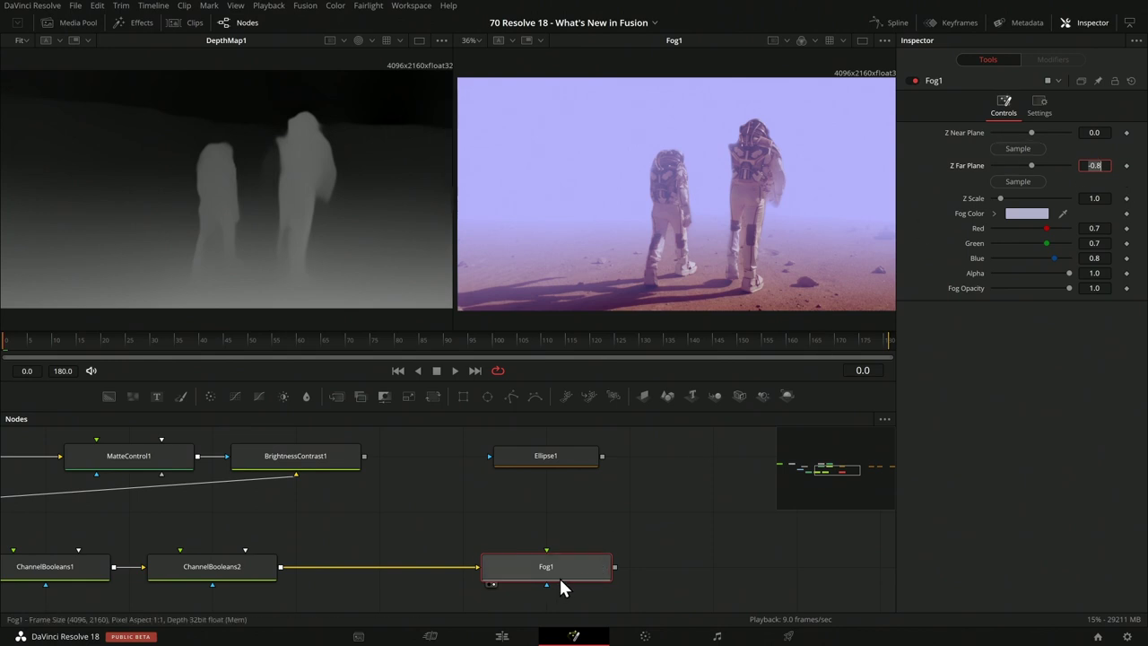
Add a Depth Blur node, place it unconnected above Fog1 and examine its Blur Channel options.
key(shift+space)
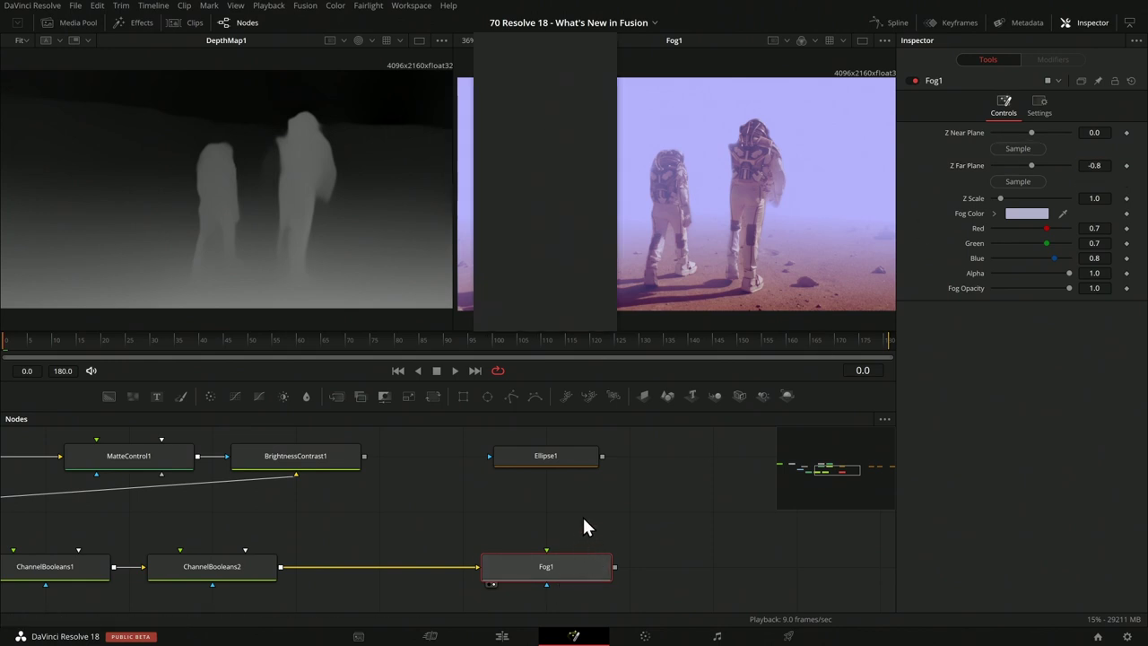
text(depth)
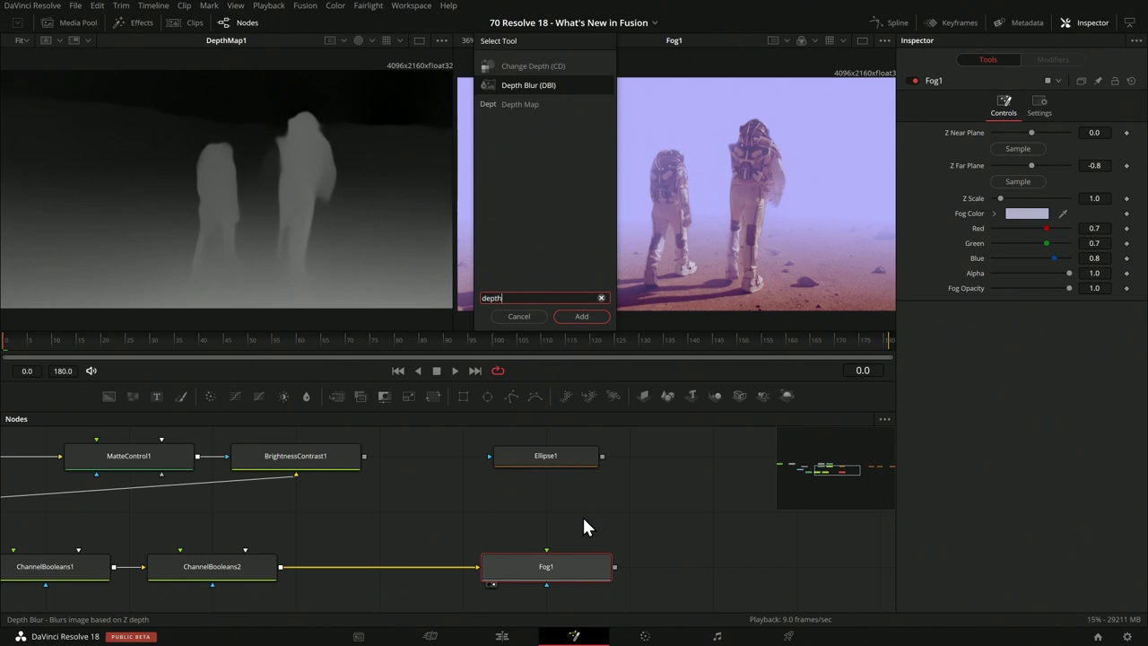
key(Return)
drag(729, 571, 710, 514)
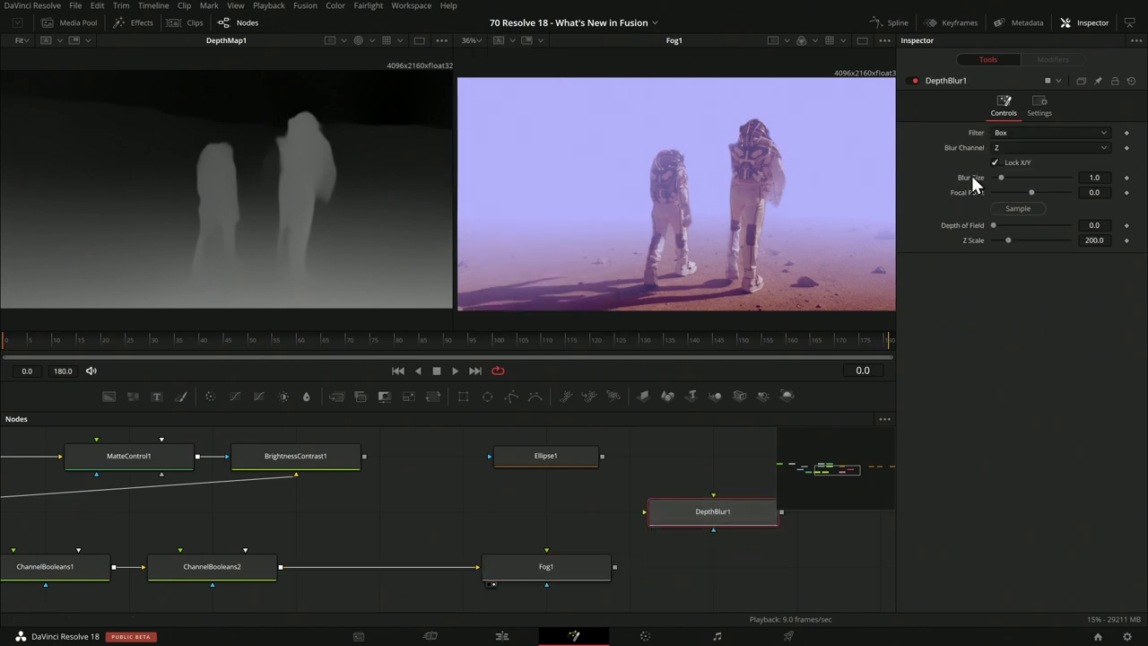
click(1024, 147)
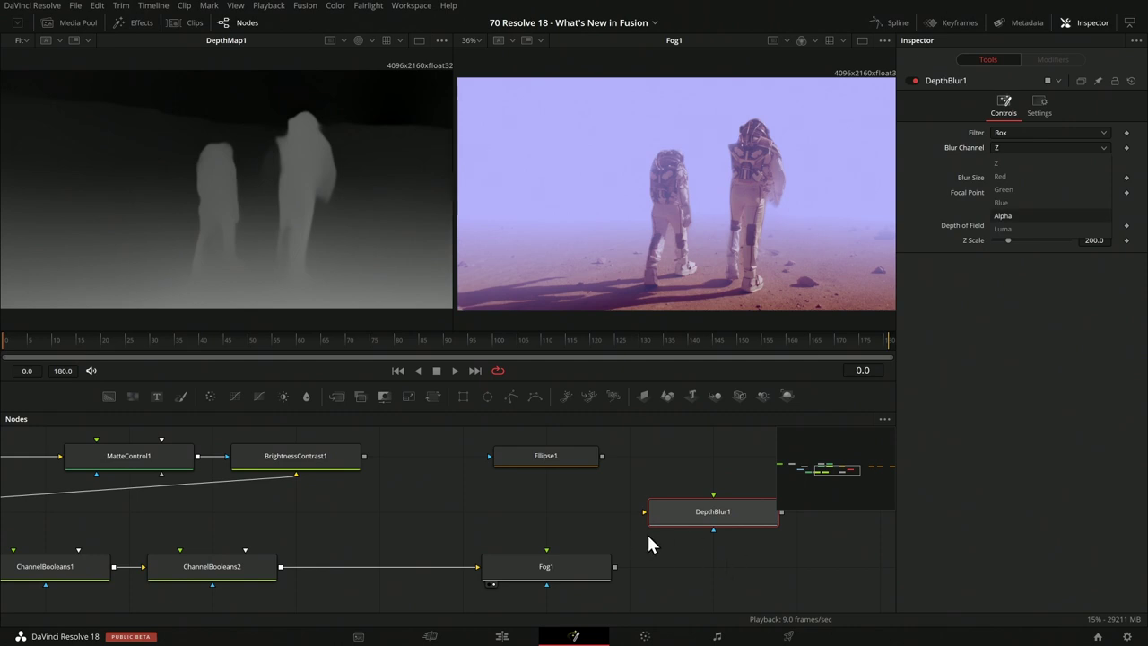
Delete the Depth Blur node and the Fog node.
click(716, 514)
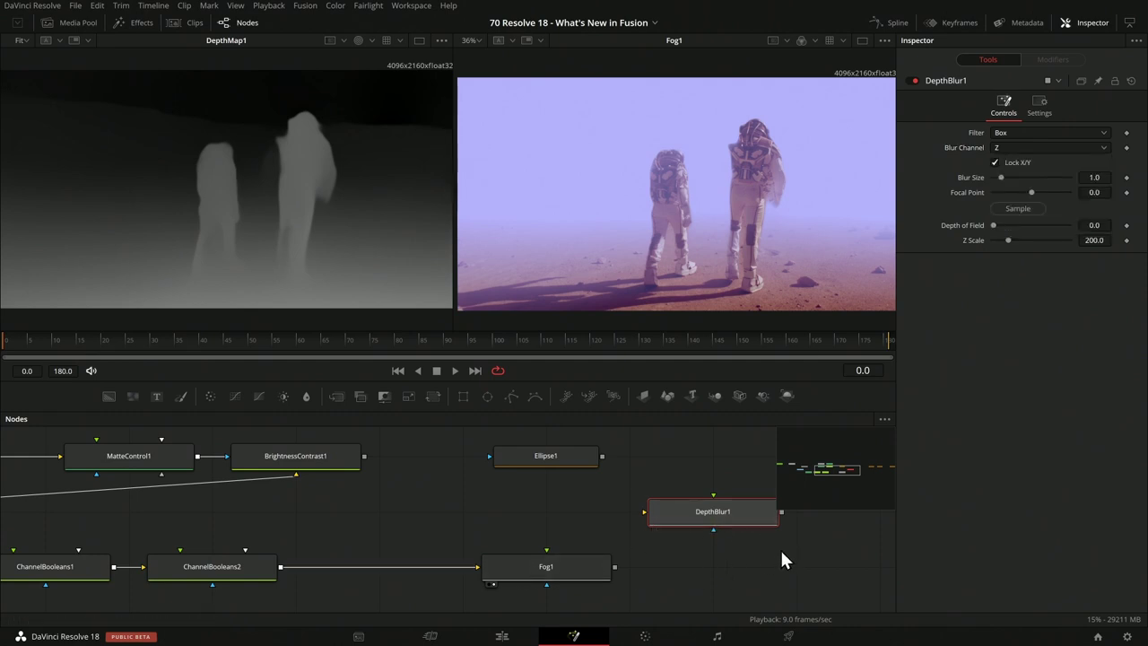
key(Delete)
click(595, 568)
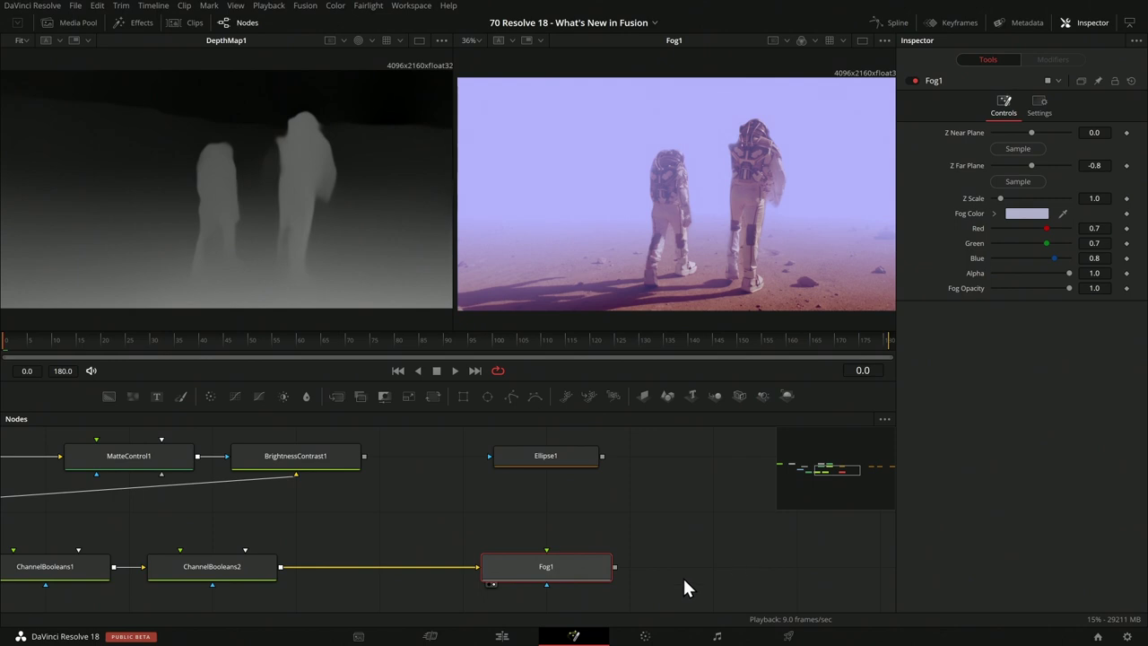
key(Delete)
Add a Merge node and connect ChannelBooleans2 to it as the background.
key(shift+space)
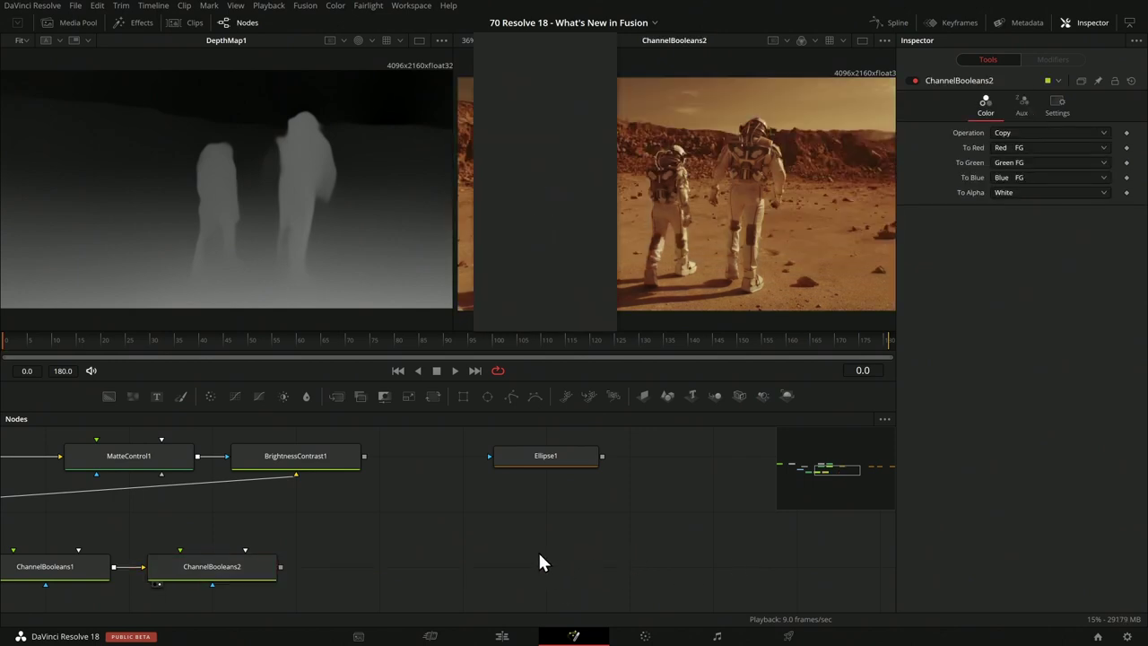
text(merge)
key(Return)
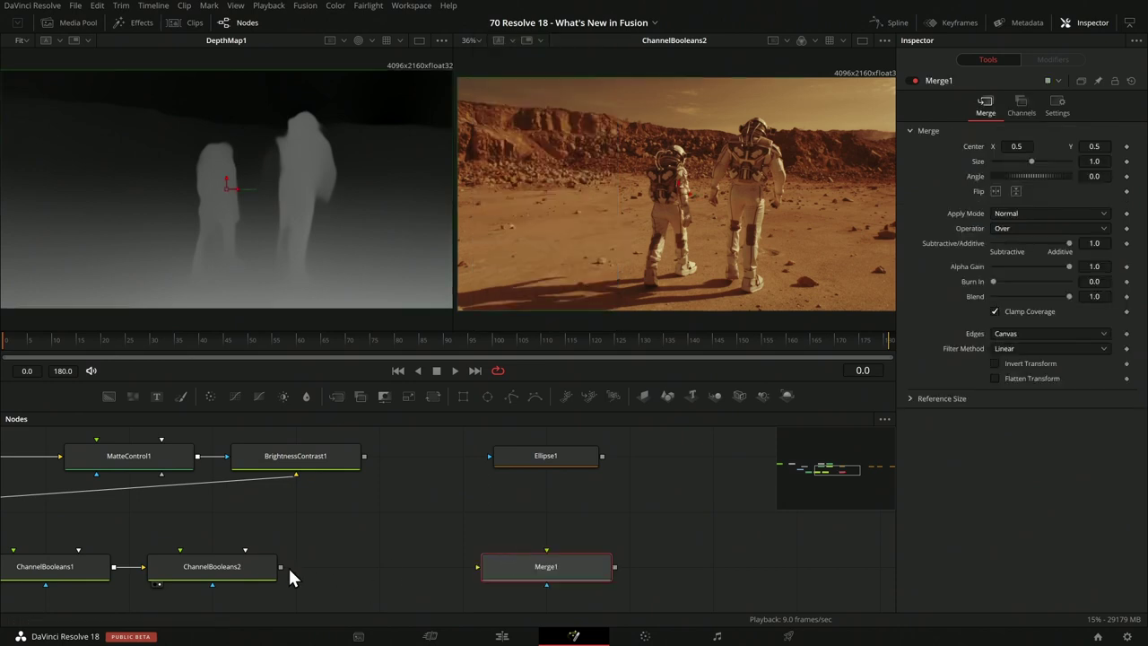
drag(282, 563, 520, 569)
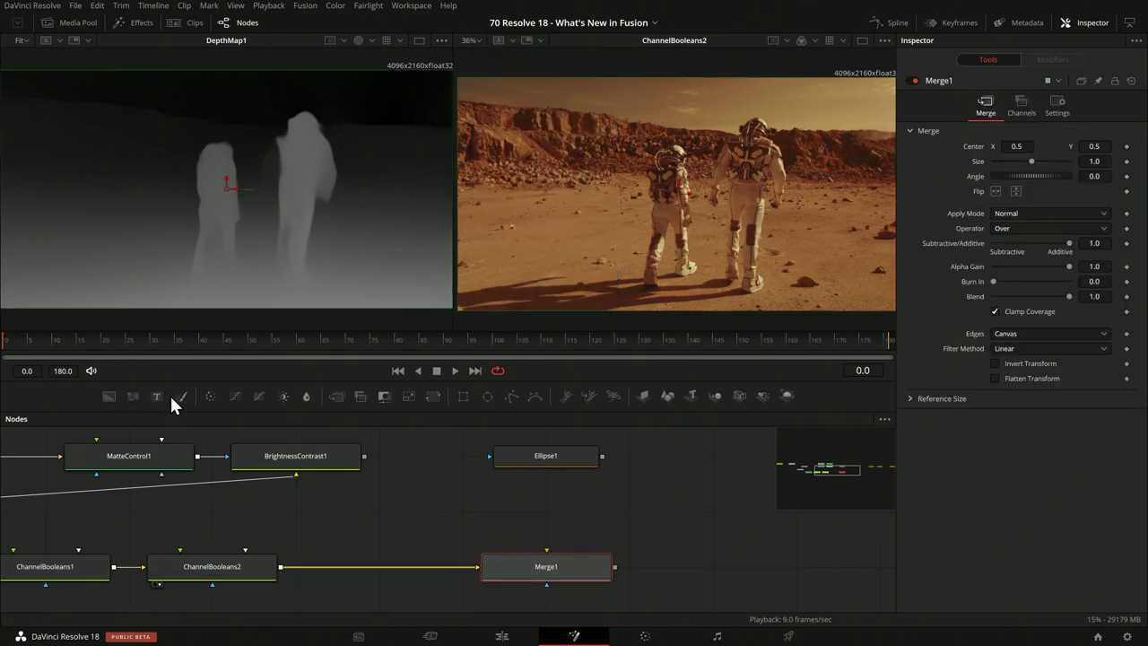
Add a Text node reading "Depth Merge", connect it as Merge1's foreground and show Merge1 in the second viewer.
drag(158, 396, 461, 510)
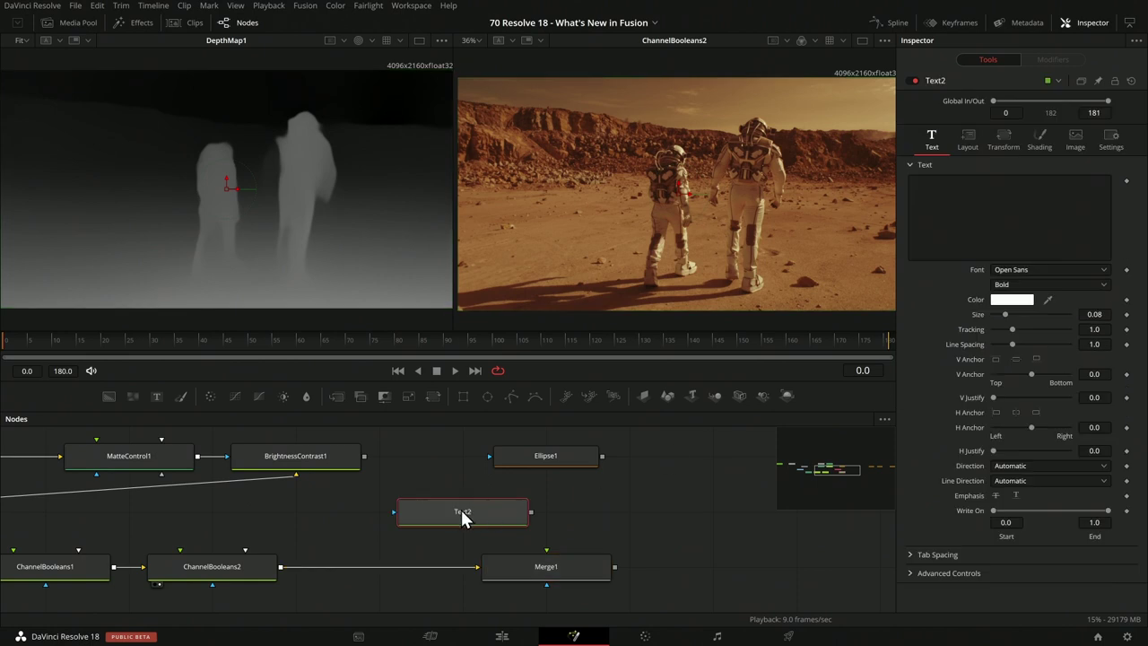
click(1002, 212)
text(Depth)
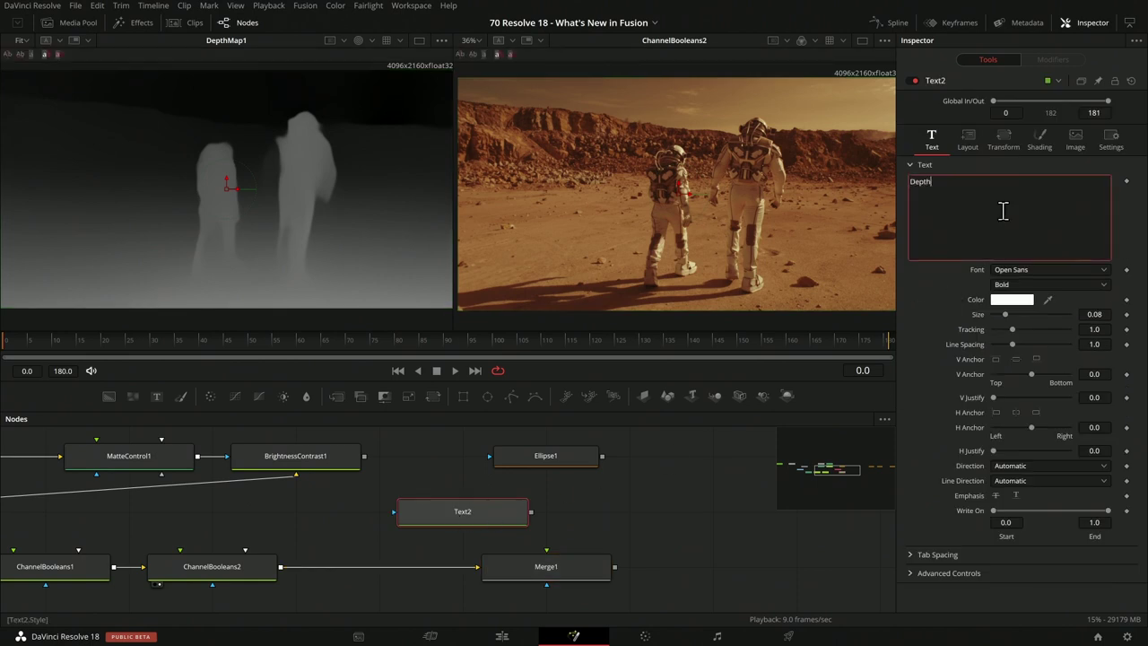
text( Merge)
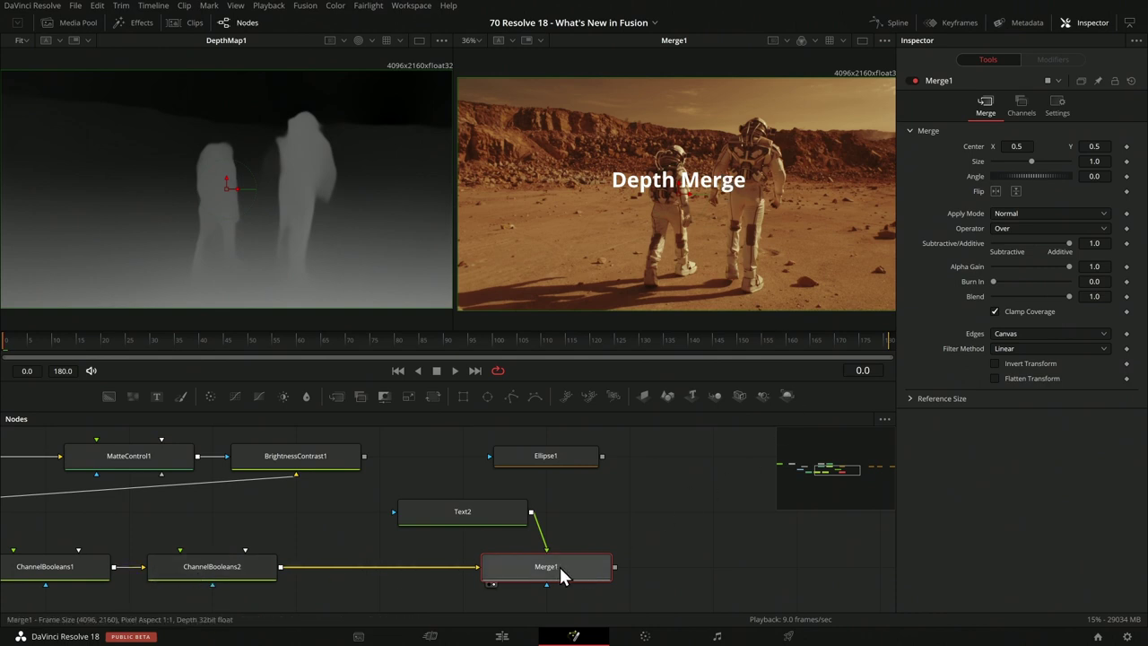
Enable Depth Merge on Merge1 and sample a Foreground Z Offset of about -0.702 from the image.
click(1024, 100)
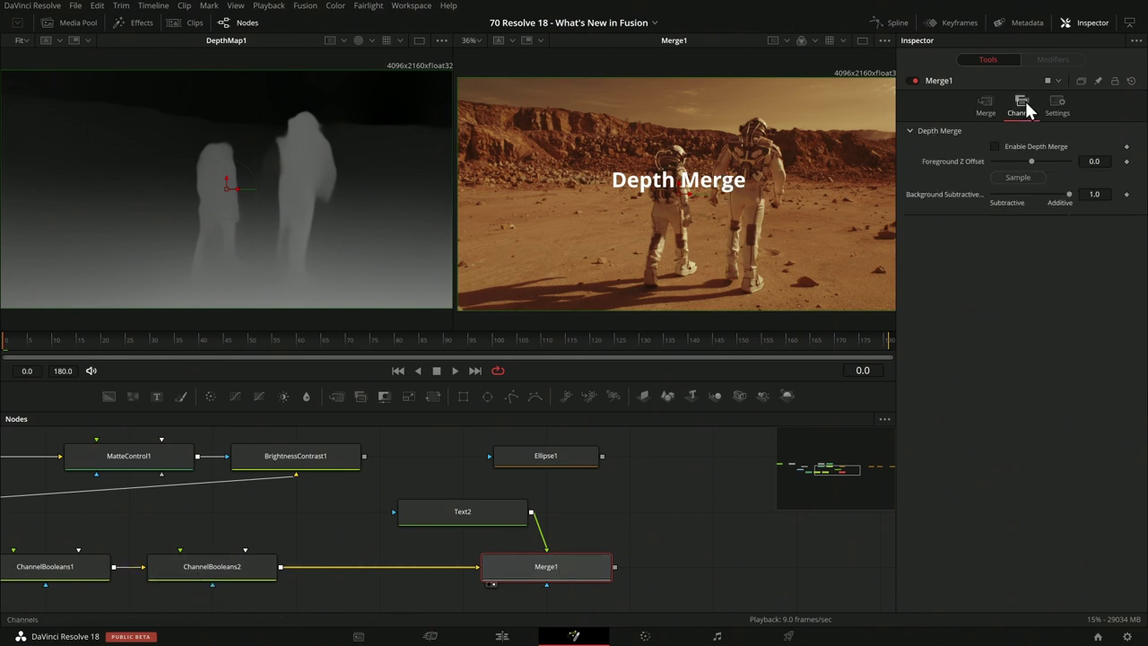
click(995, 146)
drag(1018, 178, 811, 250)
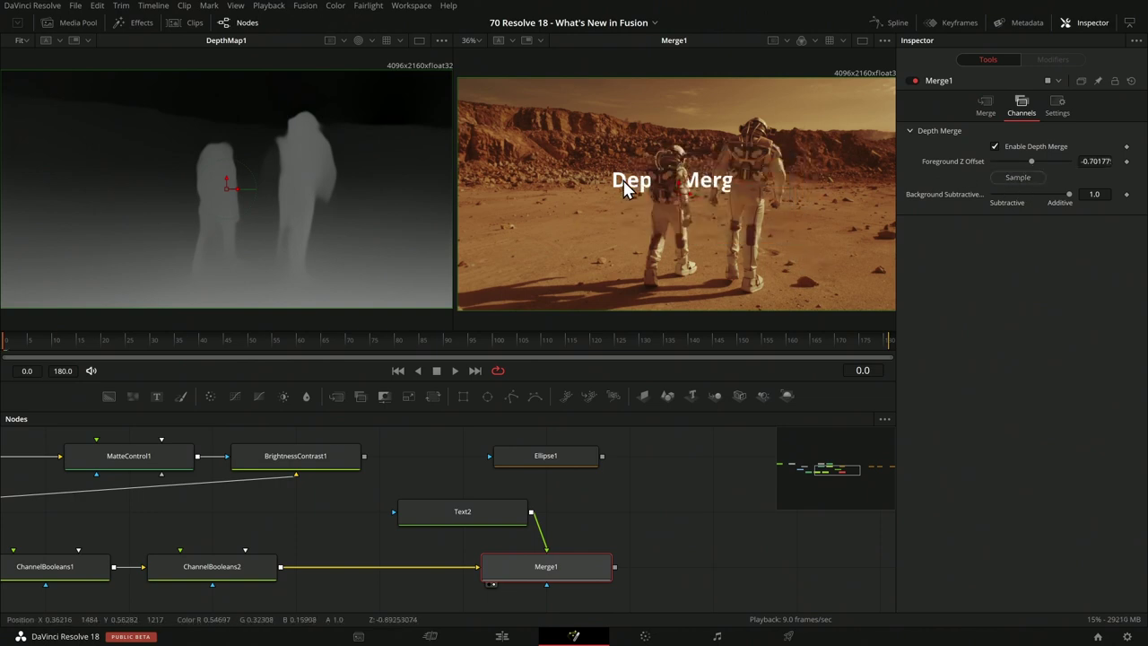
Move the text sideways across the taller astronaut, inspect its masked edges up close and play the composition.
drag(690, 194, 813, 194)
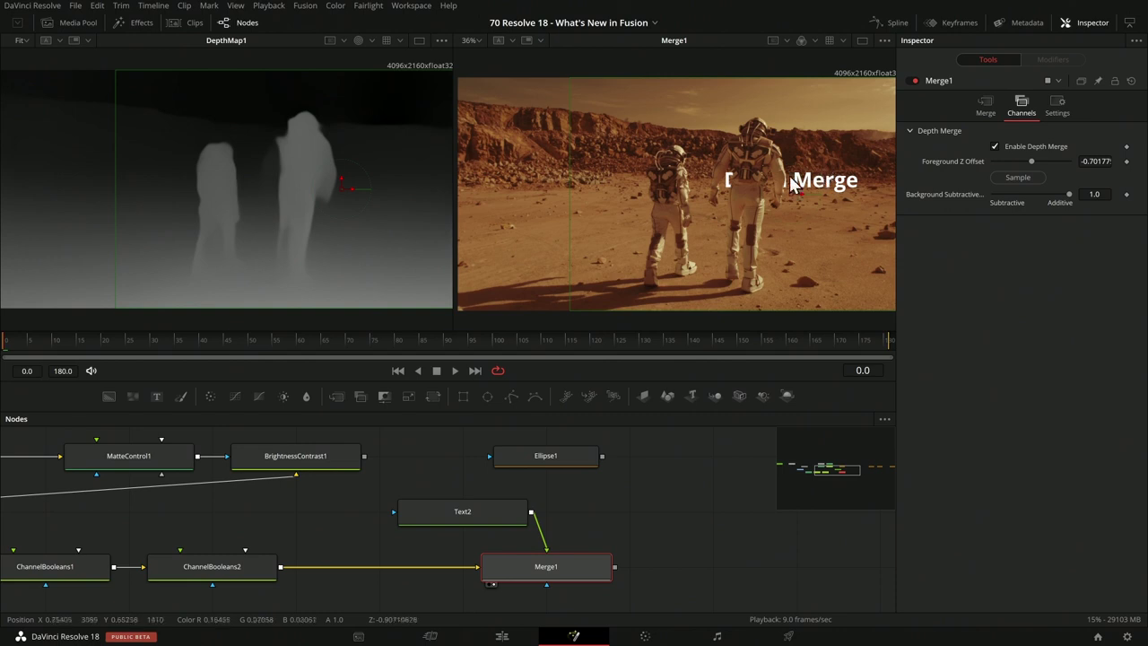
scroll(785, 184, up, 2)
scroll(785, 184, up, 6)
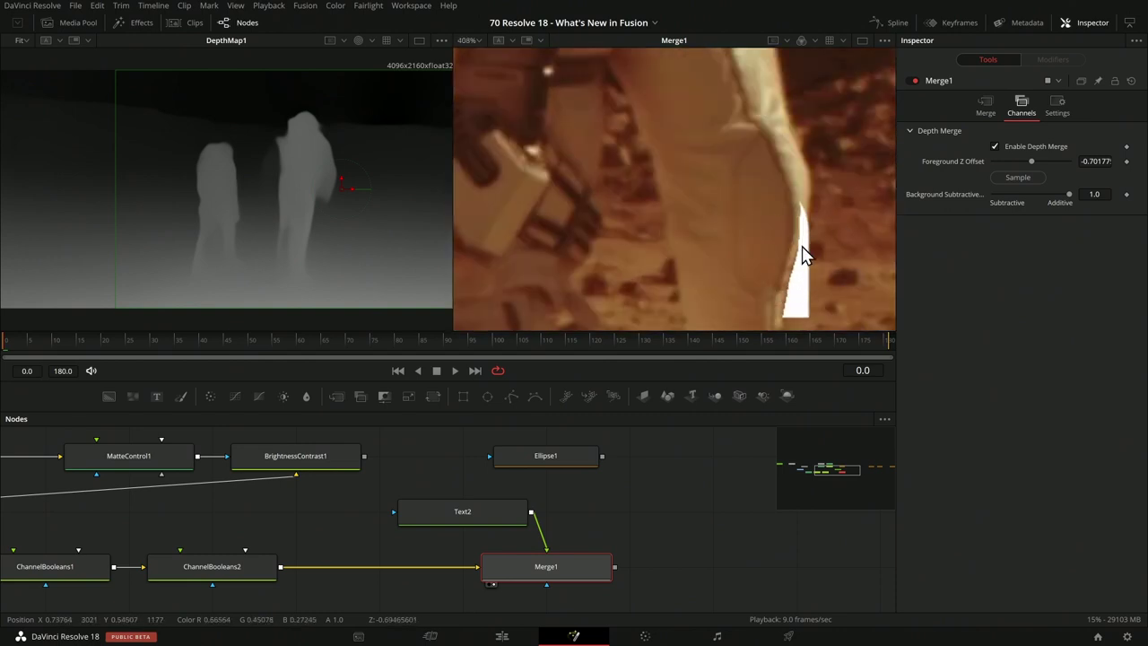
scroll(801, 249, down, 6)
key(space)
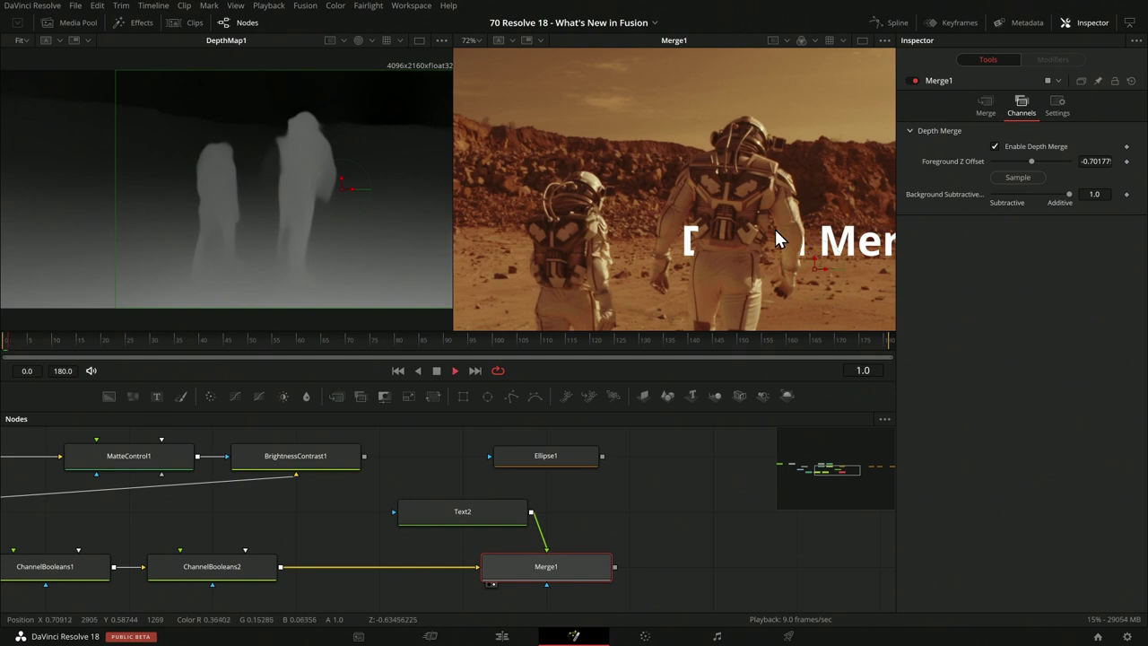
scroll(767, 225, down, 3)
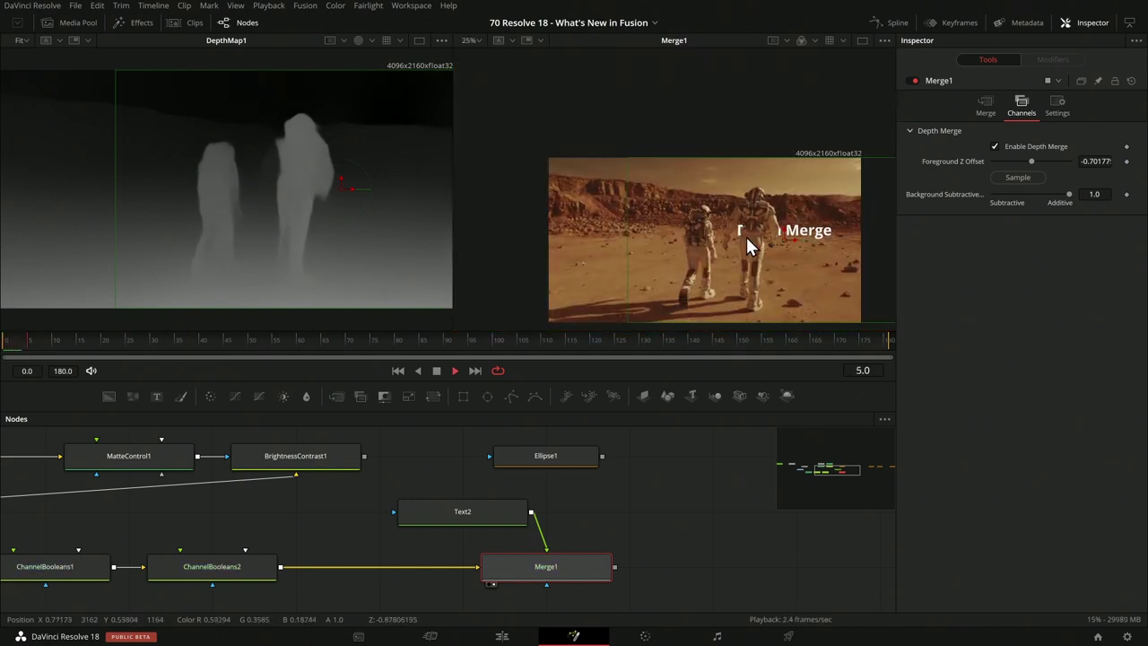